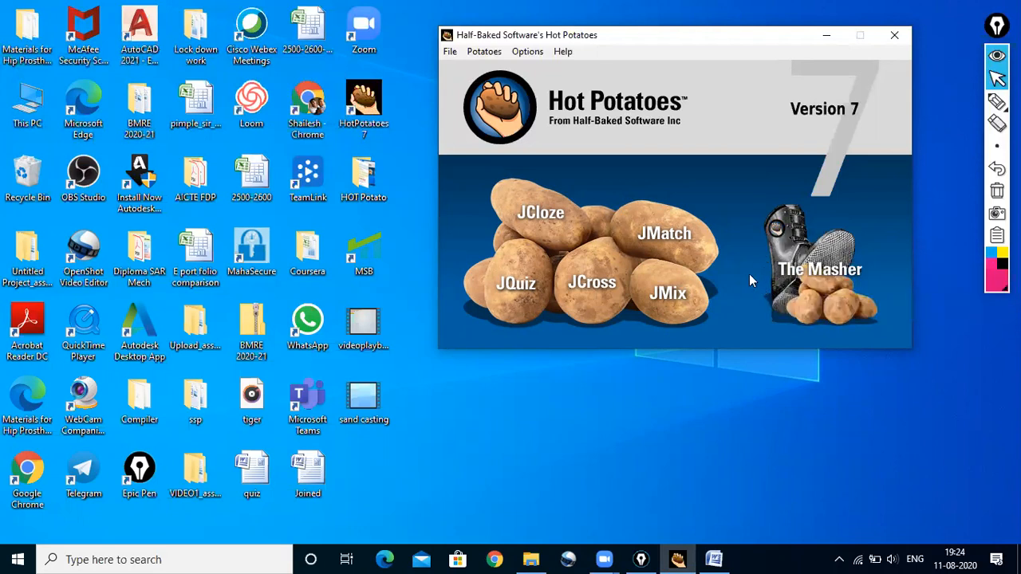
- Open the JCloze gap-fill exercise editor from the Hot Potatoes launcher
{"action": "left_click", "coordinate": [512, 198]}
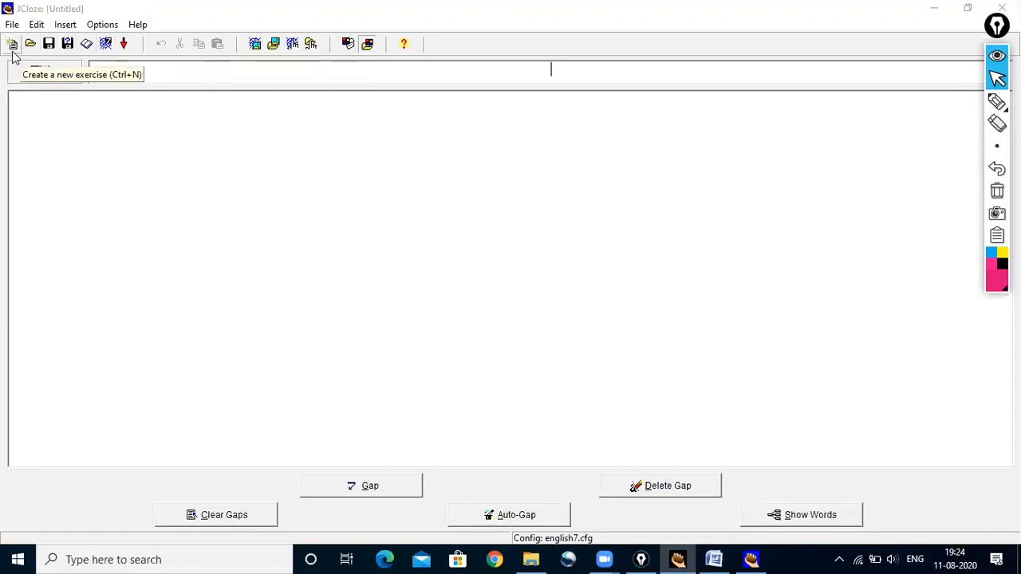
{"action": "left_click", "coordinate": [12, 25]}
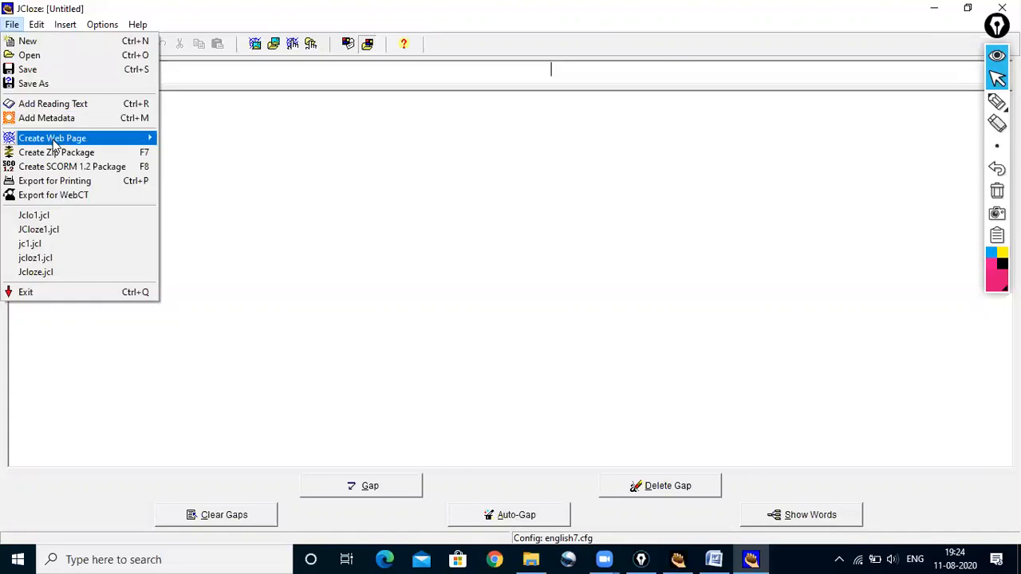
{"action": "mouse_move", "coordinate": [54, 144]}
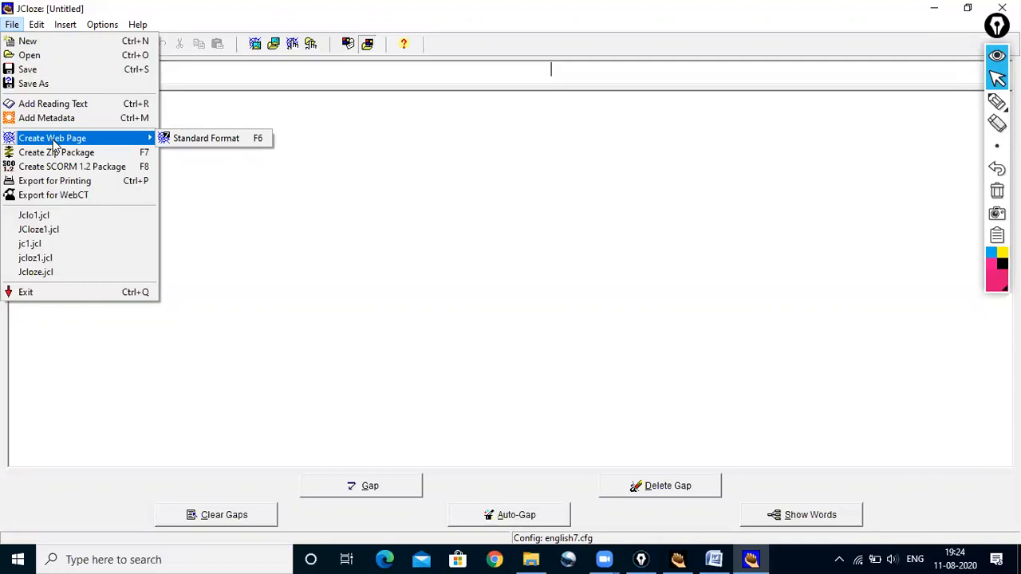
{"action": "mouse_move", "coordinate": [44, 28]}
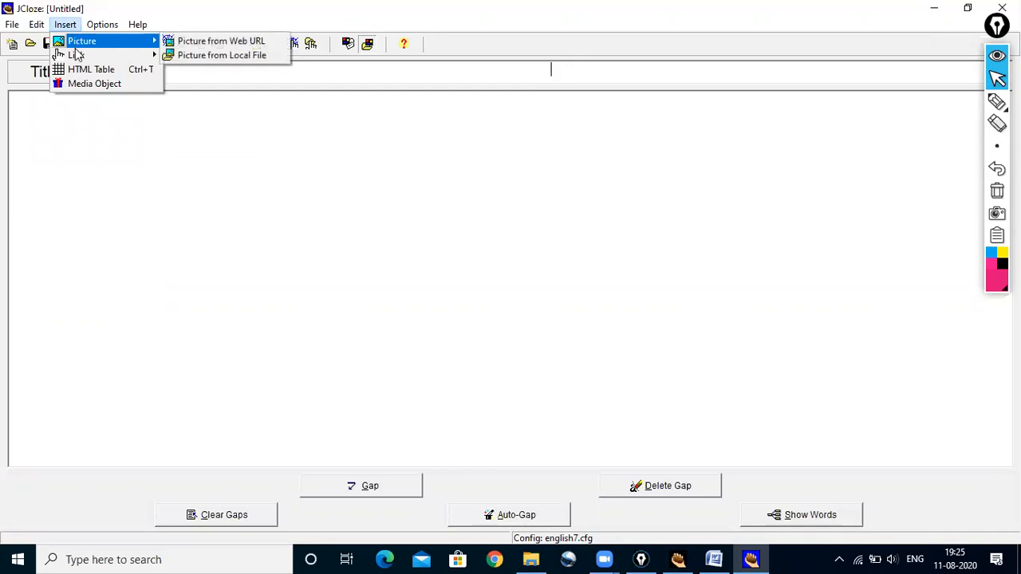
{"action": "mouse_move", "coordinate": [76, 55]}
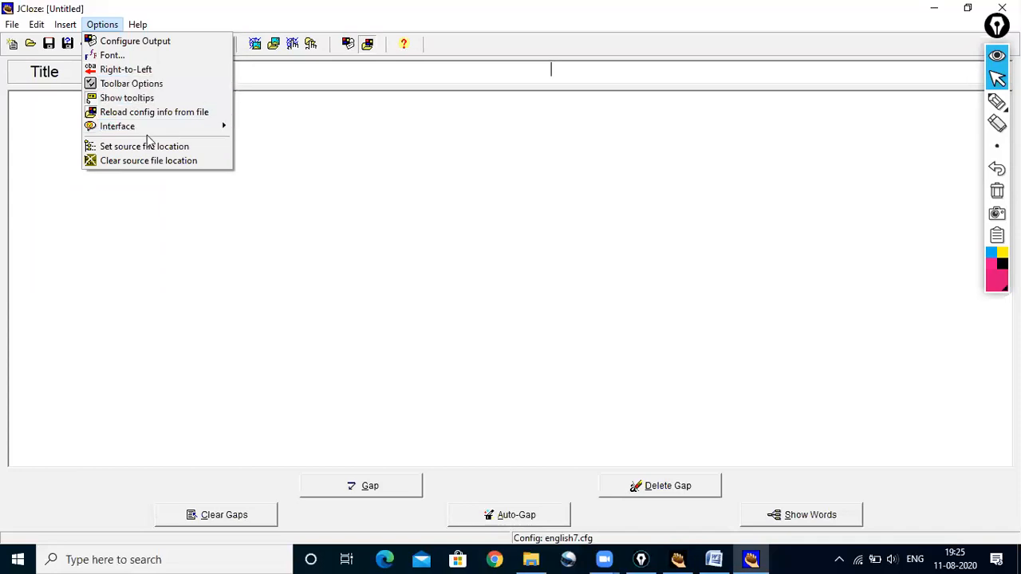
{"action": "mouse_move", "coordinate": [137, 24]}
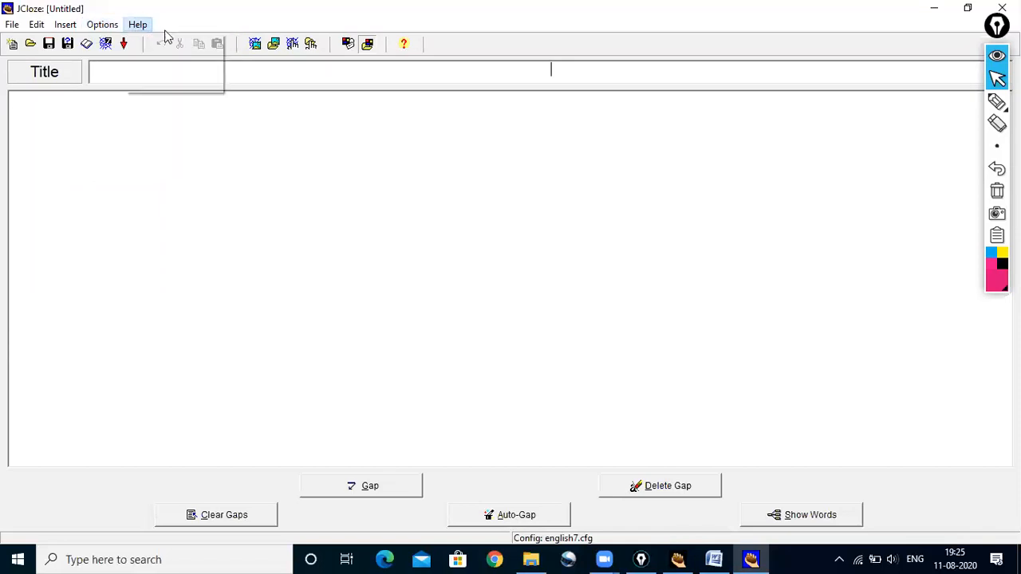
{"action": "left_click", "coordinate": [246, 203]}
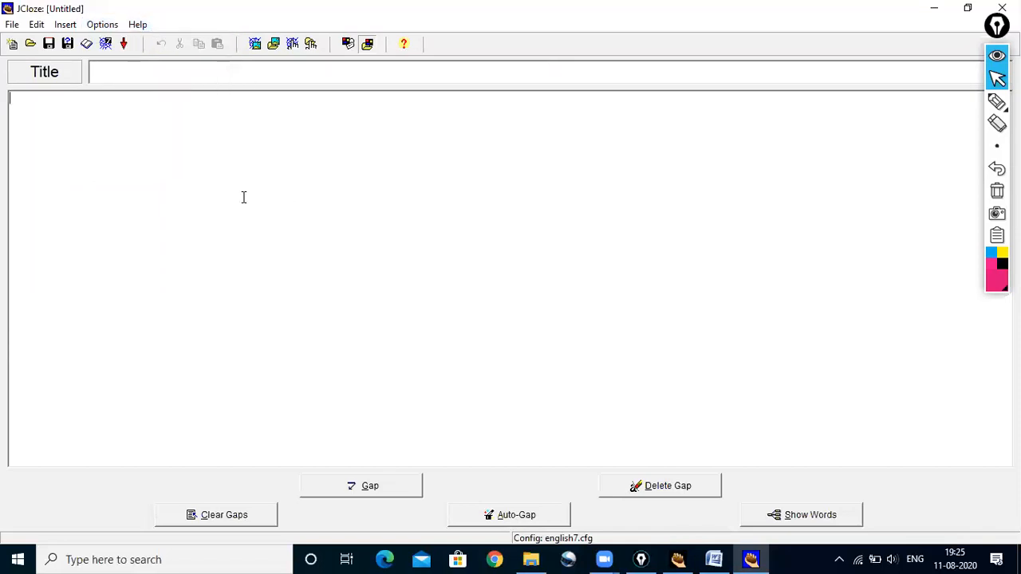
- Title the exercise JCloze1 and save it as JC1 in the HOT Potato folder
{"action": "left_click", "coordinate": [536, 74]}
{"action": "type", "text": "JCloze1"}
{"action": "left_click", "coordinate": [48, 44]}
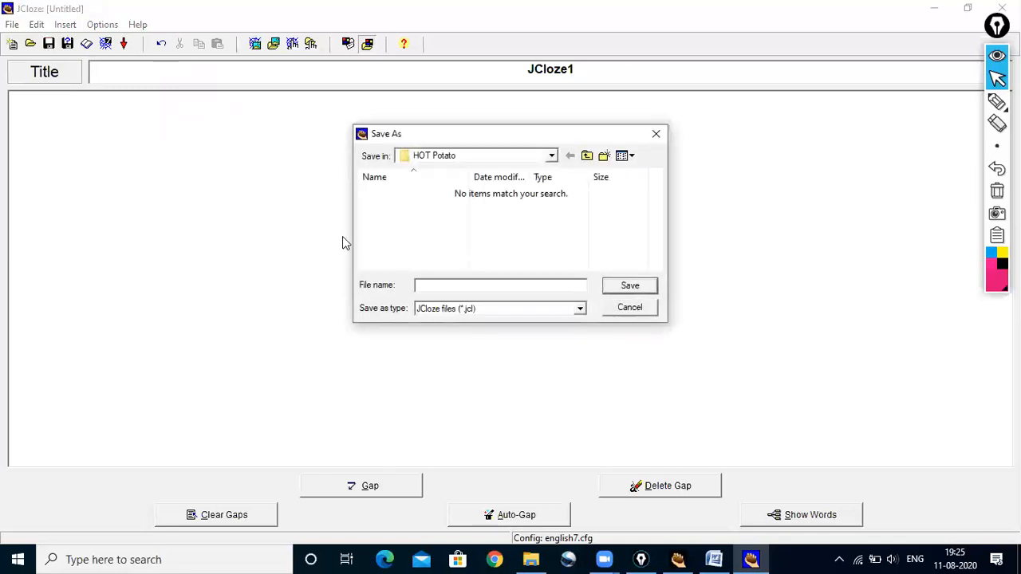
{"action": "type", "text": "JC1"}
{"action": "left_click", "coordinate": [630, 287]}
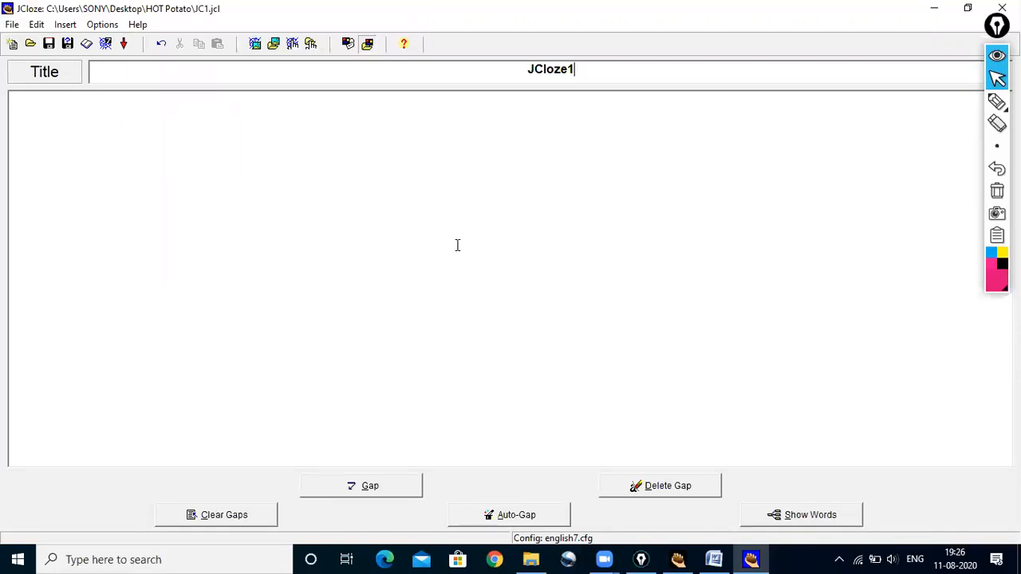
- Switch to the Hot Potato Word document and copy the YouTube iframe embed code below the JCloze paragraph
{"action": "left_click", "coordinate": [45, 104]}
{"action": "left_click", "coordinate": [582, 68]}
{"action": "left_click", "coordinate": [714, 559]}
{"action": "scroll", "coordinate": [540, 311], "scroll_direction": "down", "scroll_amount": 5}
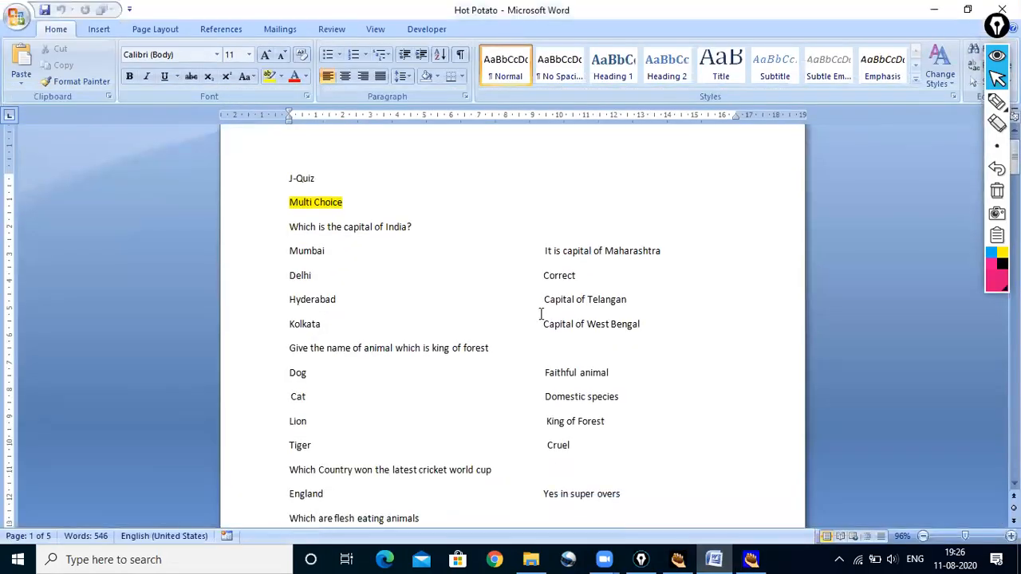
{"action": "scroll", "coordinate": [541, 313], "scroll_direction": "down", "scroll_amount": 15}
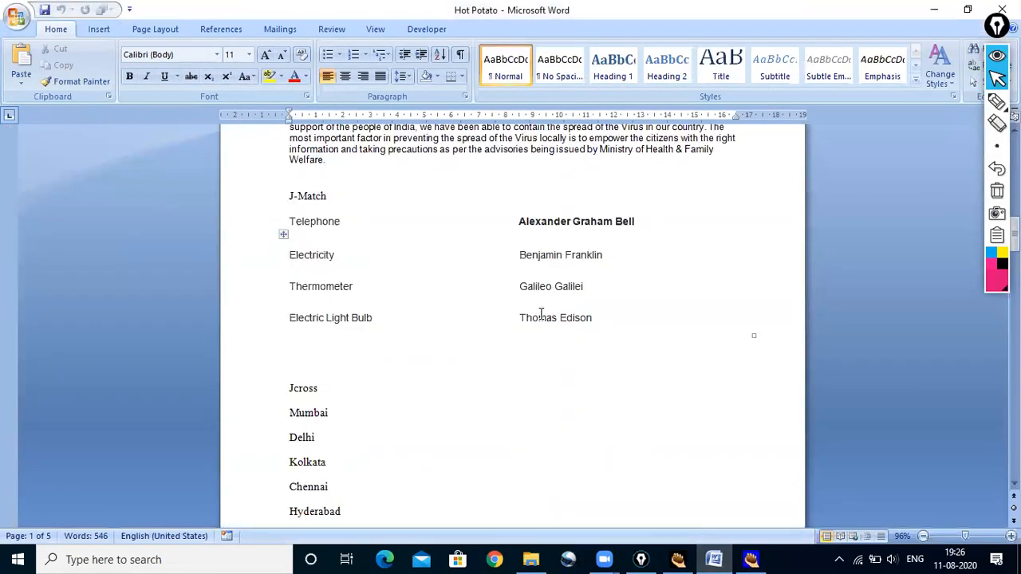
{"action": "scroll", "coordinate": [541, 314], "scroll_direction": "down", "scroll_amount": 20}
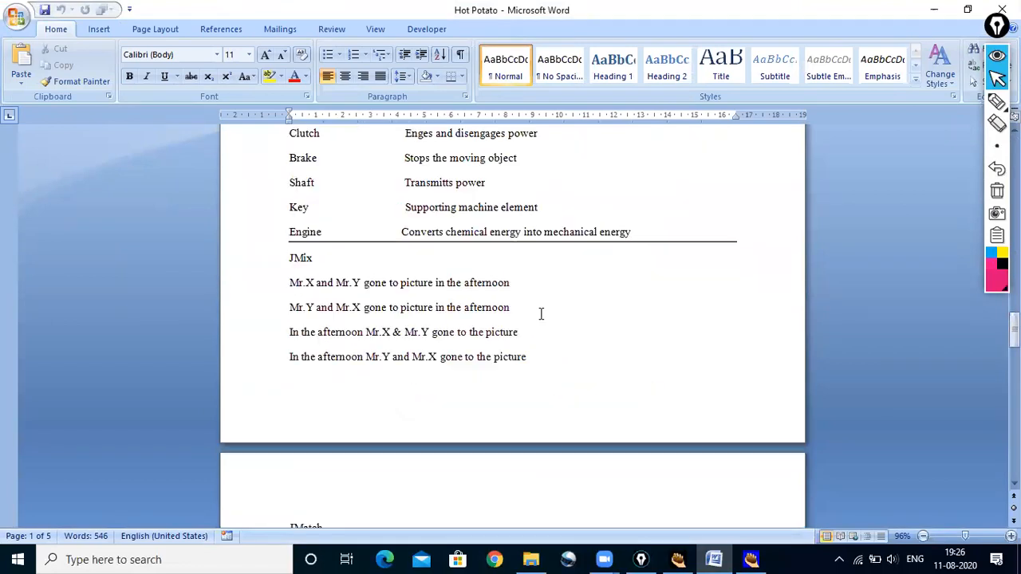
{"action": "scroll", "coordinate": [540, 313], "scroll_direction": "down", "scroll_amount": 15}
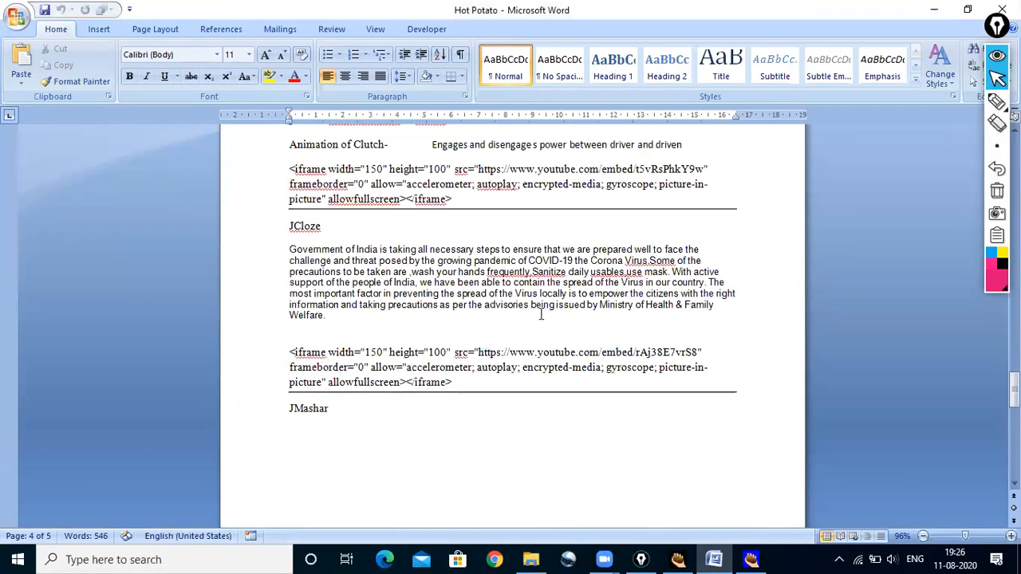
{"action": "scroll", "coordinate": [541, 319], "scroll_direction": "down", "scroll_amount": 2}
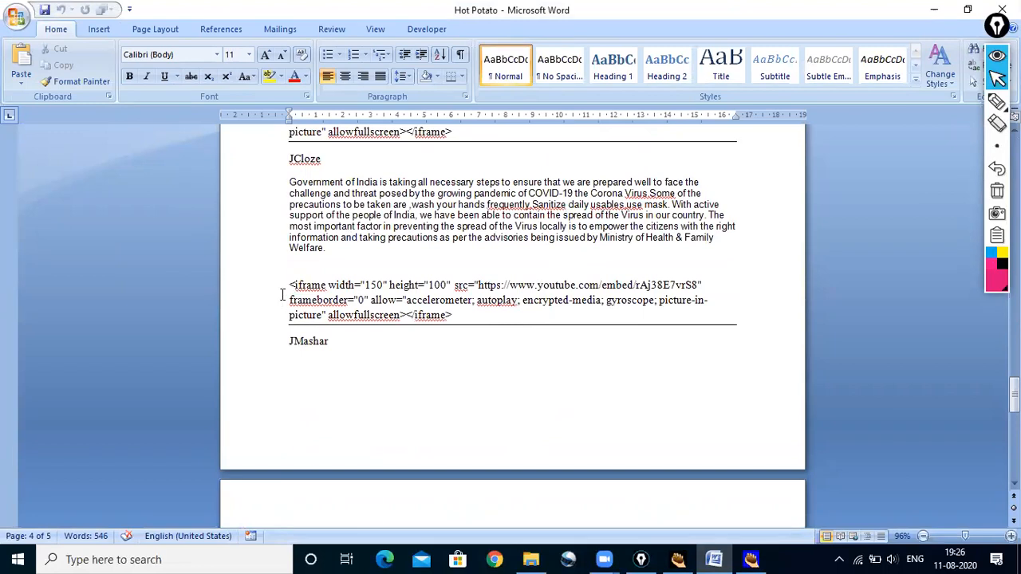
{"action": "left_click_drag", "start_coordinate": [290, 285], "coordinate": [457, 313]}
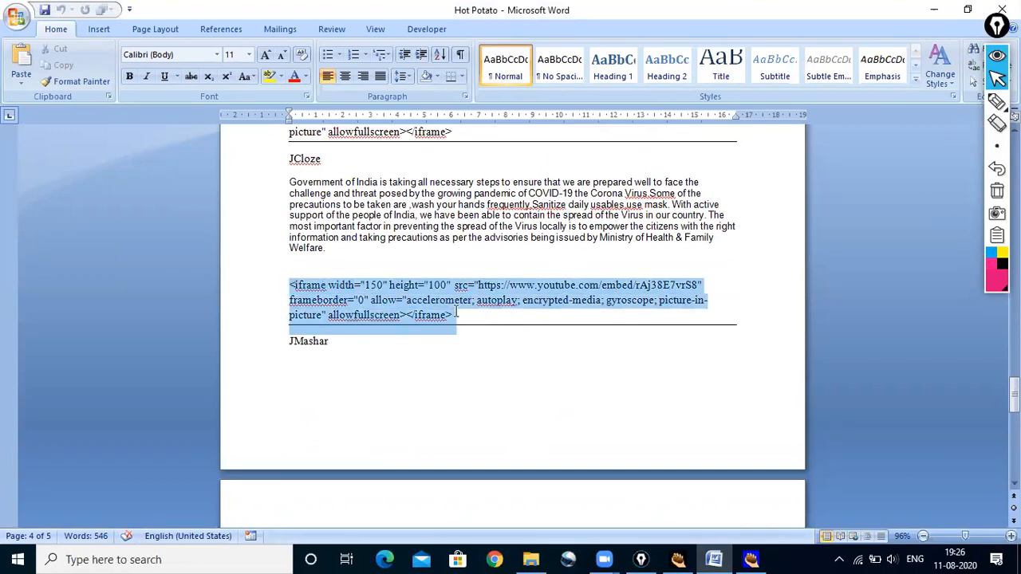
{"action": "right_click", "coordinate": [443, 315]}
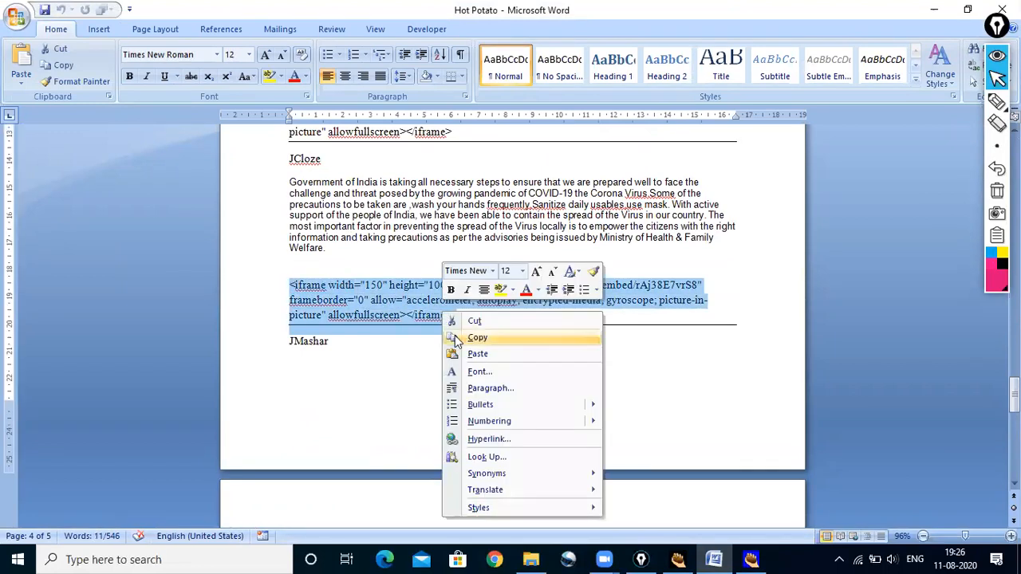
{"action": "left_click", "coordinate": [477, 338]}
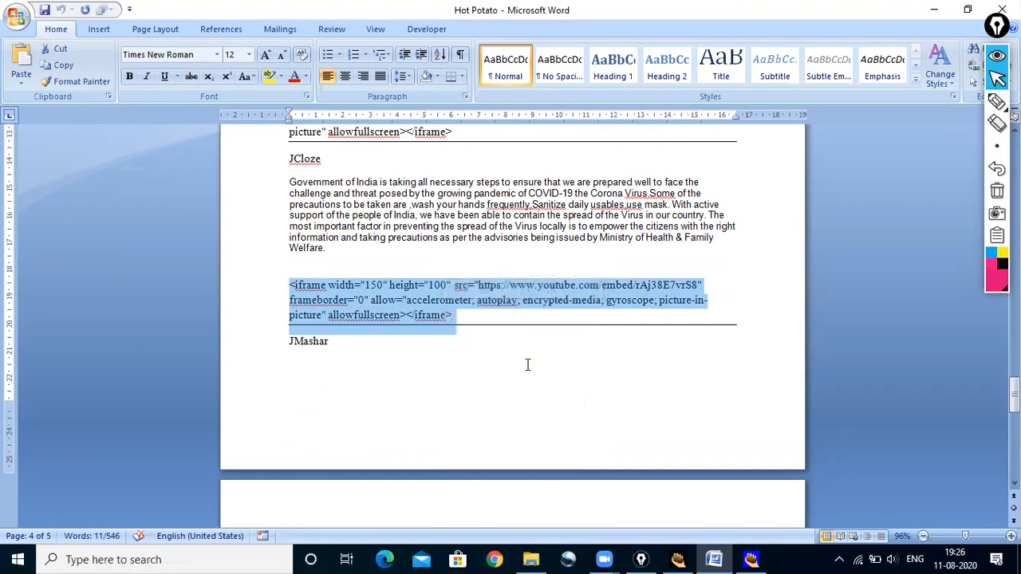
- Return to JCloze and paste the video embed code after JCloze1 in the exercise title
{"action": "left_click", "coordinate": [751, 559]}
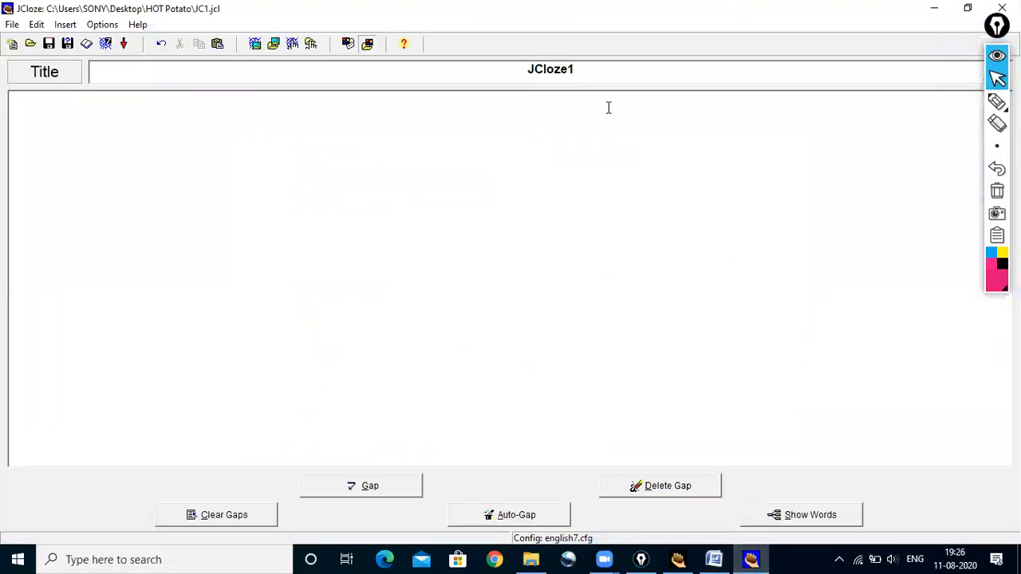
{"action": "right_click", "coordinate": [576, 72]}
{"action": "left_click", "coordinate": [606, 135]}
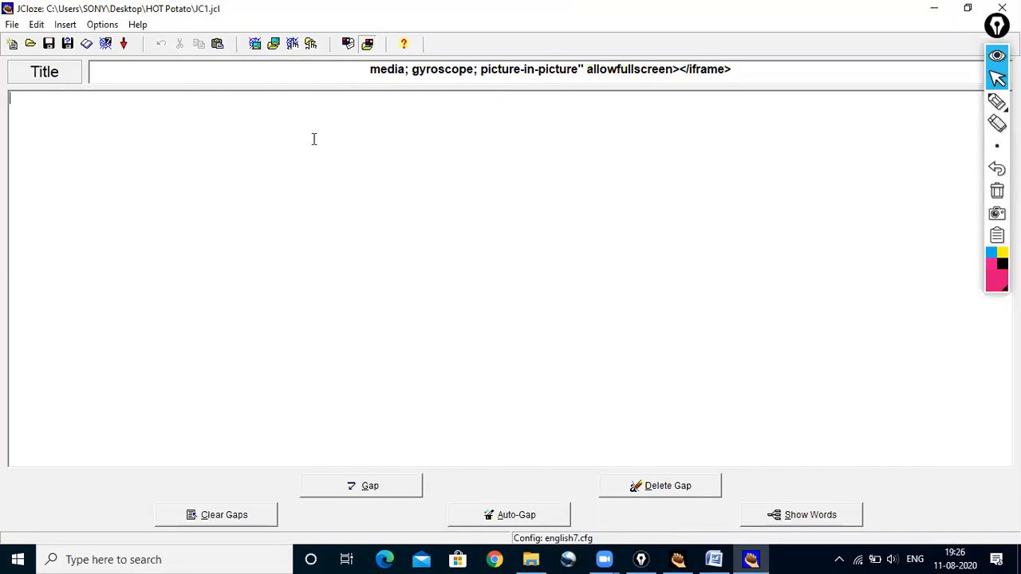
- Switch back to Word and copy the Government of India COVID-19 paragraph under the JCloze heading
{"action": "left_click", "coordinate": [721, 559]}
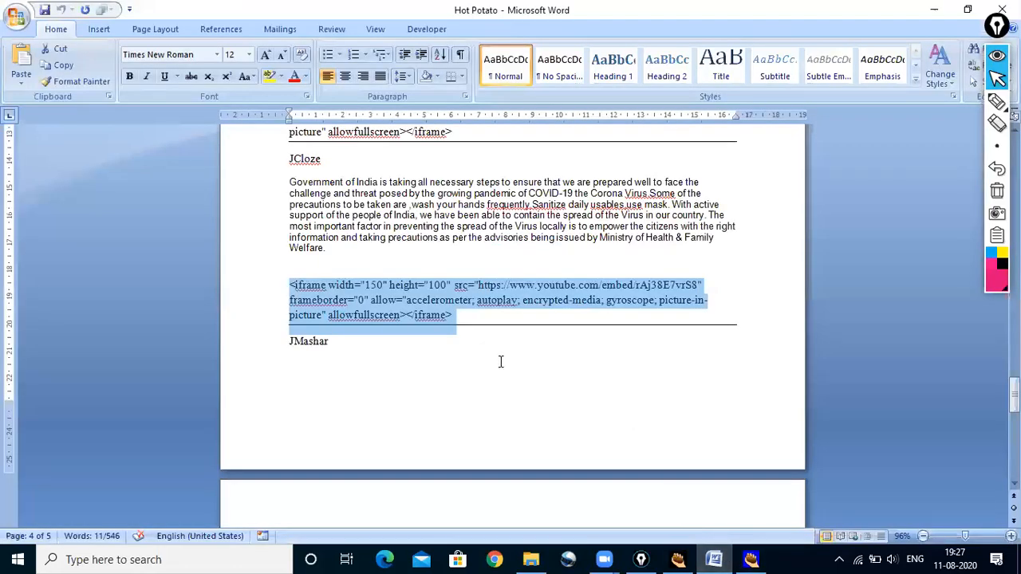
{"action": "left_click_drag", "start_coordinate": [289, 182], "coordinate": [323, 251]}
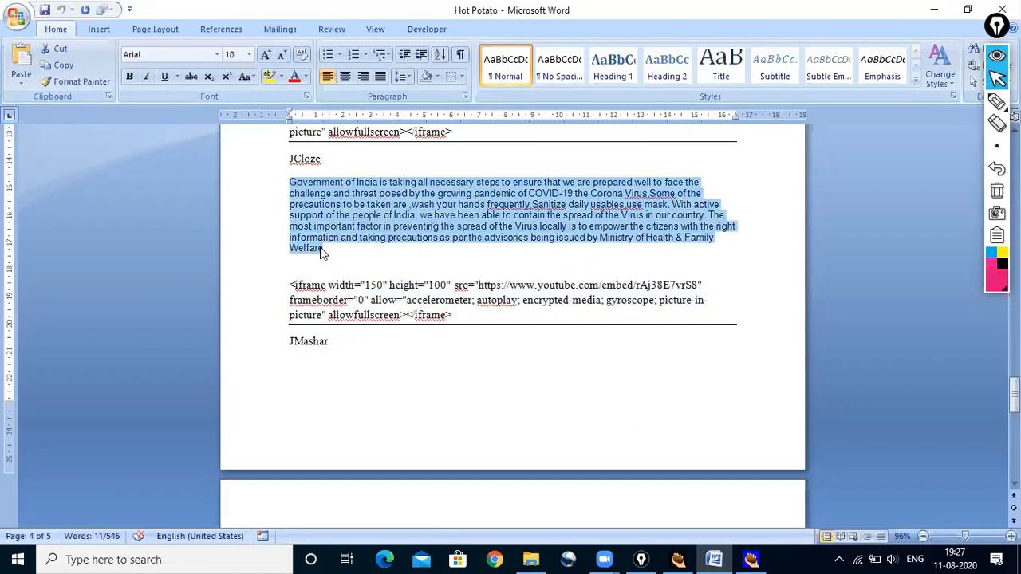
{"action": "right_click", "coordinate": [316, 246]}
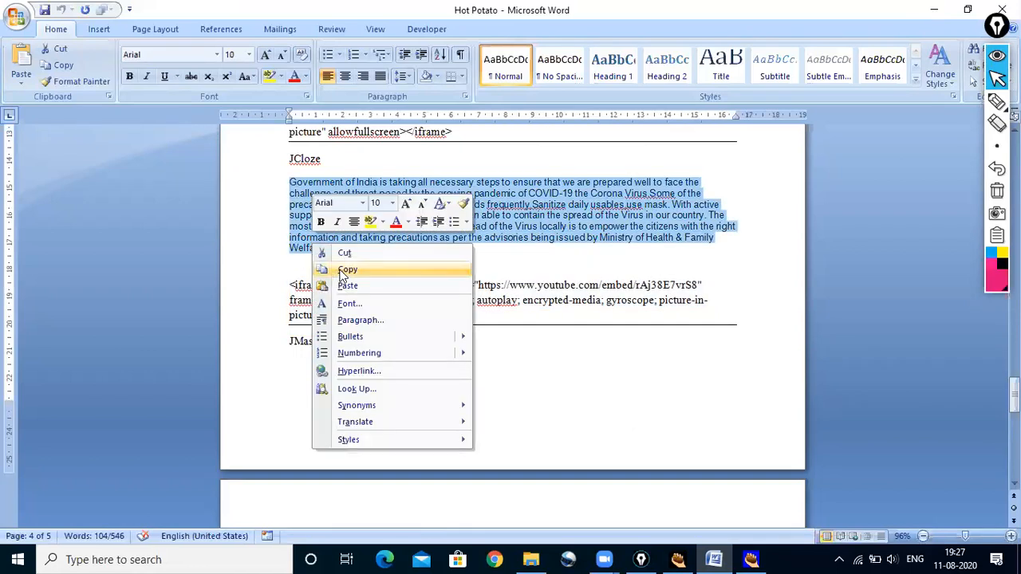
{"action": "left_click", "coordinate": [343, 271]}
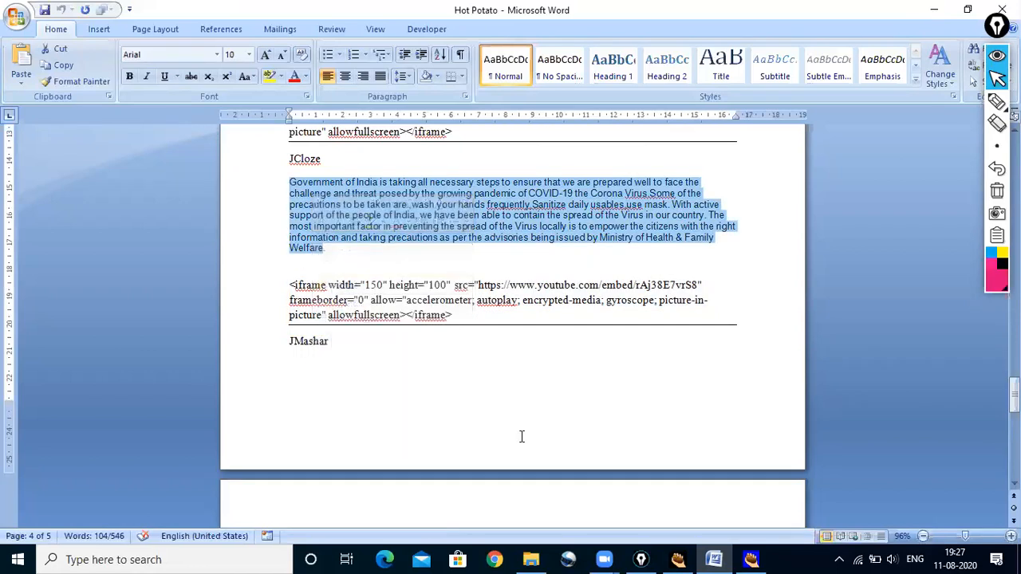
- Return to JCloze and paste the COVID-19 paragraph as the exercise text
{"action": "left_click", "coordinate": [758, 559]}
{"action": "left_click", "coordinate": [17, 98]}
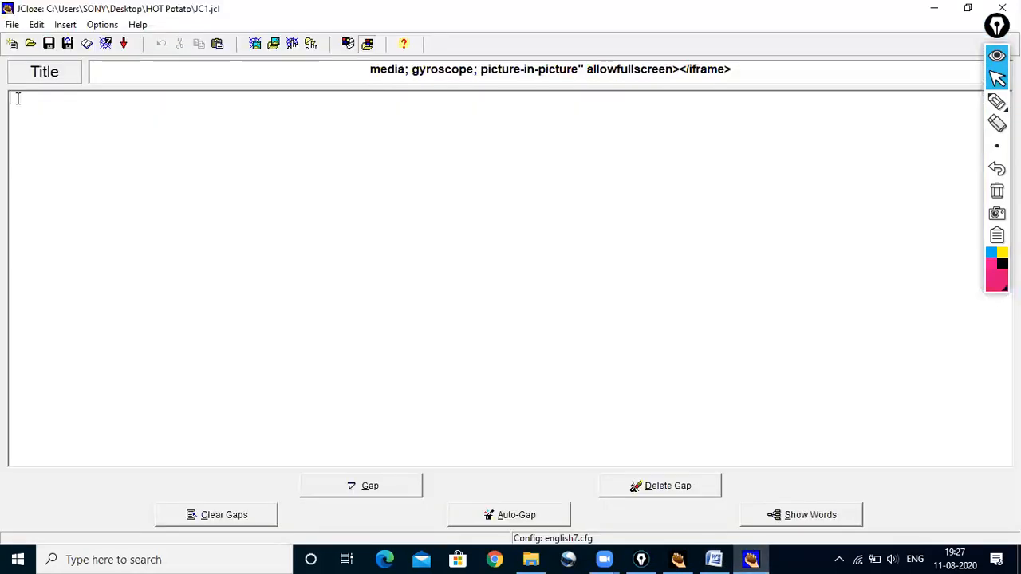
{"action": "right_click", "coordinate": [16, 98]}
{"action": "left_click", "coordinate": [45, 137]}
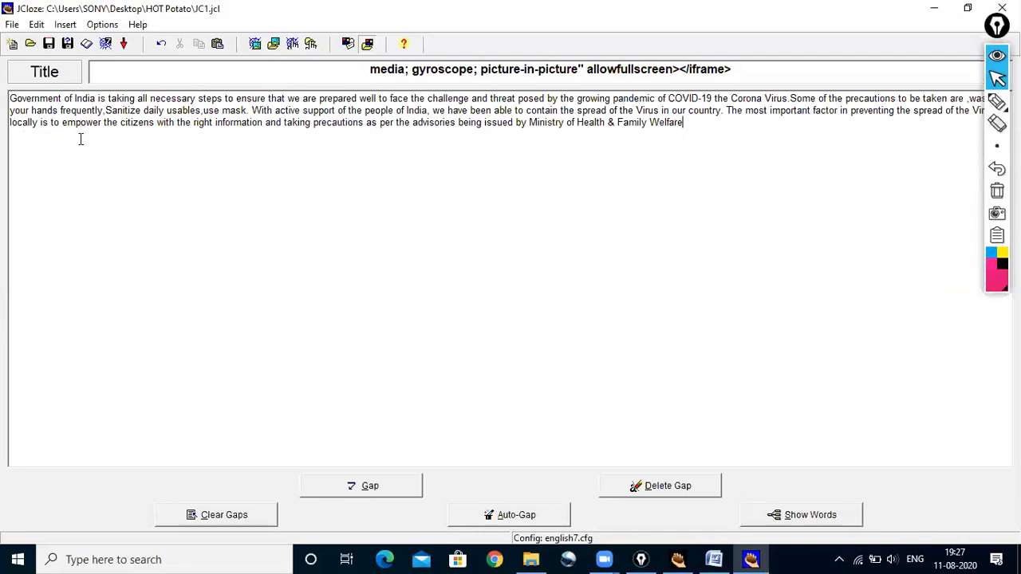
- Make the word "hands" in the paragraph a gap with the clue "It is a Body Part"
{"action": "left_click_drag", "start_coordinate": [33, 110], "coordinate": [58, 112]}
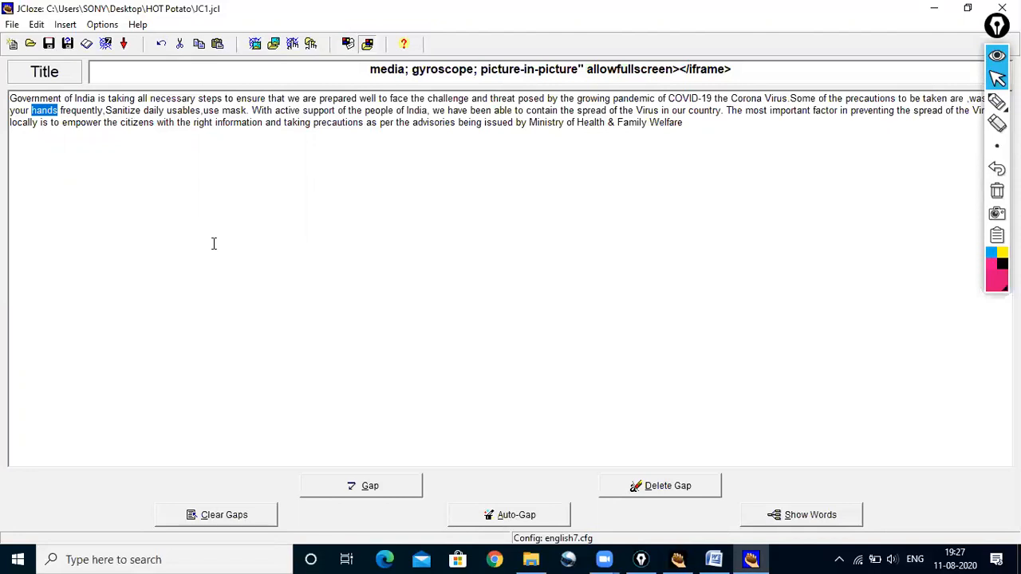
{"action": "left_click", "coordinate": [372, 490]}
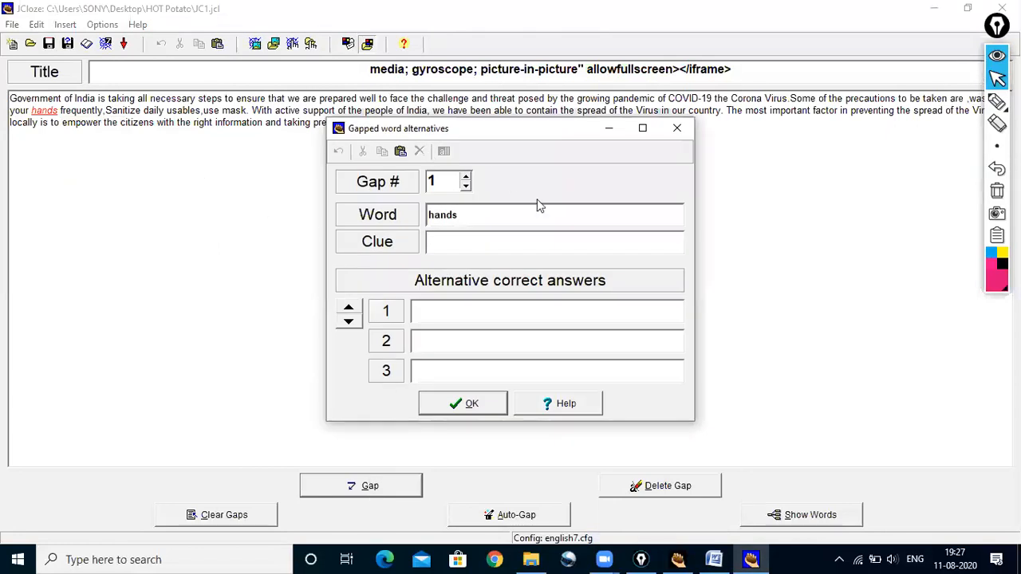
{"action": "left_click", "coordinate": [441, 241]}
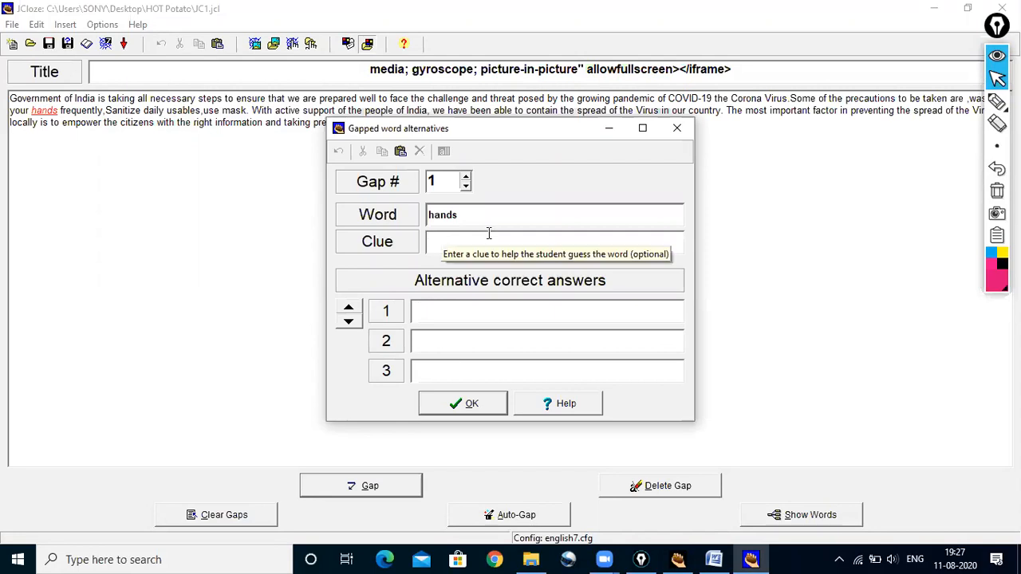
{"action": "type", "text": "It is"}
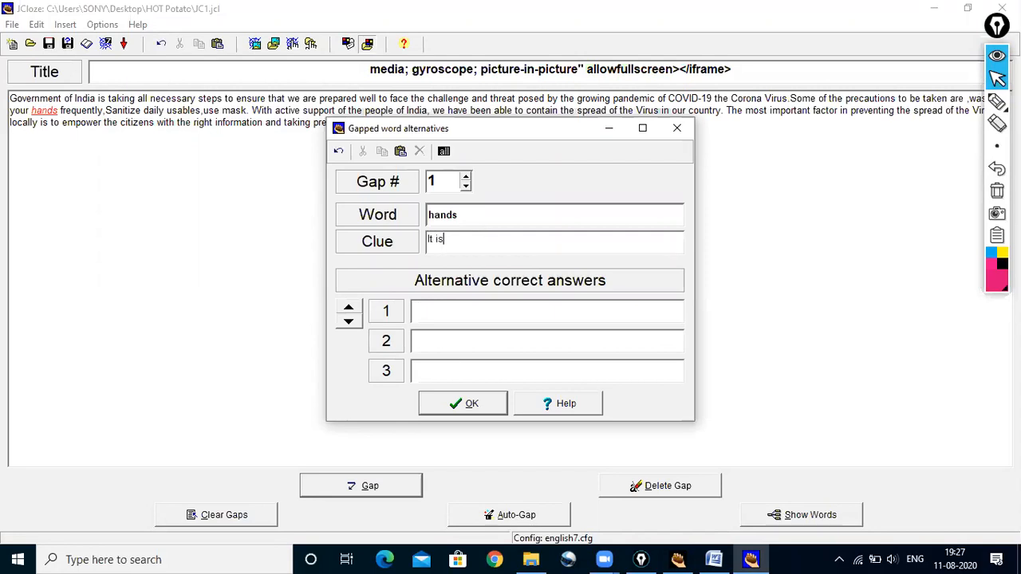
{"action": "type", "text": " a Body Part"}
- Enter "HANDS", "Hands" and "Hand" as the first three alternative correct answers for the gap
{"action": "left_click", "coordinate": [472, 312]}
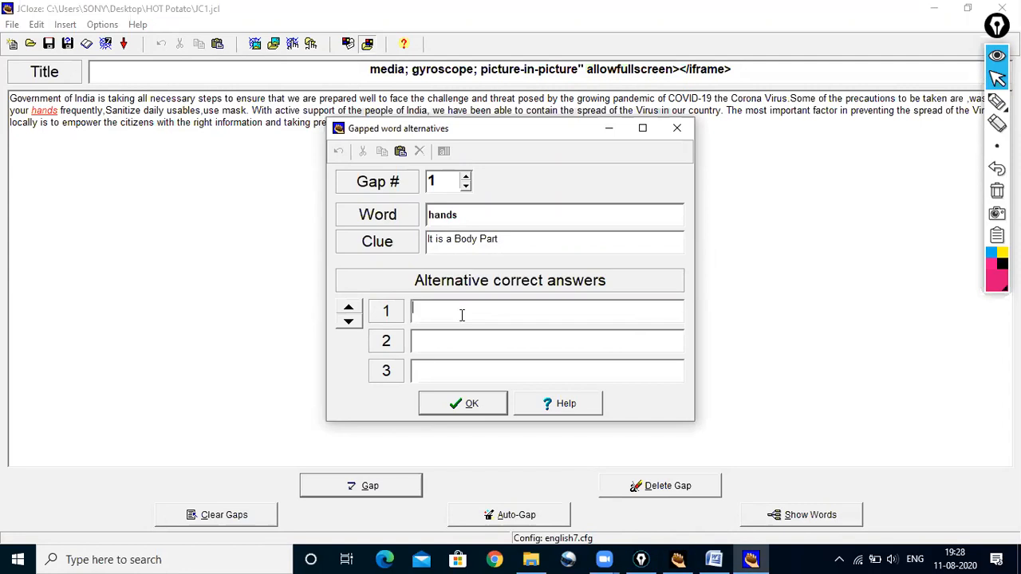
{"action": "type", "text": "HANDS"}
{"action": "left_click", "coordinate": [449, 339]}
{"action": "type", "text": "Hands"}
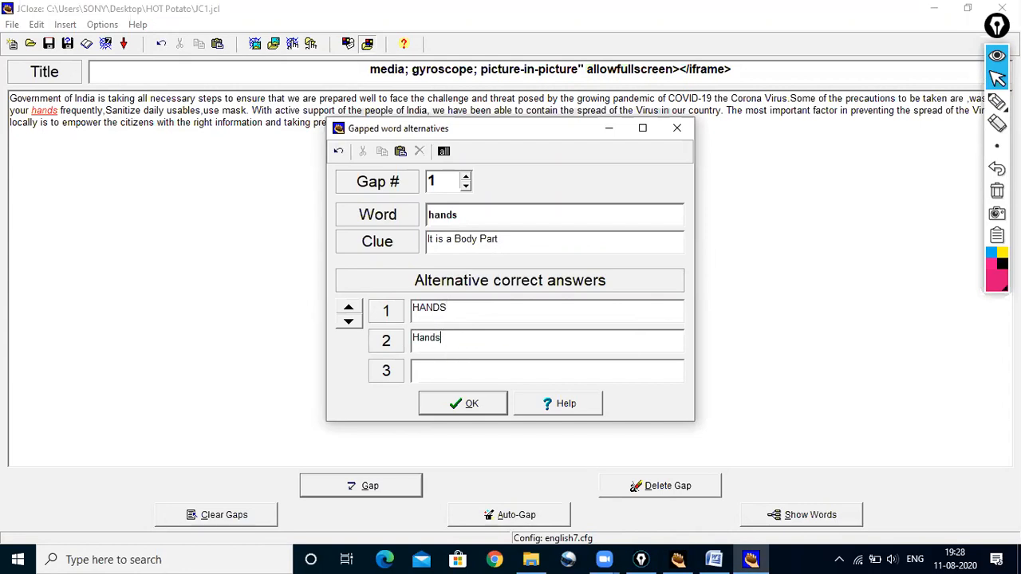
{"action": "left_click", "coordinate": [445, 366]}
{"action": "type", "text": "H"}
- Add "hand" as the fourth alternative correct answer for the "hands" gap
{"action": "left_click", "coordinate": [348, 320]}
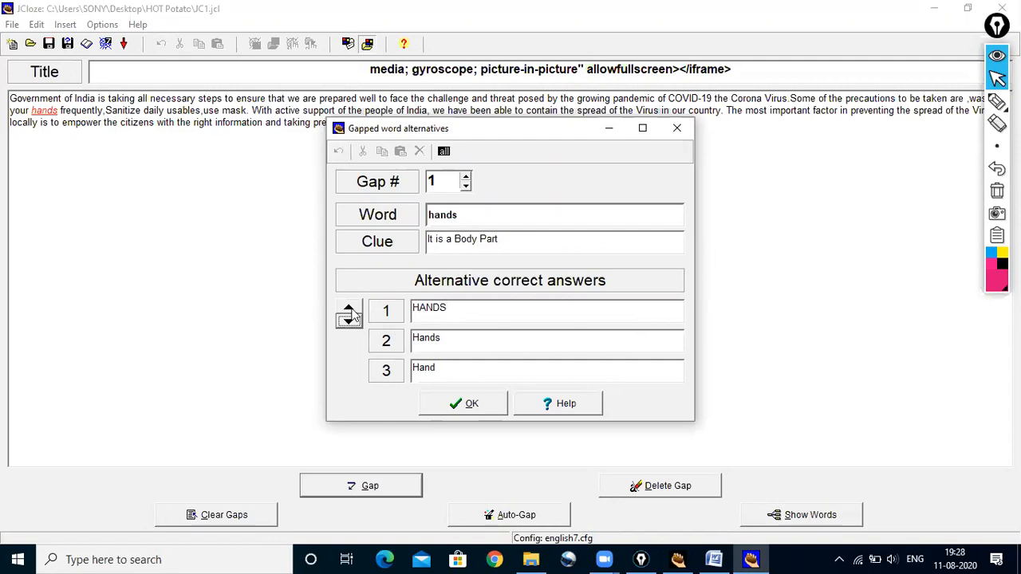
{"action": "left_click", "coordinate": [348, 321]}
{"action": "left_click", "coordinate": [416, 371]}
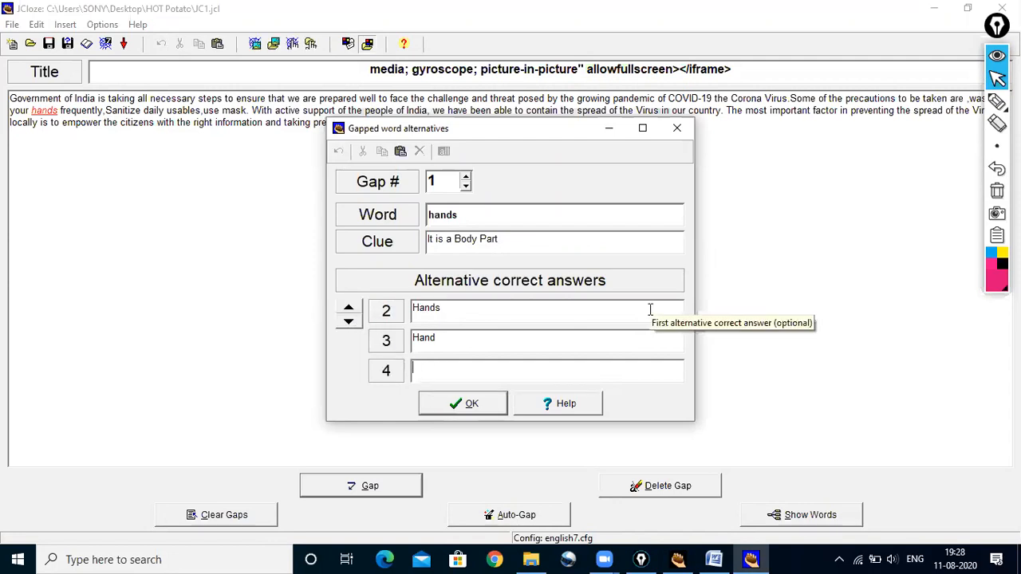
{"action": "type", "text": "H"}
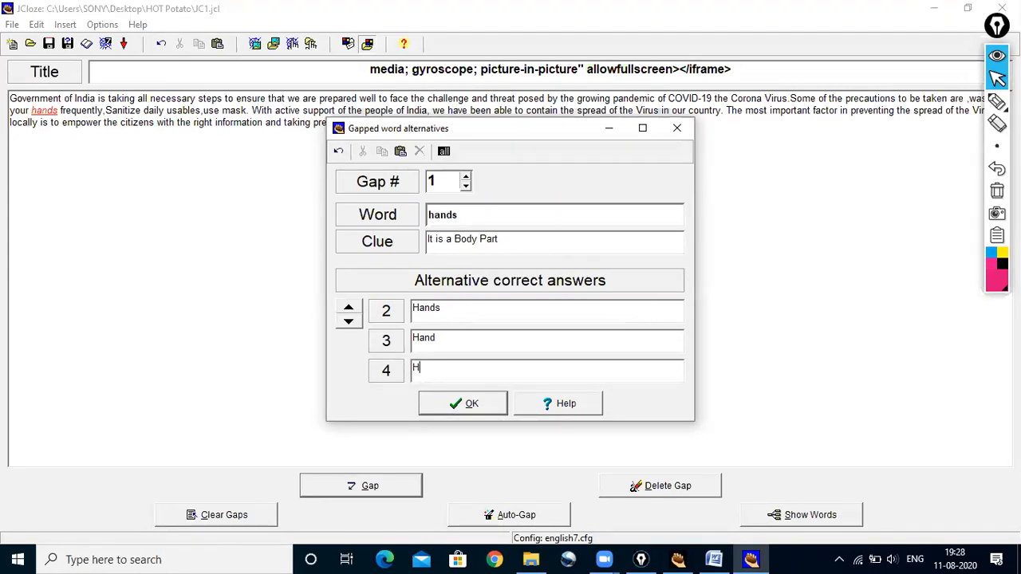
{"action": "key", "text": "BackSpace"}
{"action": "type", "text": "hand"}
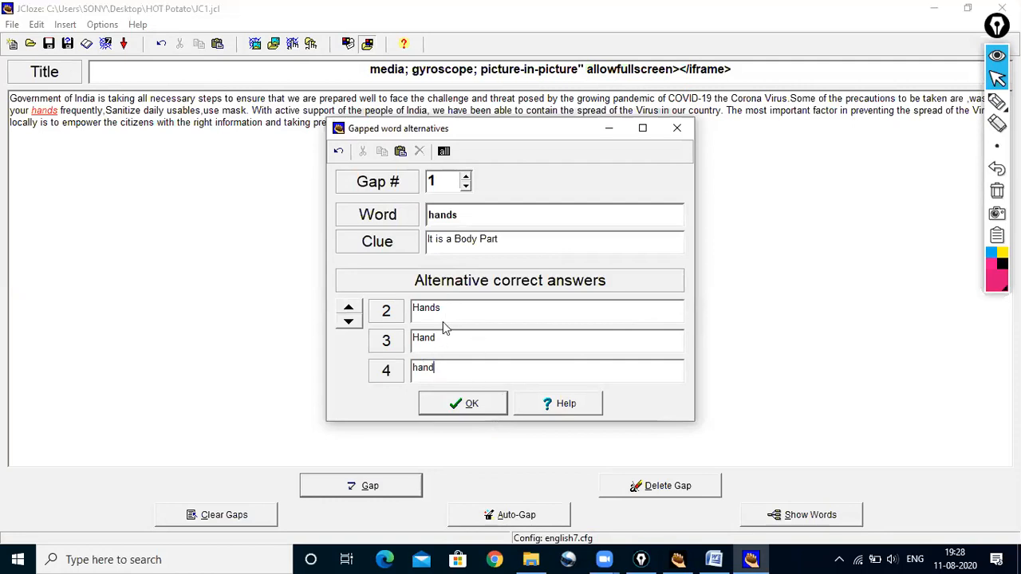
- Make the word "mask" in the paragraph a gap with the clue "It covers the mouth & nose"
{"action": "left_click", "coordinate": [472, 404]}
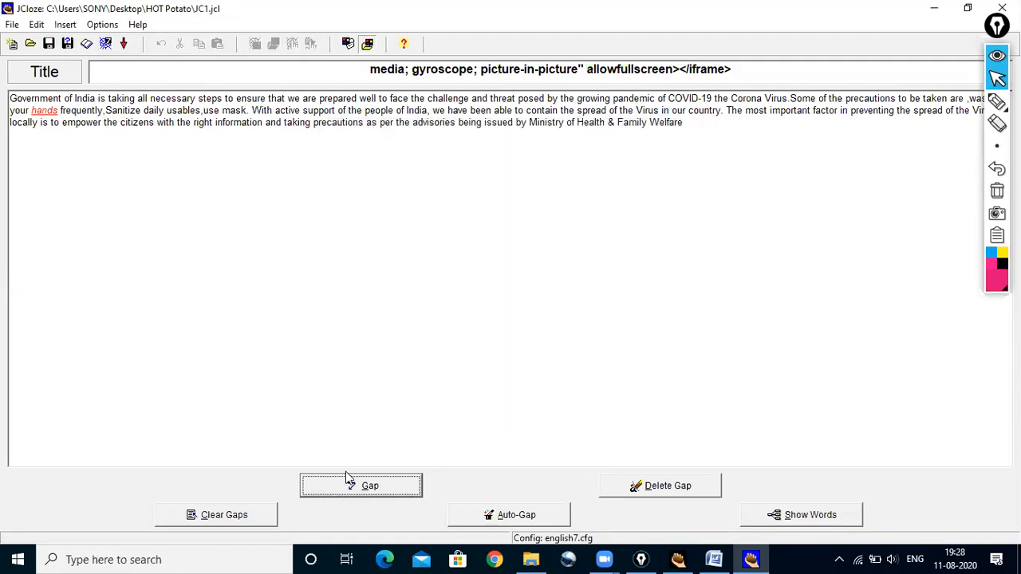
{"action": "left_click", "coordinate": [207, 115]}
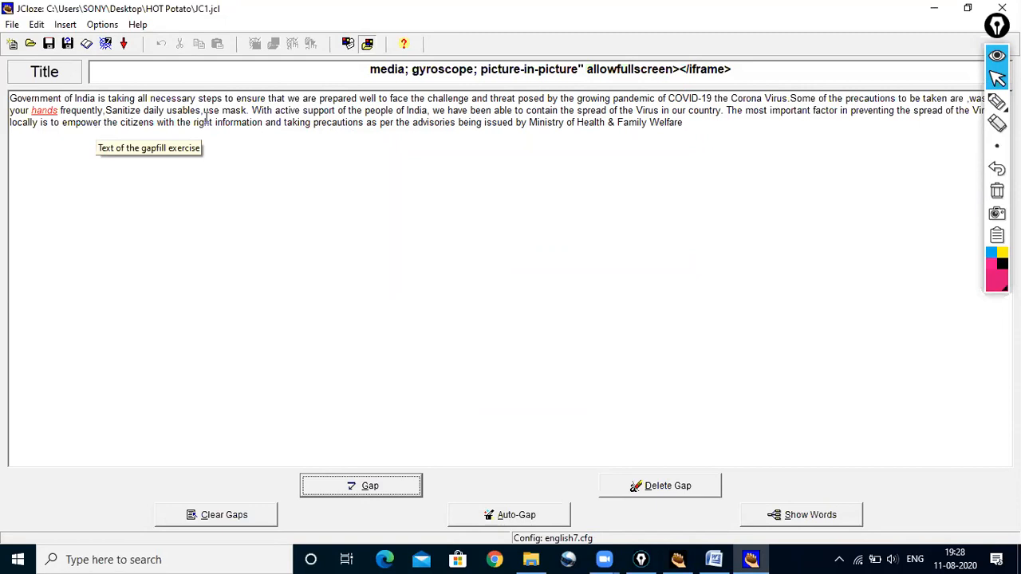
{"action": "left_click_drag", "start_coordinate": [222, 112], "coordinate": [247, 111]}
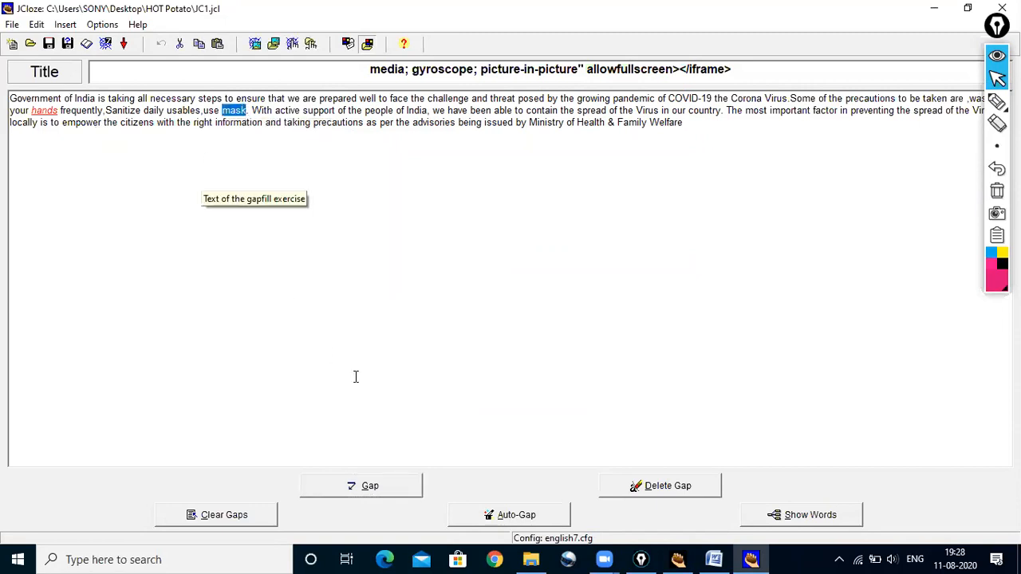
{"action": "left_click", "coordinate": [380, 486]}
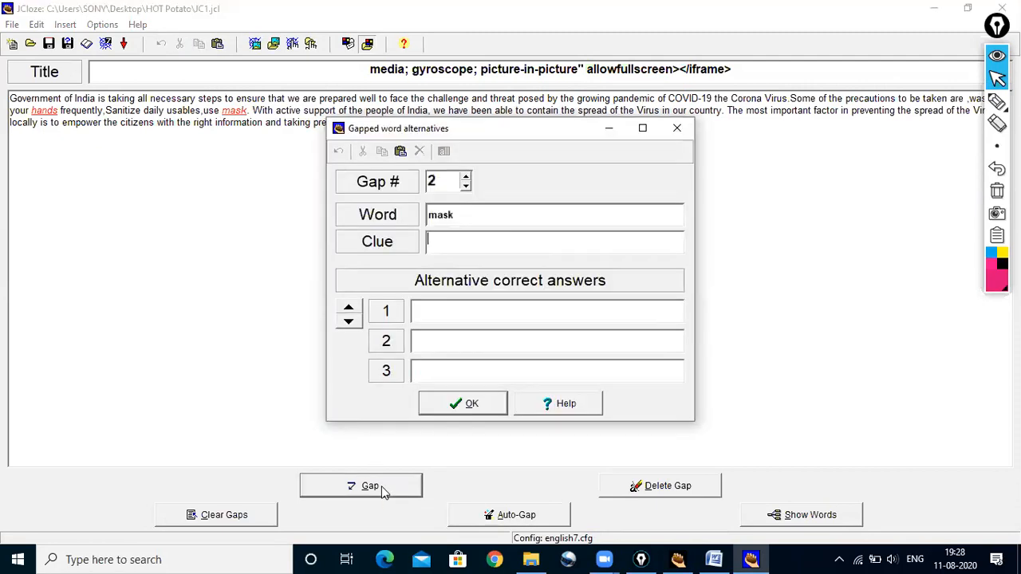
{"action": "left_click", "coordinate": [442, 243]}
{"action": "type", "text": "It cove"}
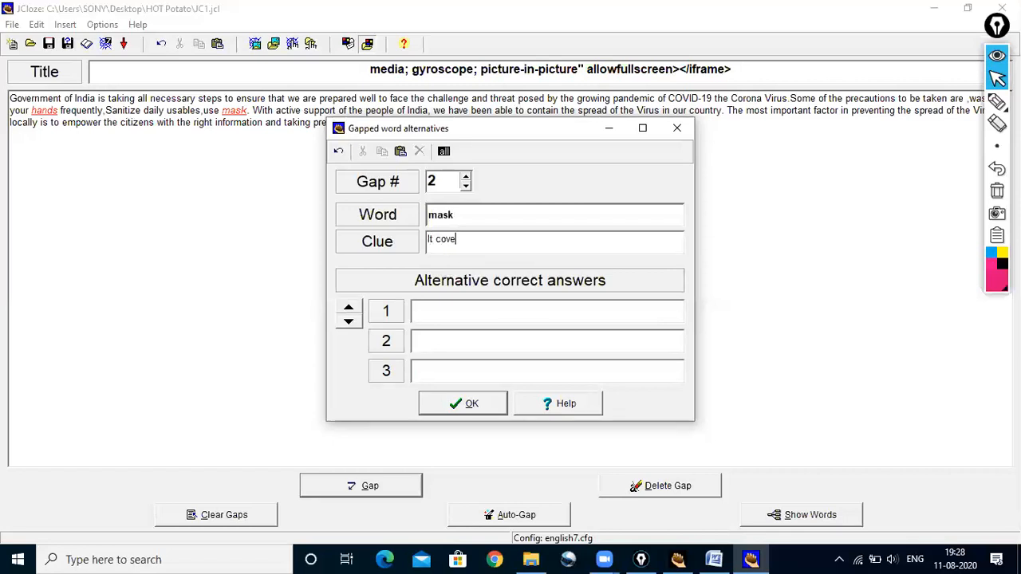
{"action": "type", "text": "rs the mouth"}
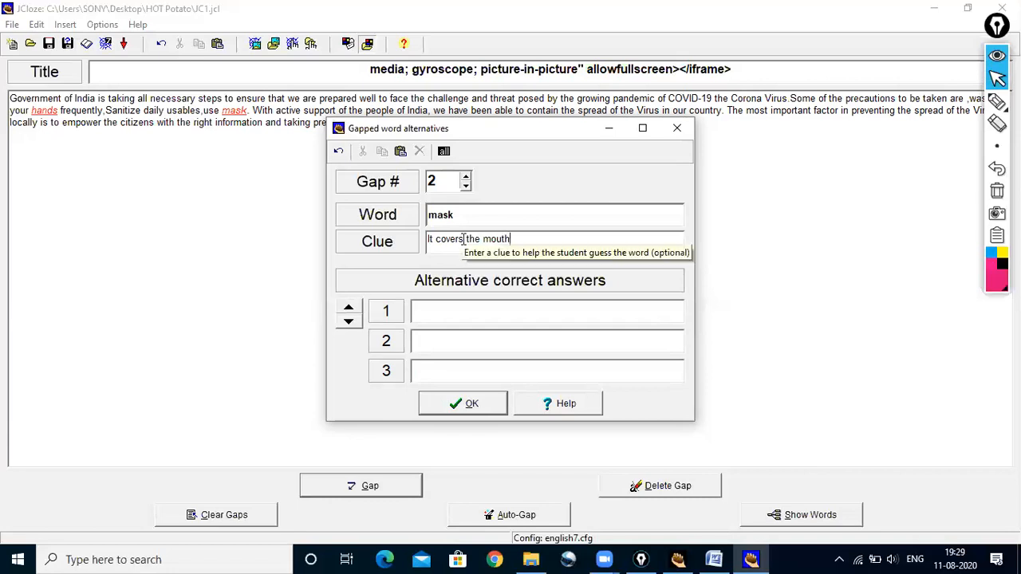
{"action": "type", "text": " & nose"}
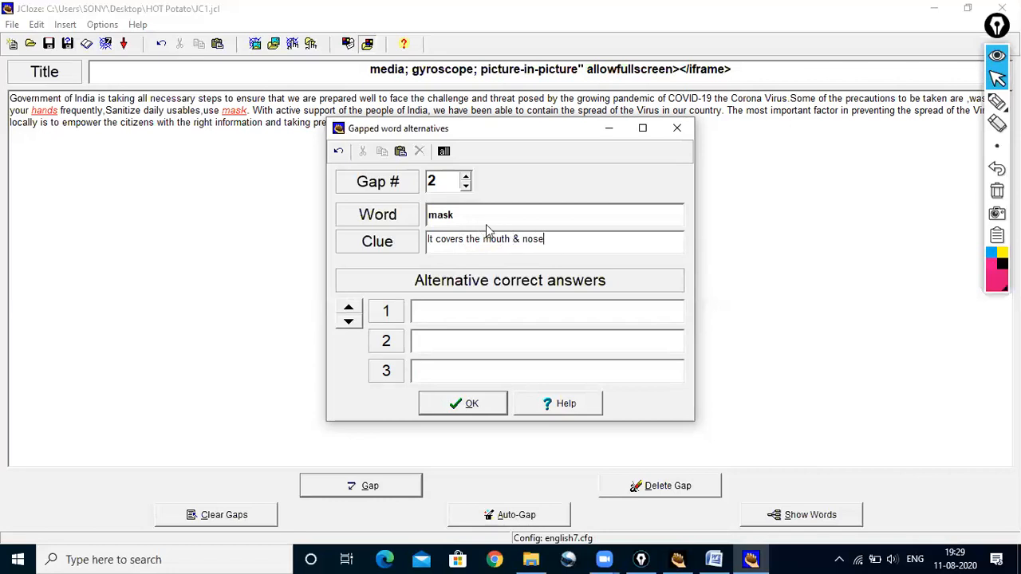
- Enter "MASK", "Mask", "MASKS" and "masks" as the four alternative correct answers for the "mask" gap
{"action": "left_click", "coordinate": [461, 315]}
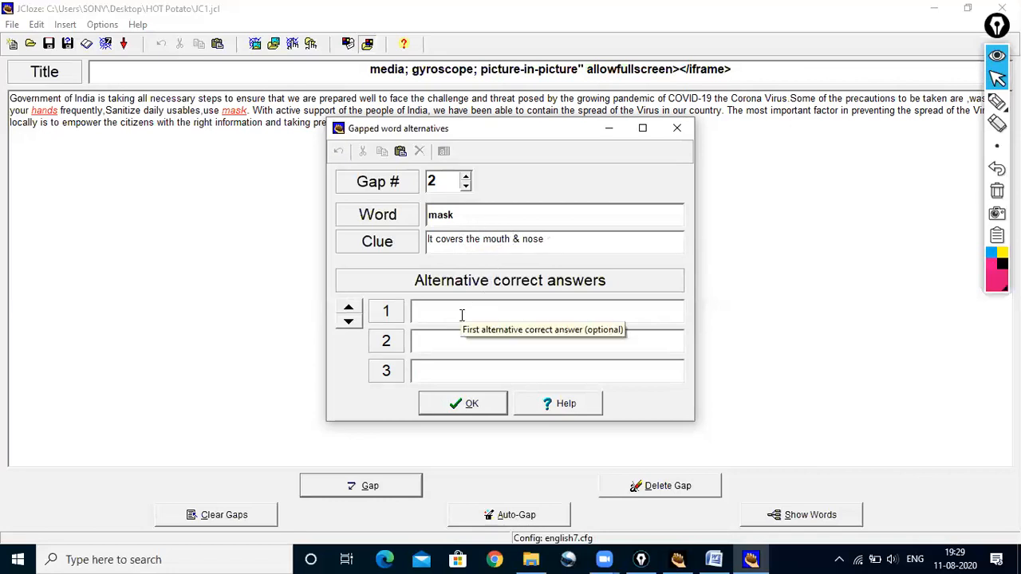
{"action": "type", "text": "MA"}
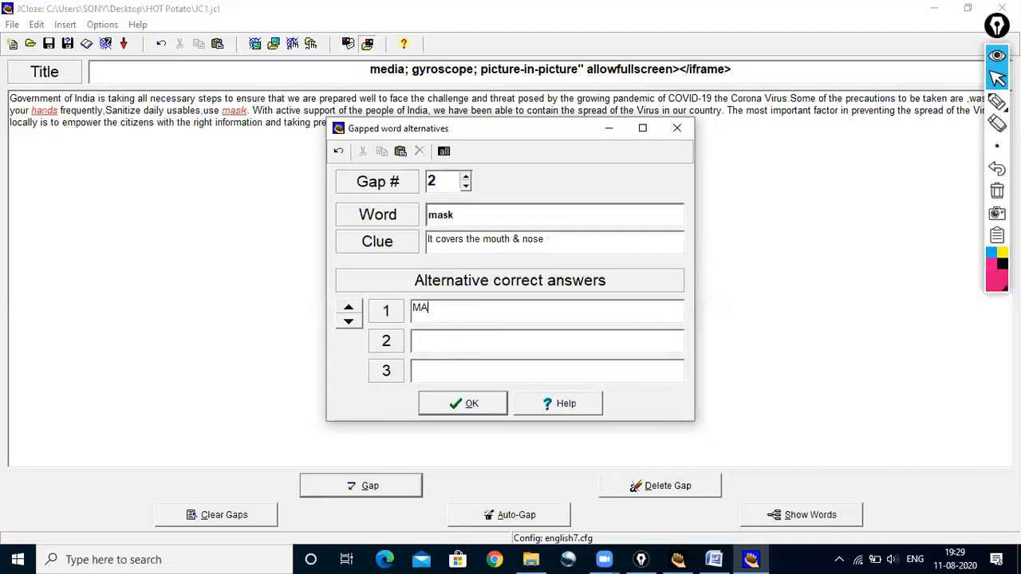
{"action": "type", "text": "SK"}
{"action": "left_click", "coordinate": [443, 340]}
{"action": "type", "text": "Mask"}
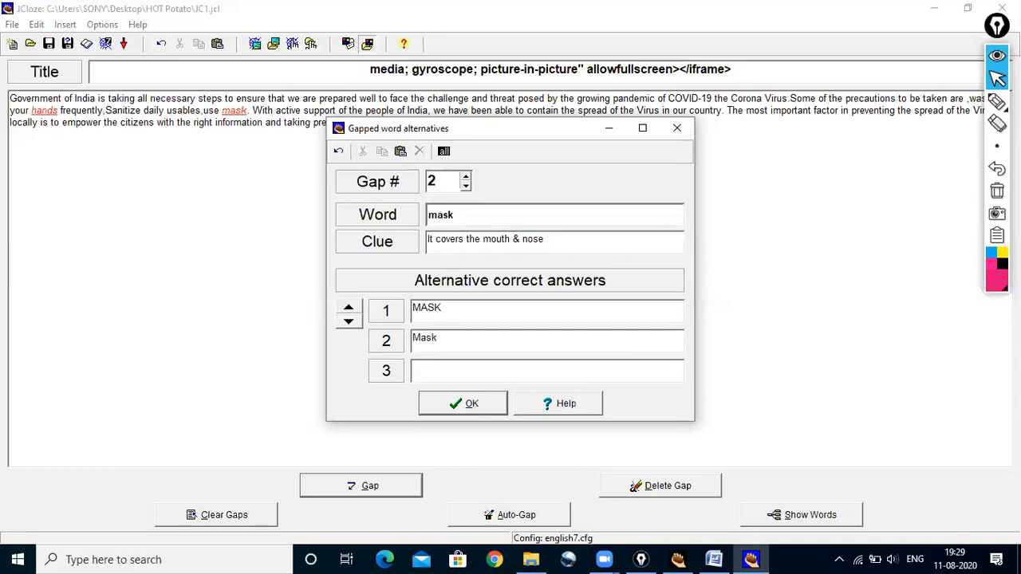
{"action": "left_click", "coordinate": [431, 365]}
{"action": "type", "text": "MASKS"}
{"action": "left_click", "coordinate": [349, 308]}
{"action": "type", "text": "masks"}
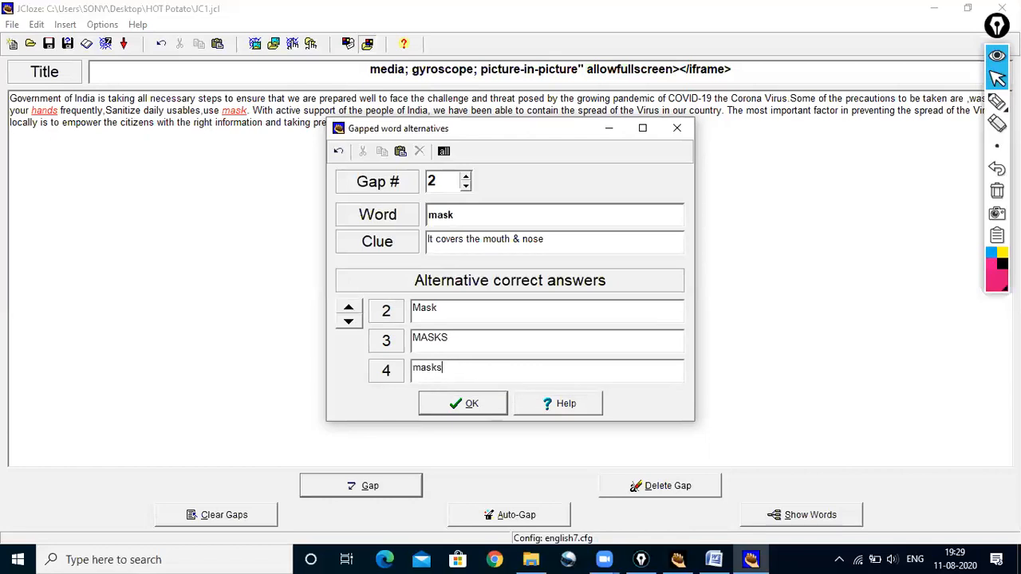
{"action": "left_click", "coordinate": [472, 404]}
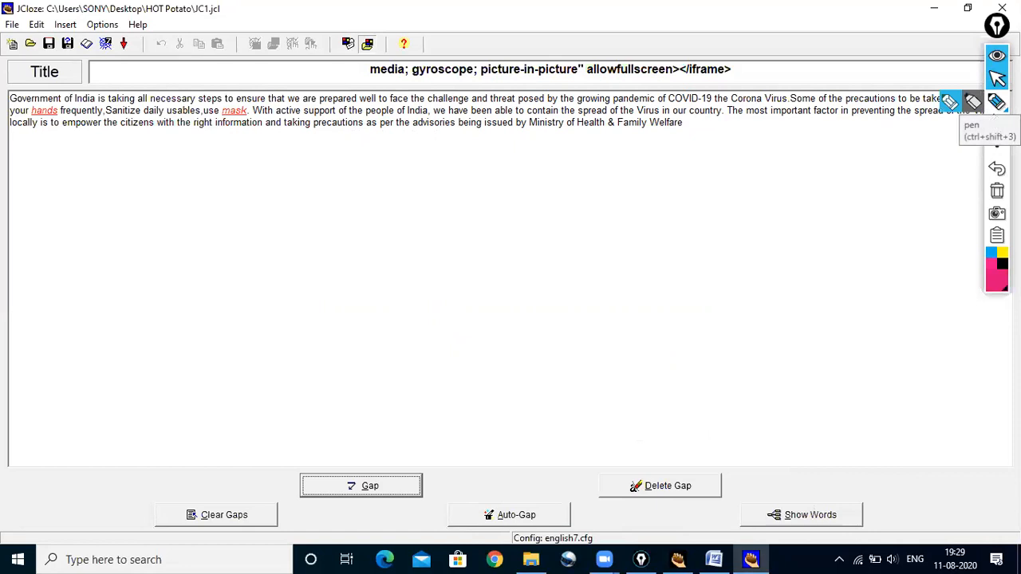
- Draw a freehand tick mark over Delete Gap with the annotation pen and return to the normal pointer
{"action": "left_click", "coordinate": [995, 113]}
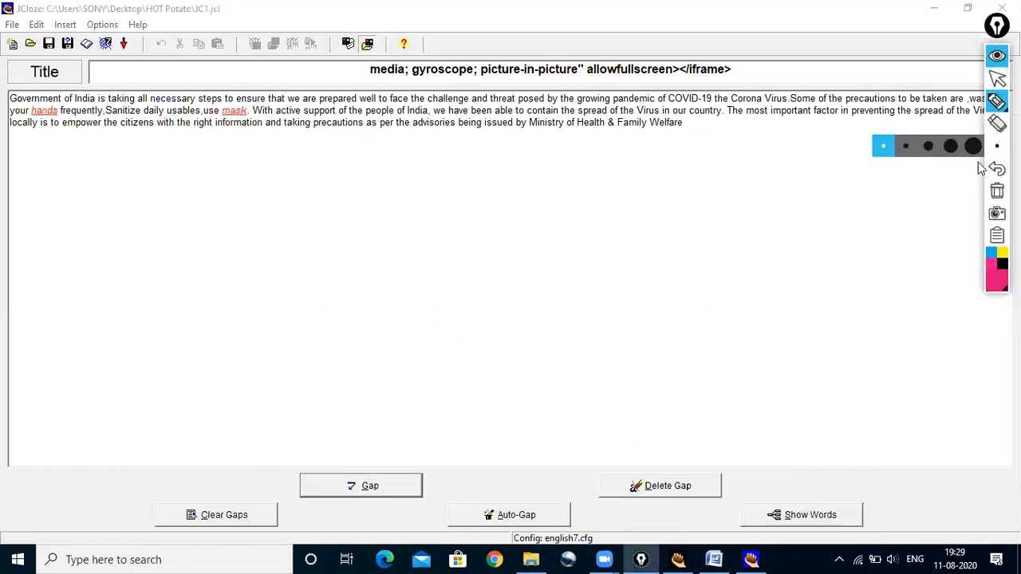
{"action": "mouse_move", "coordinate": [661, 469]}
{"action": "left_mouse_down"}
{"action": "mouse_move", "coordinate": [700, 483]}
{"action": "mouse_move", "coordinate": [733, 439]}
{"action": "left_mouse_up"}
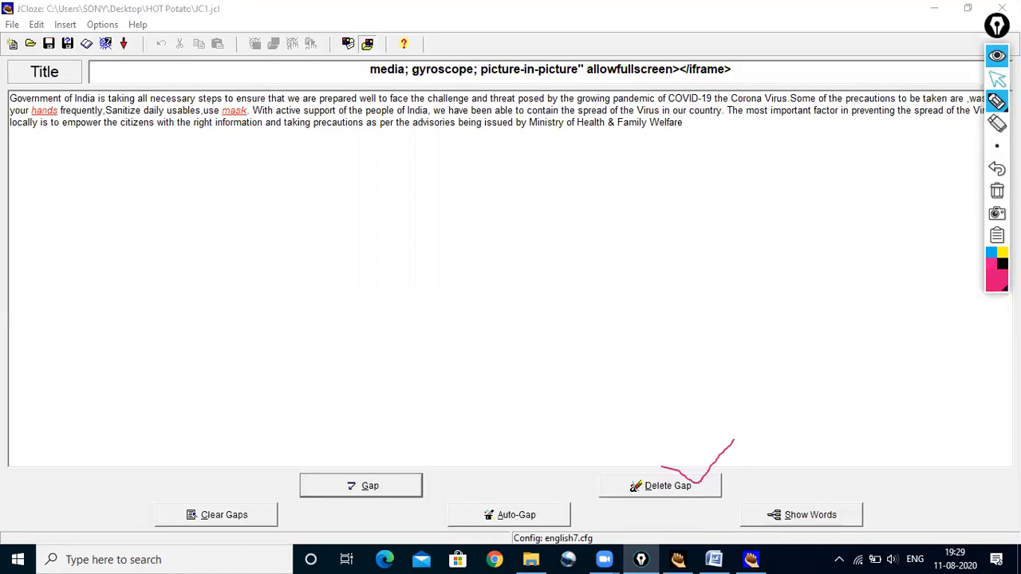
{"action": "left_click", "coordinate": [997, 77]}
- Try to generate gaps in the exercise text automatically with Auto-Gap
{"action": "left_click", "coordinate": [525, 516]}
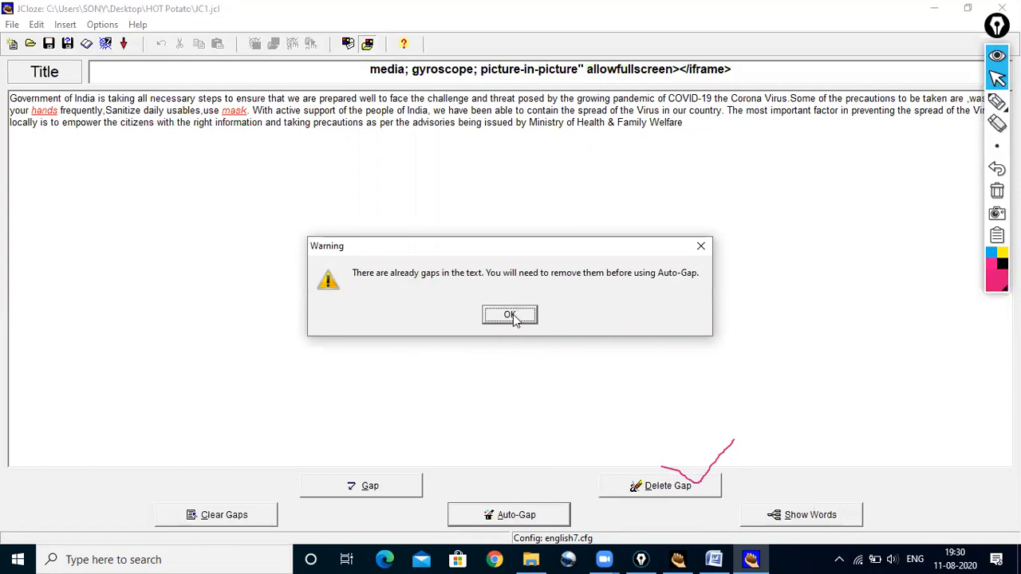
{"action": "left_click", "coordinate": [701, 246]}
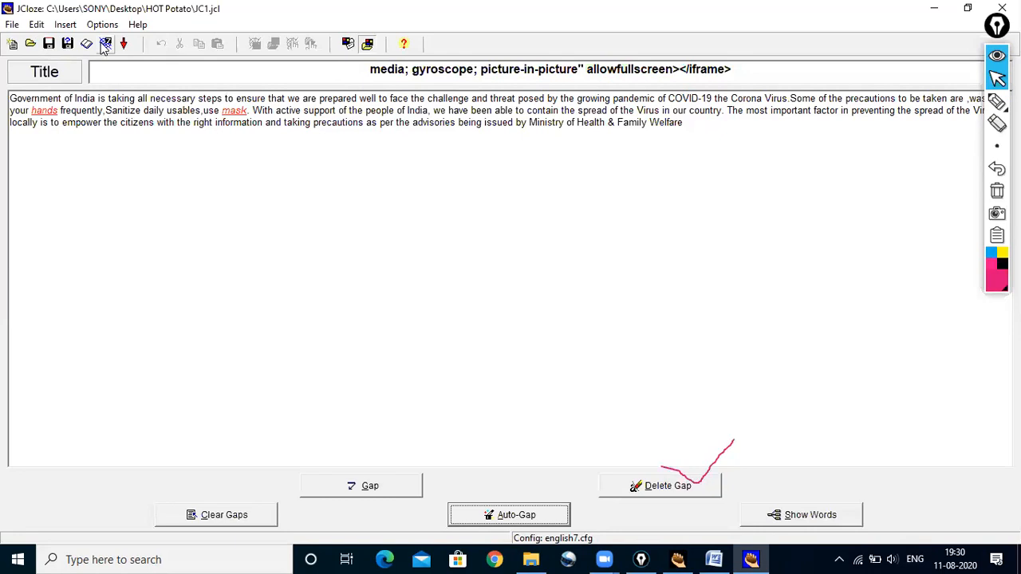
- Open the exercise's appearance configuration and set the navigation bar colour to white (#ffffff)
{"action": "left_click", "coordinate": [348, 44]}
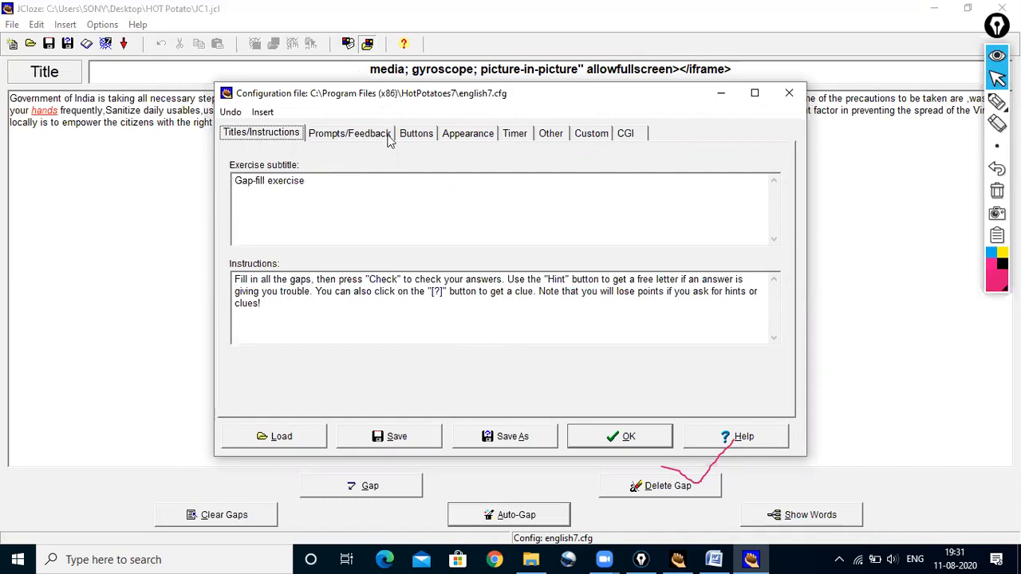
{"action": "left_click", "coordinate": [471, 137]}
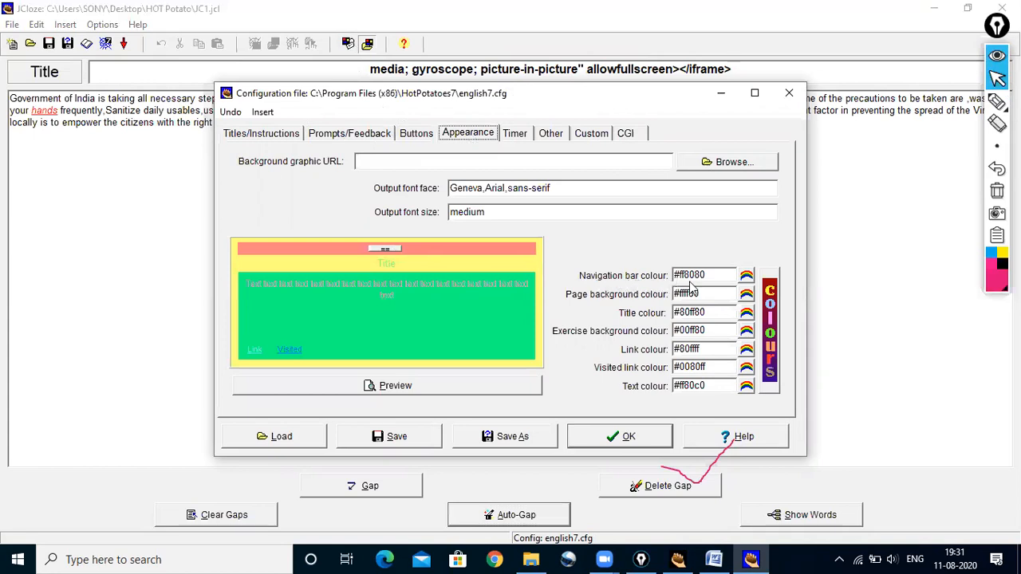
{"action": "left_click", "coordinate": [746, 276]}
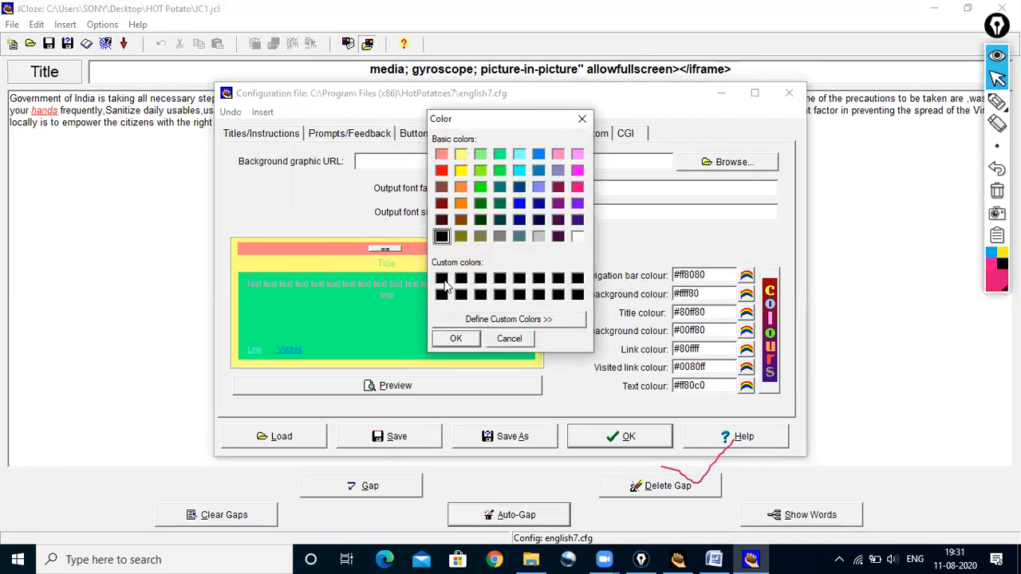
{"action": "left_click", "coordinate": [578, 236]}
{"action": "left_click", "coordinate": [465, 339]}
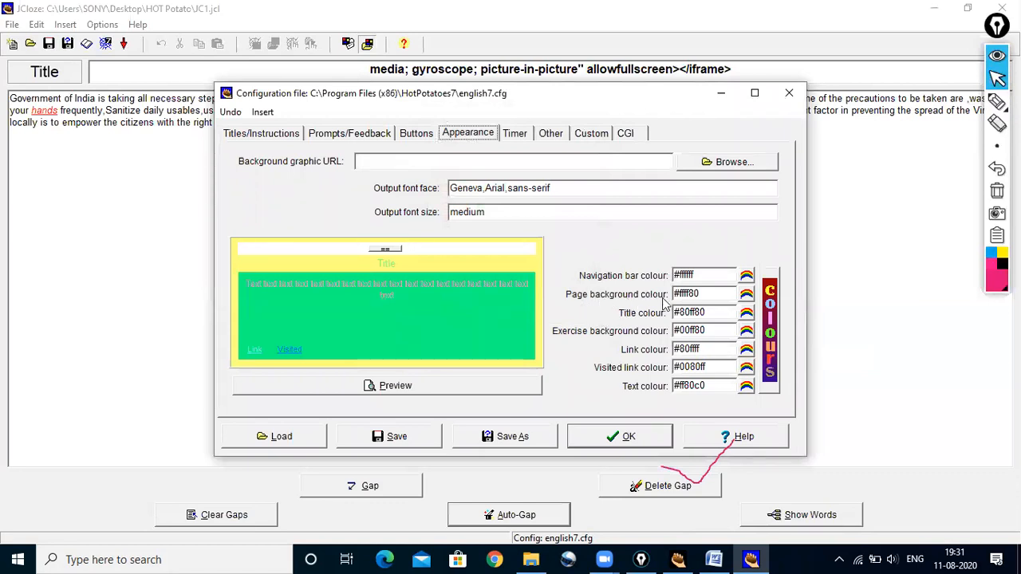
- Set the page background colour to pink (#ff80ff) and the title colour to navy (#000080)
{"action": "left_click", "coordinate": [746, 296]}
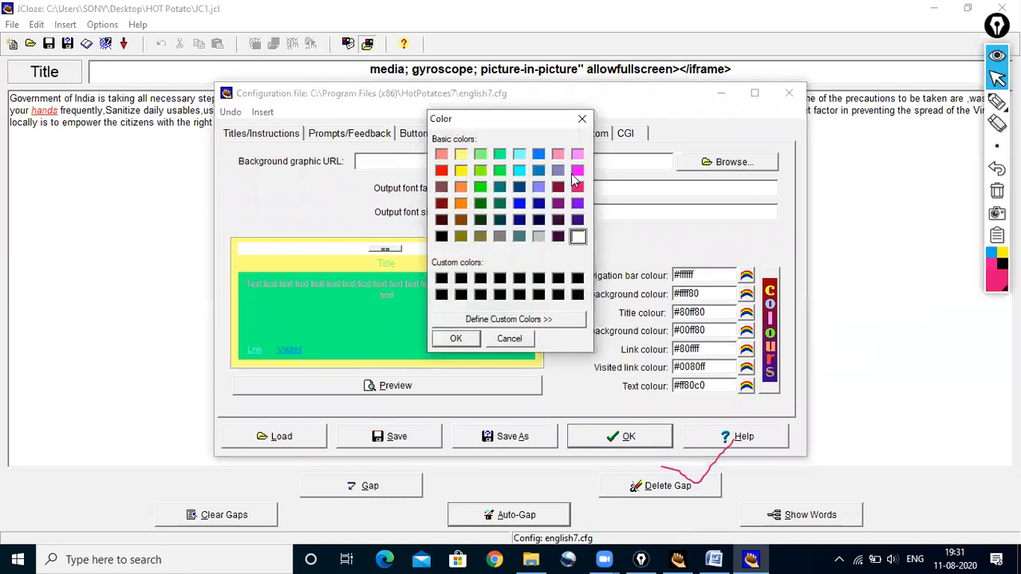
{"action": "left_click", "coordinate": [577, 154]}
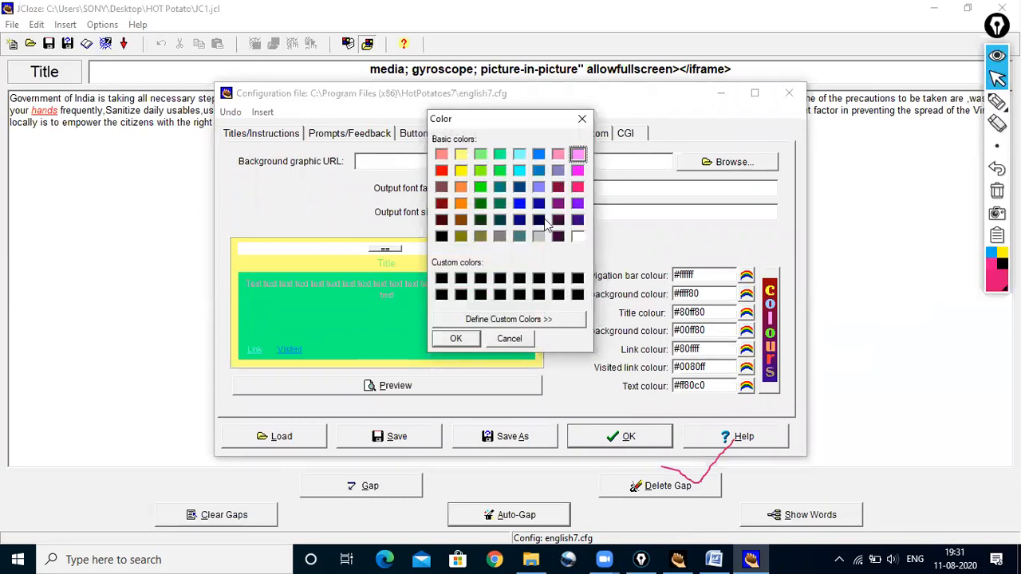
{"action": "left_click", "coordinate": [455, 339]}
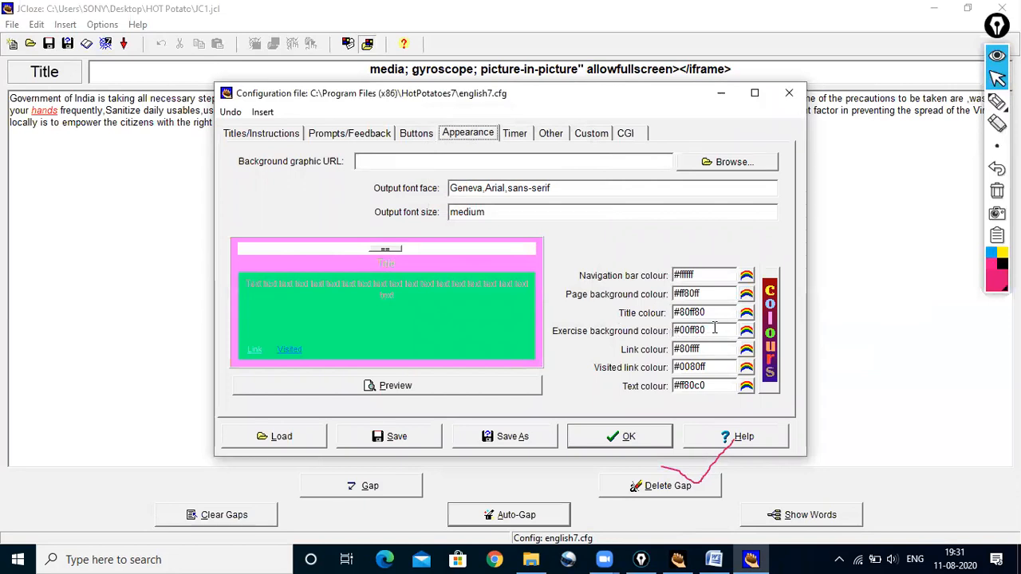
{"action": "left_click", "coordinate": [747, 313]}
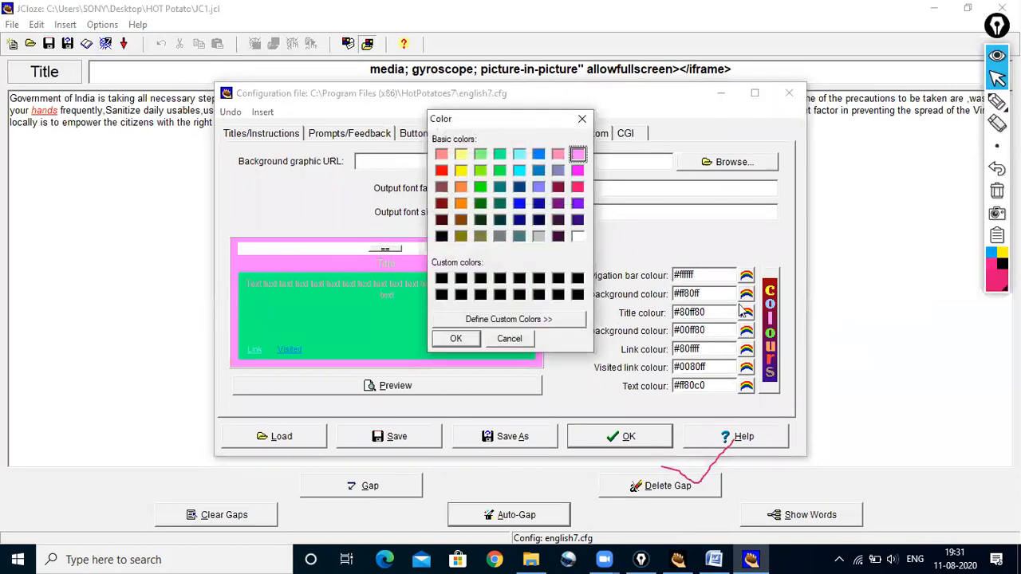
{"action": "left_click", "coordinate": [519, 223]}
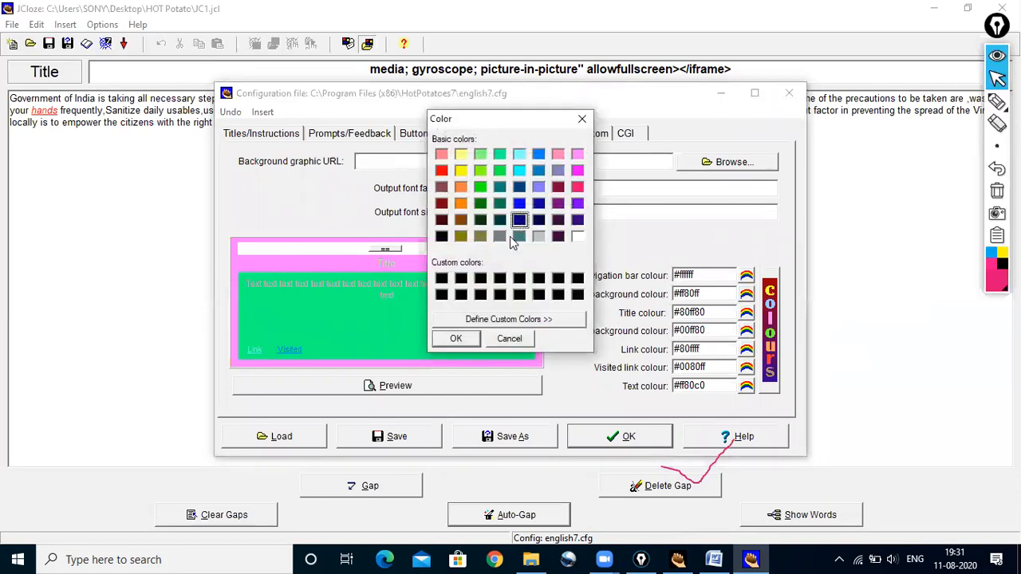
{"action": "left_click", "coordinate": [456, 338]}
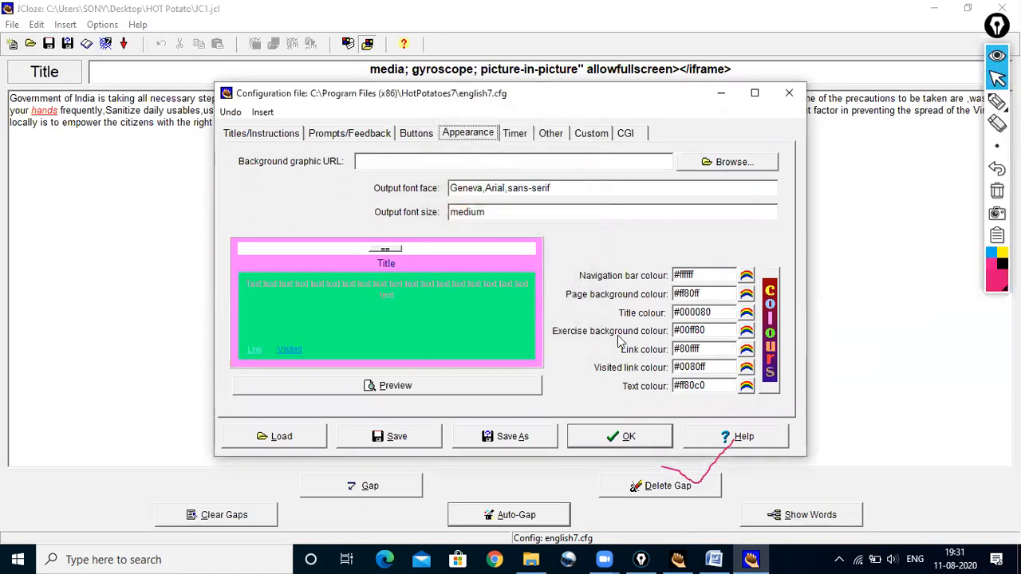
- Set the exercise background colour to light yellow (#ffff80) and the text colour to black (#000000)
{"action": "left_click", "coordinate": [746, 332]}
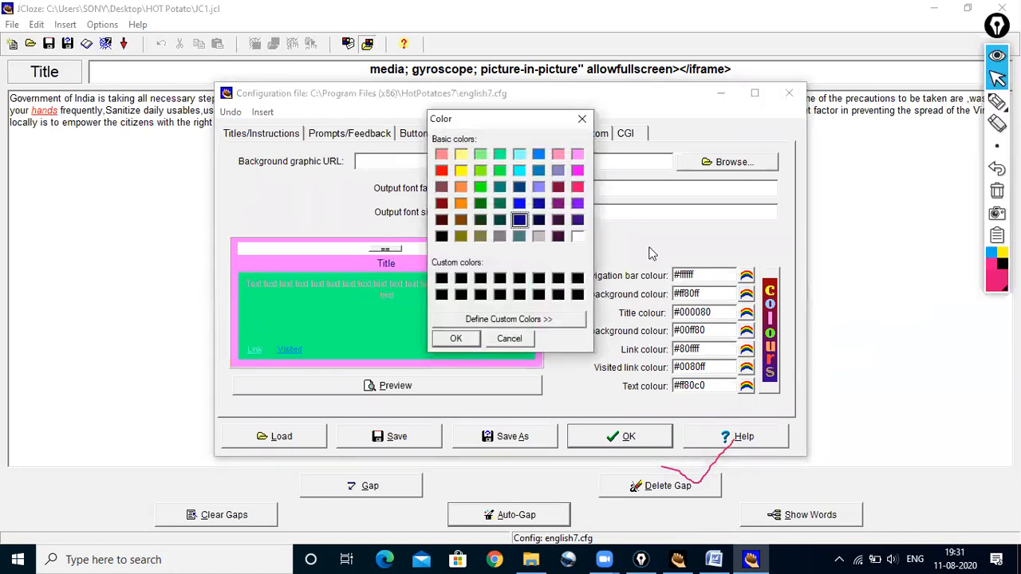
{"action": "left_click", "coordinate": [462, 156]}
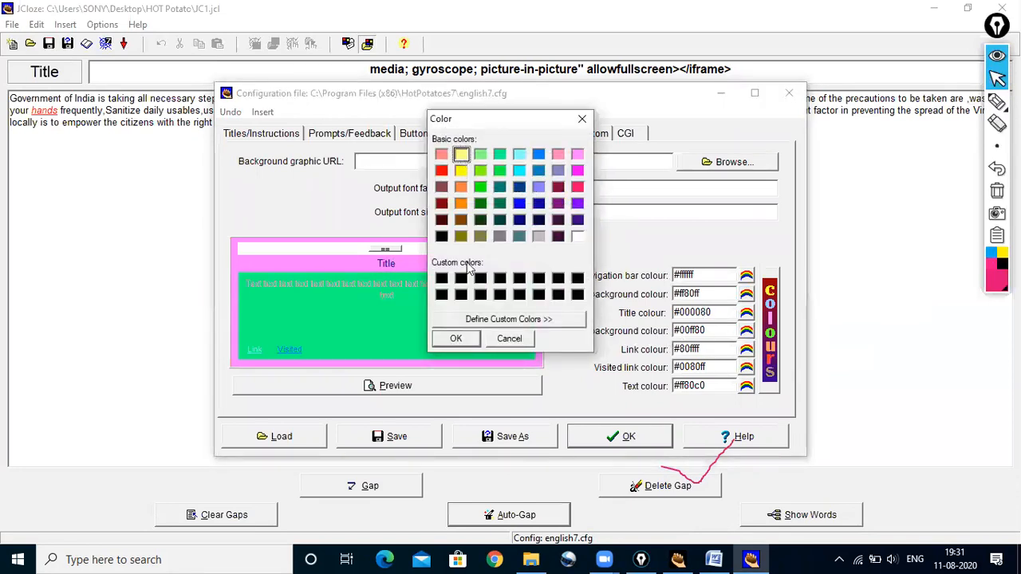
{"action": "left_click", "coordinate": [467, 338]}
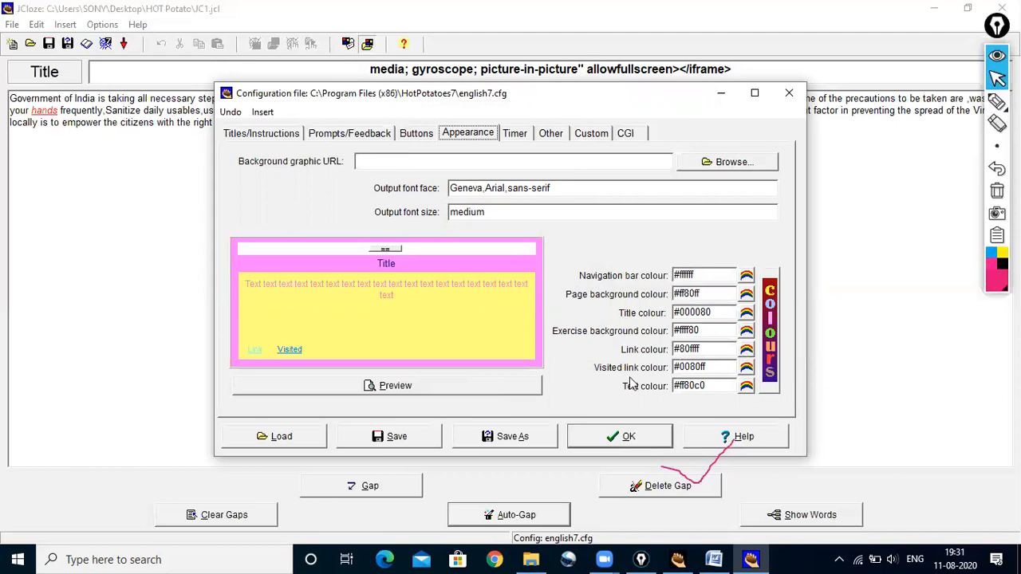
{"action": "left_click", "coordinate": [746, 386]}
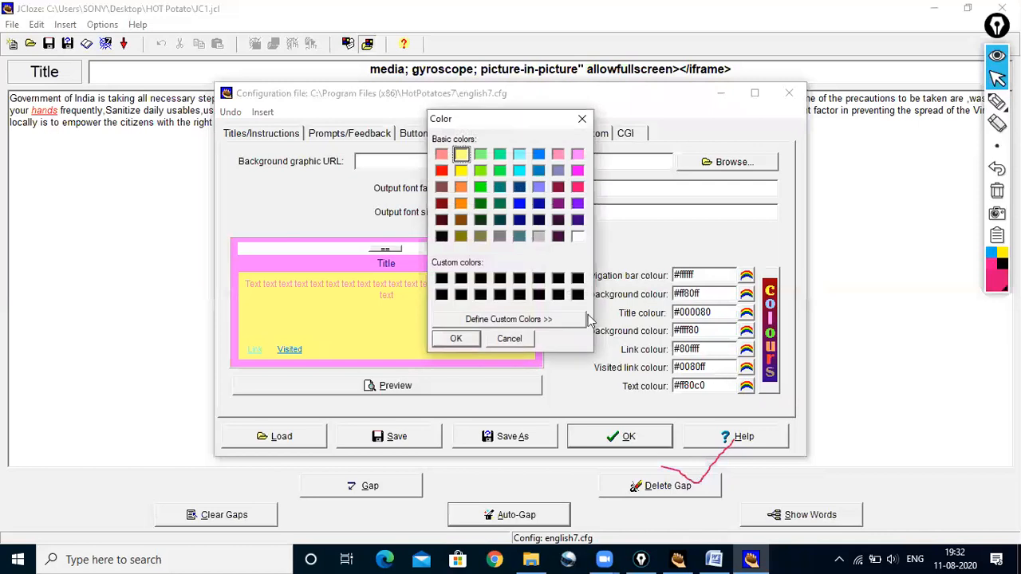
{"action": "left_click", "coordinate": [441, 278]}
{"action": "left_click", "coordinate": [454, 339]}
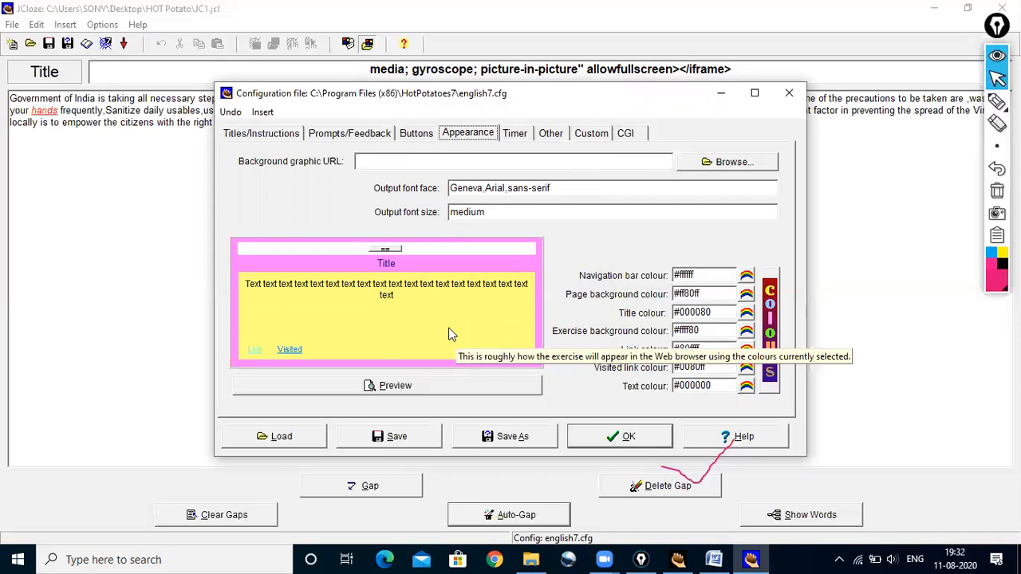
- Enable a time limit for the exercise with 0 minutes and 3 seconds, and open the CGI settings
{"action": "left_click", "coordinate": [514, 135]}
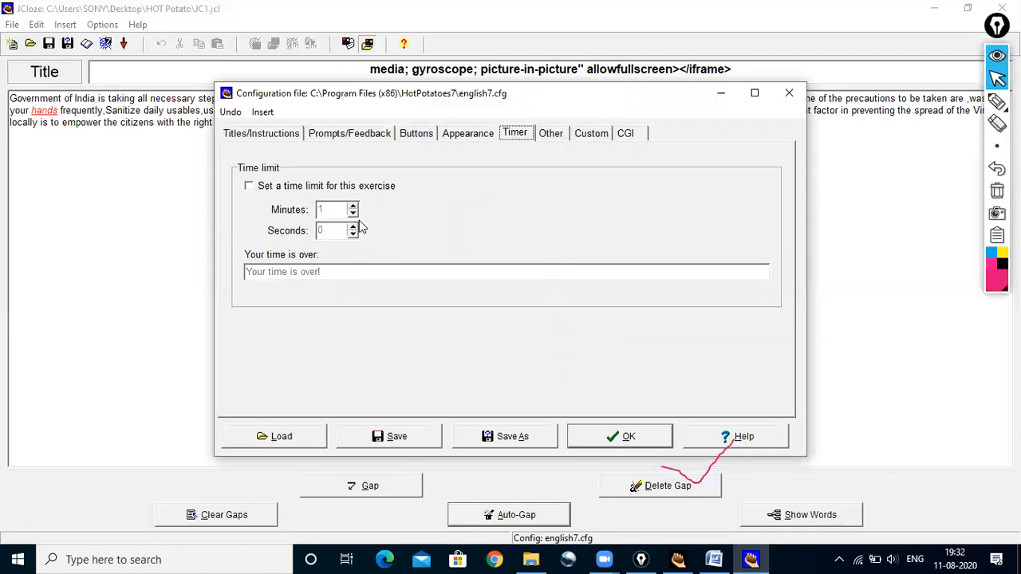
{"action": "left_click", "coordinate": [249, 186]}
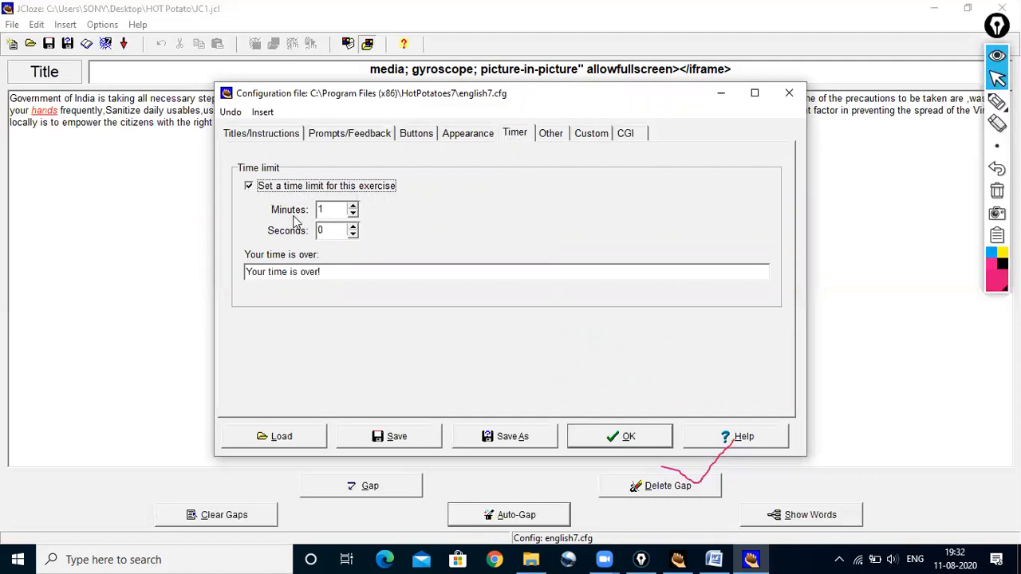
{"action": "left_click", "coordinate": [353, 213]}
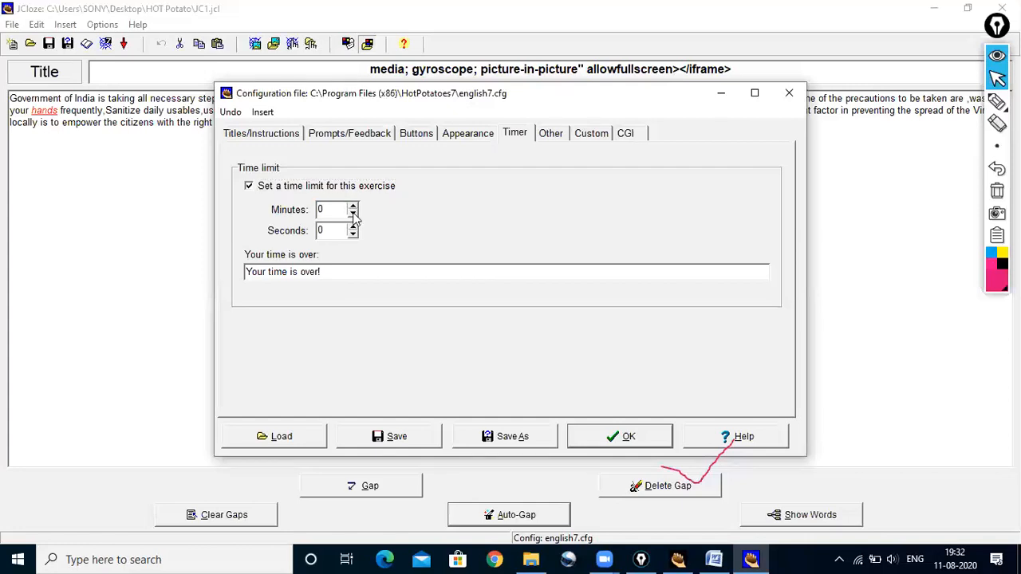
{"action": "double_click", "coordinate": [319, 229]}
{"action": "type", "text": "3"}
{"action": "left_click", "coordinate": [625, 134]}
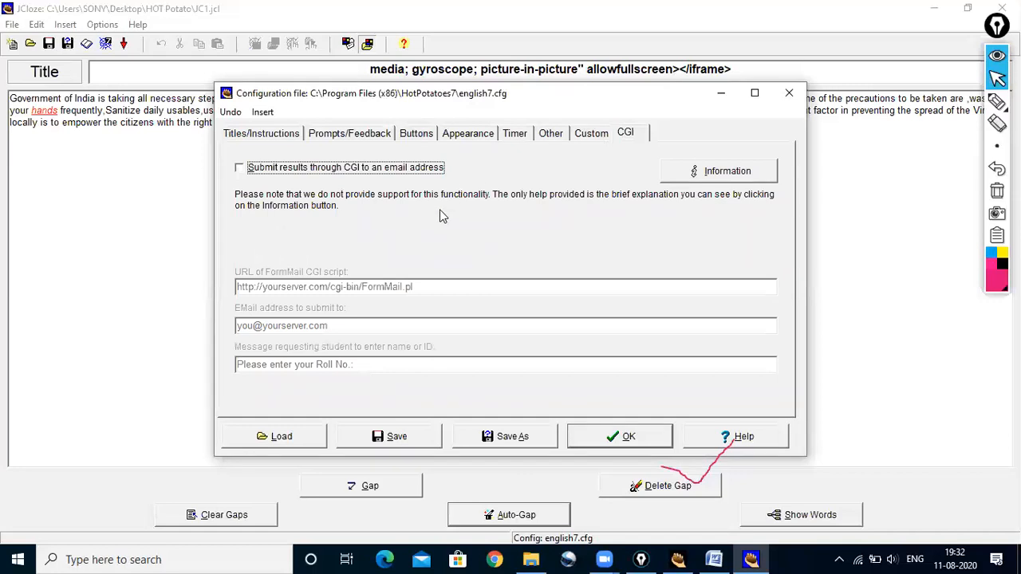
- Enable submitting results through CGI to an email address, accept the configuration, and export the exercise as the HTML file JC1
{"action": "left_click", "coordinate": [239, 169]}
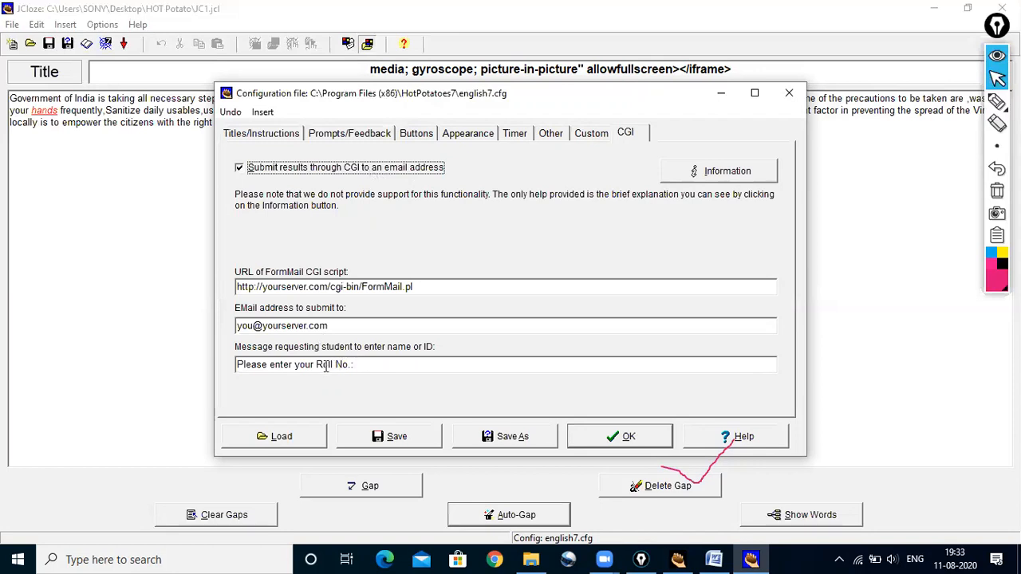
{"action": "left_click", "coordinate": [623, 438]}
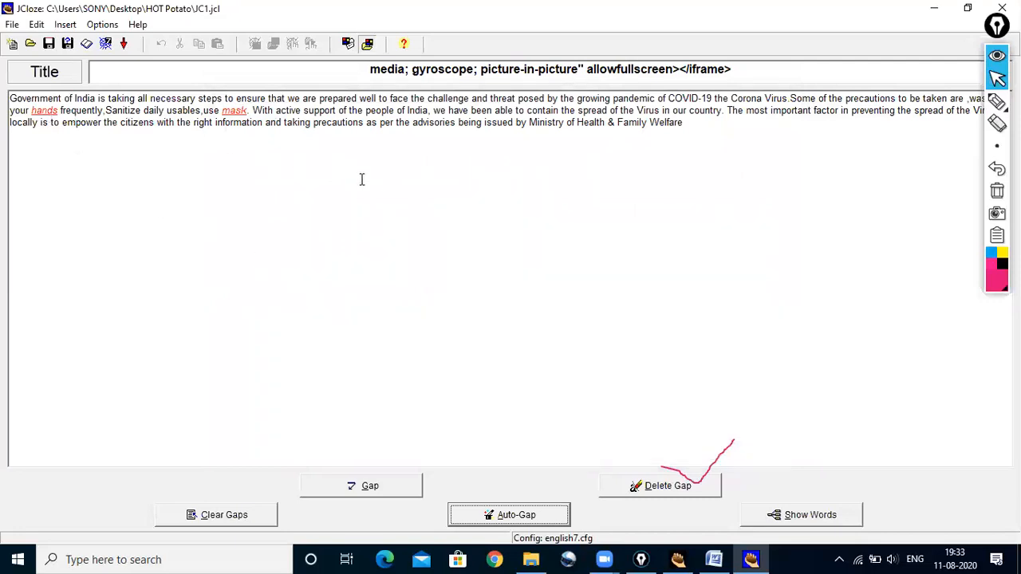
{"action": "left_click", "coordinate": [105, 45]}
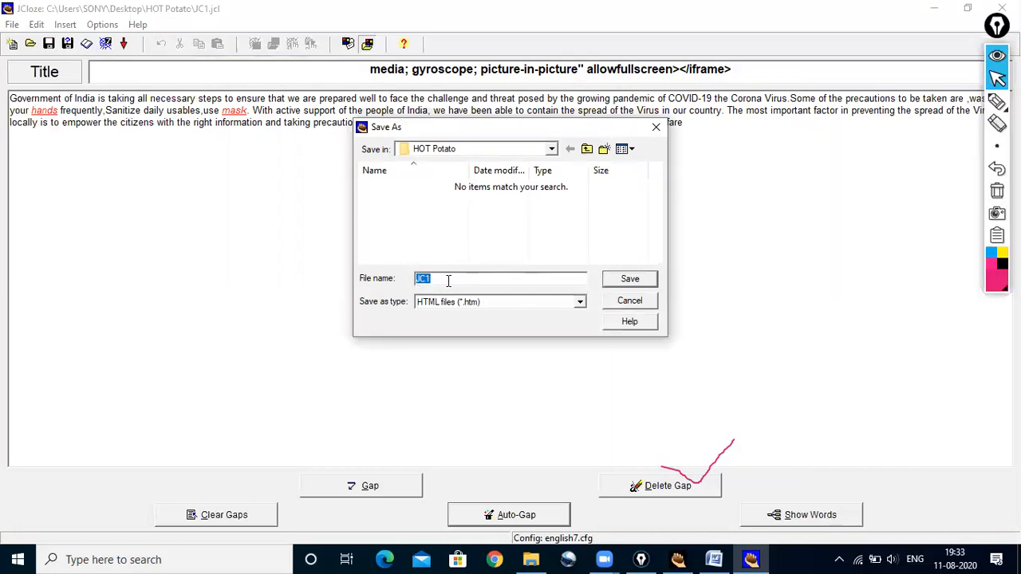
{"action": "left_click", "coordinate": [628, 279]}
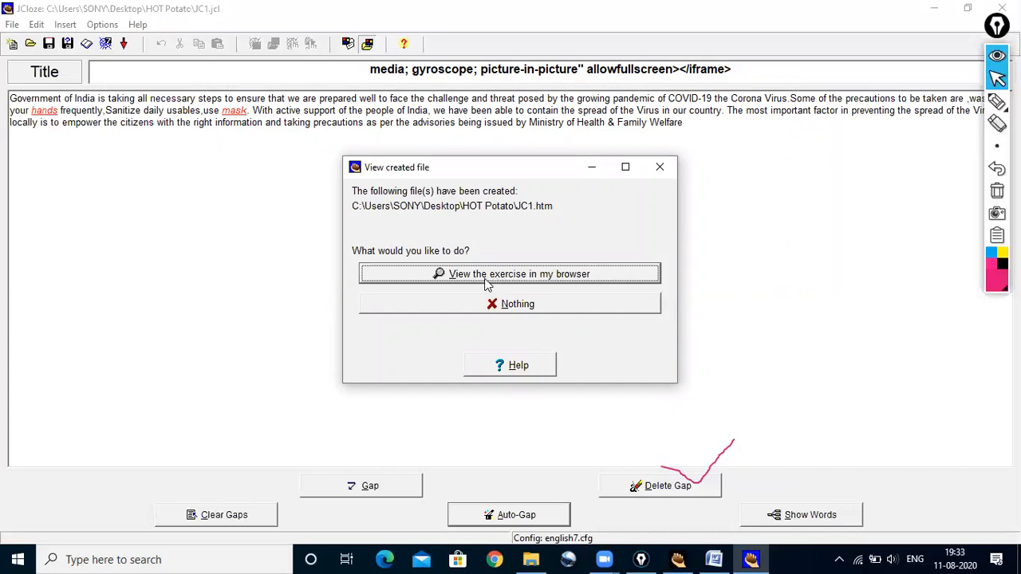
- View the exported exercise in the browser and submit the student's roll number
{"action": "left_click", "coordinate": [517, 276]}
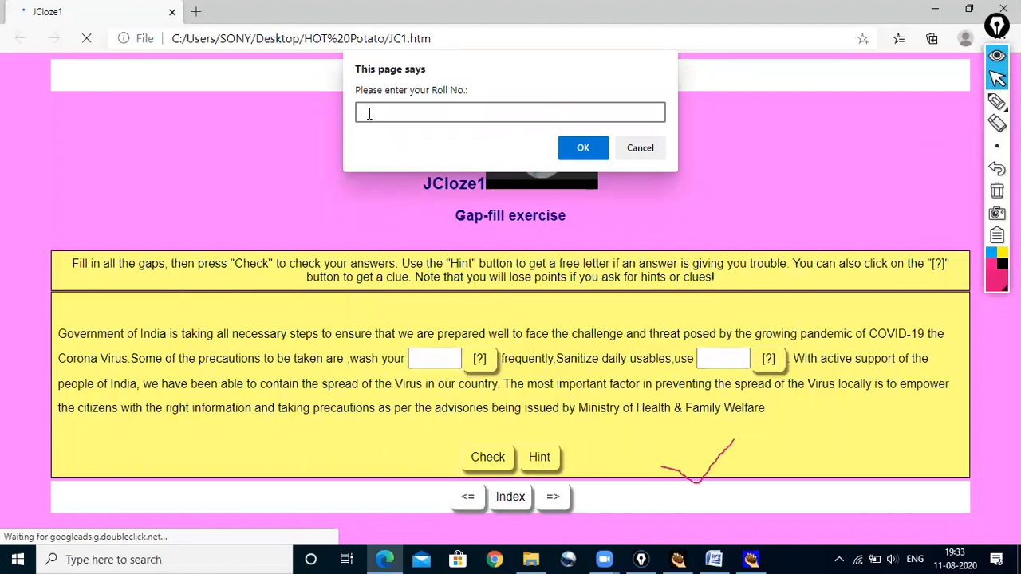
{"action": "type", "text": "123"}
{"action": "left_click", "coordinate": [585, 147]}
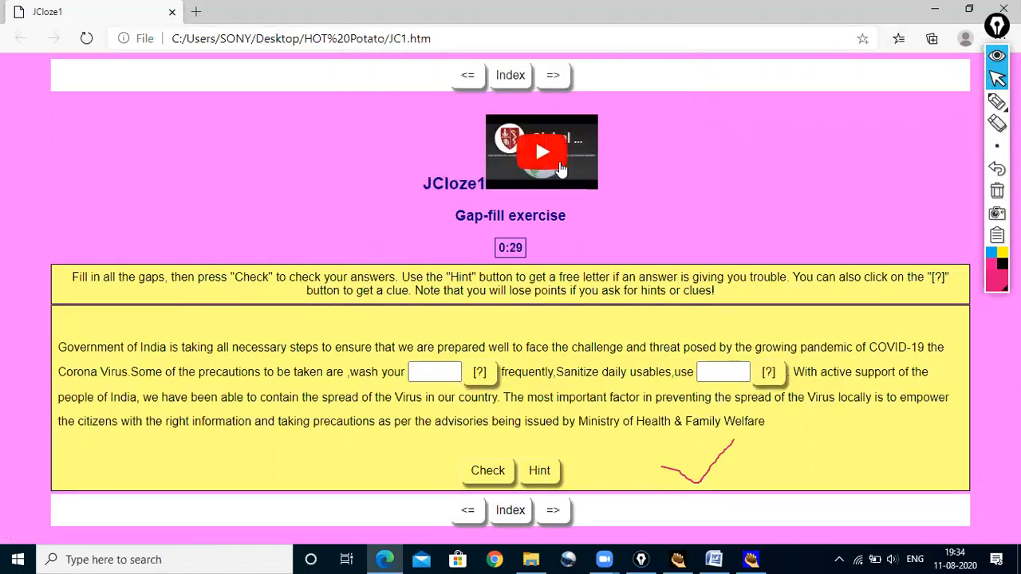
- Play the video embedded in the exercise title and jump ahead in it
{"action": "left_click", "coordinate": [544, 188]}
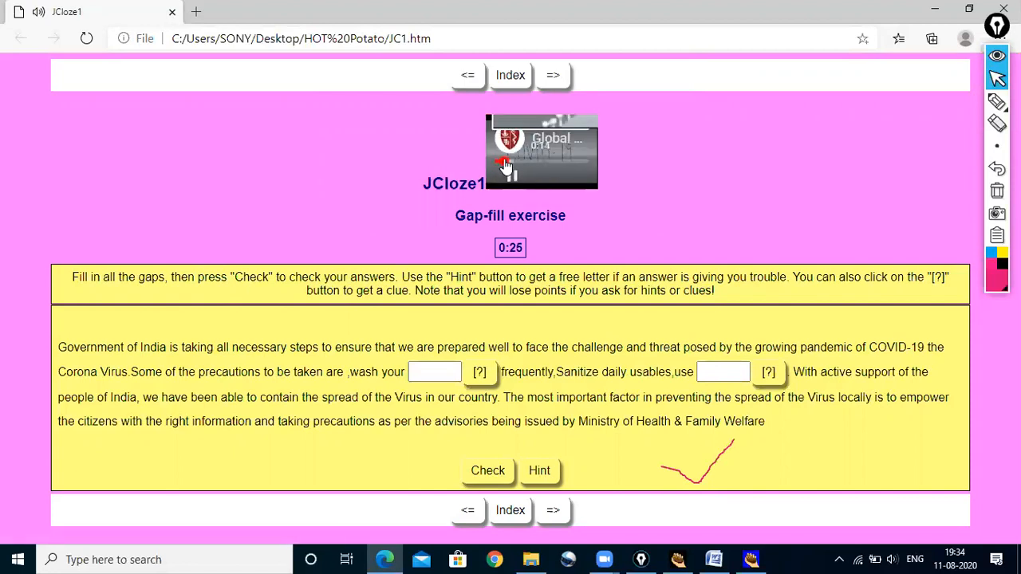
{"action": "left_click", "coordinate": [516, 161]}
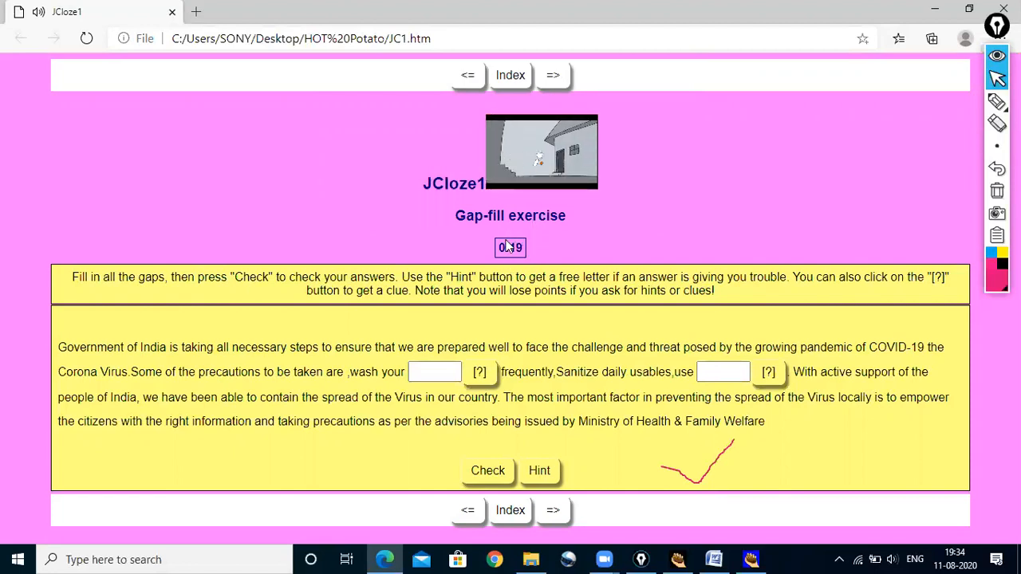
{"action": "mouse_move", "coordinate": [536, 167]}
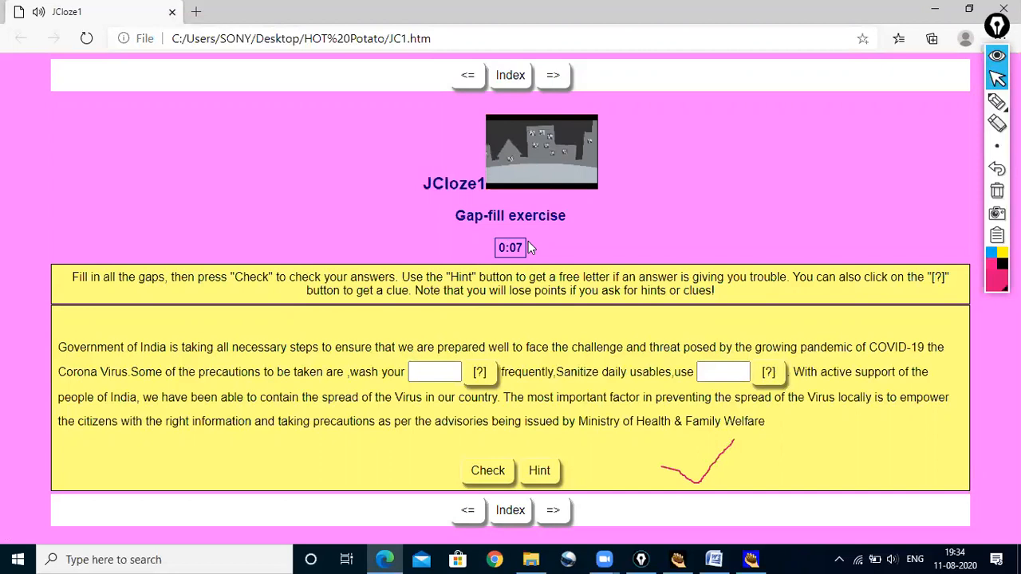
- Test the exercise by answering "hands" in the first gap and "ma" in the second, then try the answer check and the hint
{"action": "left_click", "coordinate": [421, 372]}
{"action": "type", "text": "hands"}
{"action": "left_click", "coordinate": [716, 373]}
{"action": "type", "text": "ma"}
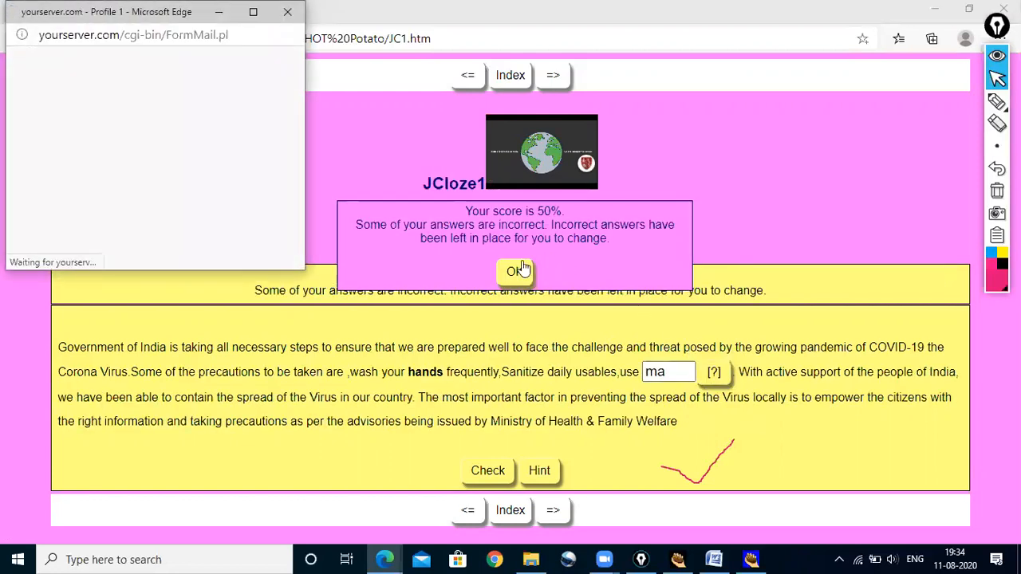
{"action": "left_click", "coordinate": [517, 271]}
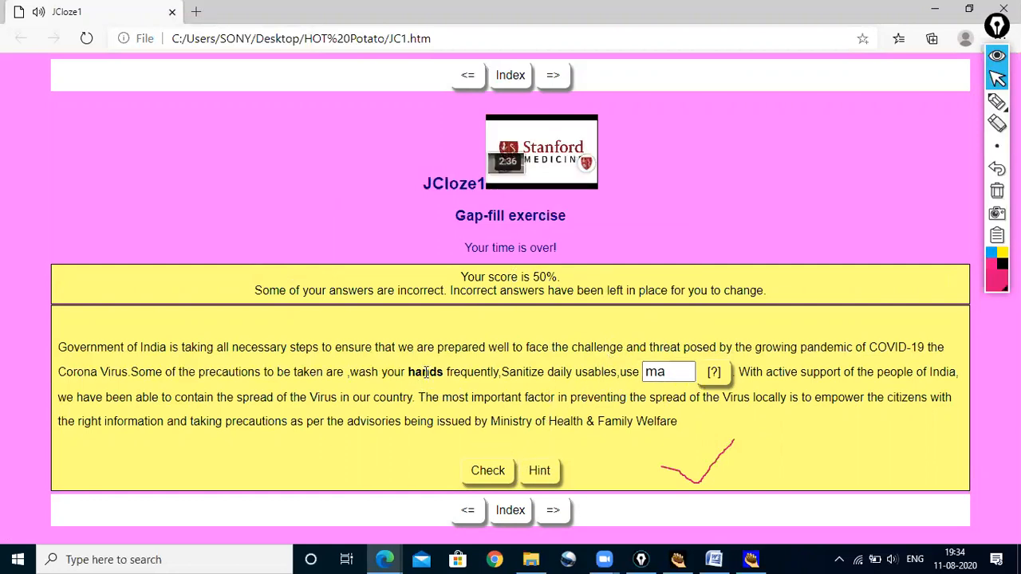
{"action": "left_click", "coordinate": [496, 471]}
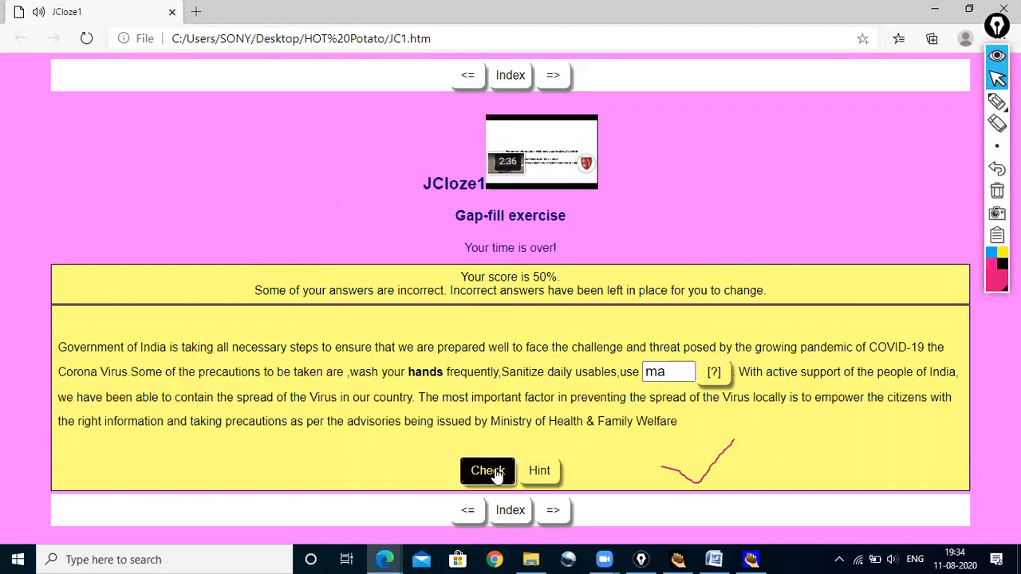
{"action": "left_click", "coordinate": [540, 471]}
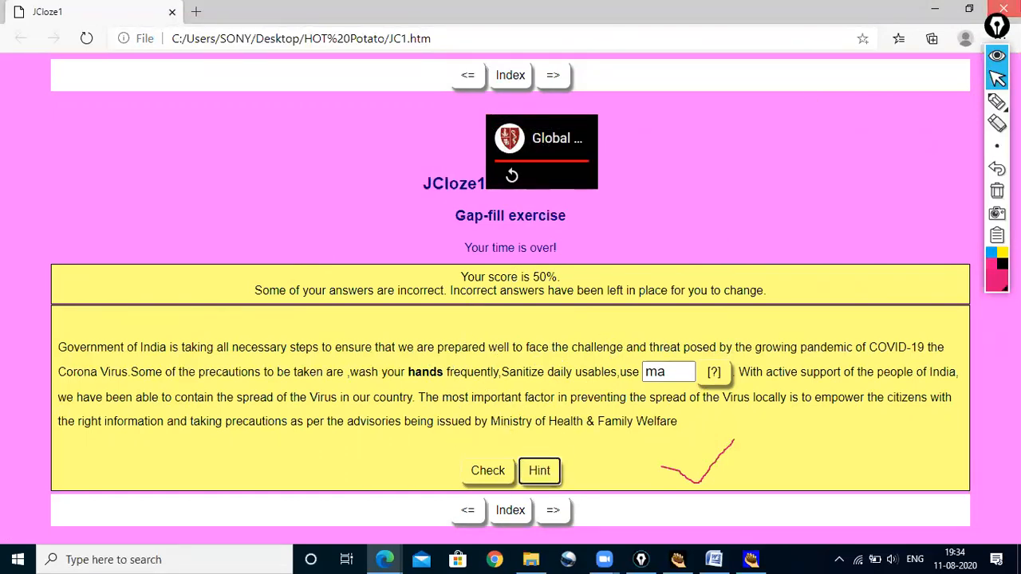
- Close the browser preview and exit JCloze, saving the changes to JC1.jcl
{"action": "left_click", "coordinate": [1003, 8]}
{"action": "left_click", "coordinate": [289, 12]}
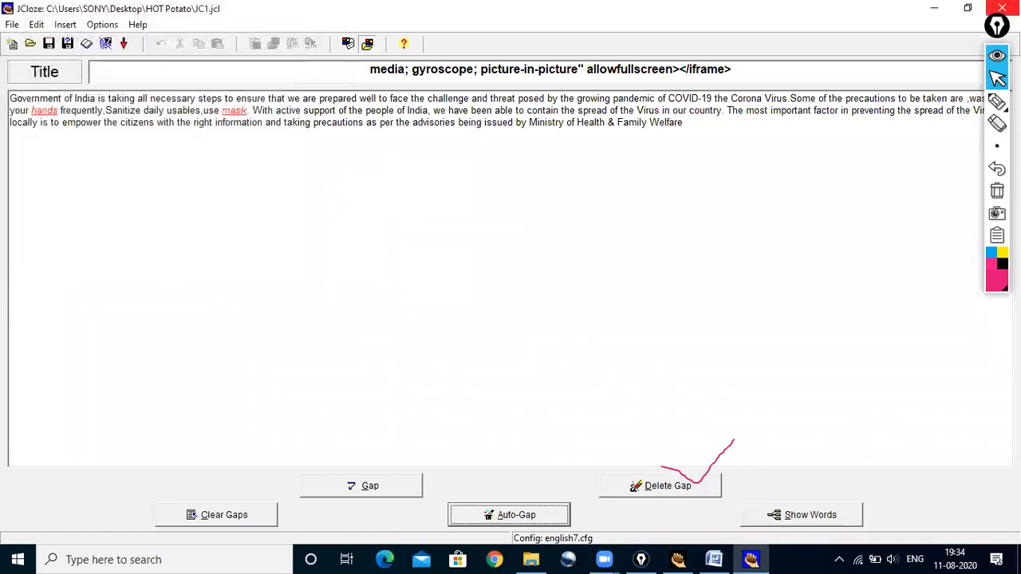
{"action": "left_click", "coordinate": [1002, 8]}
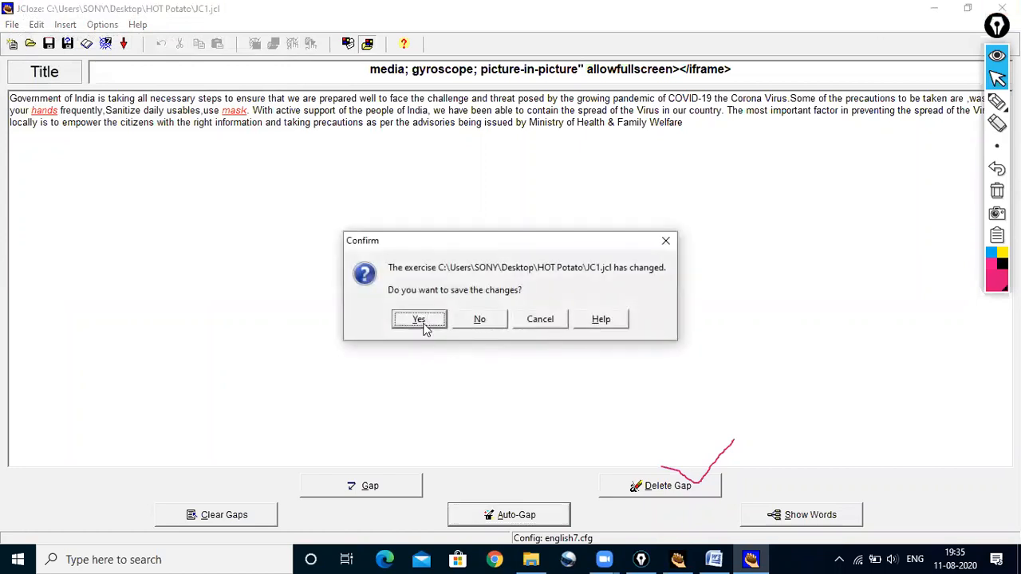
{"action": "left_click", "coordinate": [420, 321]}
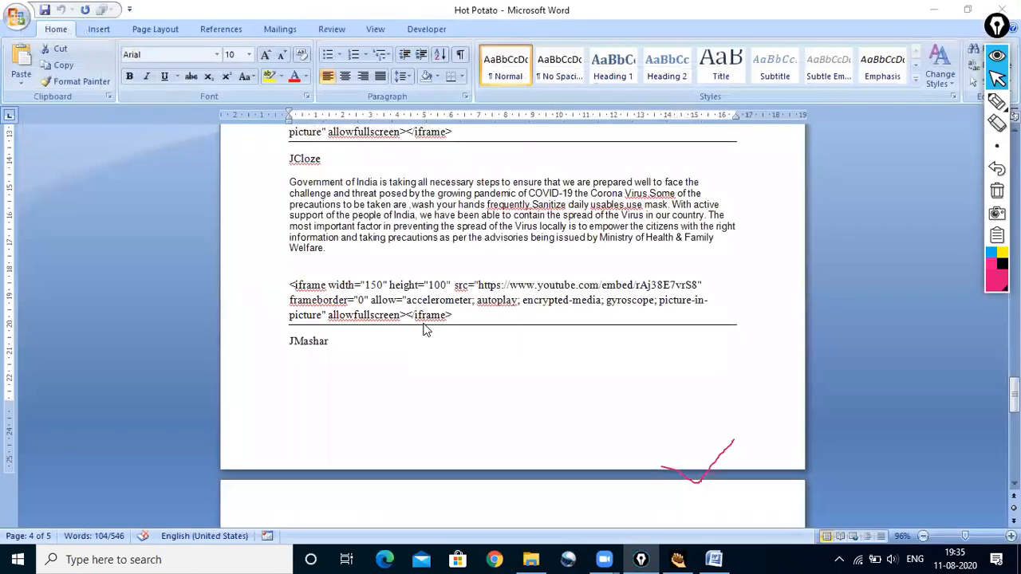
- Switch to the Hot Potatoes launcher and start a new JMatch exercise
{"action": "left_click", "coordinate": [691, 558]}
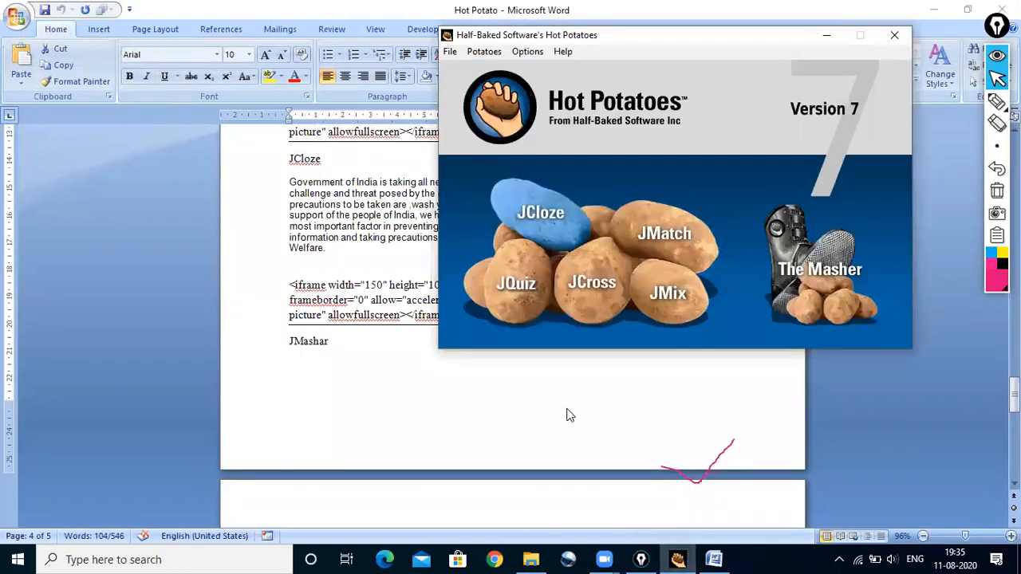
{"action": "left_click", "coordinate": [658, 221]}
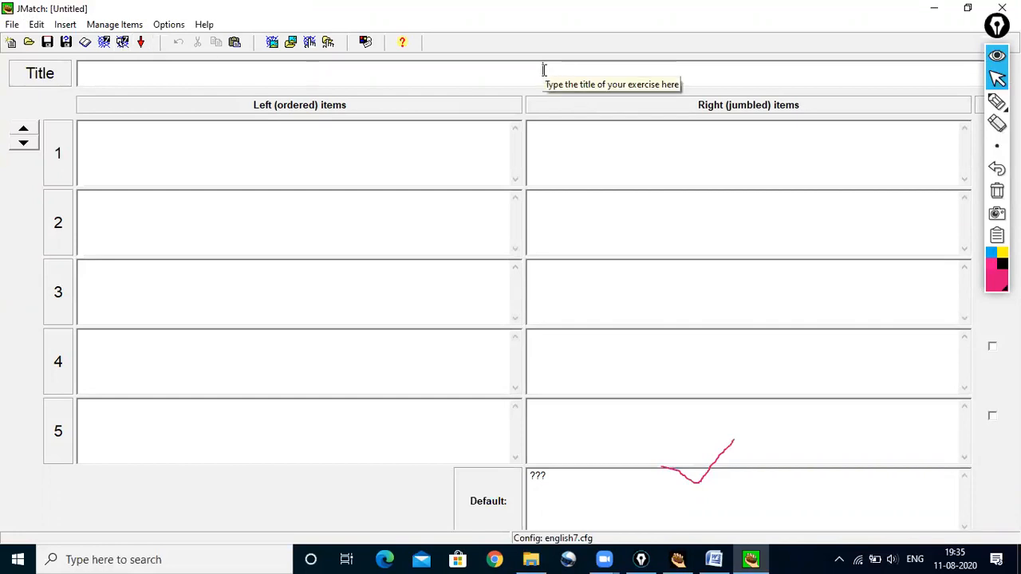
- Erase the pink check-mark annotation from the screen and return to the normal pointer
{"action": "left_click", "coordinate": [997, 123]}
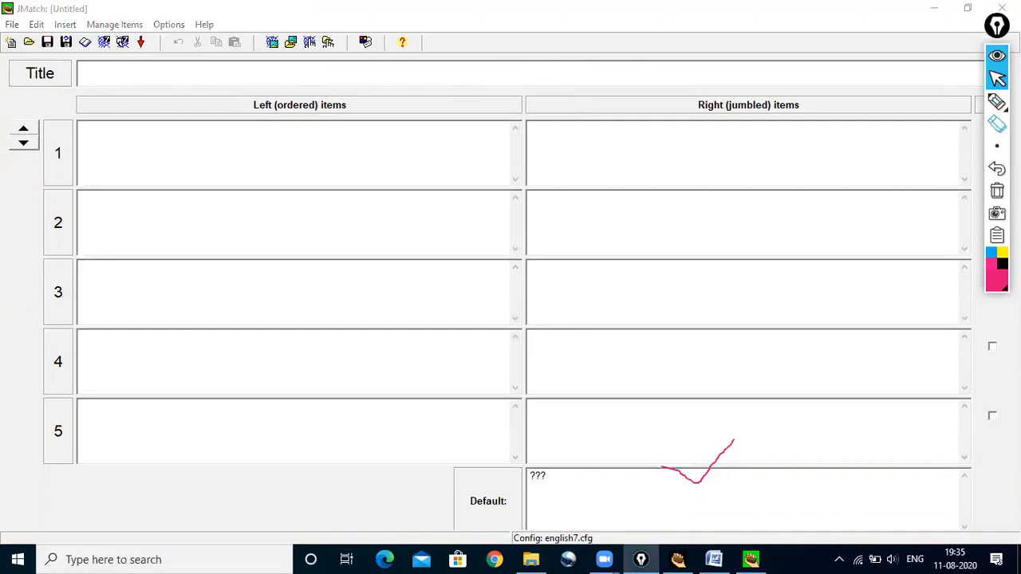
{"action": "left_click_drag", "start_coordinate": [735, 451], "coordinate": [704, 481]}
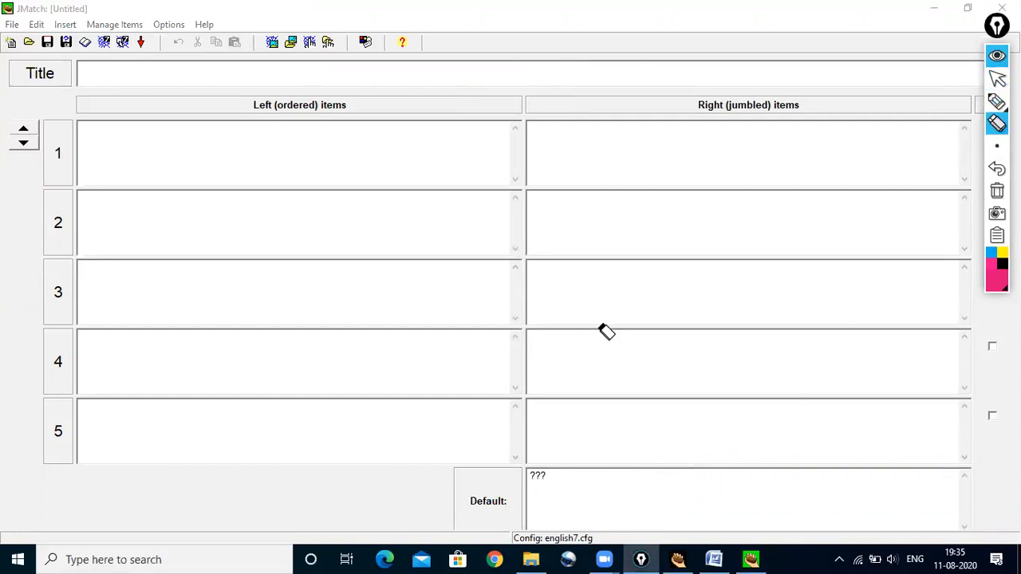
{"action": "left_click", "coordinate": [997, 78]}
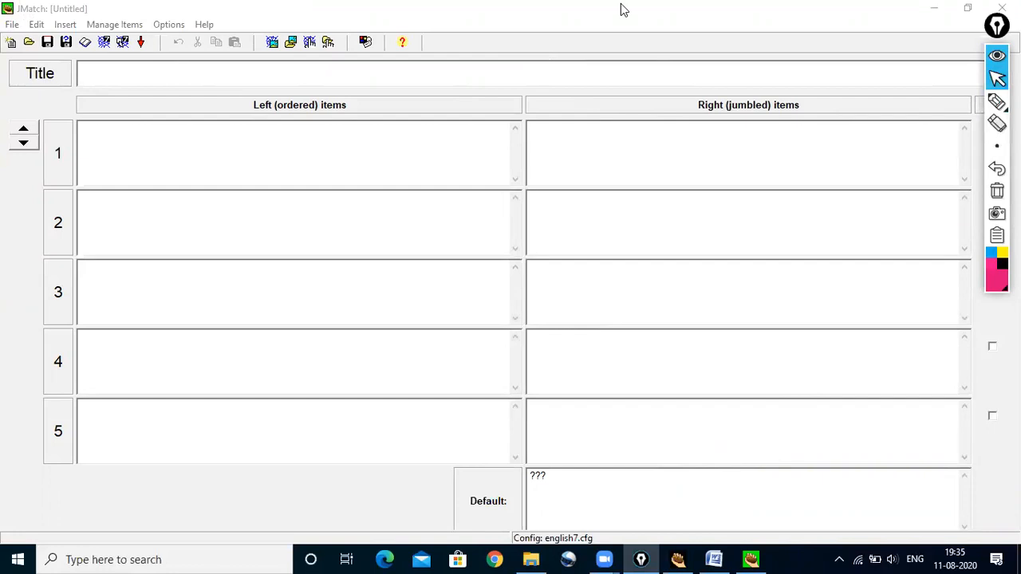
- Title the matching exercise JMatch1
{"action": "left_click", "coordinate": [531, 67]}
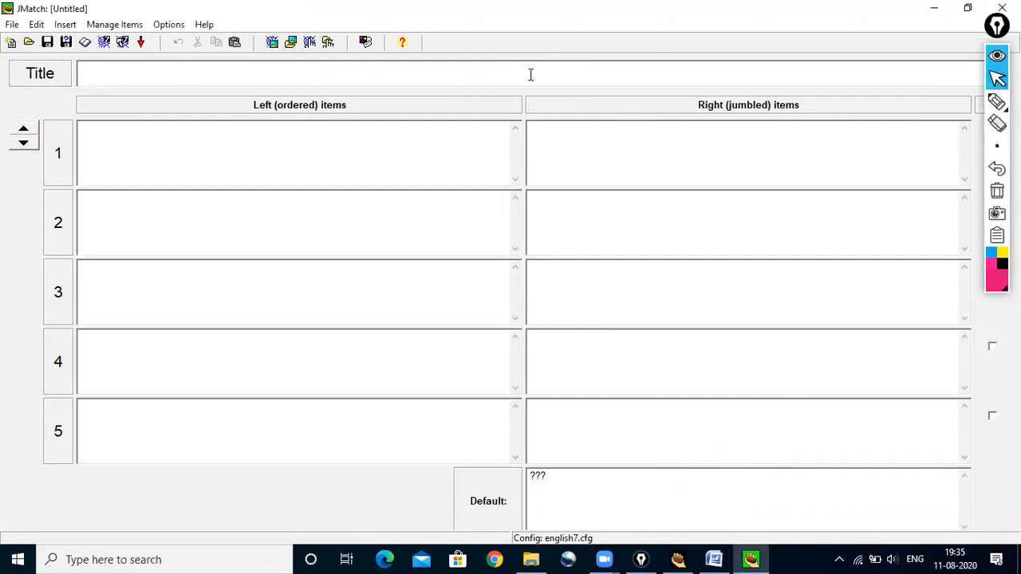
{"action": "type", "text": "JMatch1"}
- Copy the iframe code under "Animation of Brakes" from the Hot Potato Word document into the first left item of the JMatch exercise
{"action": "mouse_move", "coordinate": [718, 559]}
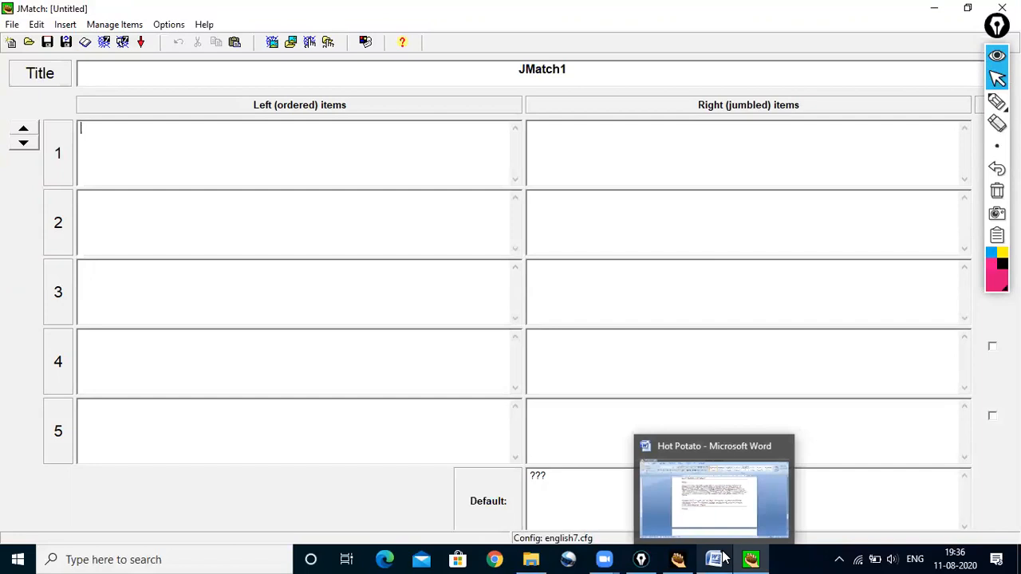
{"action": "left_click", "coordinate": [720, 558]}
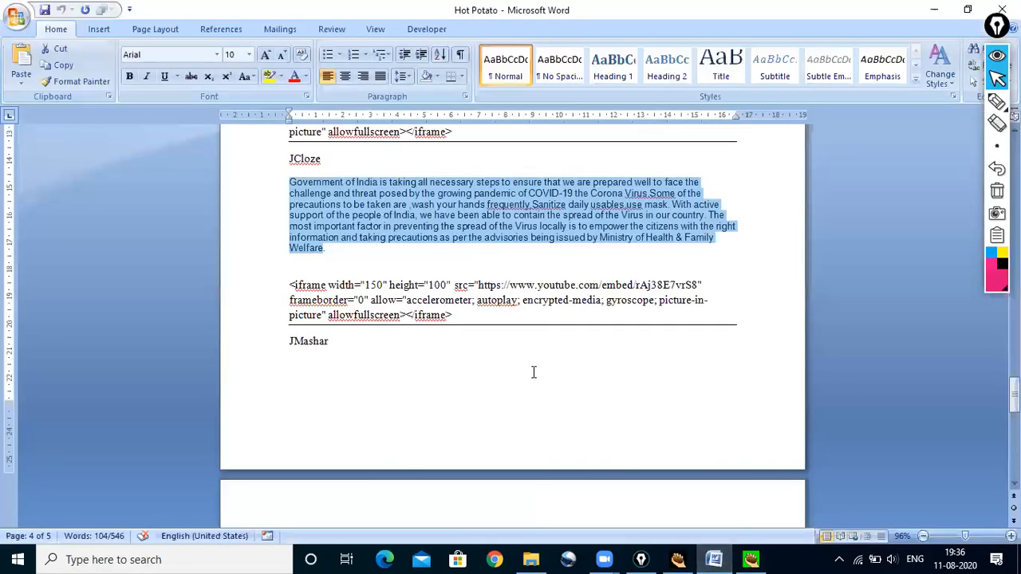
{"action": "scroll", "coordinate": [534, 371], "scroll_direction": "up", "scroll_amount": 12}
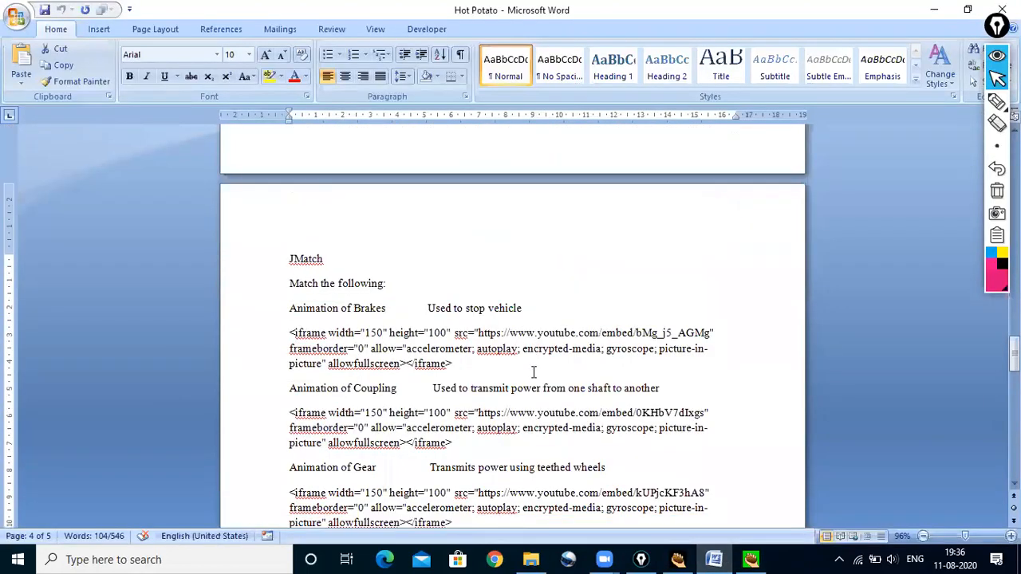
{"action": "scroll", "coordinate": [533, 372], "scroll_direction": "down", "scroll_amount": 2}
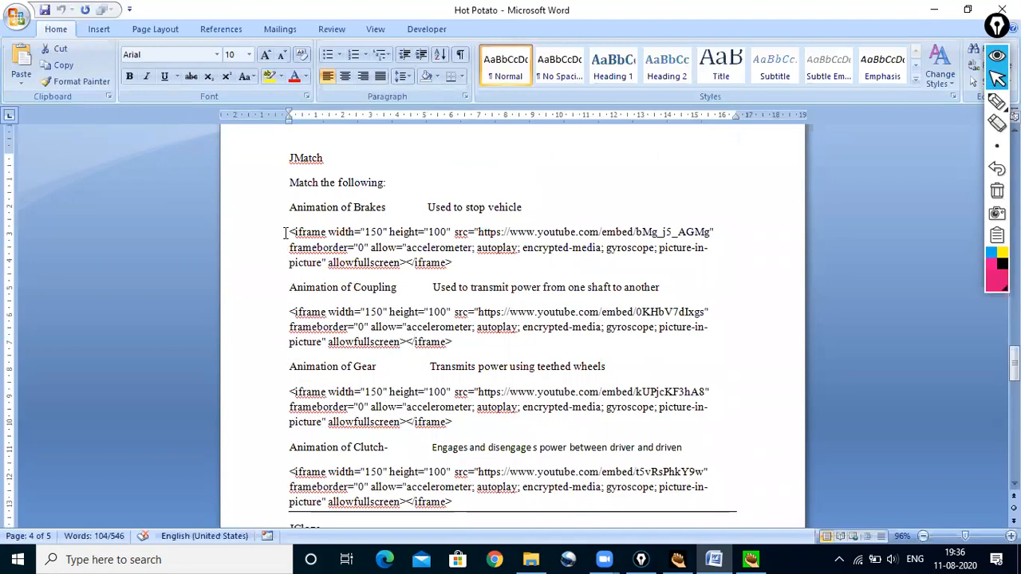
{"action": "left_click_drag", "start_coordinate": [289, 232], "coordinate": [455, 258]}
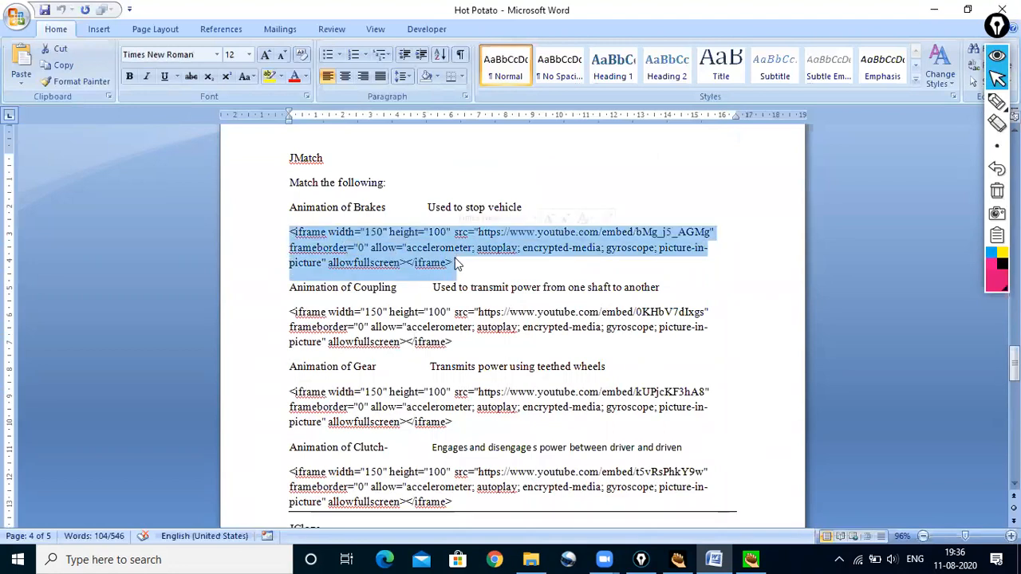
{"action": "right_click", "coordinate": [453, 264]}
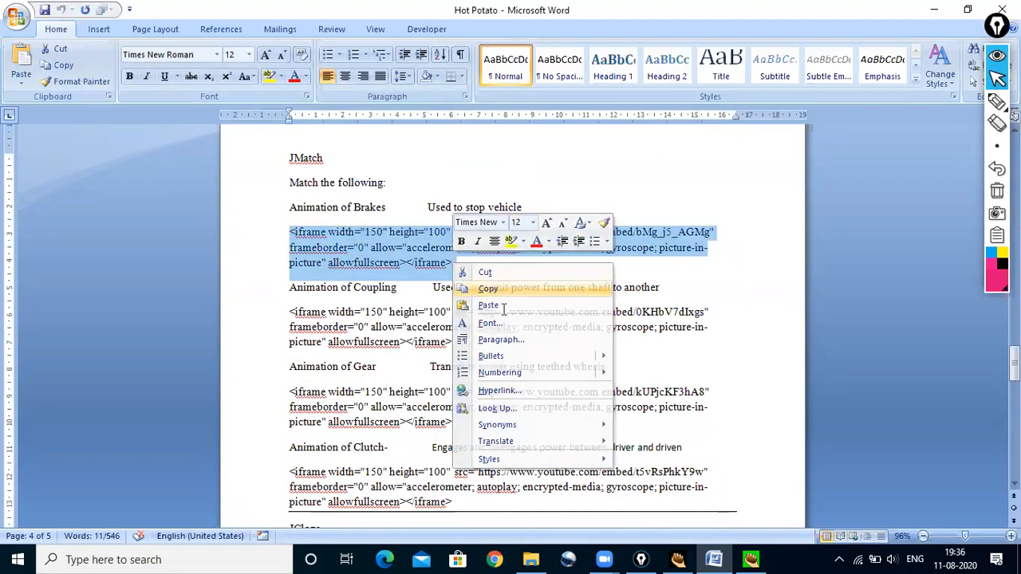
{"action": "left_click", "coordinate": [487, 292]}
{"action": "left_click", "coordinate": [752, 559]}
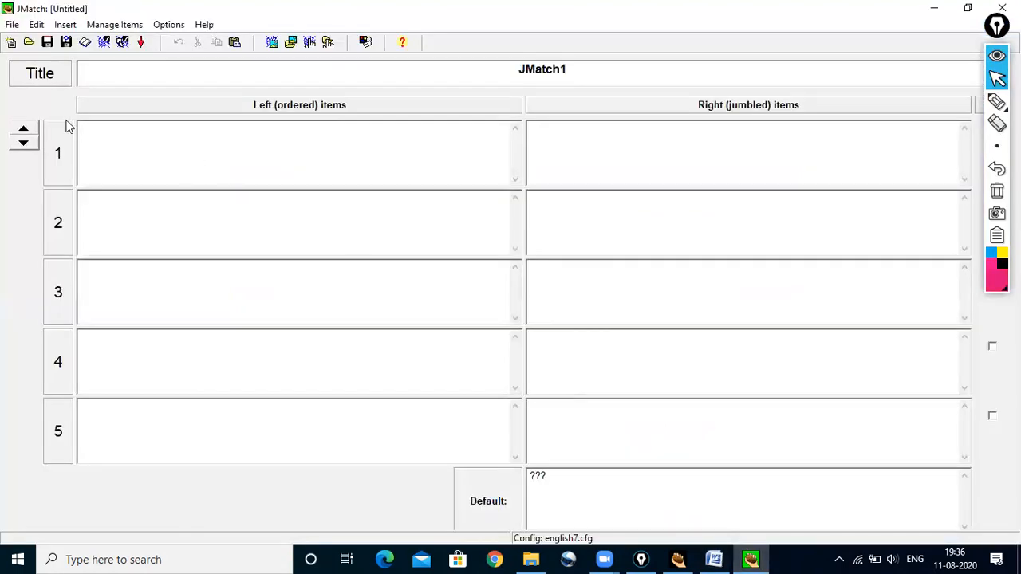
{"action": "right_click", "coordinate": [81, 127]}
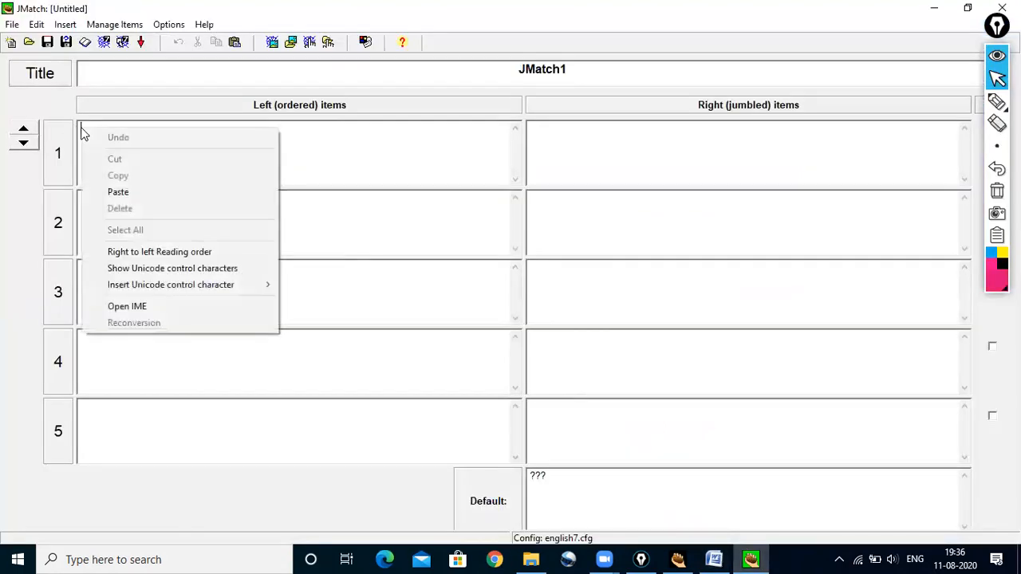
{"action": "left_click", "coordinate": [113, 195]}
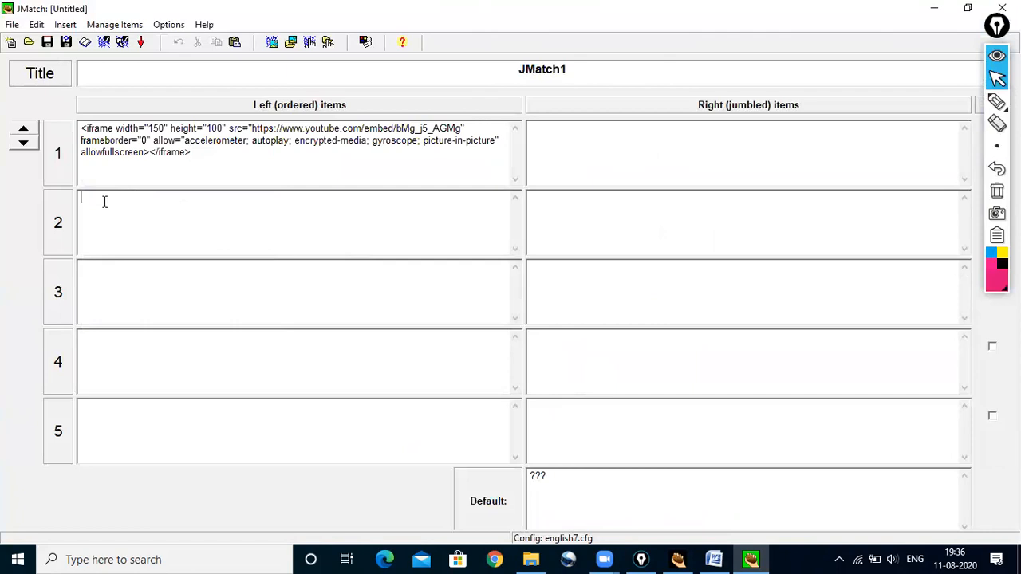
- Copy the brakes description "Used to stop vehicle" from the Hot Potato Word document into the first right item of the JMatch exercise
{"action": "left_click", "coordinate": [714, 559]}
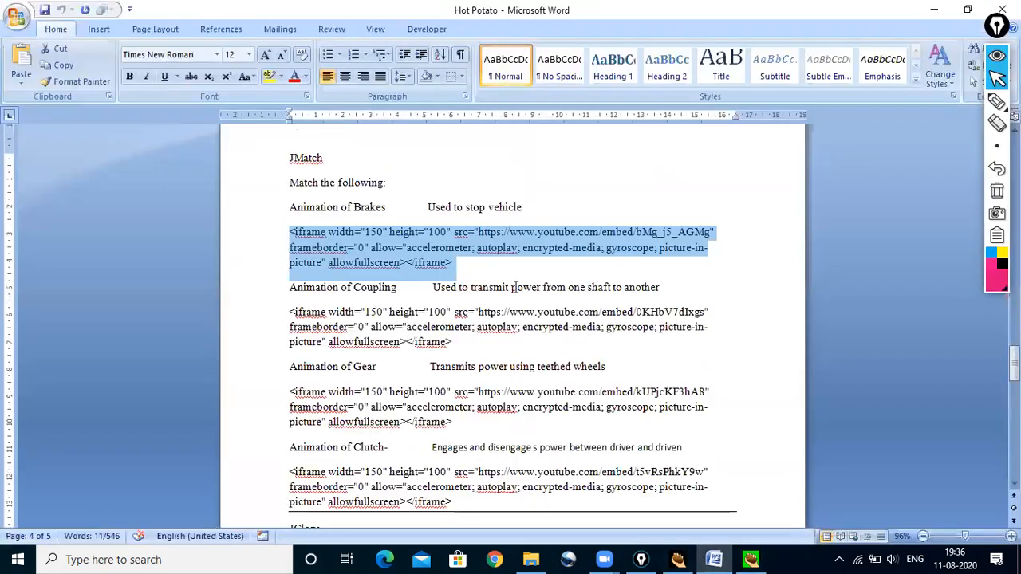
{"action": "left_click_drag", "start_coordinate": [425, 208], "coordinate": [522, 209]}
{"action": "right_click", "coordinate": [504, 211]}
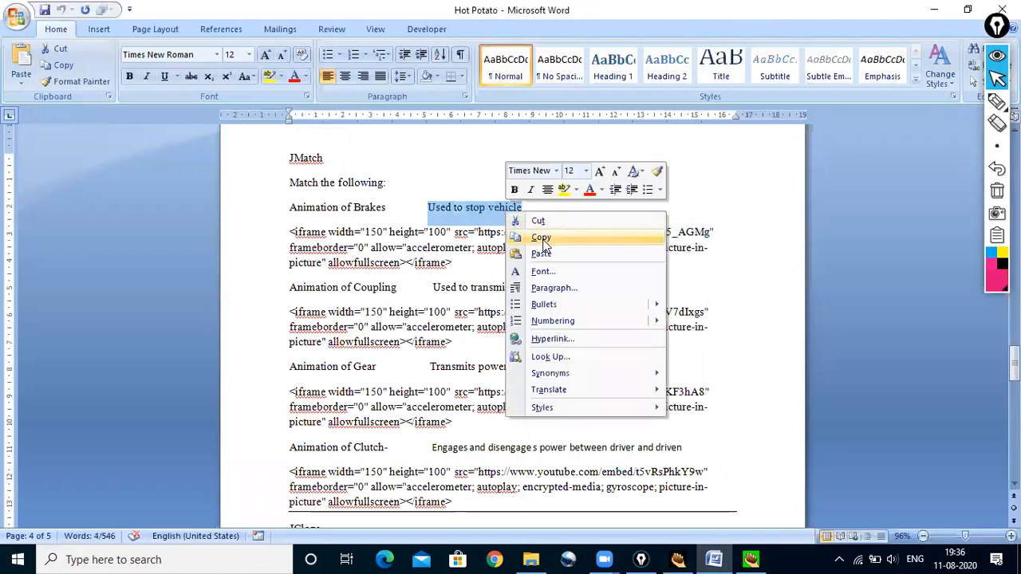
{"action": "left_click", "coordinate": [545, 239]}
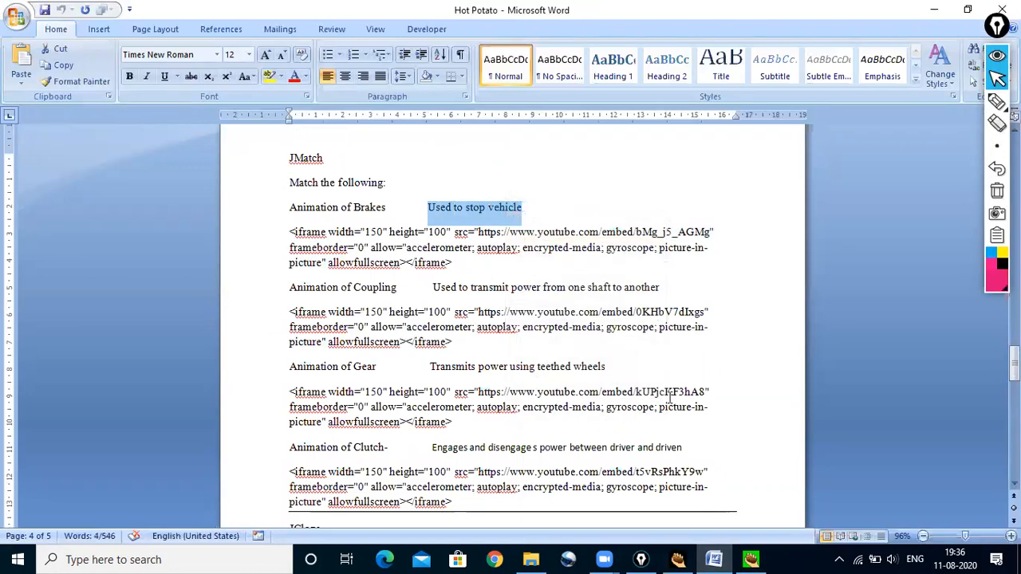
{"action": "left_click", "coordinate": [751, 559]}
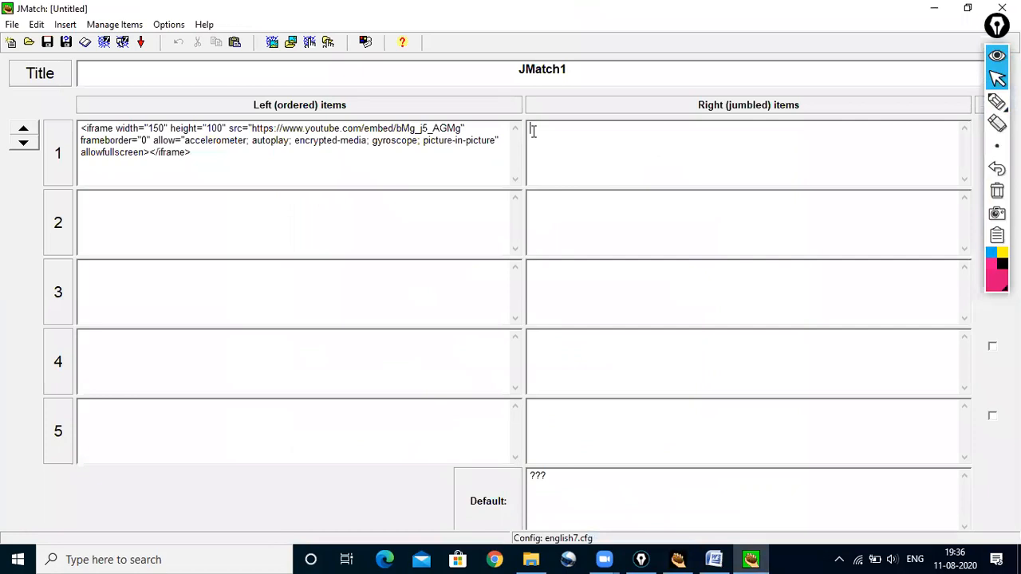
{"action": "left_click", "coordinate": [534, 131]}
{"action": "key", "text": "ctrl+v"}
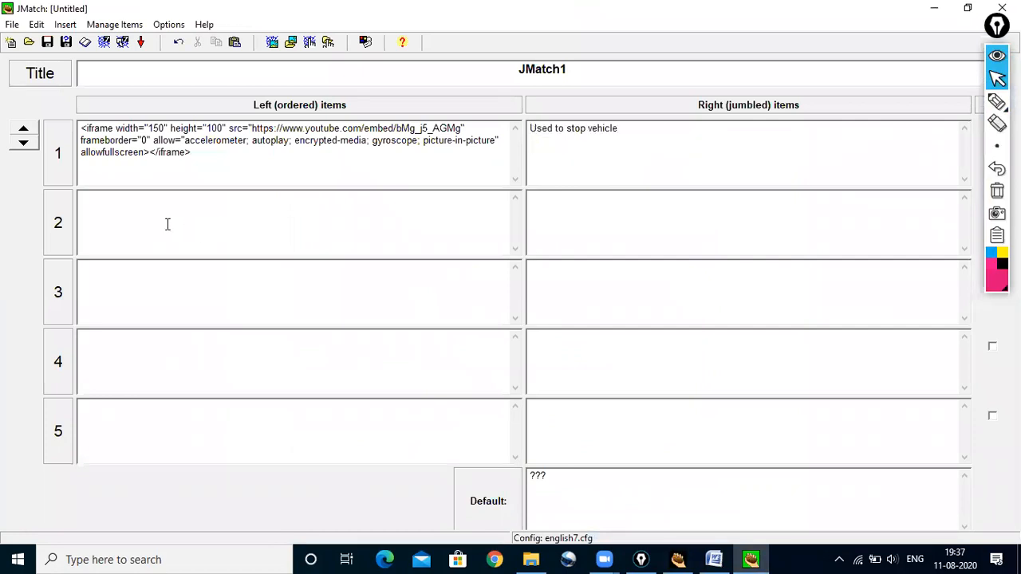
- Copy the iframe code under "Animation of Coupling" from the Word document into the second left item of the JMatch exercise
{"action": "left_click", "coordinate": [714, 559]}
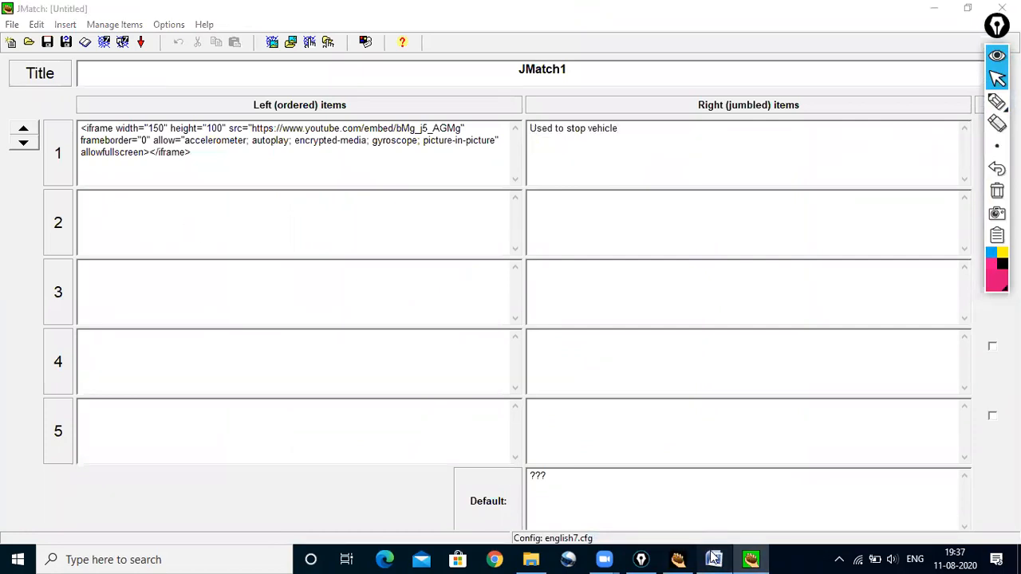
{"action": "left_click_drag", "start_coordinate": [290, 312], "coordinate": [459, 344]}
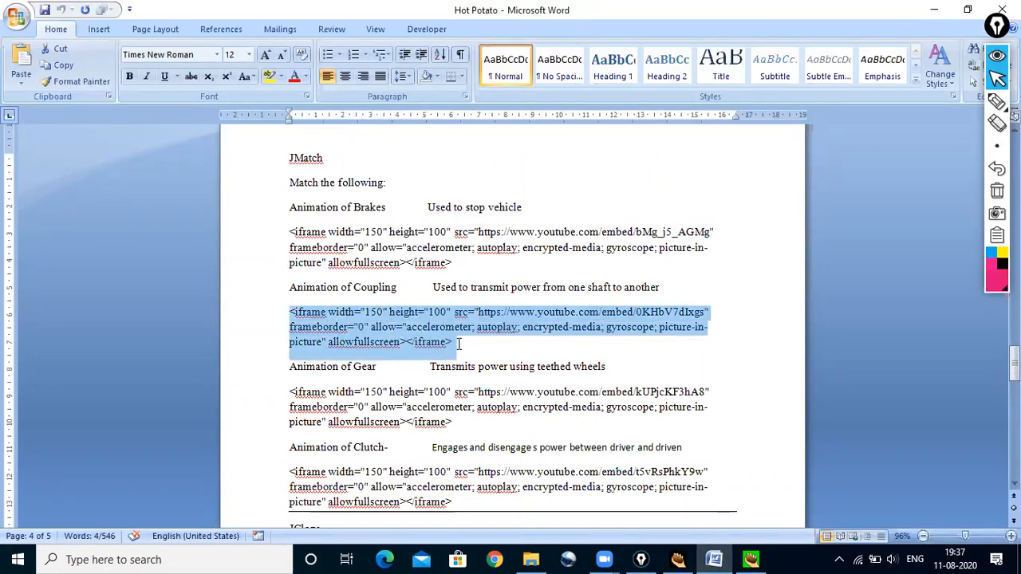
{"action": "right_click", "coordinate": [460, 344]}
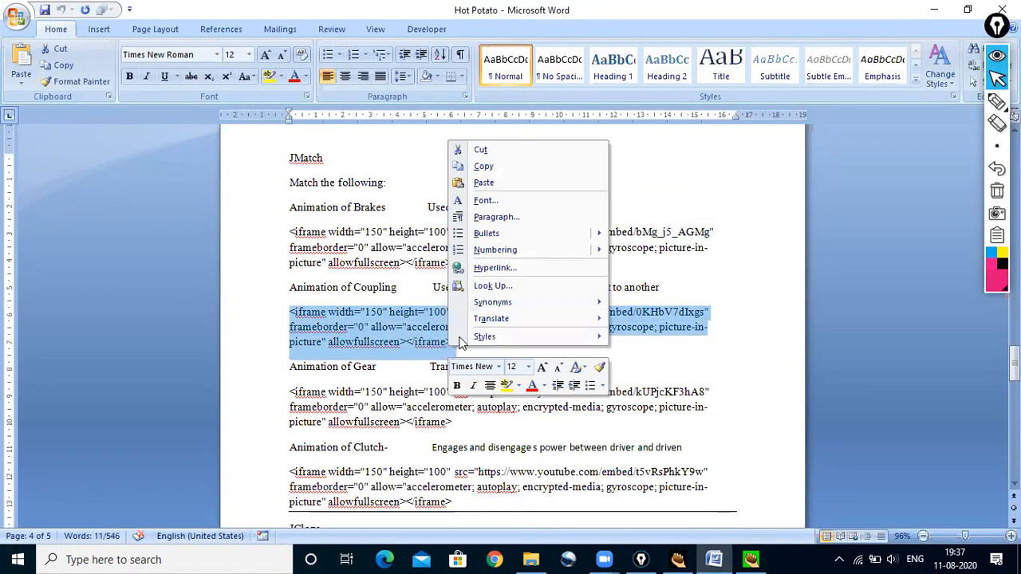
{"action": "left_click", "coordinate": [484, 167]}
{"action": "left_click", "coordinate": [751, 559]}
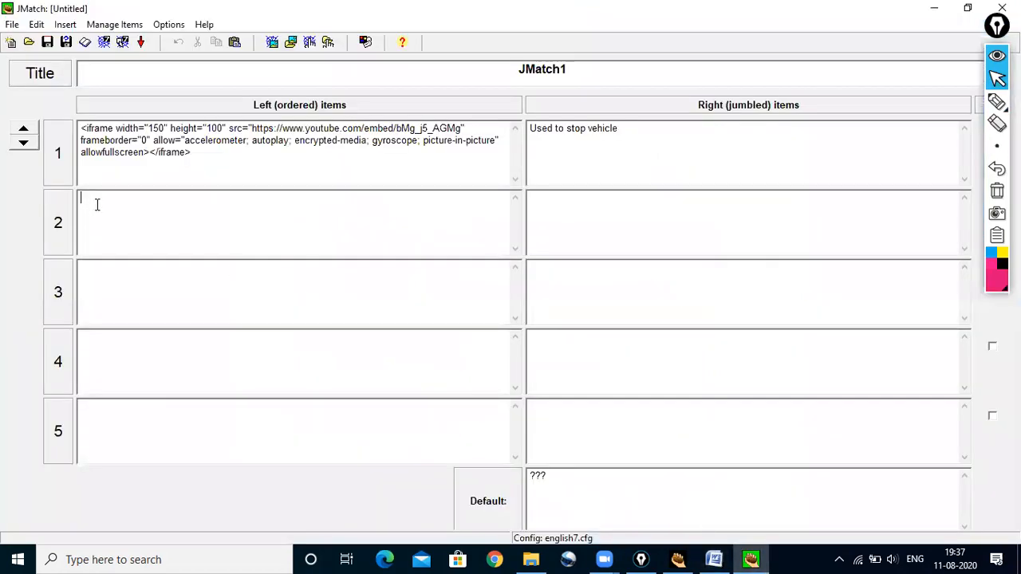
{"action": "key", "text": "ctrl+v"}
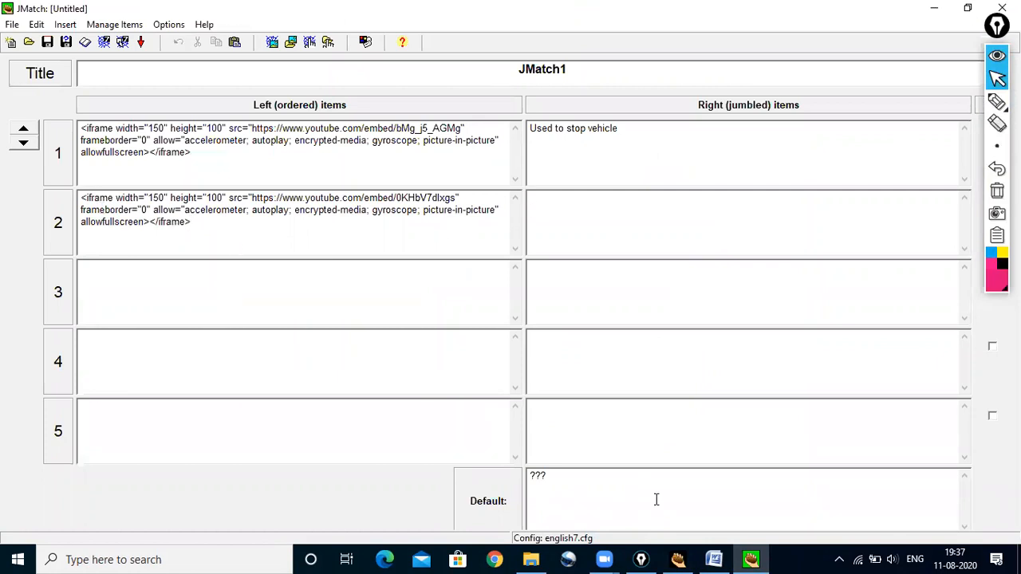
- Copy "Used to transmit power from one shaft to another" from the Word document into the second right item of the JMatch exercise
{"action": "left_click", "coordinate": [714, 559]}
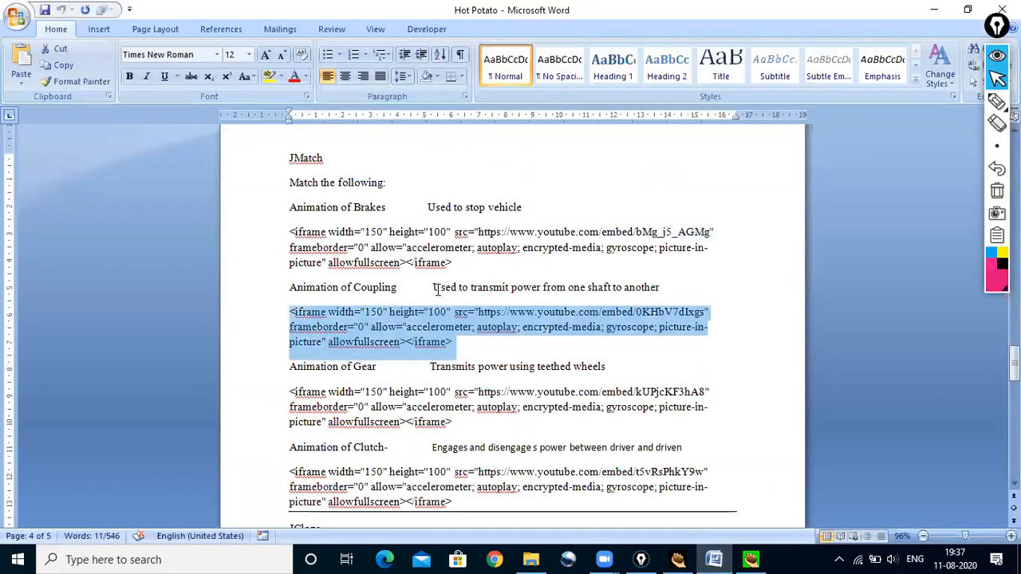
{"action": "left_click_drag", "start_coordinate": [432, 287], "coordinate": [643, 303]}
{"action": "right_click", "coordinate": [643, 304]}
{"action": "left_click", "coordinate": [673, 327]}
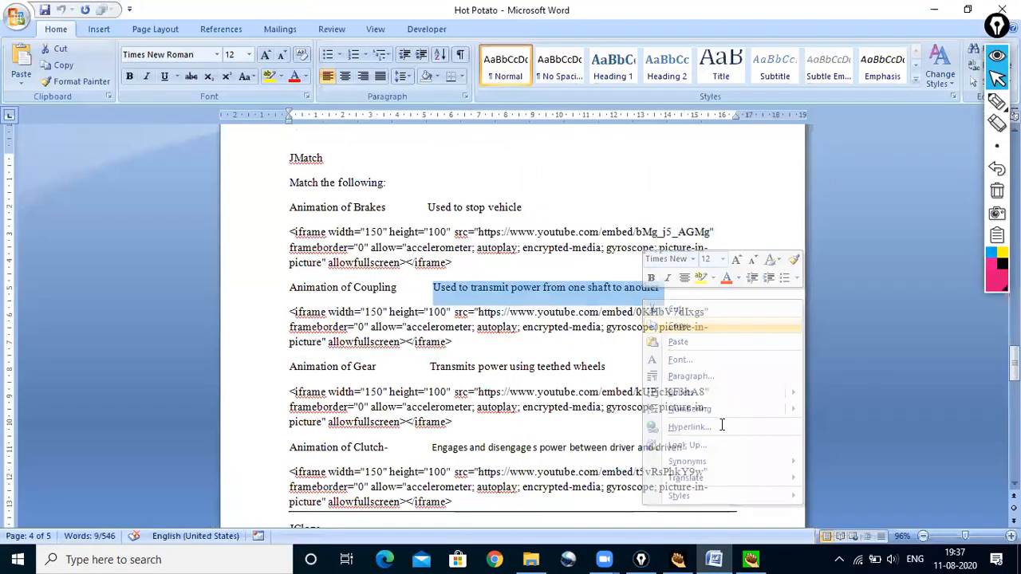
{"action": "left_click", "coordinate": [760, 558]}
{"action": "right_click", "coordinate": [538, 206]}
{"action": "left_click", "coordinate": [704, 266]}
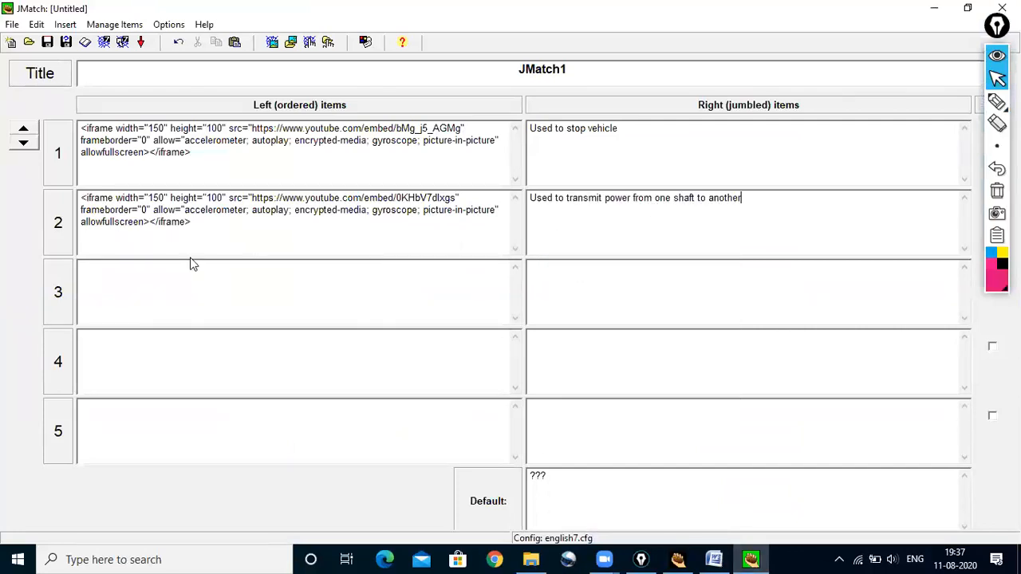
- Copy the iframe code under "Animation of Gear" from the Word document into the third left item of the JMatch exercise
{"action": "left_click", "coordinate": [103, 266]}
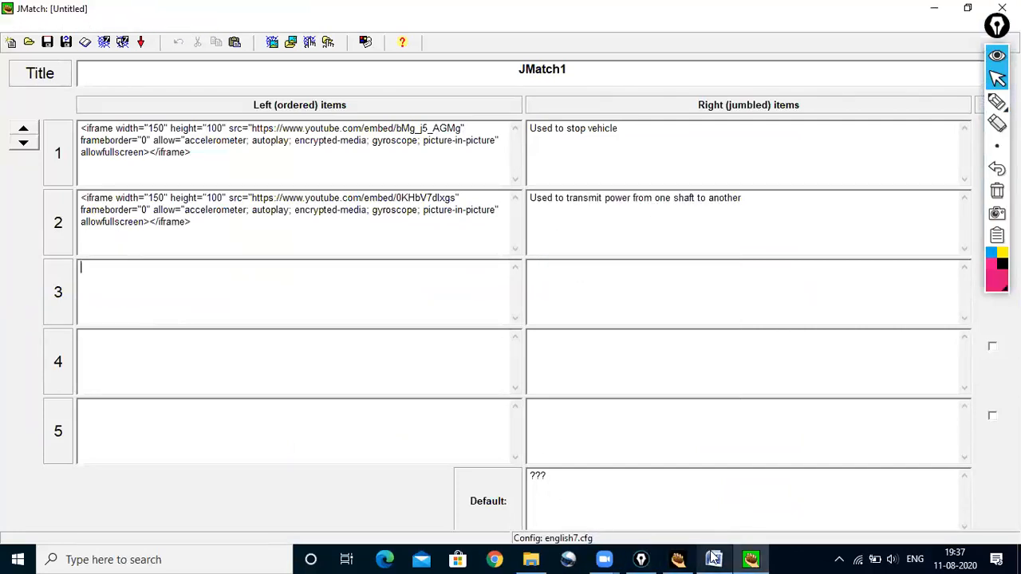
{"action": "left_click", "coordinate": [714, 559]}
{"action": "left_click_drag", "start_coordinate": [290, 392], "coordinate": [451, 422]}
{"action": "right_click", "coordinate": [452, 411]}
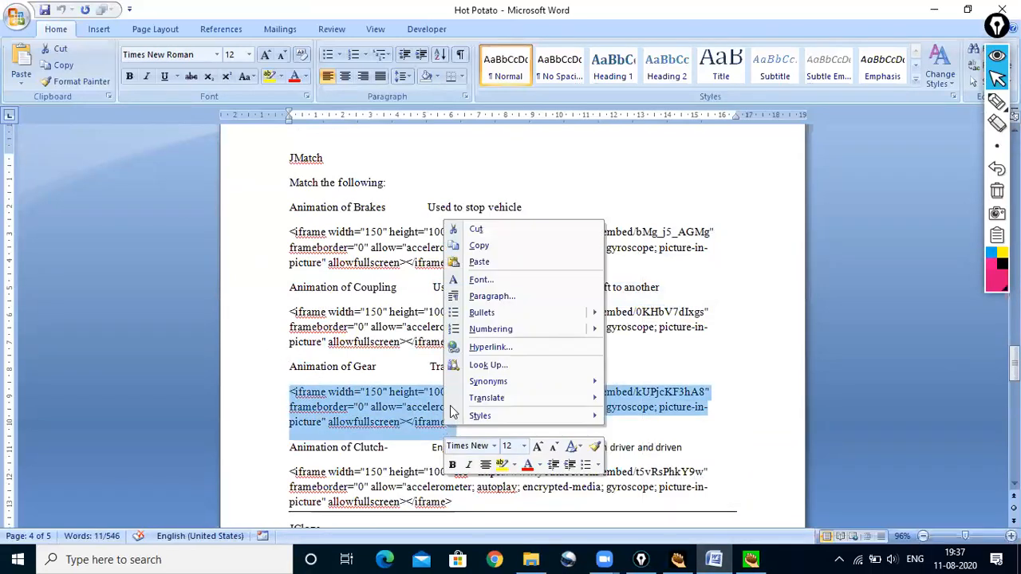
{"action": "left_click", "coordinate": [477, 245]}
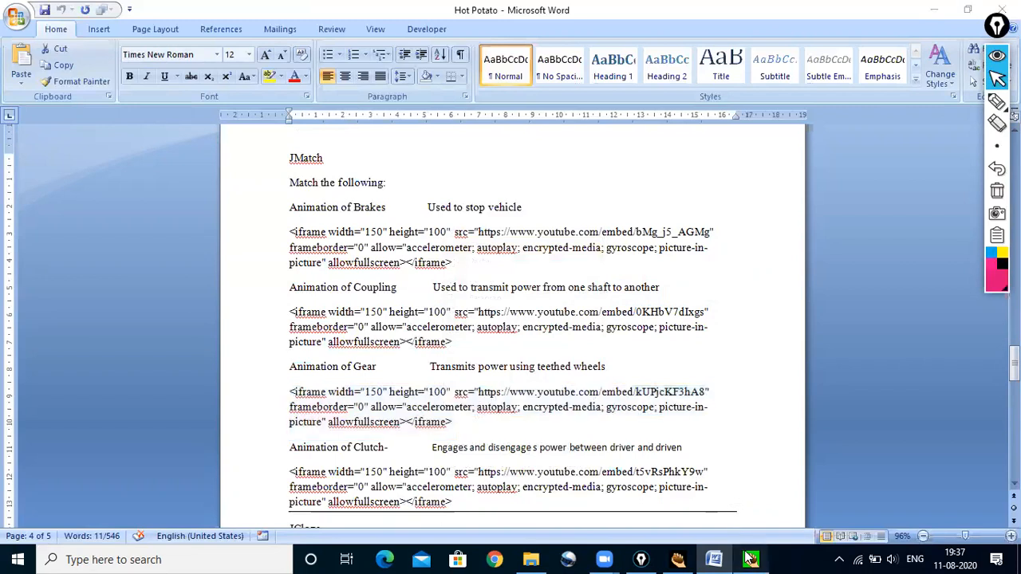
{"action": "left_click", "coordinate": [751, 558]}
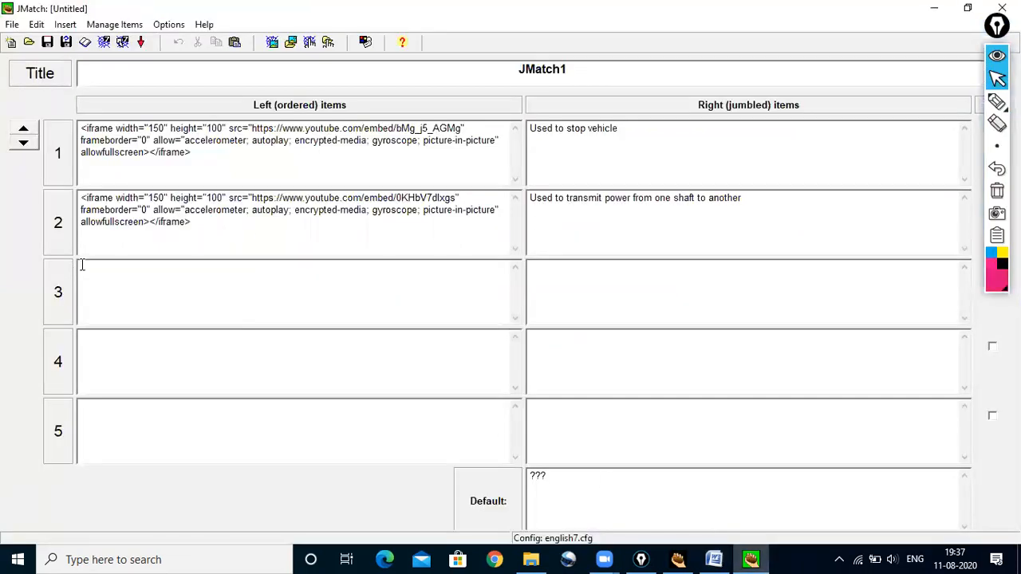
{"action": "left_click", "coordinate": [82, 265]}
{"action": "key", "text": "ctrl+v"}
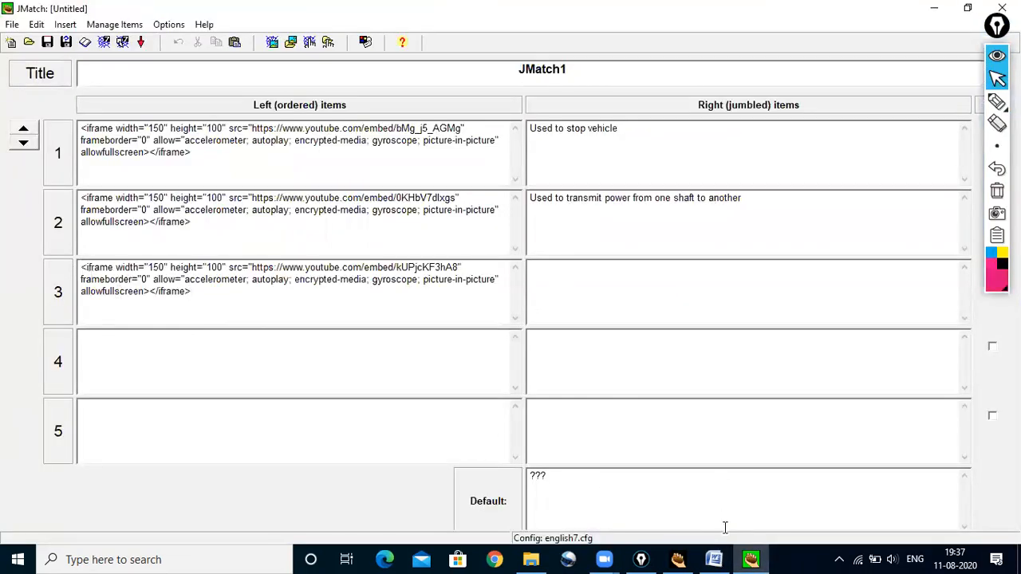
- Copy the gear description "Transmits power using teethed wheels" from the Word document into the third right item of the JMatch exercise
{"action": "mouse_move", "coordinate": [714, 558]}
{"action": "left_click", "coordinate": [674, 501]}
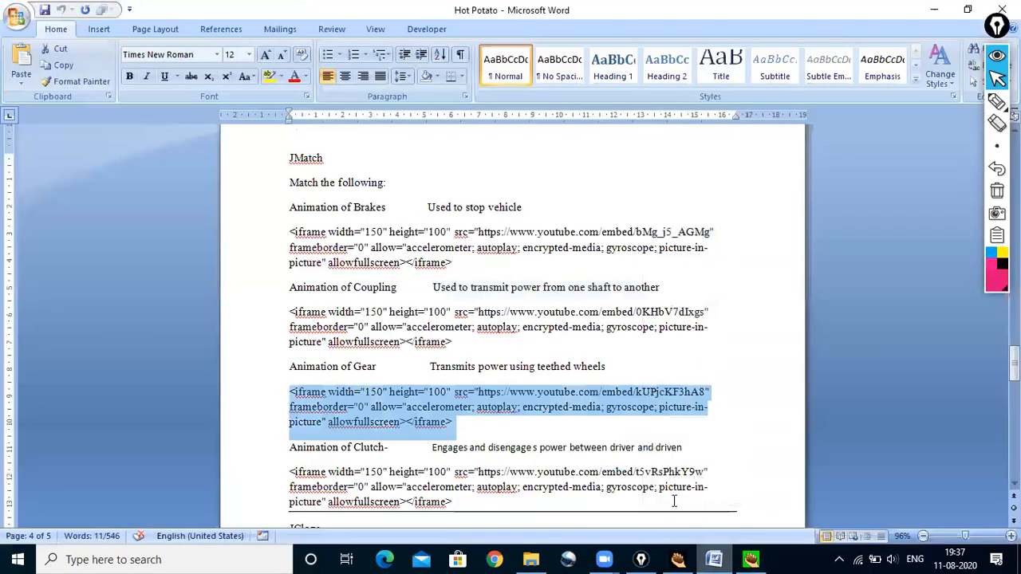
{"action": "left_click_drag", "start_coordinate": [429, 366], "coordinate": [598, 375]}
{"action": "right_click", "coordinate": [598, 375]}
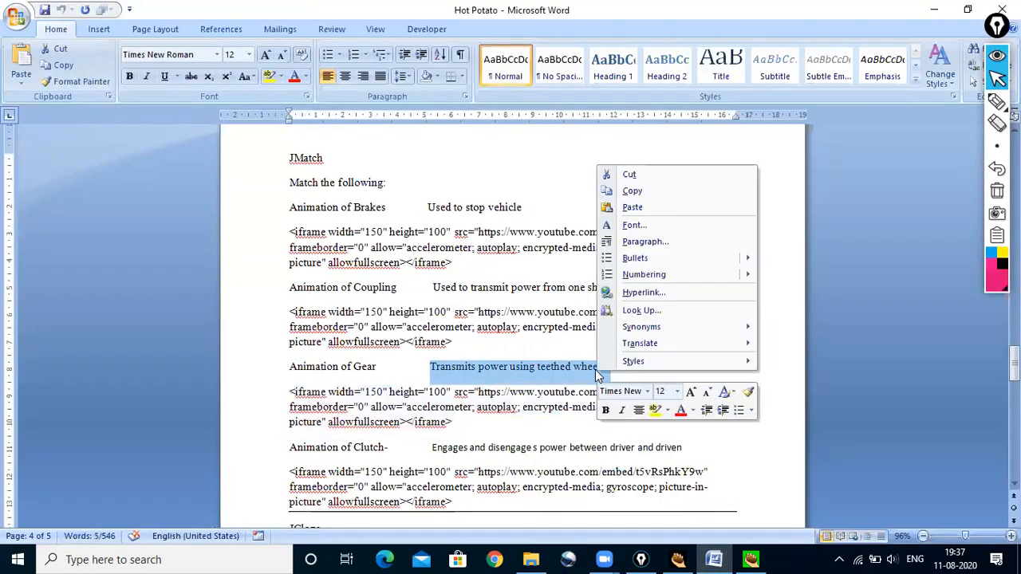
{"action": "left_click", "coordinate": [638, 190]}
{"action": "left_click", "coordinate": [751, 559]}
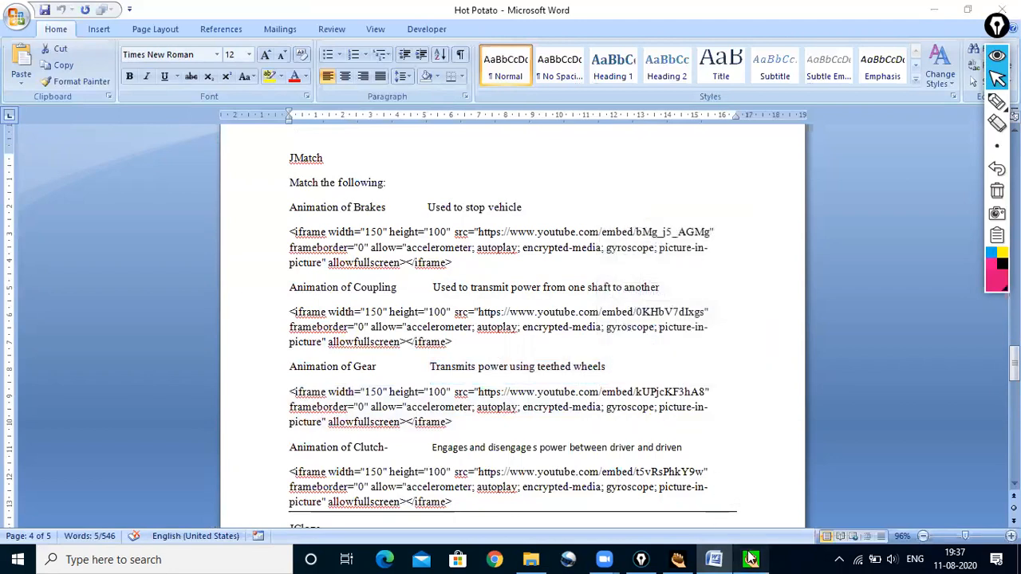
{"action": "left_click", "coordinate": [576, 311]}
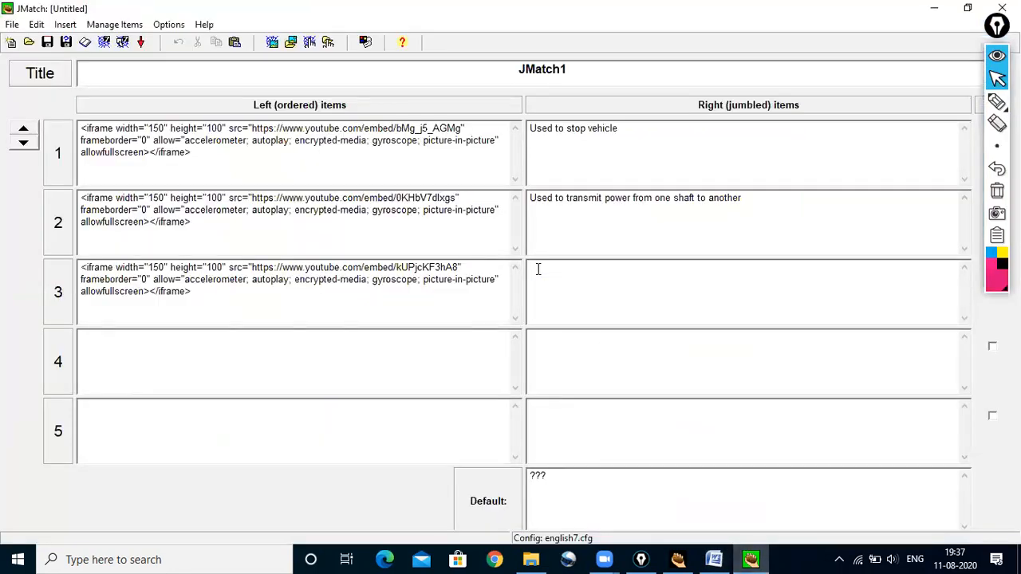
{"action": "key", "text": "ctrl+v"}
- Copy the iframe code under "Animation of Clutch" from the Word document into the fourth left item of the JMatch exercise
{"action": "left_click", "coordinate": [102, 353]}
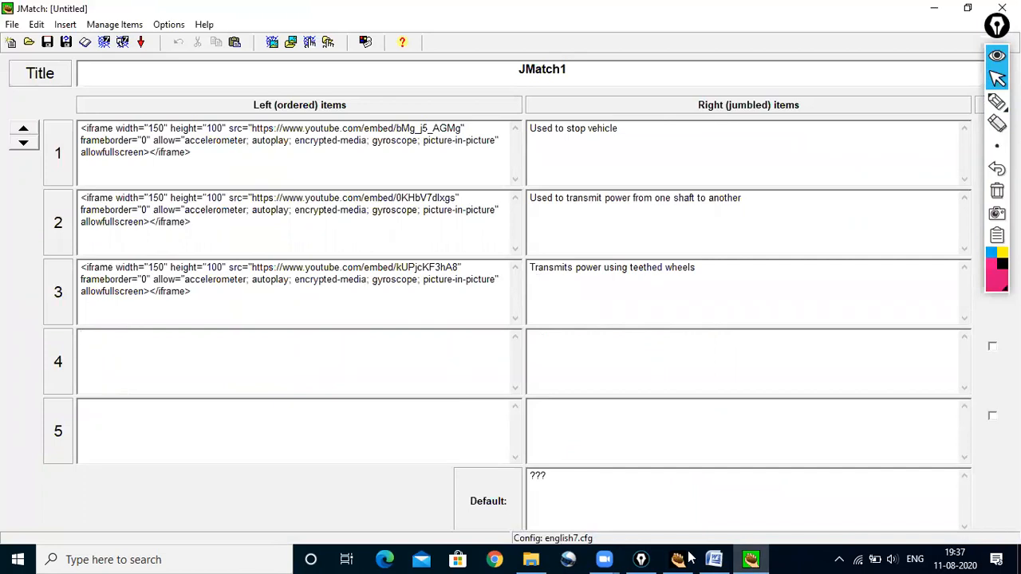
{"action": "left_click", "coordinate": [714, 560]}
{"action": "scroll", "coordinate": [540, 449], "scroll_direction": "down", "scroll_amount": 3}
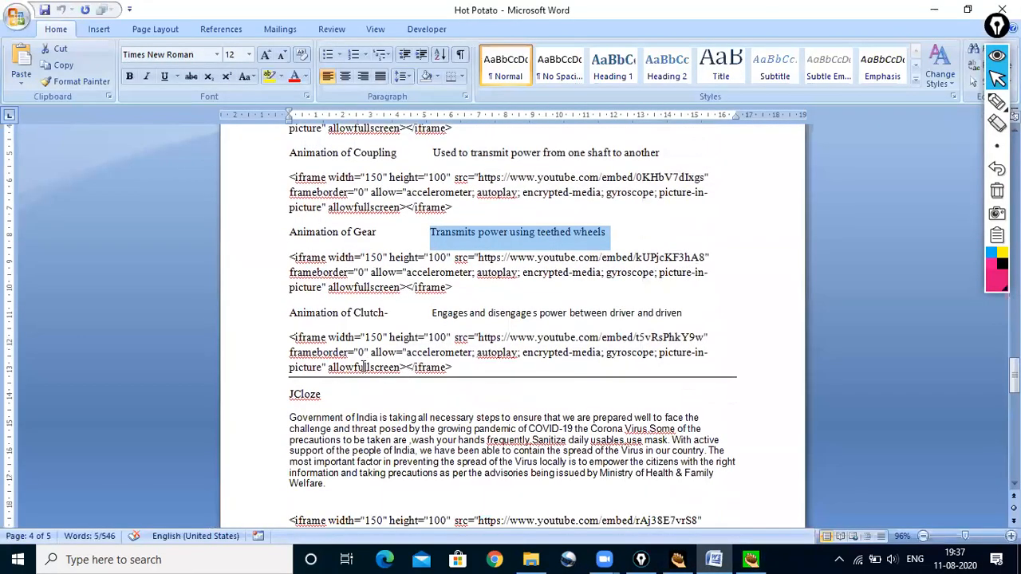
{"action": "left_click_drag", "start_coordinate": [290, 338], "coordinate": [437, 371]}
{"action": "right_click", "coordinate": [437, 371]}
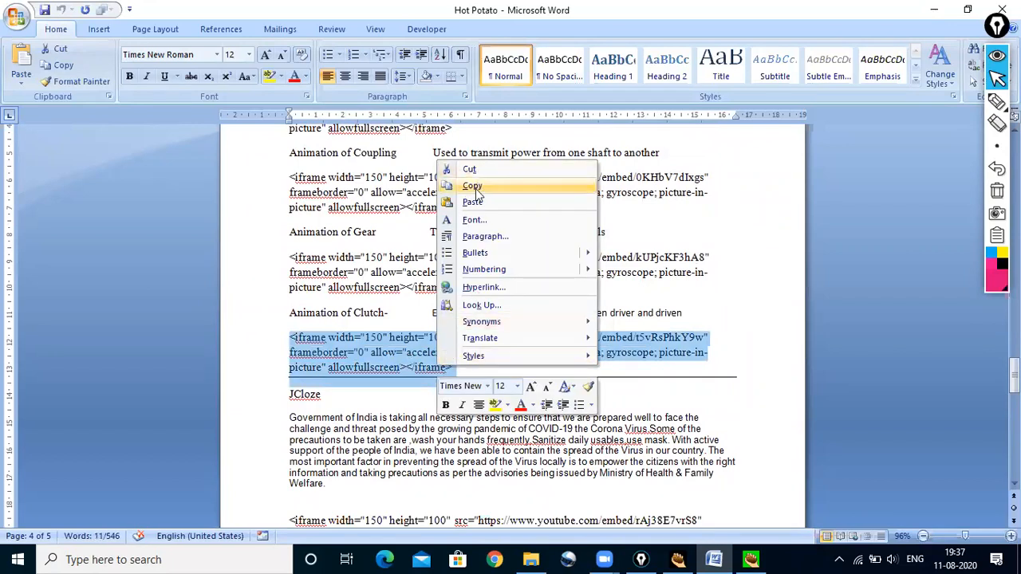
{"action": "left_click", "coordinate": [474, 185]}
{"action": "left_click", "coordinate": [750, 559]}
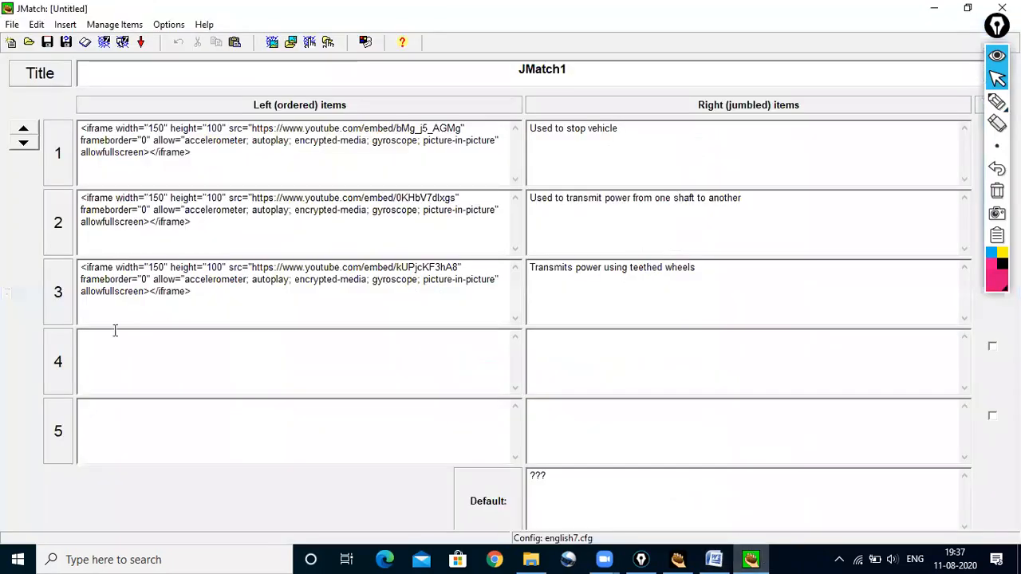
{"action": "key", "text": "ctrl+v"}
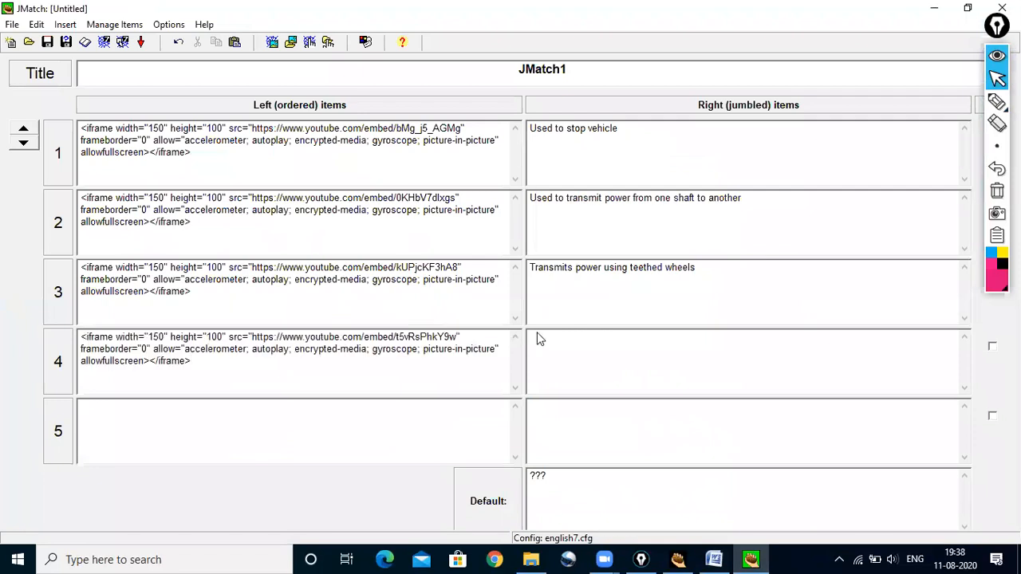
- Copy the clutch description about engaging and disengaging power between driver and driven from the Word document into the fourth right JMatch item
{"action": "left_click", "coordinate": [714, 559]}
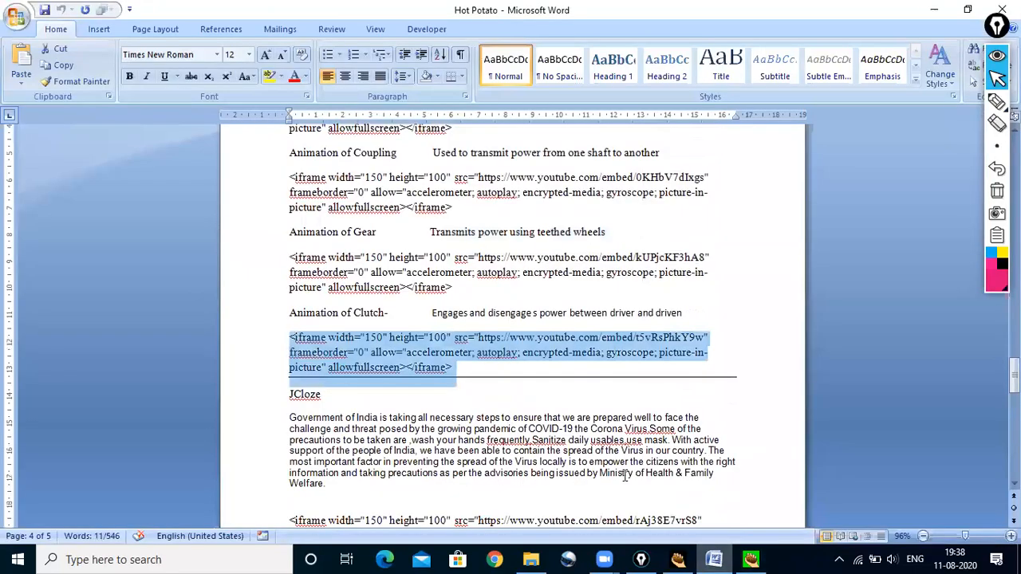
{"action": "left_click_drag", "start_coordinate": [431, 315], "coordinate": [670, 318]}
{"action": "right_click", "coordinate": [642, 317]}
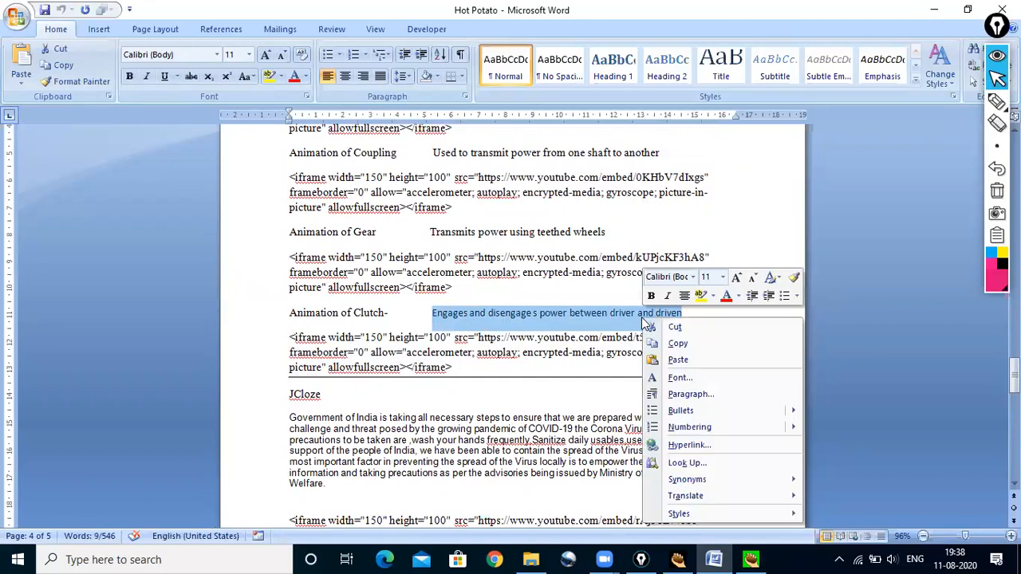
{"action": "left_click", "coordinate": [678, 345]}
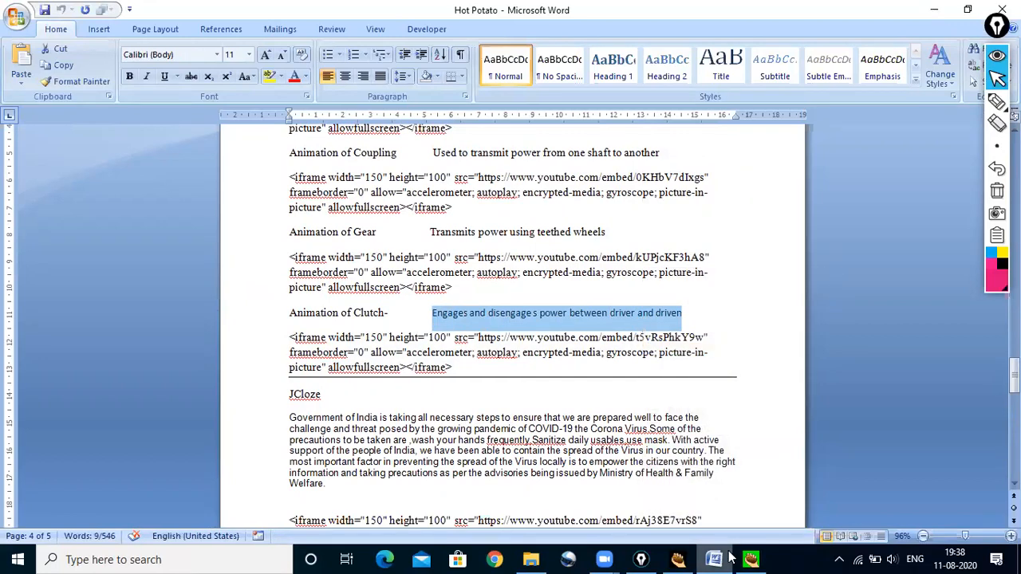
{"action": "left_click", "coordinate": [751, 559]}
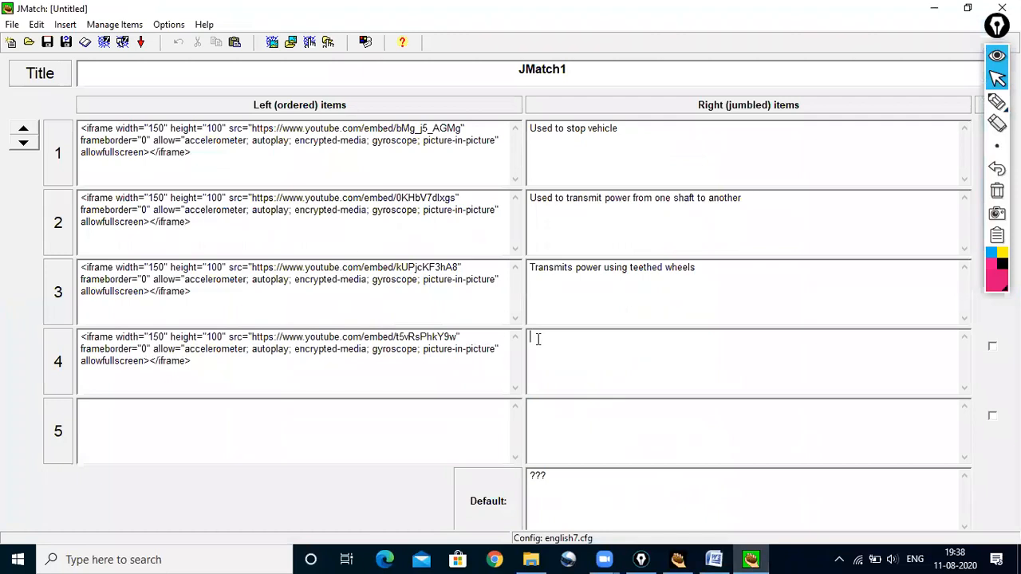
{"action": "key", "text": "ctrl+v"}
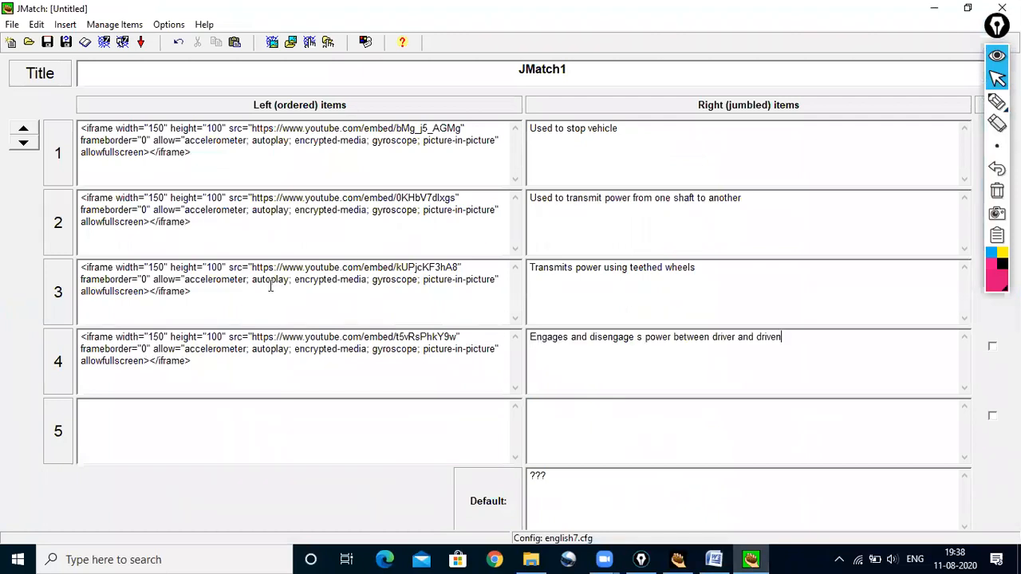
- Save the matching exercise as Jm1 in the HOT Potato folder
{"action": "left_click", "coordinate": [48, 44]}
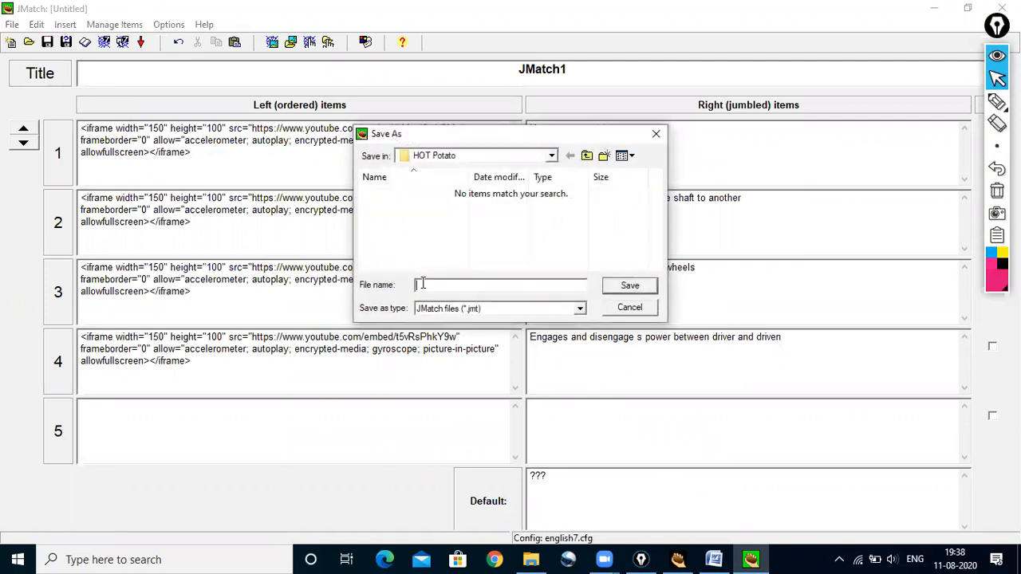
{"action": "type", "text": "JM"}
{"action": "left_click", "coordinate": [621, 287]}
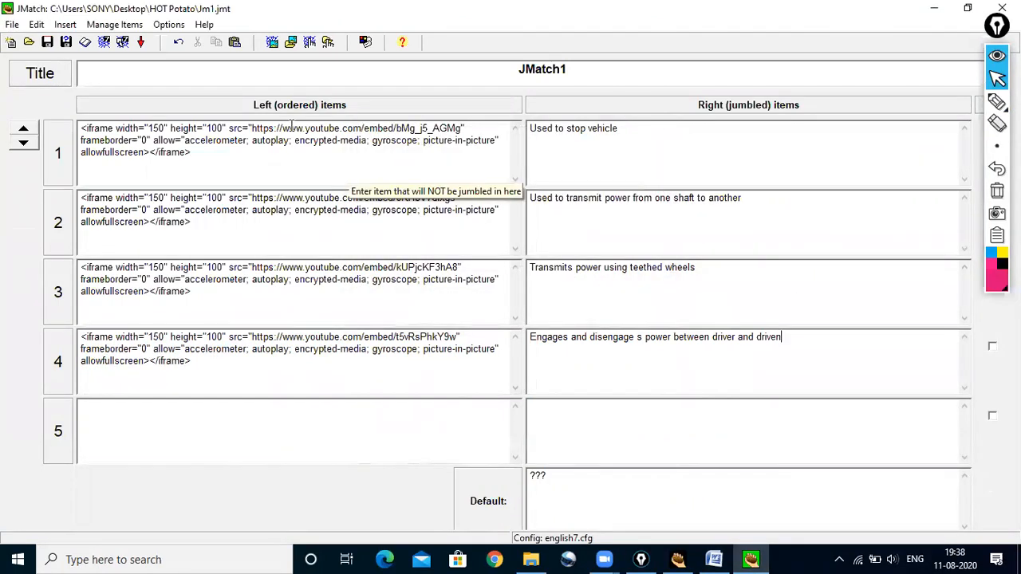
- Enable a time limit for the matching exercise and set it to 6 minutes
{"action": "left_click", "coordinate": [366, 44]}
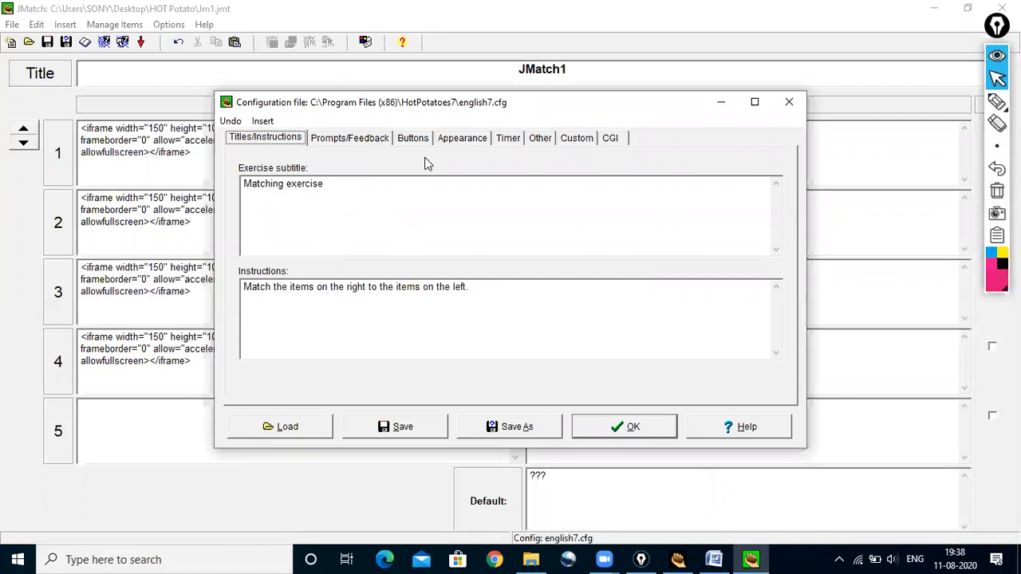
{"action": "left_click", "coordinate": [512, 144]}
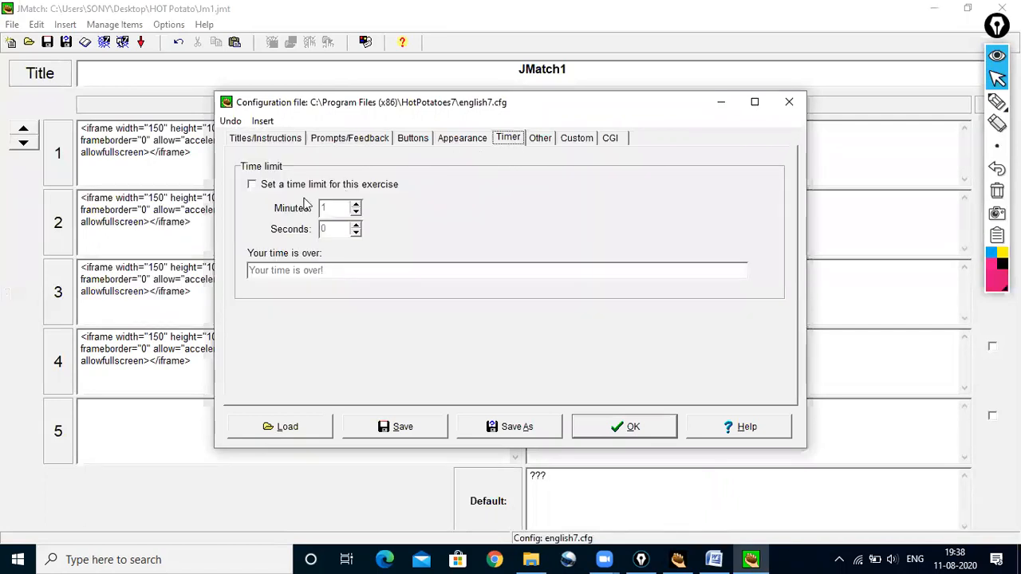
{"action": "left_click", "coordinate": [252, 184]}
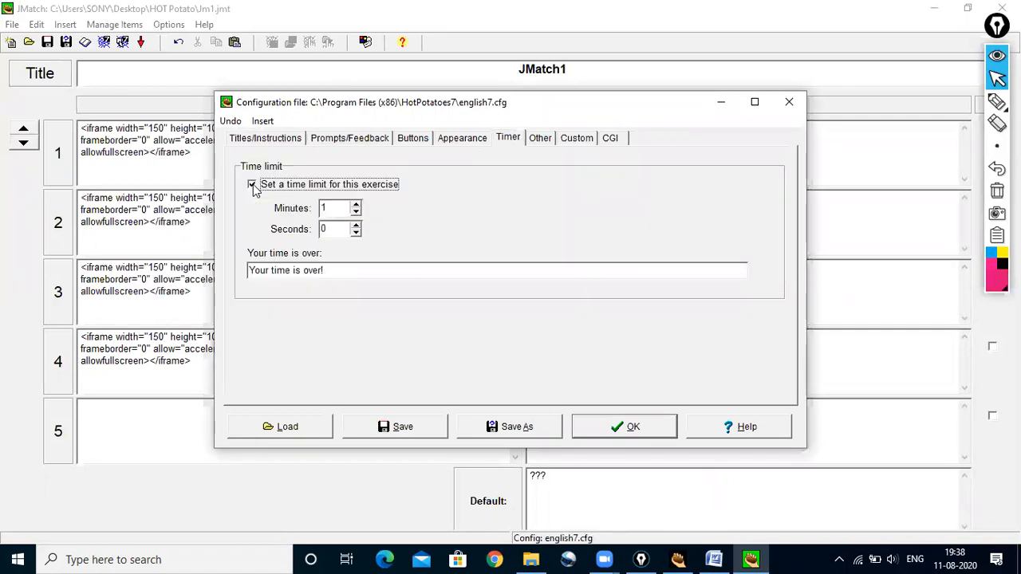
{"action": "left_click", "coordinate": [356, 204]}
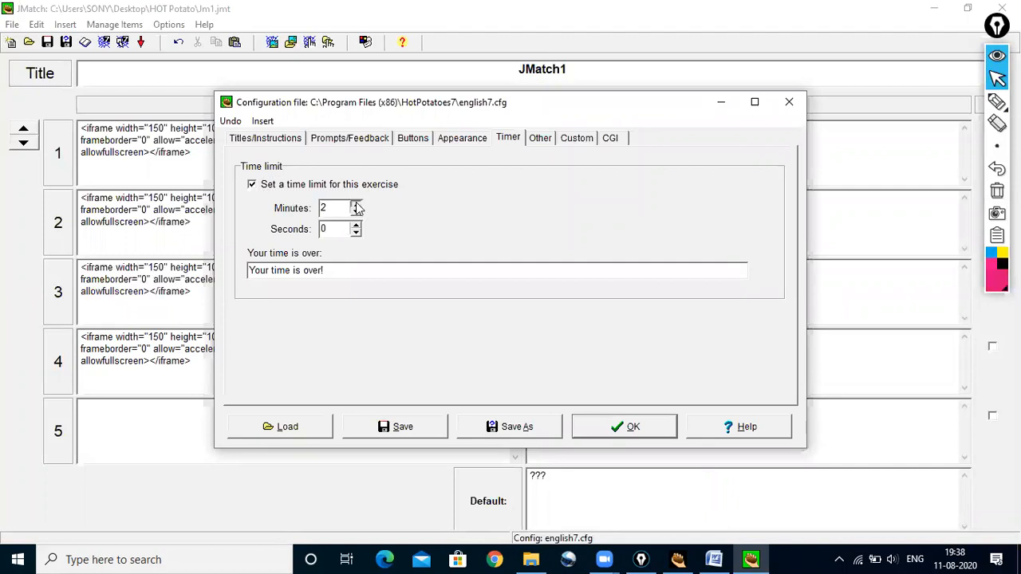
{"action": "left_click", "coordinate": [356, 204]}
{"action": "left_click", "coordinate": [355, 204]}
{"action": "left_click", "coordinate": [579, 142]}
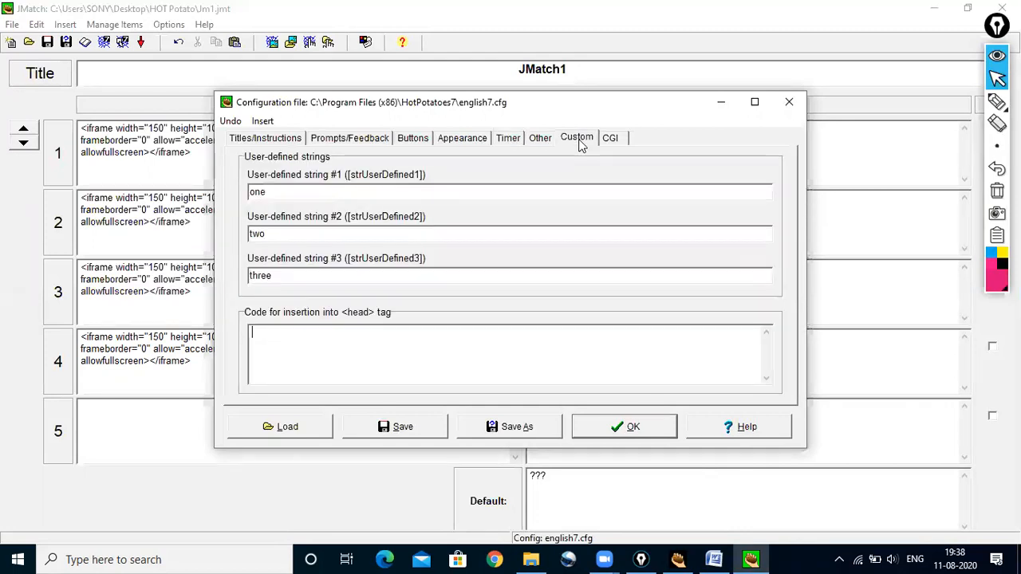
{"action": "left_click", "coordinate": [543, 142]}
{"action": "left_click", "coordinate": [515, 142]}
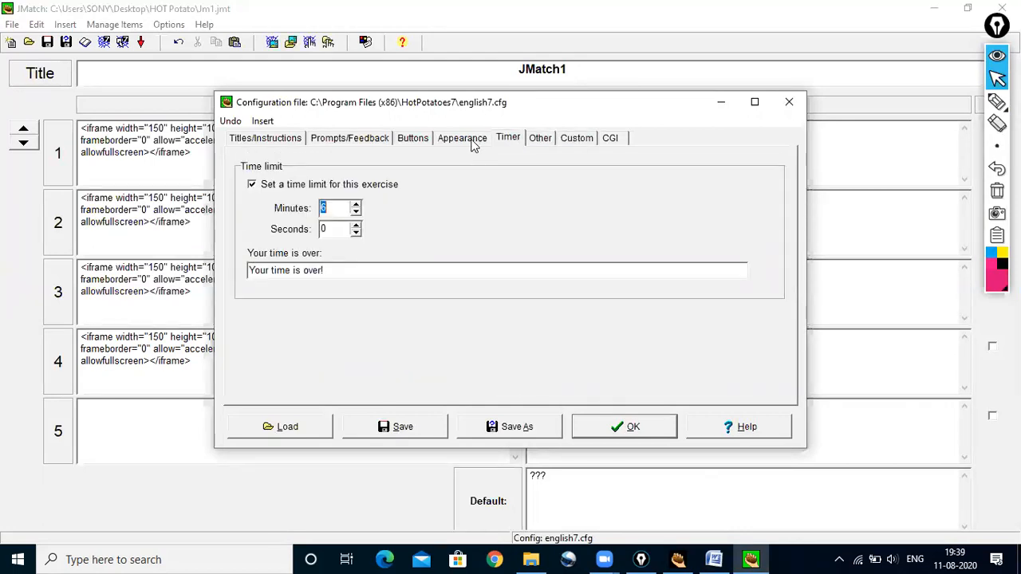
- Set the exercise's navigation bar colour to light grey (#c0c0c0) and the page background colour to dark purple (#400040)
{"action": "left_click", "coordinate": [472, 142]}
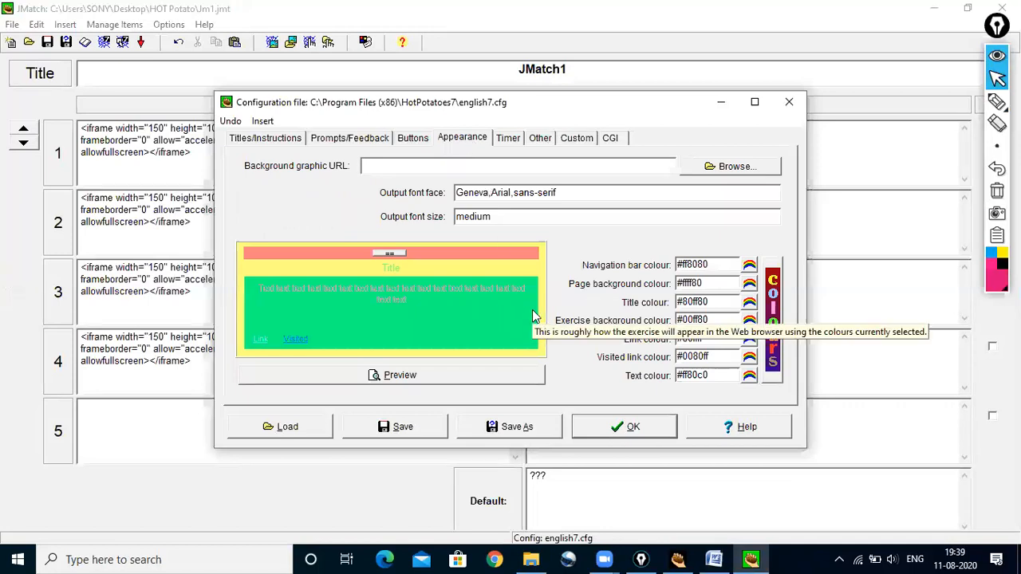
{"action": "left_click", "coordinate": [749, 267]}
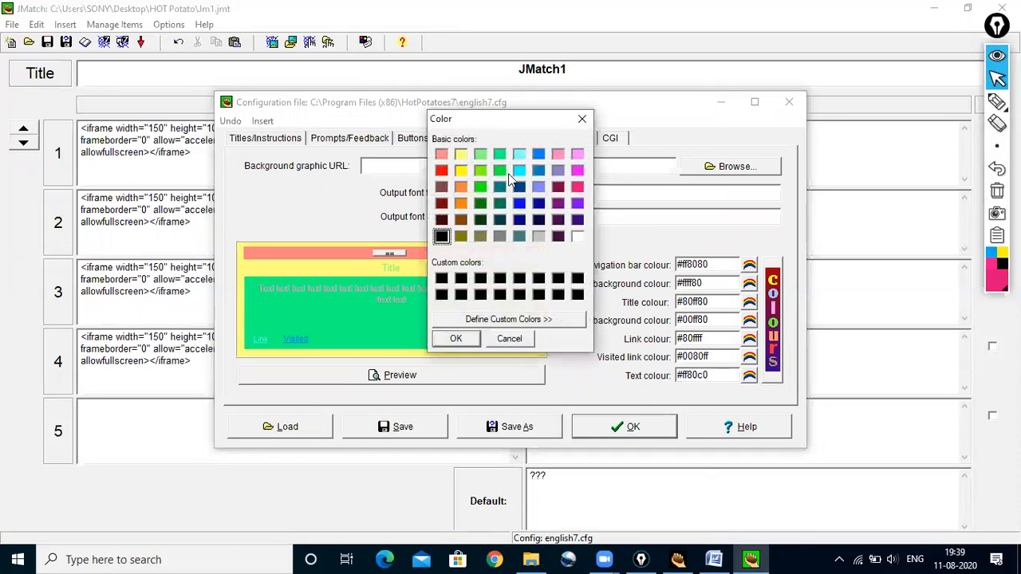
{"action": "left_click", "coordinate": [536, 237]}
{"action": "left_click", "coordinate": [455, 338]}
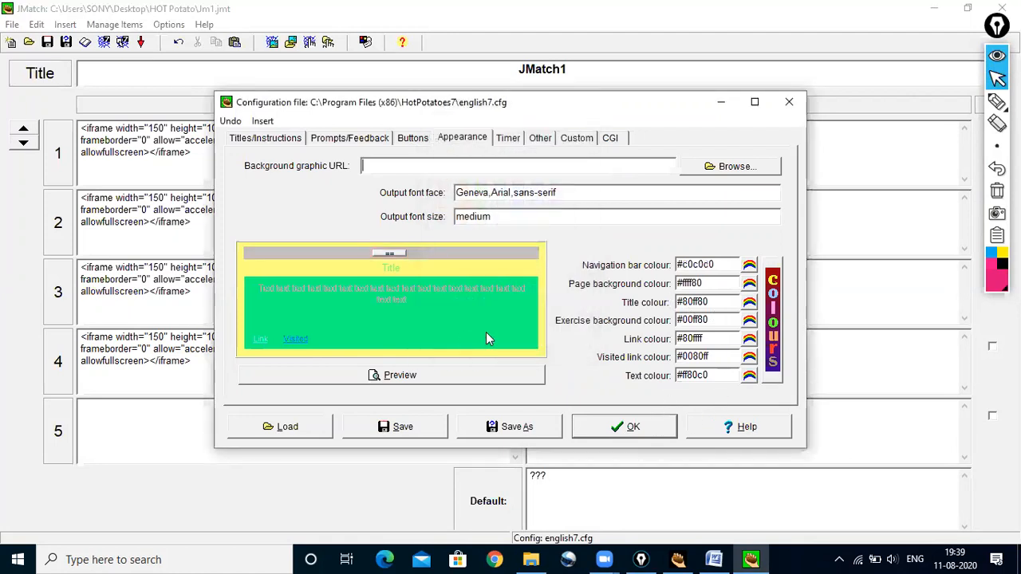
{"action": "left_click", "coordinate": [749, 287]}
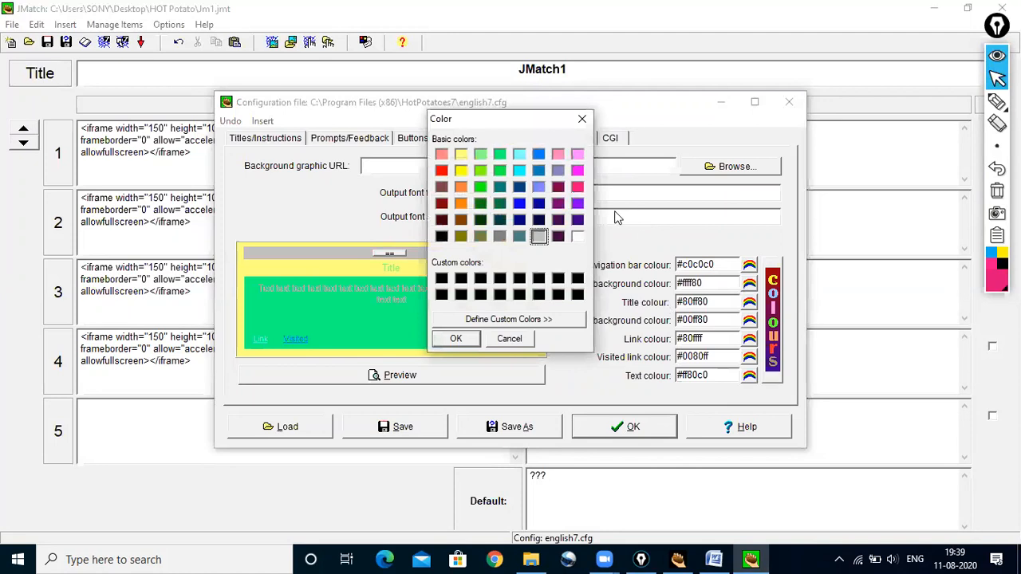
{"action": "left_click", "coordinate": [559, 238]}
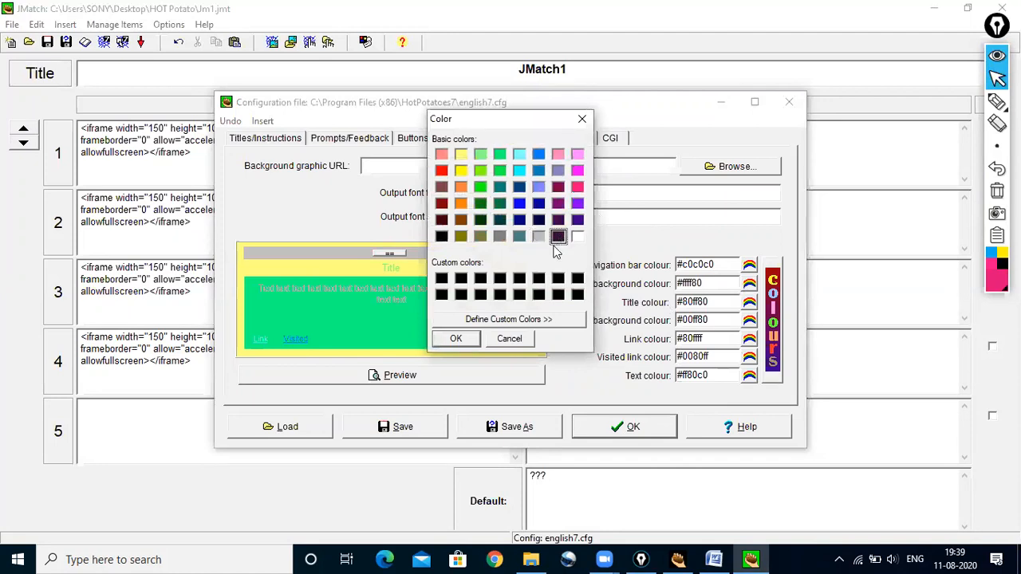
{"action": "left_click", "coordinate": [476, 338]}
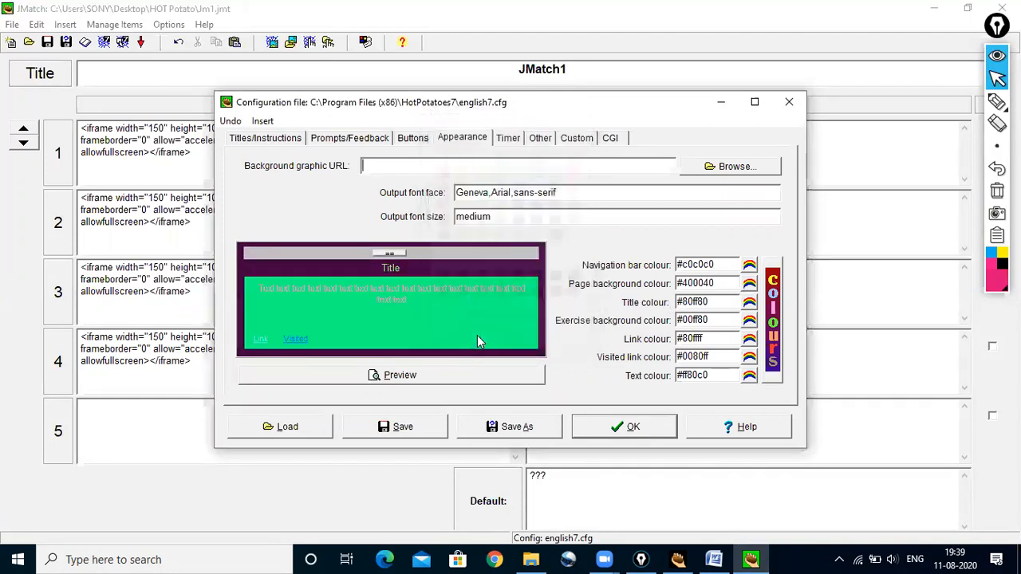
- Set the title colour to dark blue (#0000a0)
{"action": "left_click", "coordinate": [749, 303]}
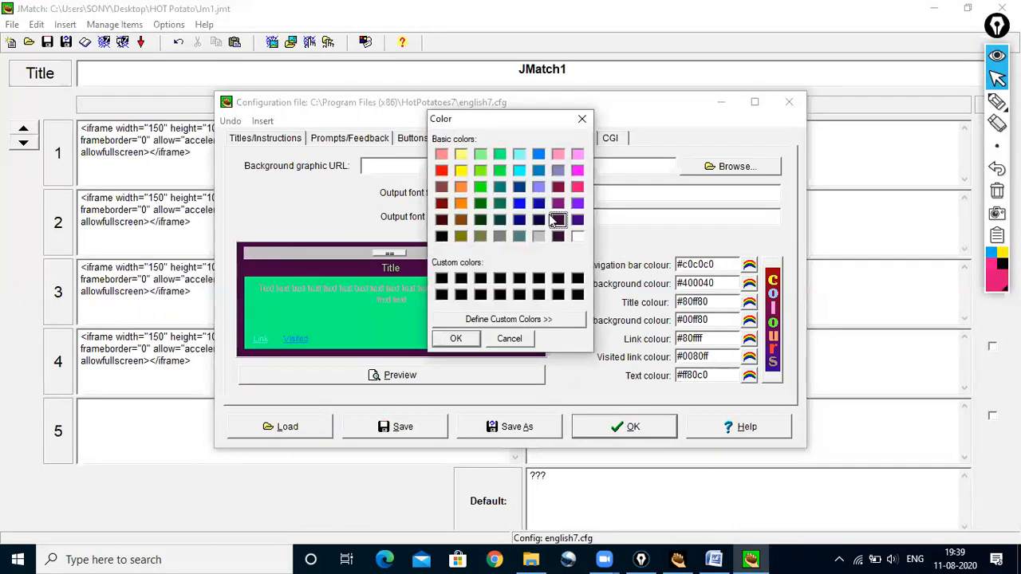
{"action": "left_click", "coordinate": [540, 205]}
{"action": "left_click", "coordinate": [469, 343]}
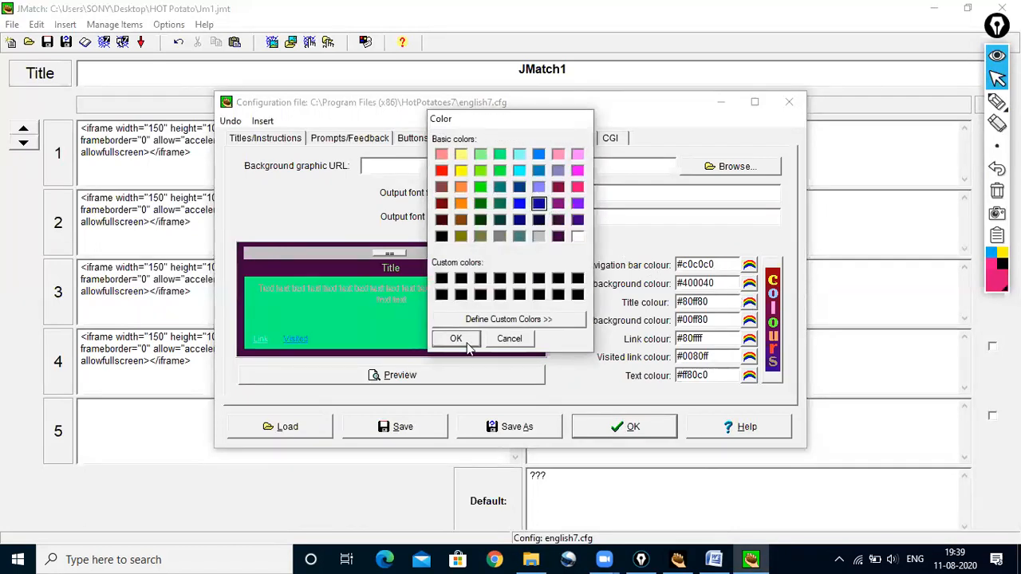
- Change the title colour to salmon pink (#ff8080)
{"action": "left_click", "coordinate": [750, 304]}
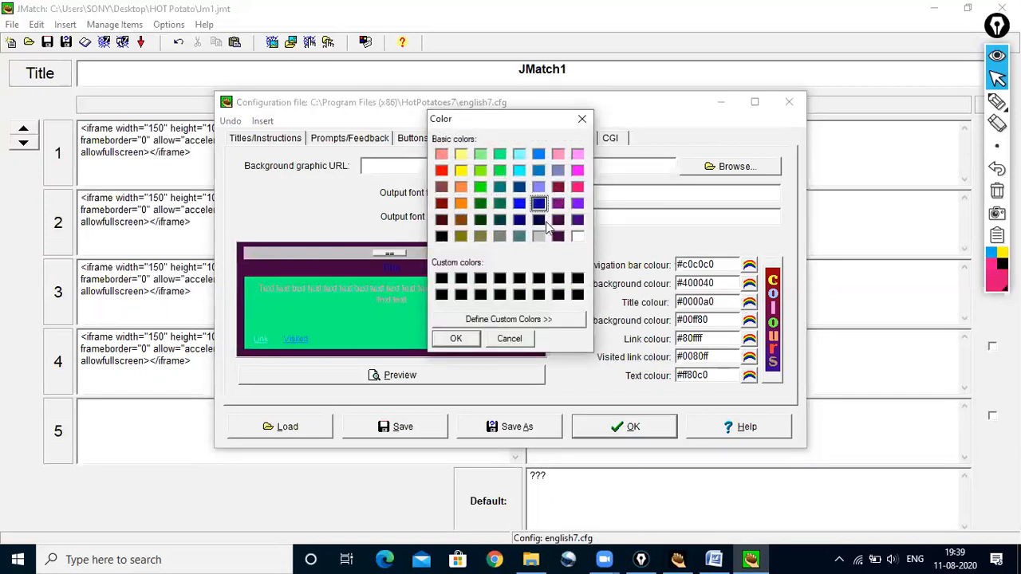
{"action": "left_click", "coordinate": [444, 156]}
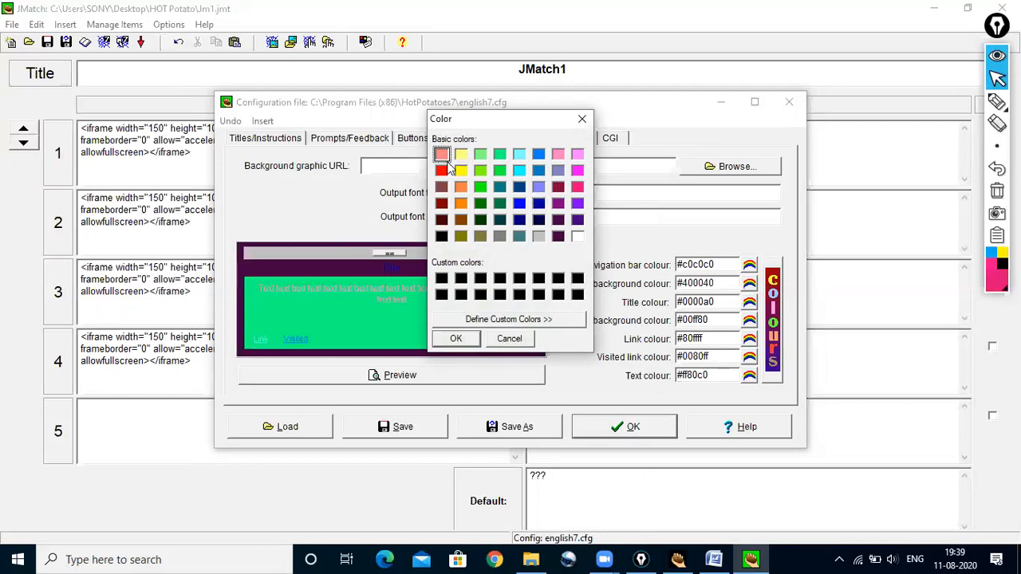
{"action": "left_click", "coordinate": [461, 338]}
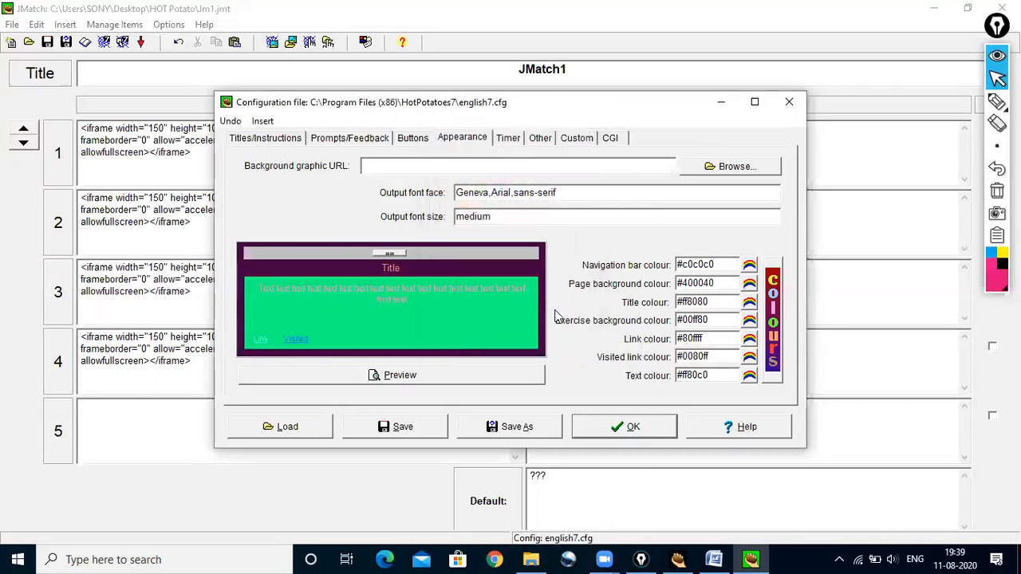
- Set the exercise background colour to pale yellow (#ffff80) and the text colour to black (#000000)
{"action": "left_click", "coordinate": [748, 322]}
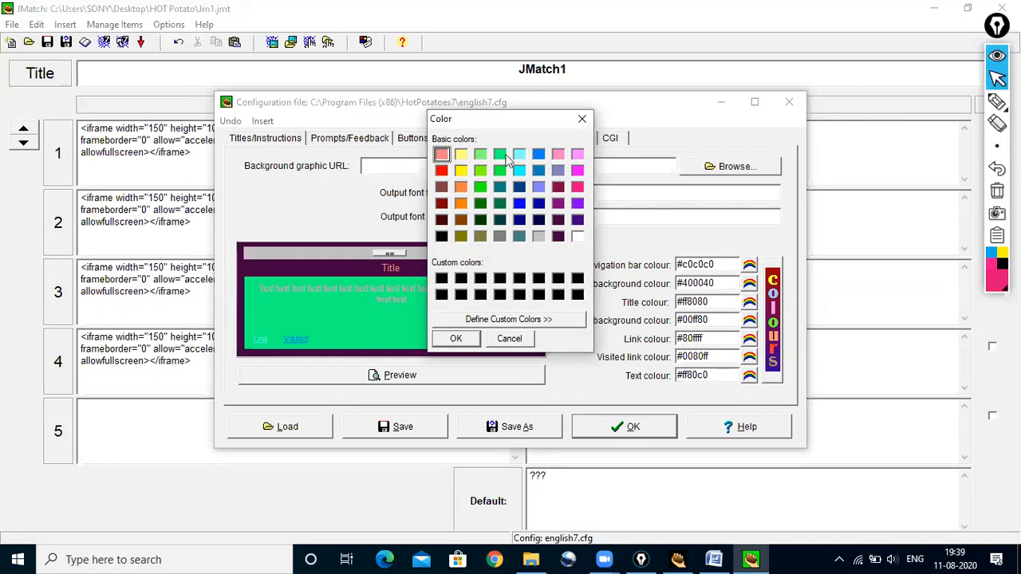
{"action": "left_click", "coordinate": [461, 154]}
{"action": "left_click", "coordinate": [470, 339]}
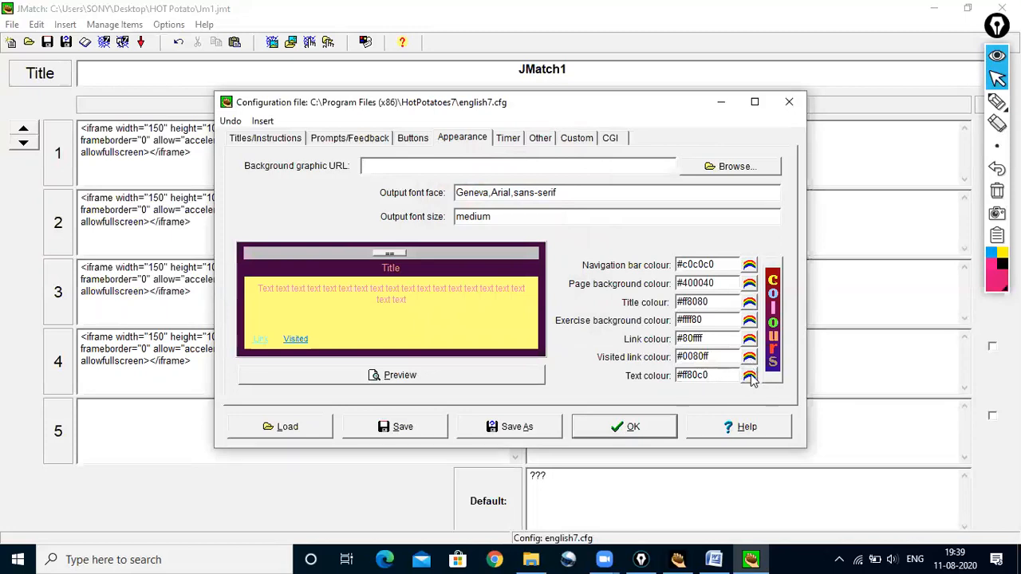
{"action": "left_click", "coordinate": [750, 377]}
{"action": "left_click", "coordinate": [443, 283]}
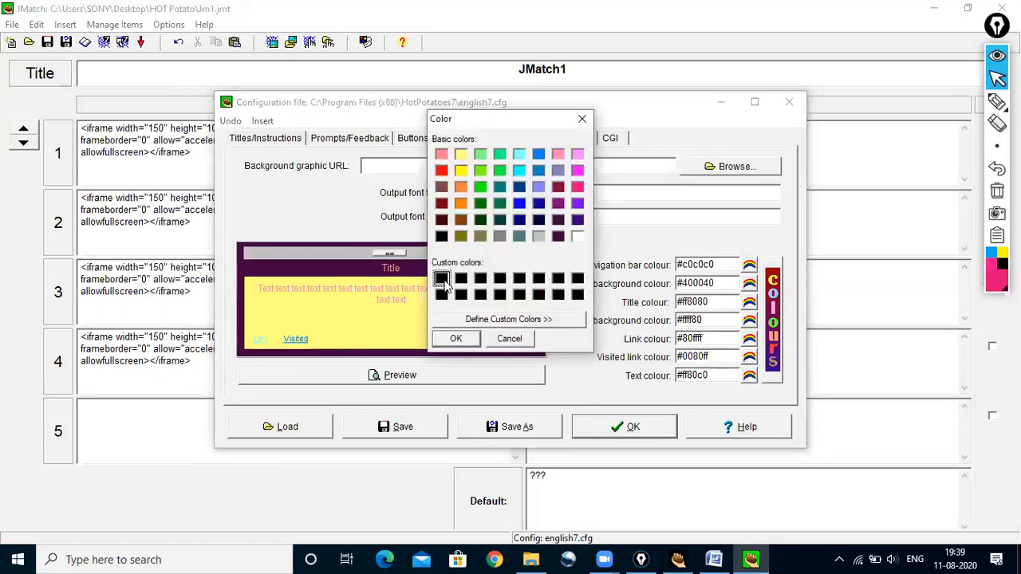
{"action": "left_click", "coordinate": [455, 338]}
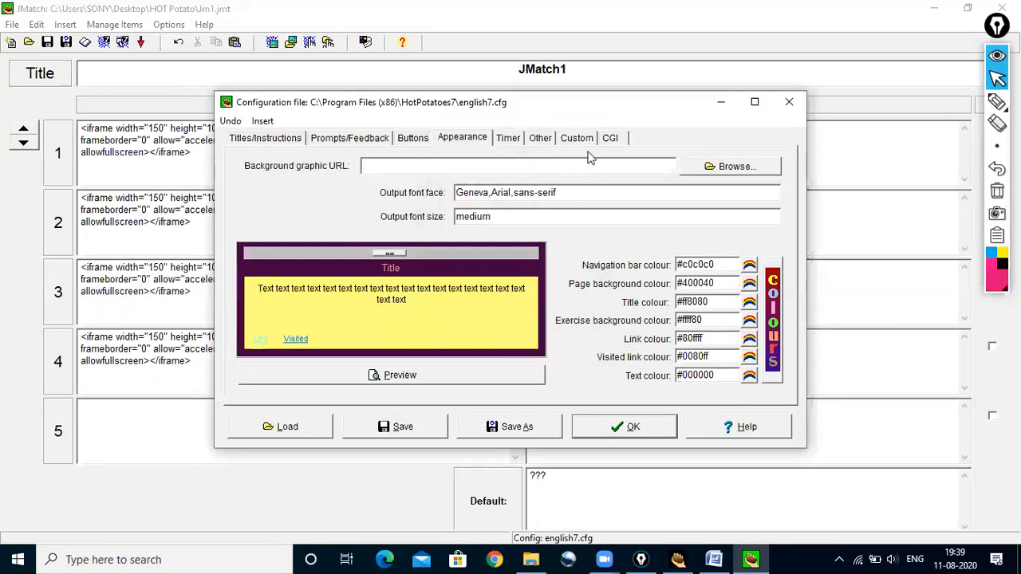
- Enable submitting results through CGI to an email address and accept the exercise configuration
{"action": "left_click", "coordinate": [611, 142]}
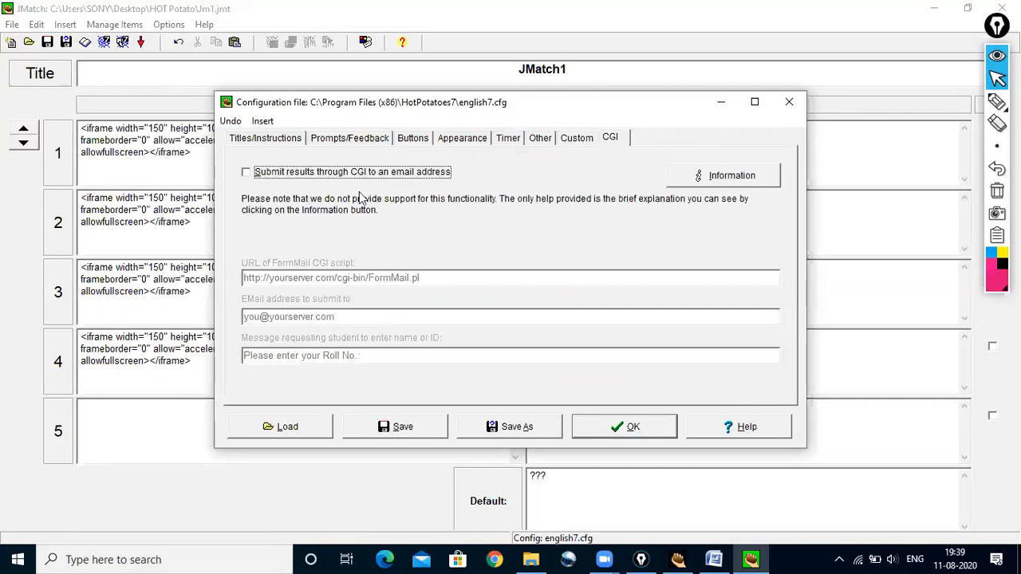
{"action": "left_click", "coordinate": [245, 173]}
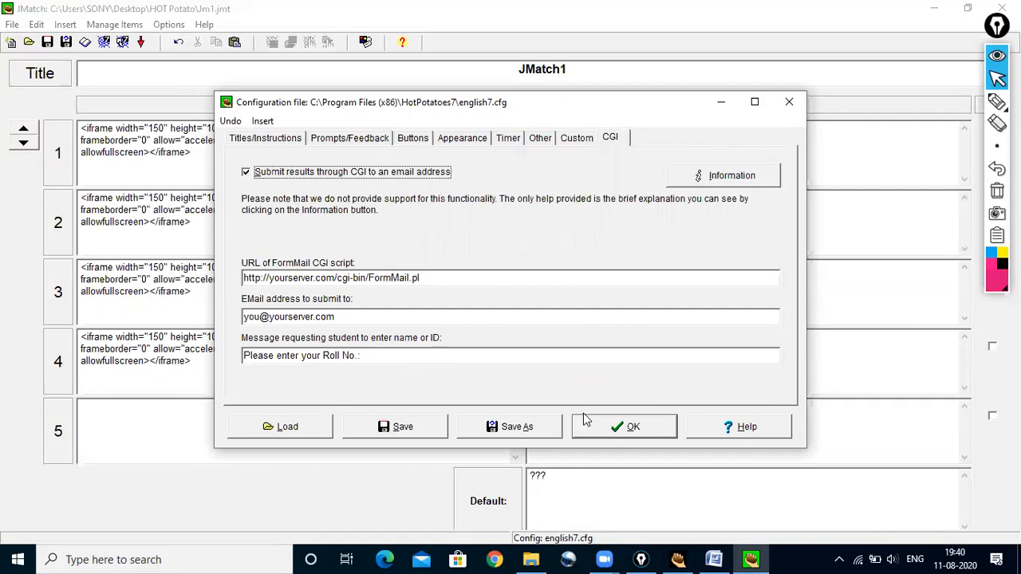
{"action": "left_click", "coordinate": [634, 429]}
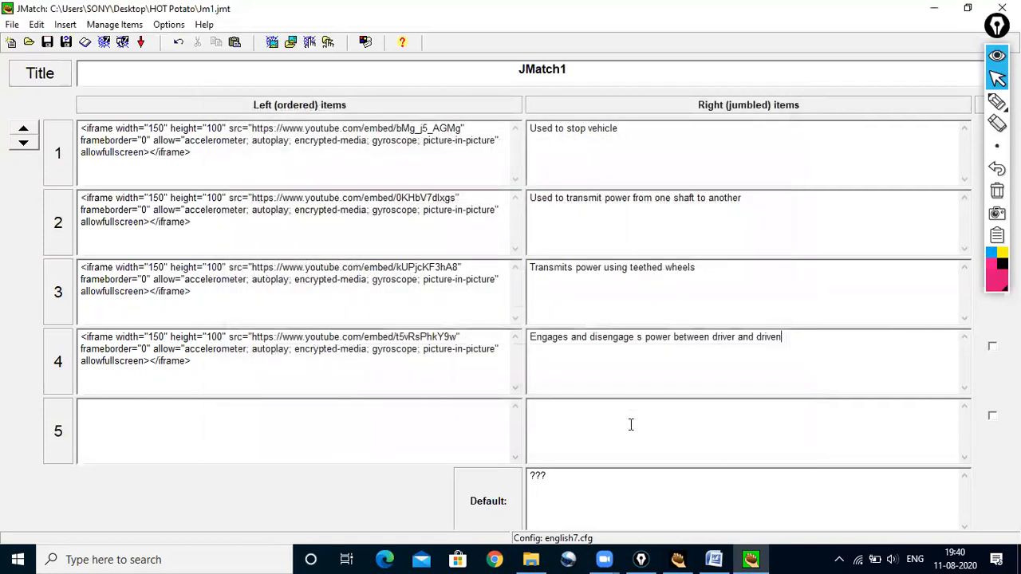
- Export the matching exercise as the web page Jm1 in the HOT Potato folder
{"action": "left_click", "coordinate": [104, 44]}
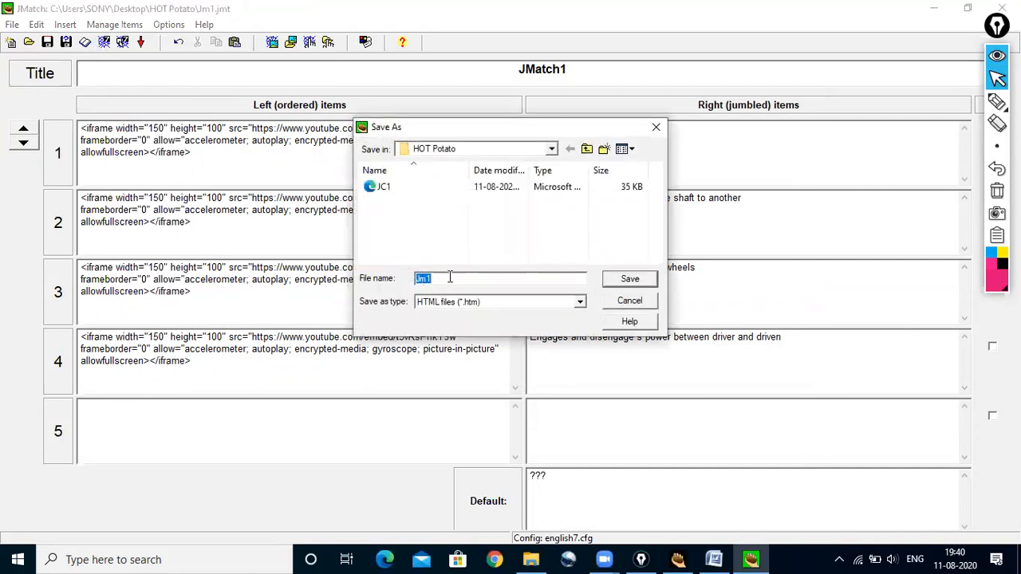
{"action": "left_click", "coordinate": [635, 281]}
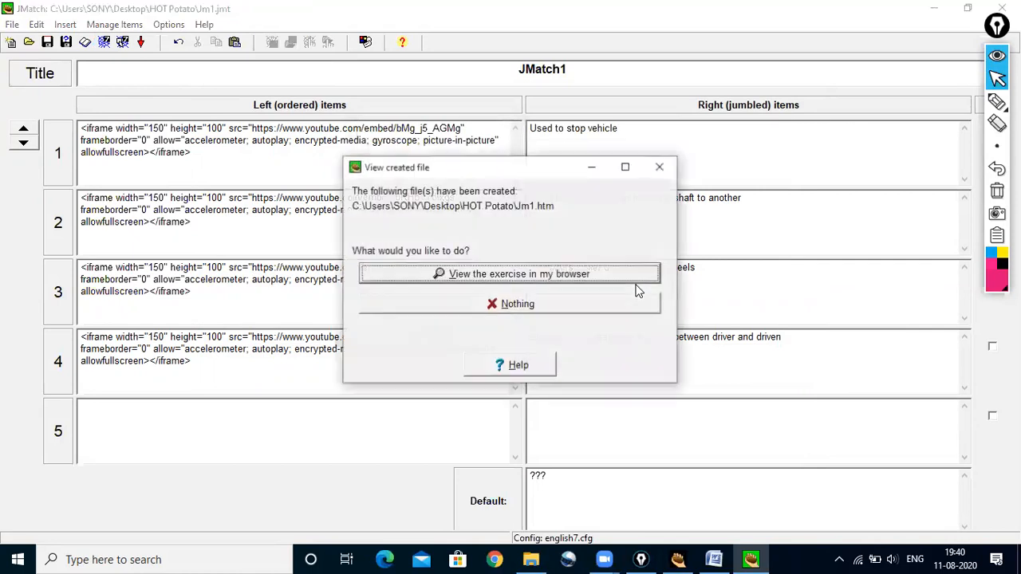
- View the exported exercise in the browser and submit the student's roll number to start it
{"action": "left_click", "coordinate": [512, 272]}
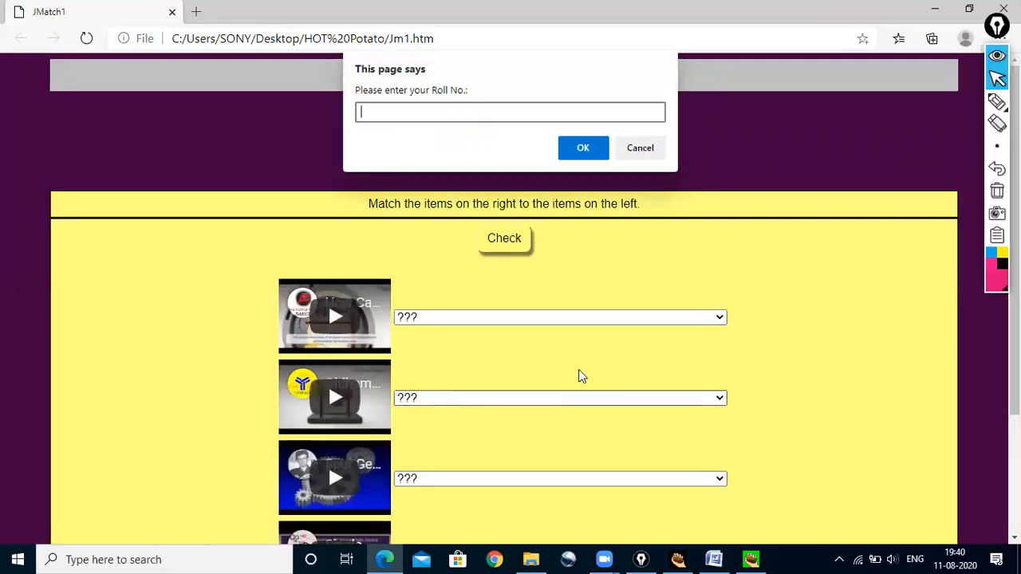
{"action": "type", "text": "123"}
{"action": "left_click", "coordinate": [586, 149]}
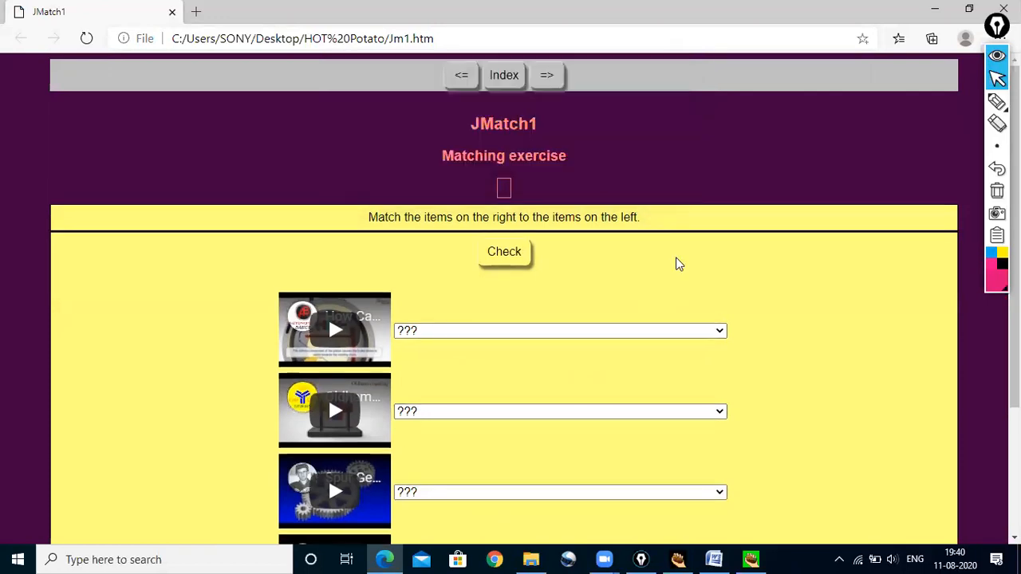
- Play the first video, match it with "Used to stop vehicle", and pause the video
{"action": "scroll", "coordinate": [675, 262], "scroll_direction": "down", "scroll_amount": 2}
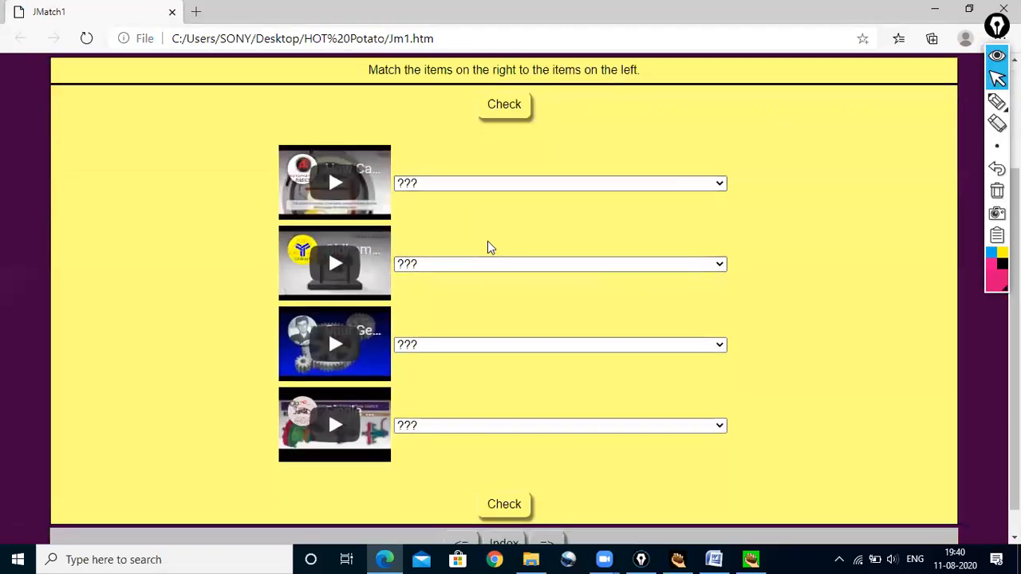
{"action": "left_click", "coordinate": [335, 184]}
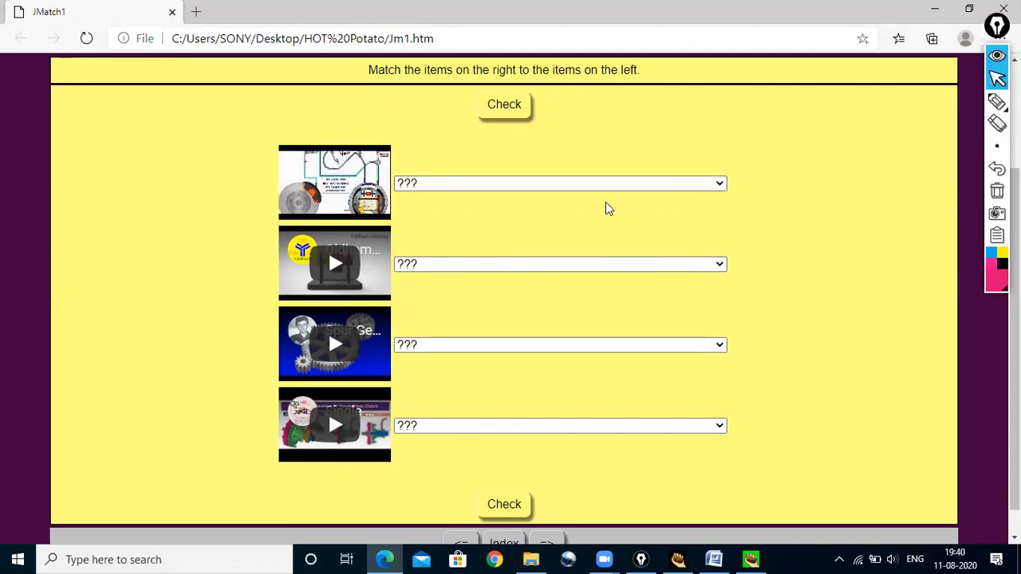
{"action": "left_click", "coordinate": [717, 188]}
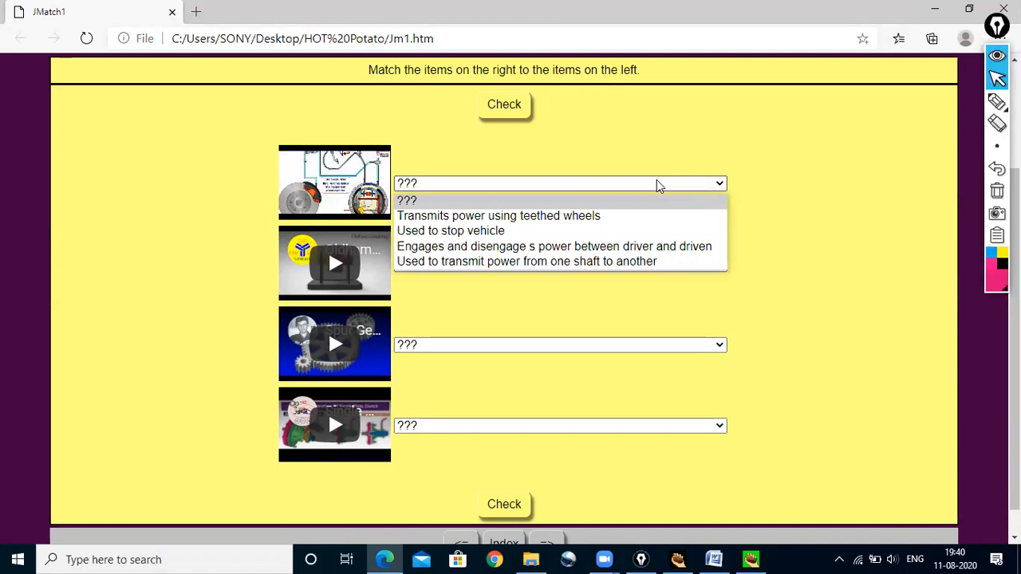
{"action": "left_click", "coordinate": [469, 234]}
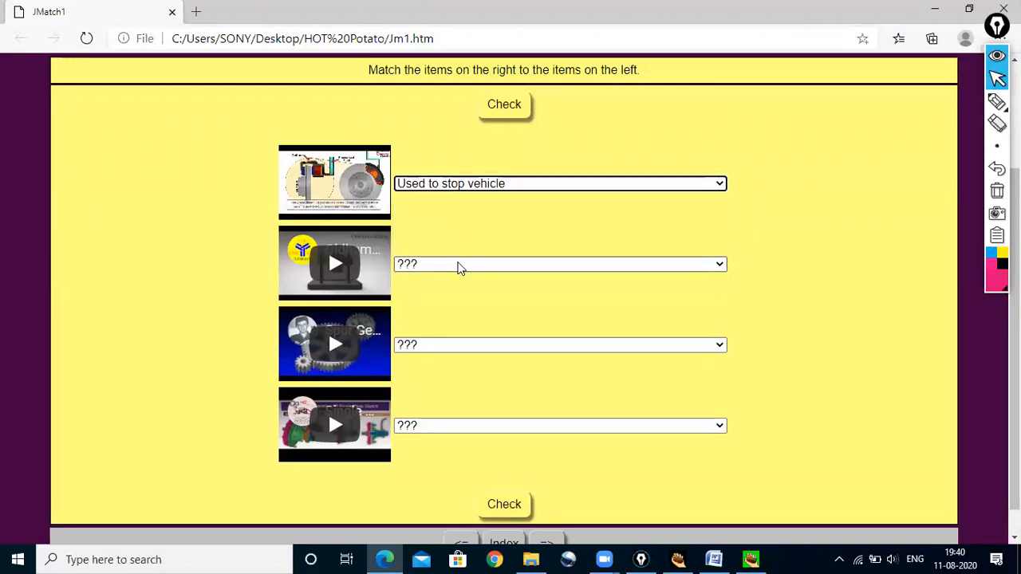
{"action": "left_click", "coordinate": [306, 207]}
- Play the second video and match it with "Used to transmit power from one shaft to another"
{"action": "left_click", "coordinate": [335, 272]}
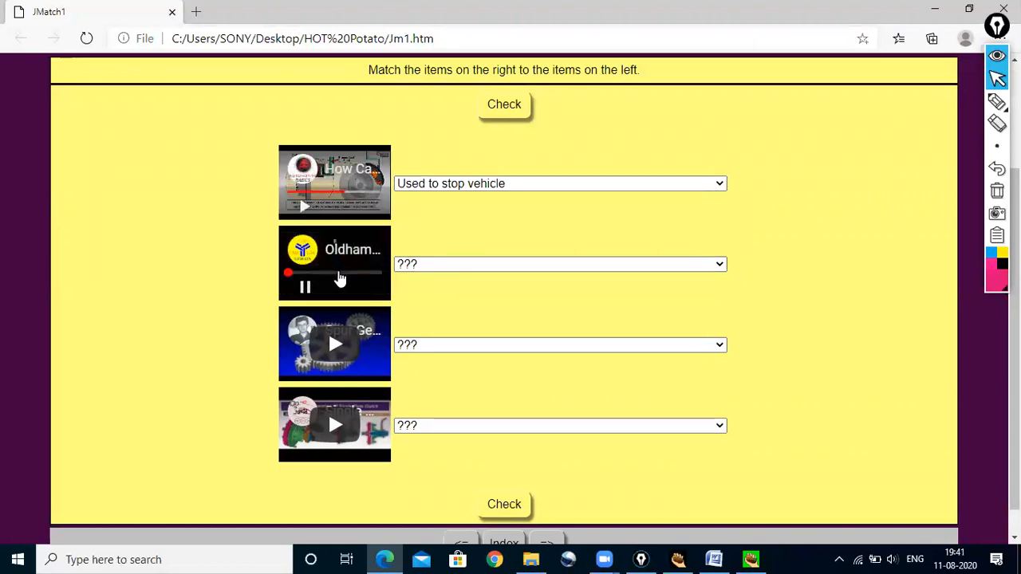
{"action": "left_click", "coordinate": [563, 268]}
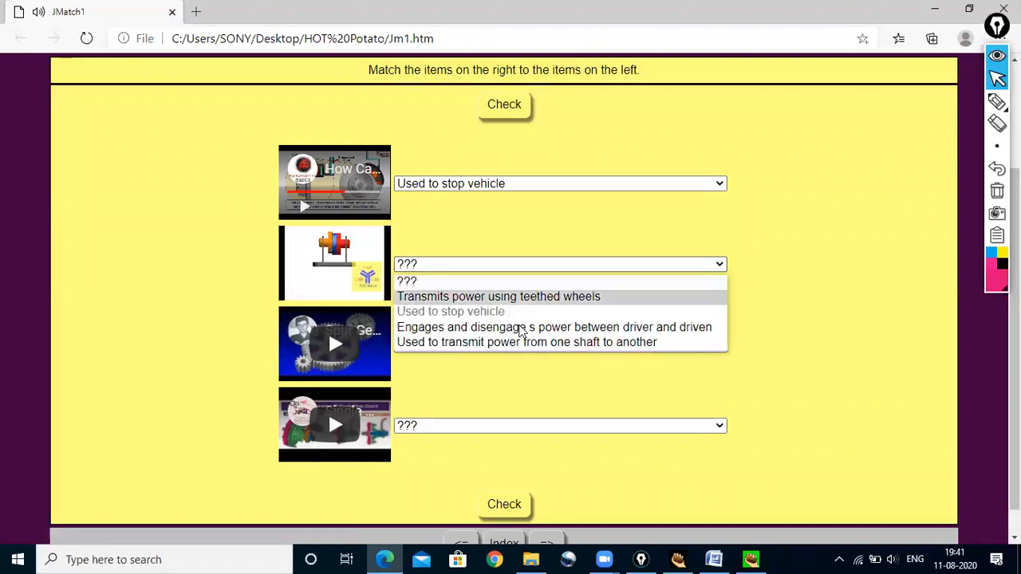
{"action": "left_click", "coordinate": [508, 343]}
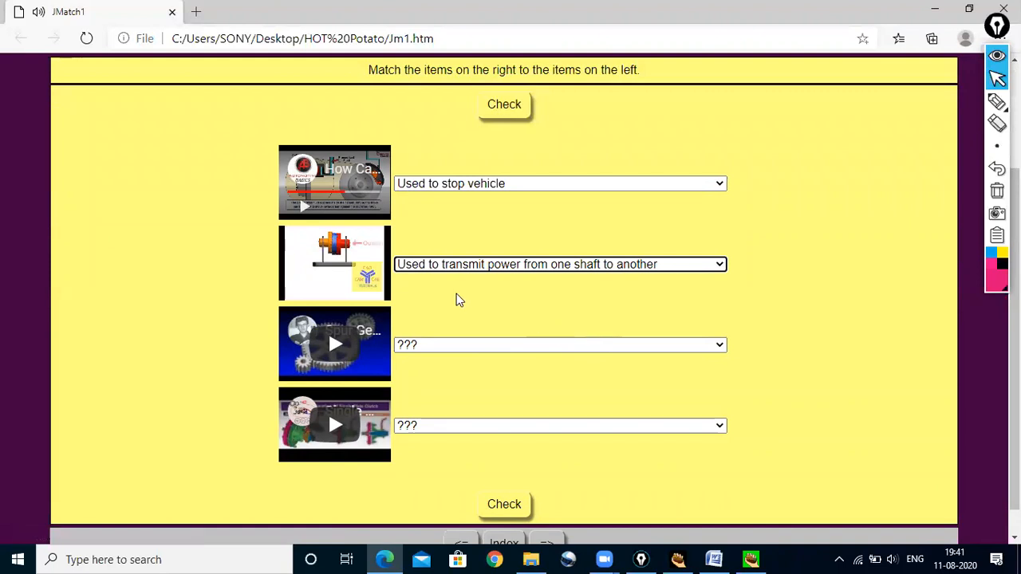
- Pause the second video, play the third one, match it with "Transmits power using teethed wheels", and pause it
{"action": "left_click", "coordinate": [306, 289]}
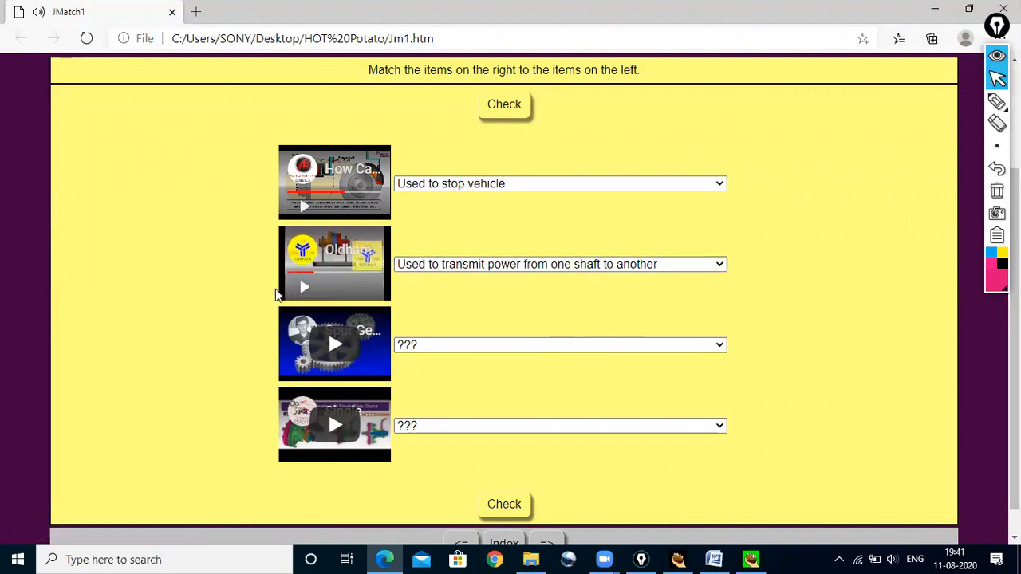
{"action": "left_click", "coordinate": [335, 344]}
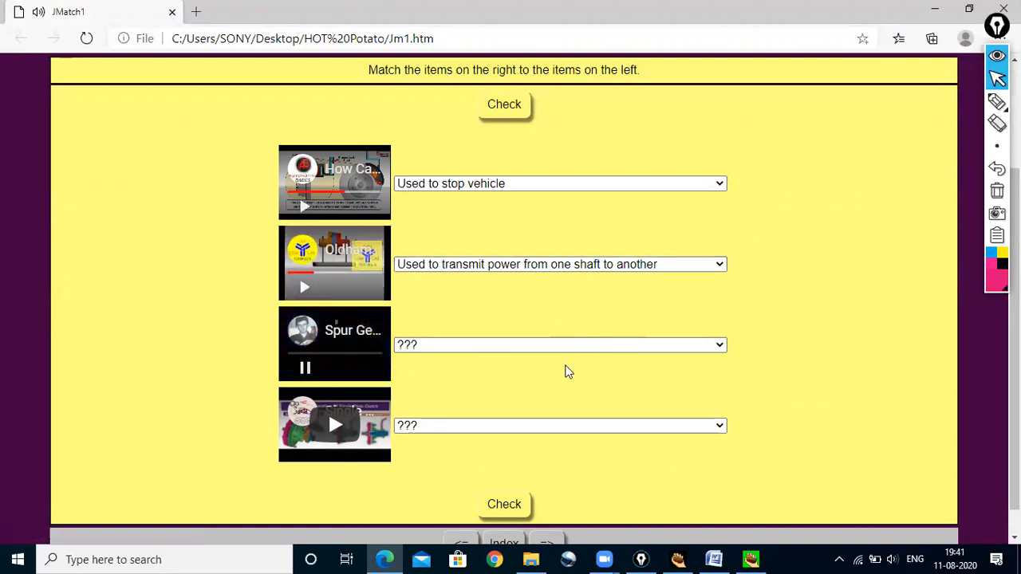
{"action": "left_click", "coordinate": [581, 347]}
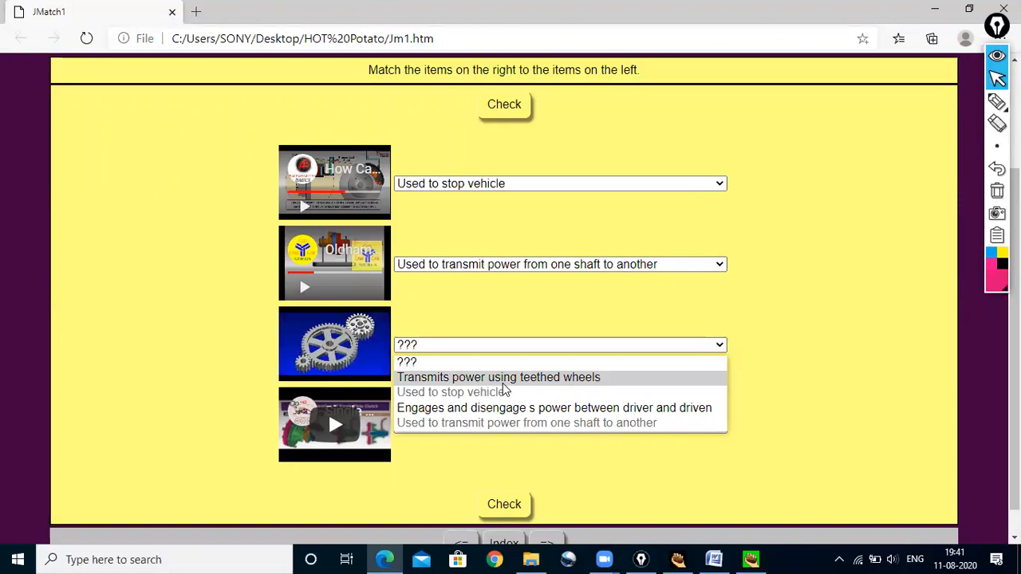
{"action": "left_click", "coordinate": [530, 378]}
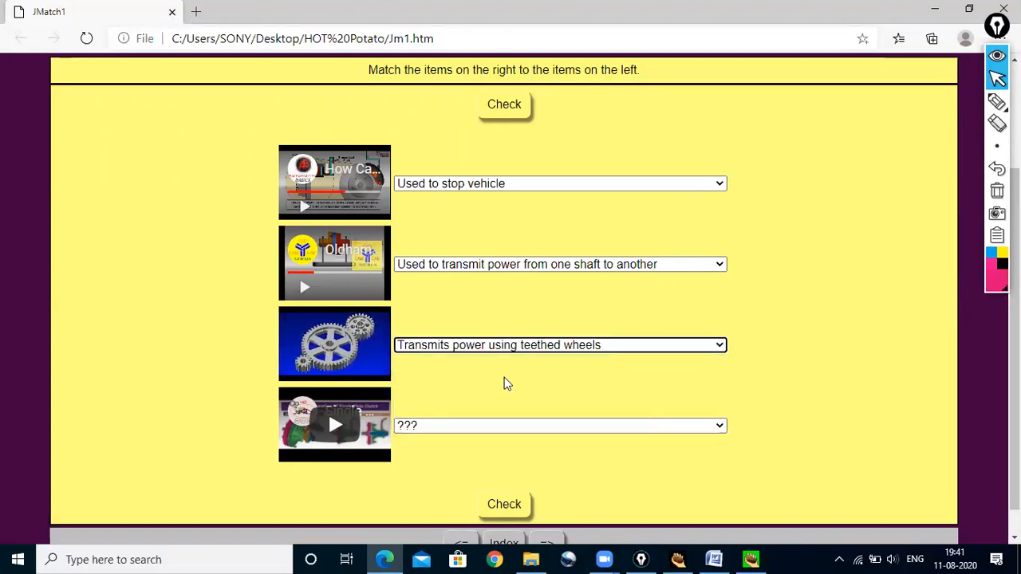
{"action": "mouse_move", "coordinate": [304, 367]}
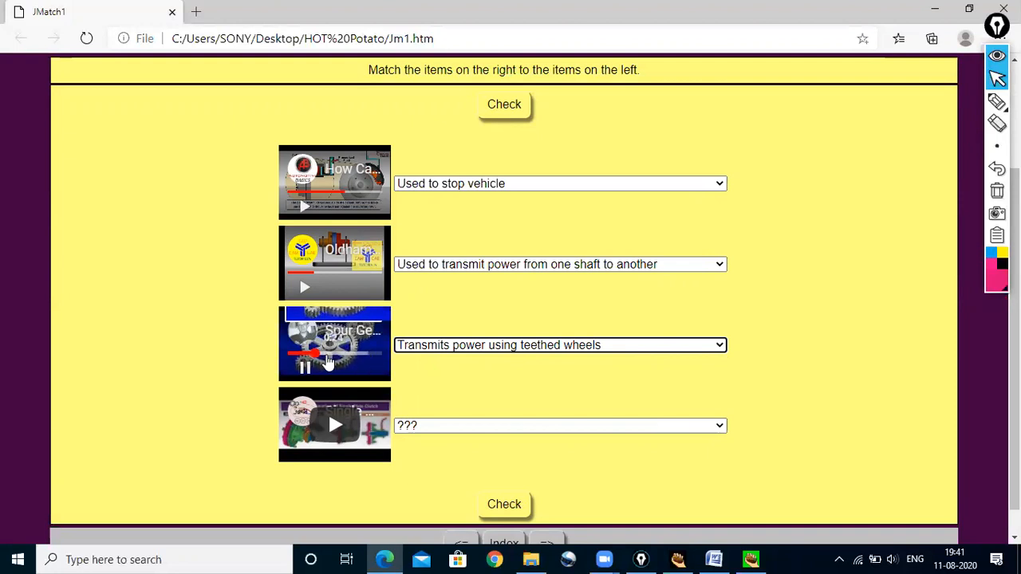
{"action": "left_click", "coordinate": [307, 365]}
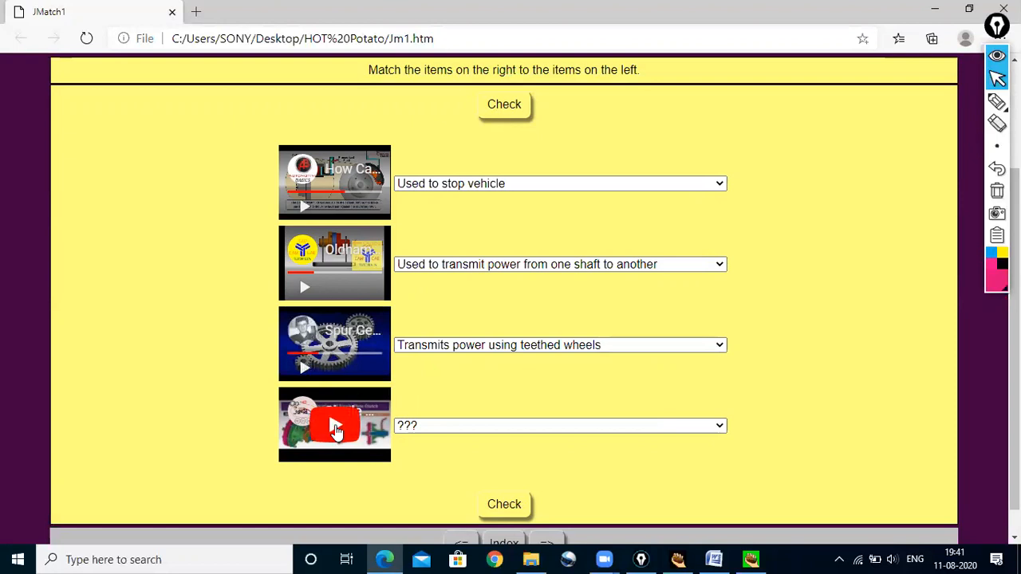
- Play the fourth video, match it with "Engages and disengage s power between driver and driven", and pause it
{"action": "left_click", "coordinate": [335, 431]}
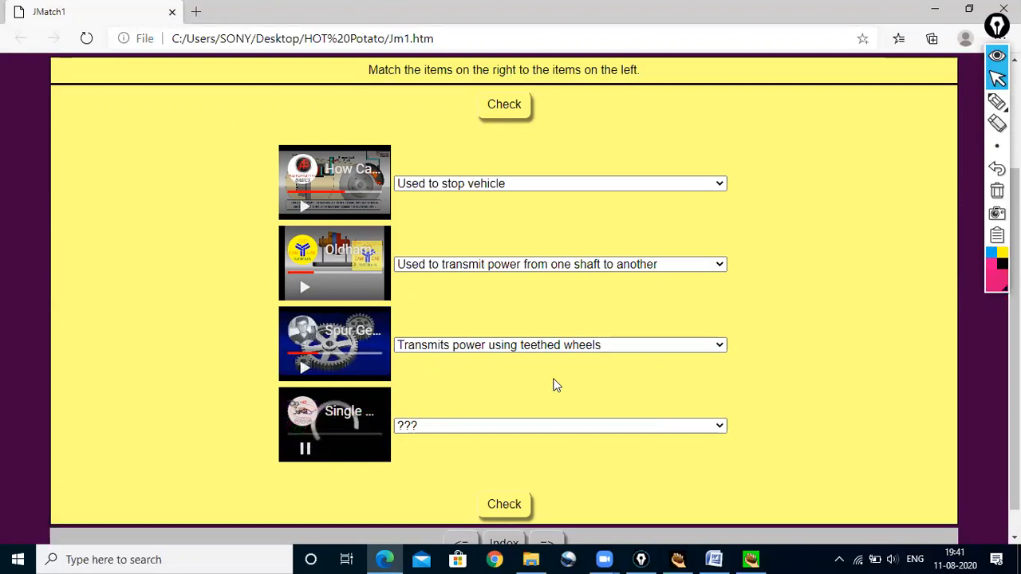
{"action": "scroll", "coordinate": [553, 385], "scroll_direction": "down", "scroll_amount": 1}
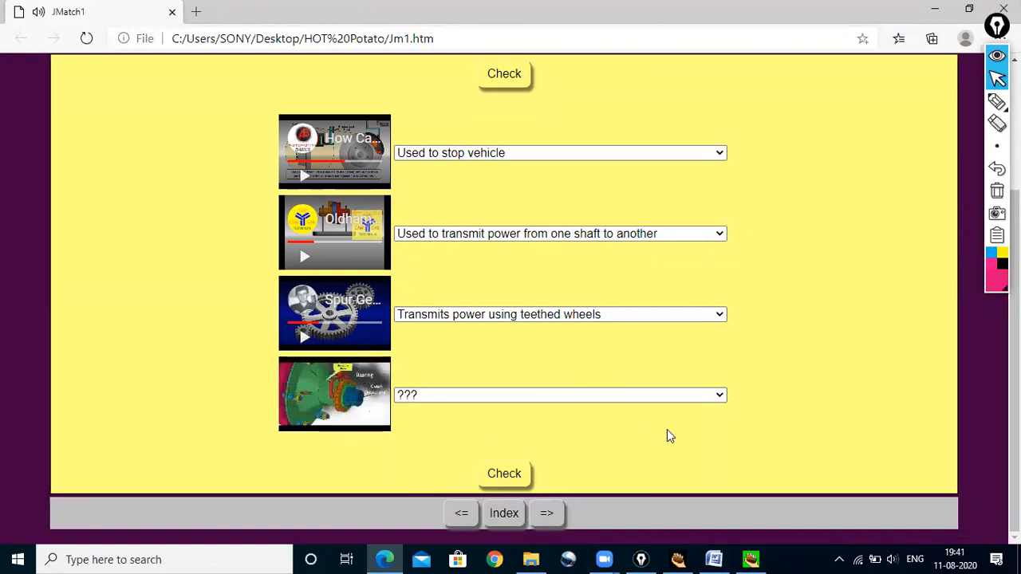
{"action": "left_click", "coordinate": [678, 395]}
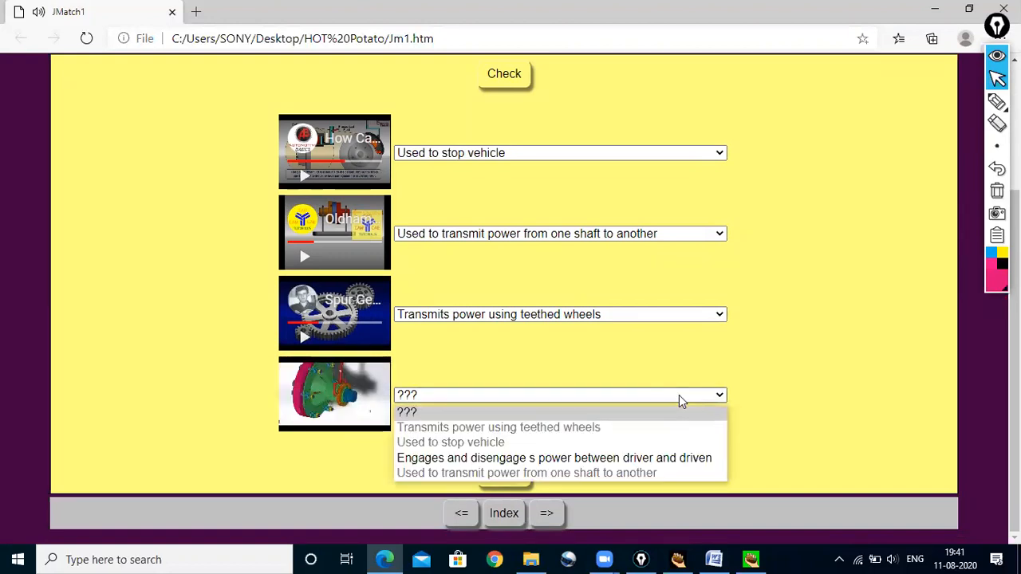
{"action": "left_click", "coordinate": [608, 462]}
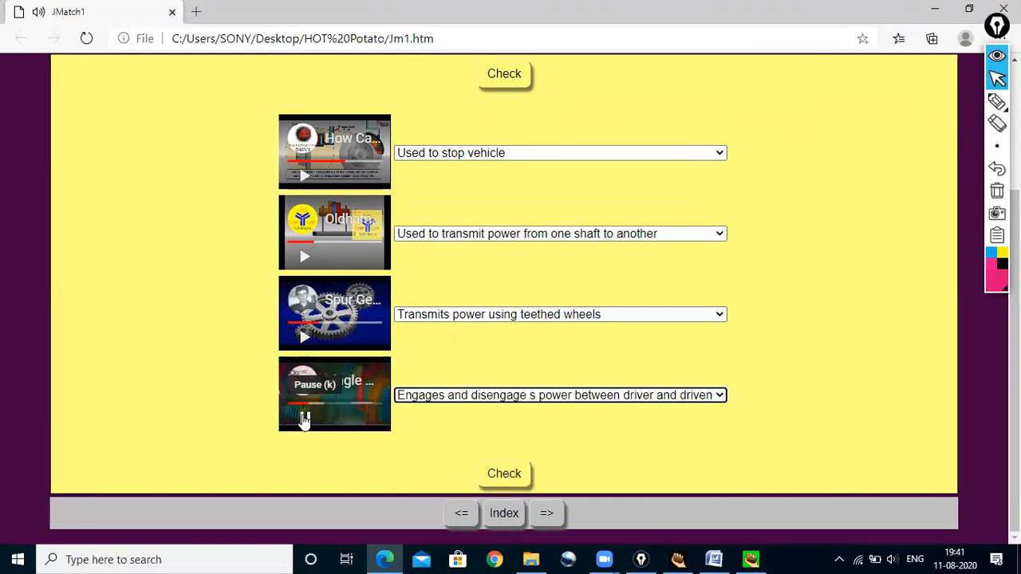
{"action": "left_click", "coordinate": [304, 418]}
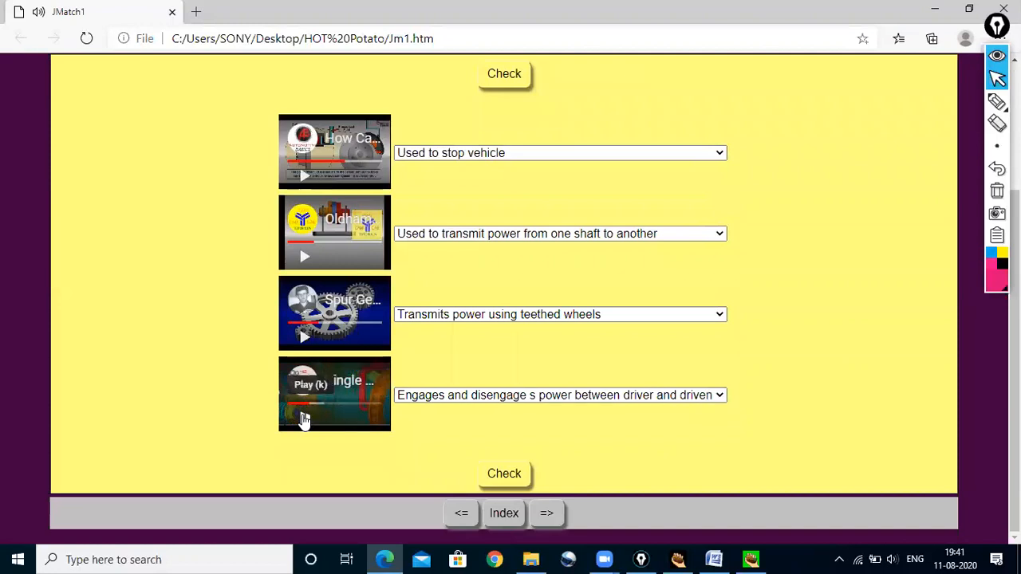
- Check the matching answers, dismissing the blank pop-up window and the score message
{"action": "left_click", "coordinate": [504, 475]}
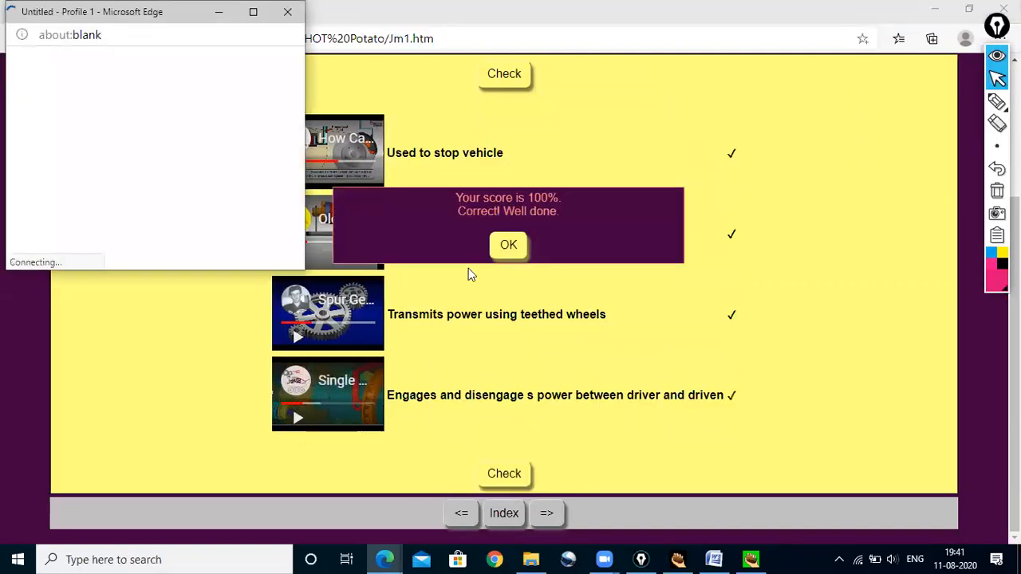
{"action": "left_click", "coordinate": [287, 12]}
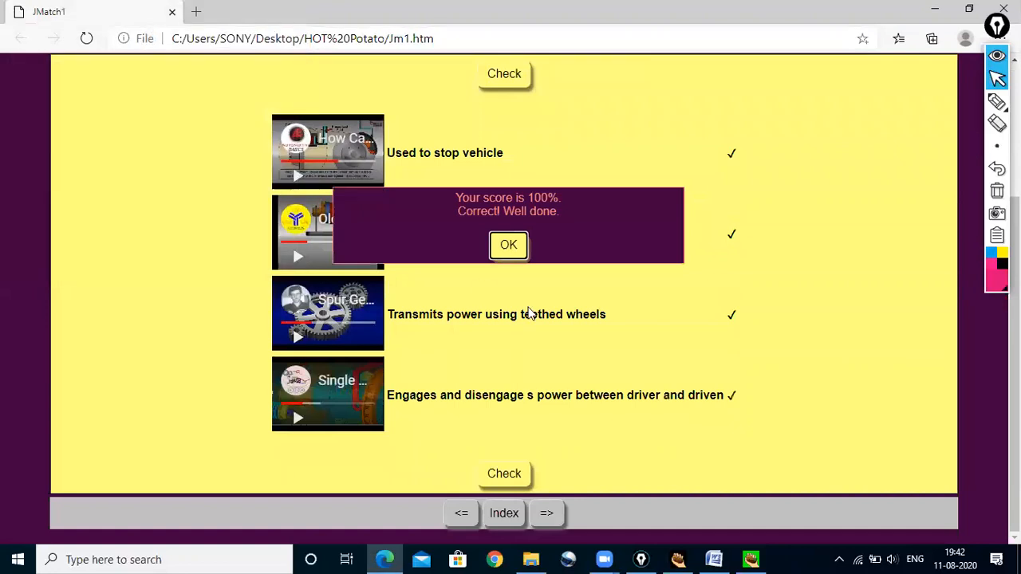
{"action": "left_click", "coordinate": [512, 257]}
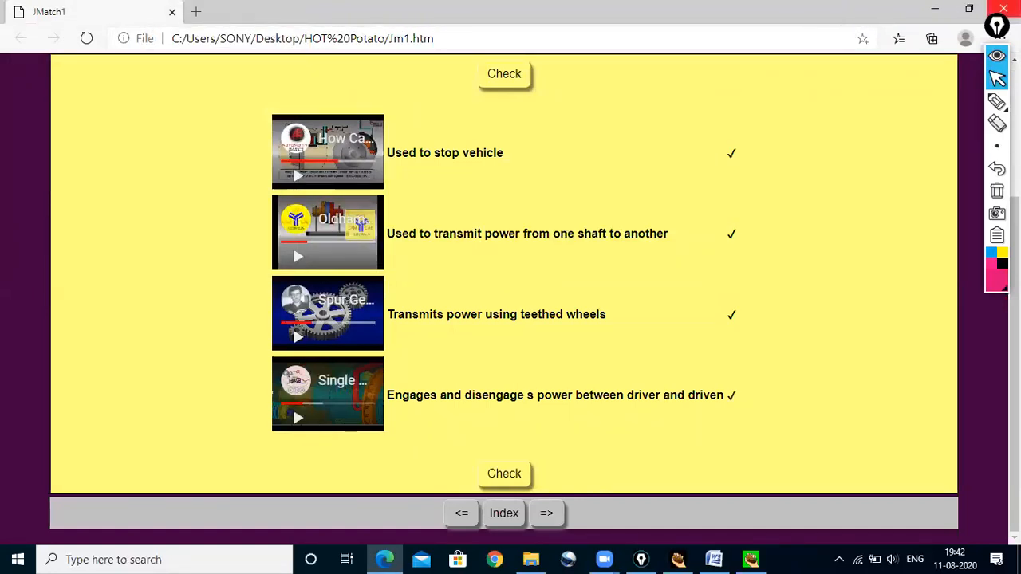
- Close the exercise page in the browser and the JMatch editor
{"action": "left_click", "coordinate": [1003, 8]}
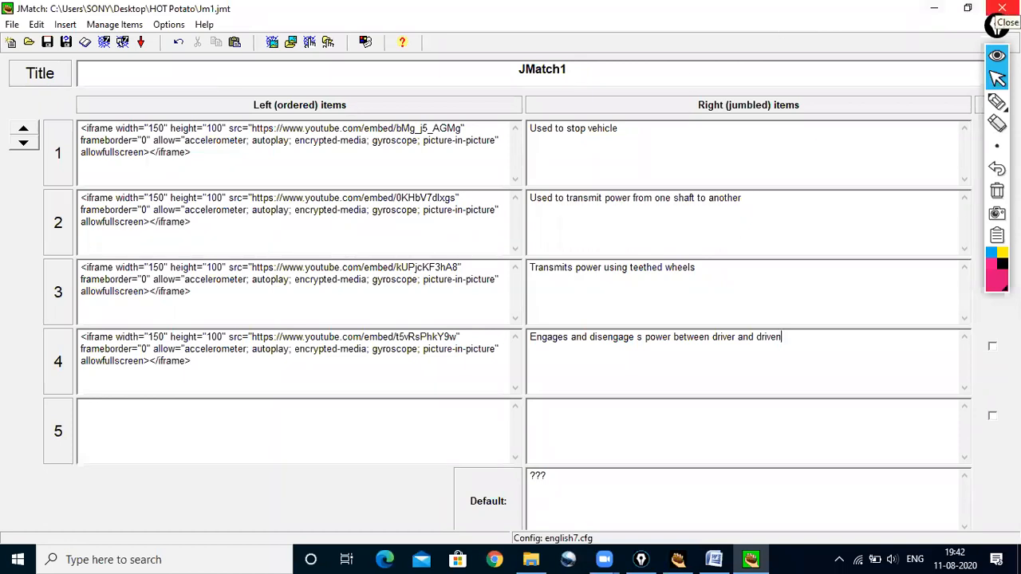
{"action": "left_click", "coordinate": [1004, 8]}
{"action": "left_click", "coordinate": [428, 316]}
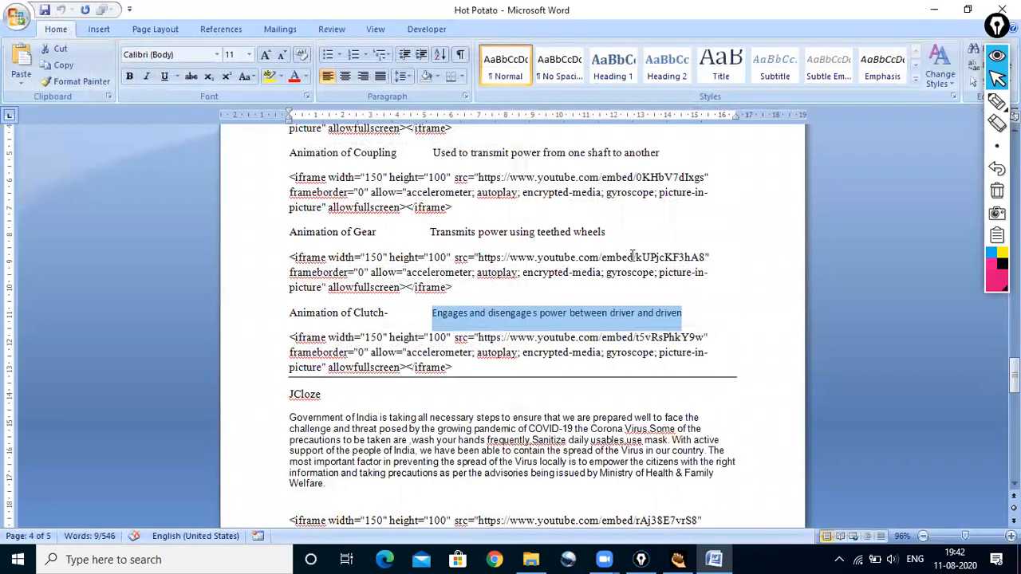
- Start a new JMix exercise from the Hot Potatoes launcher and title it Jmix1
{"action": "scroll", "coordinate": [631, 256], "scroll_direction": "up", "scroll_amount": 8}
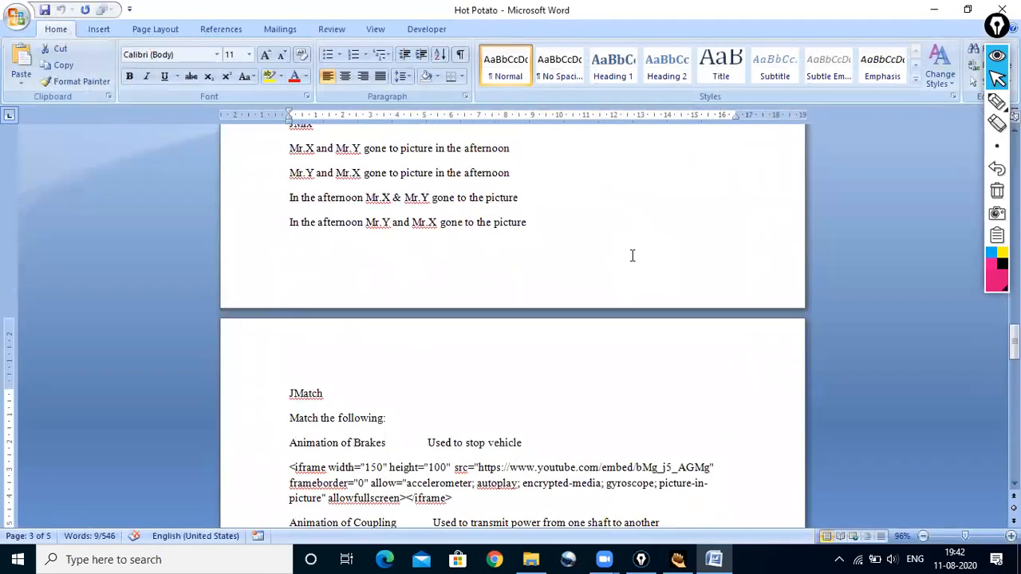
{"action": "scroll", "coordinate": [632, 255], "scroll_direction": "down", "scroll_amount": 3}
{"action": "scroll", "coordinate": [632, 256], "scroll_direction": "up", "scroll_amount": 6}
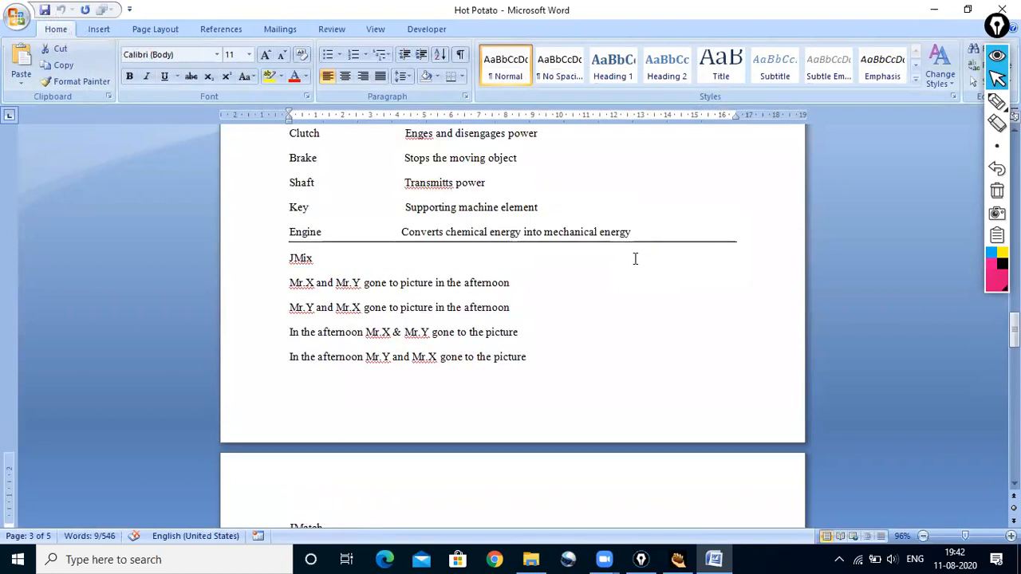
{"action": "left_click", "coordinate": [685, 559]}
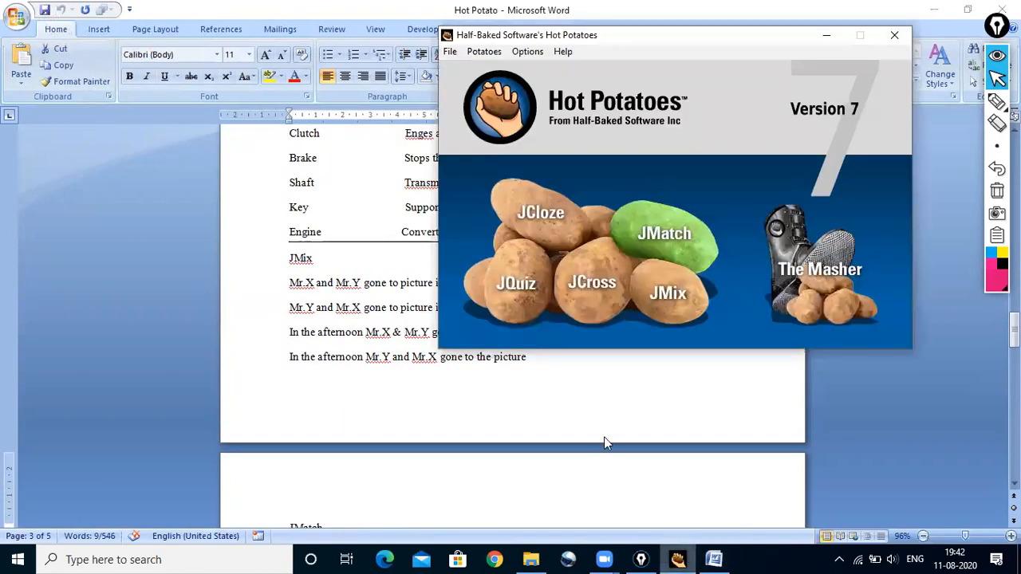
{"action": "left_click", "coordinate": [656, 295]}
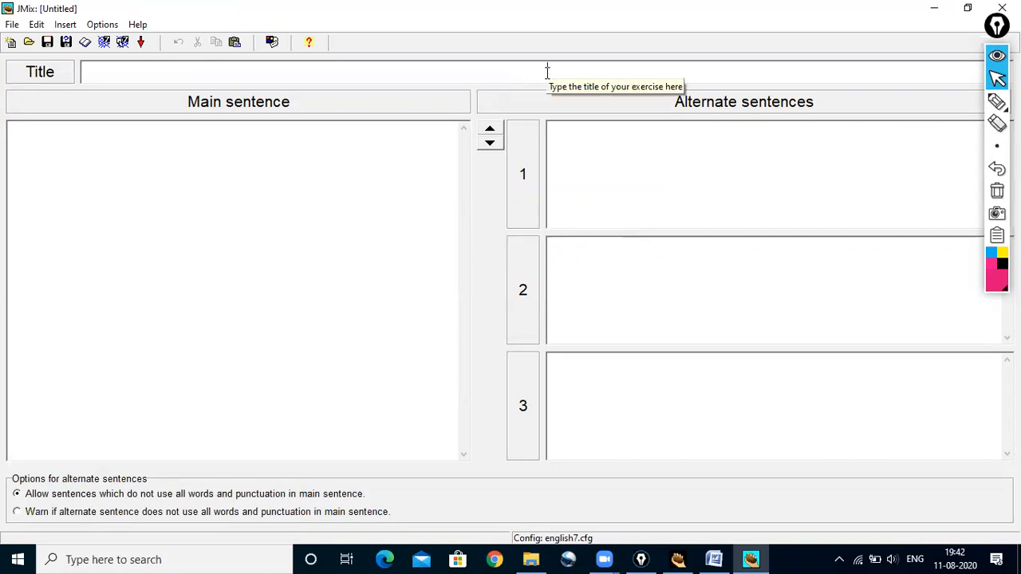
{"action": "type", "text": "Jmix1"}
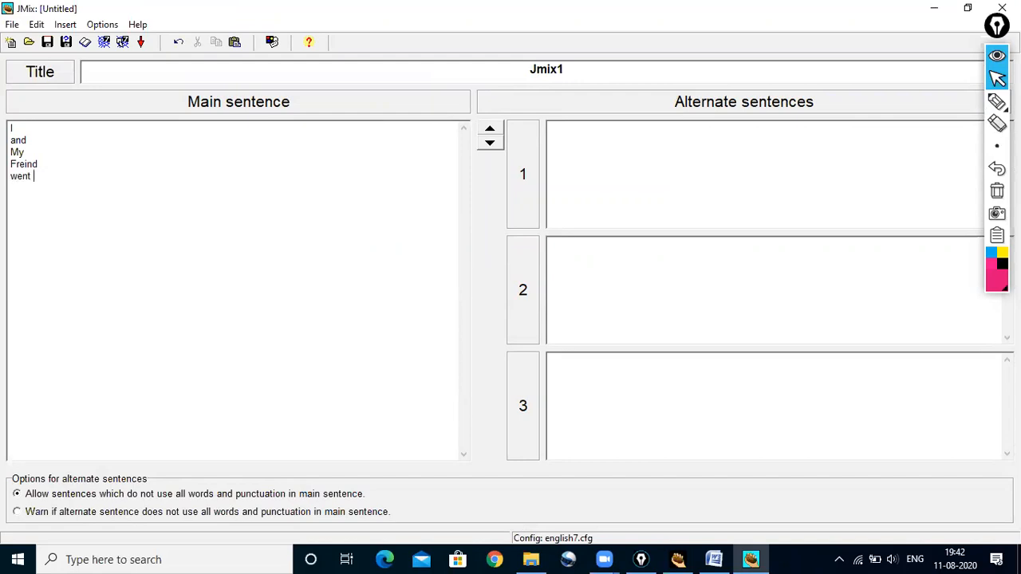
- Enter the main sentence "I and My Freind went to picture" one word per line, and "My Freind and I went to picture" as alternate sentence 1
{"action": "type", "text": "picture"}
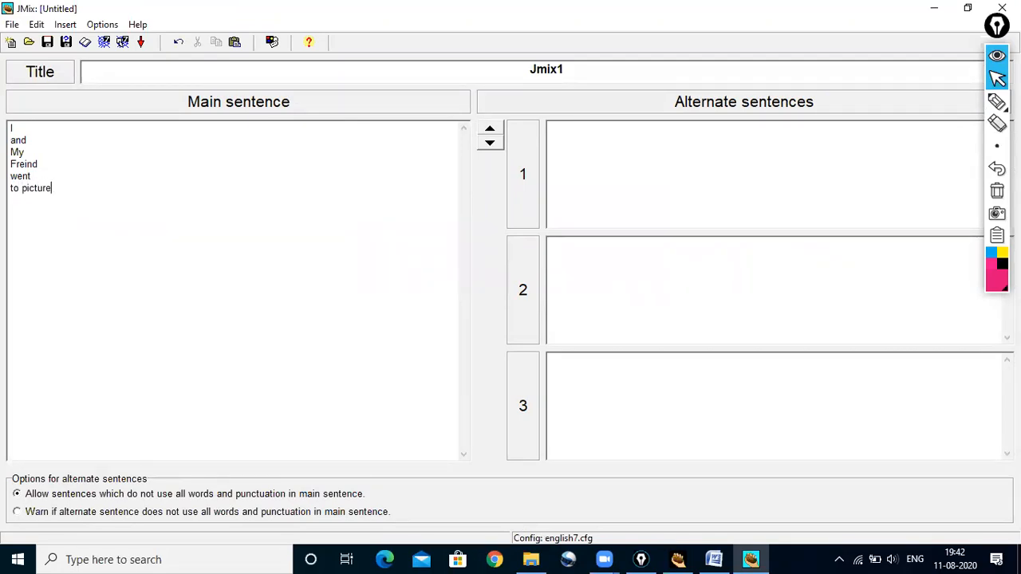
{"action": "key", "text": "BackSpace"}
{"action": "key", "text": "BackSpace"}
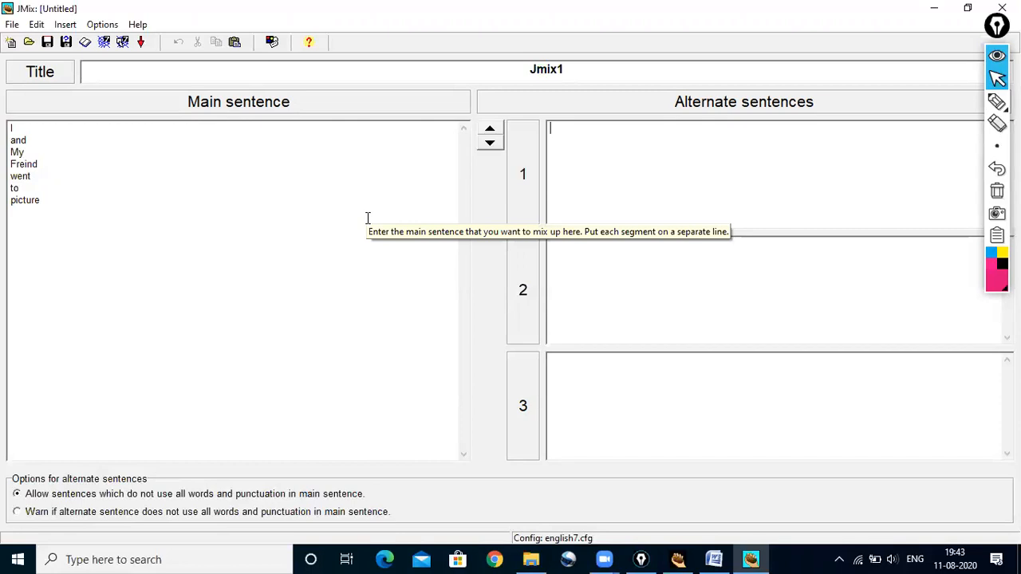
{"action": "type", "text": "My"}
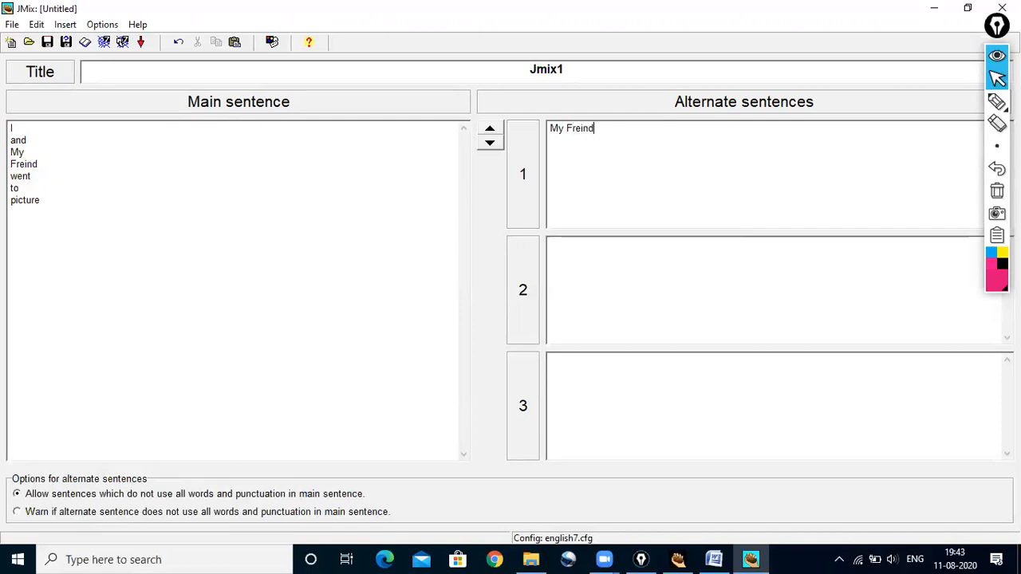
{"action": "type", "text": "Freind and I went to picture"}
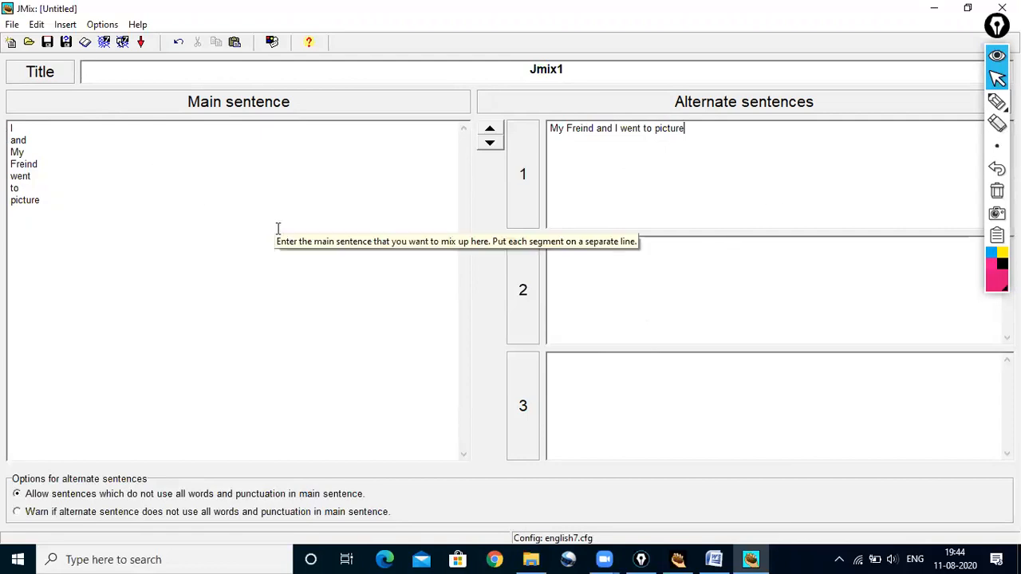
- Save the exercise as the JMix file Jmix1 in the HOT Potato folder
{"action": "left_click", "coordinate": [46, 43]}
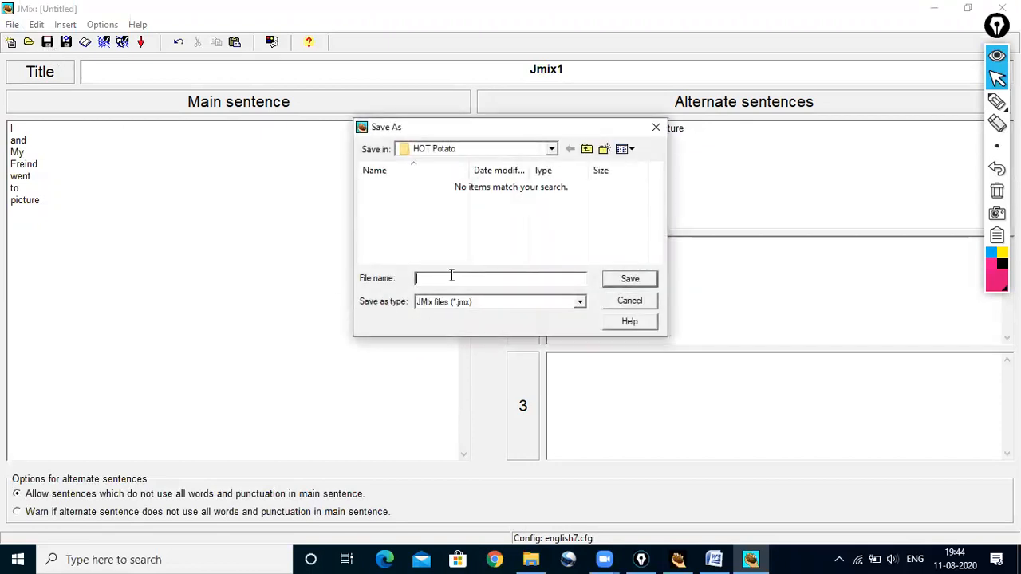
{"action": "type", "text": "Jm"}
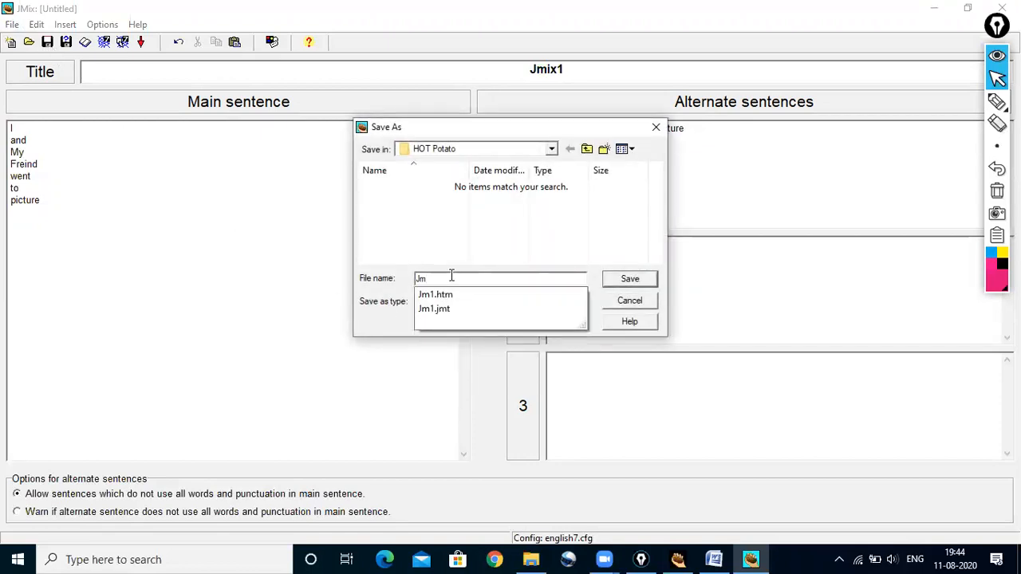
{"action": "type", "text": "ix1"}
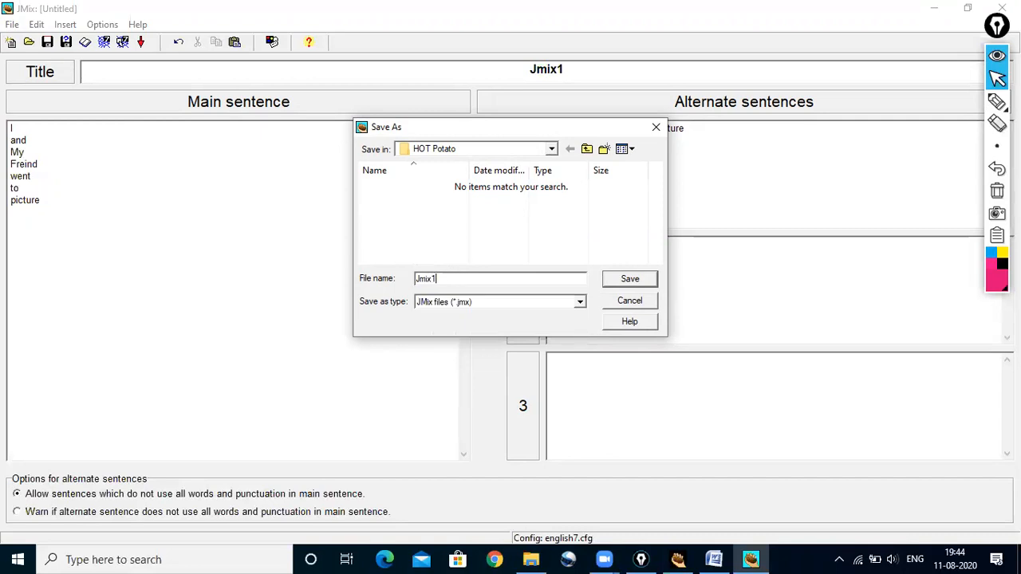
{"action": "left_click", "coordinate": [616, 278]}
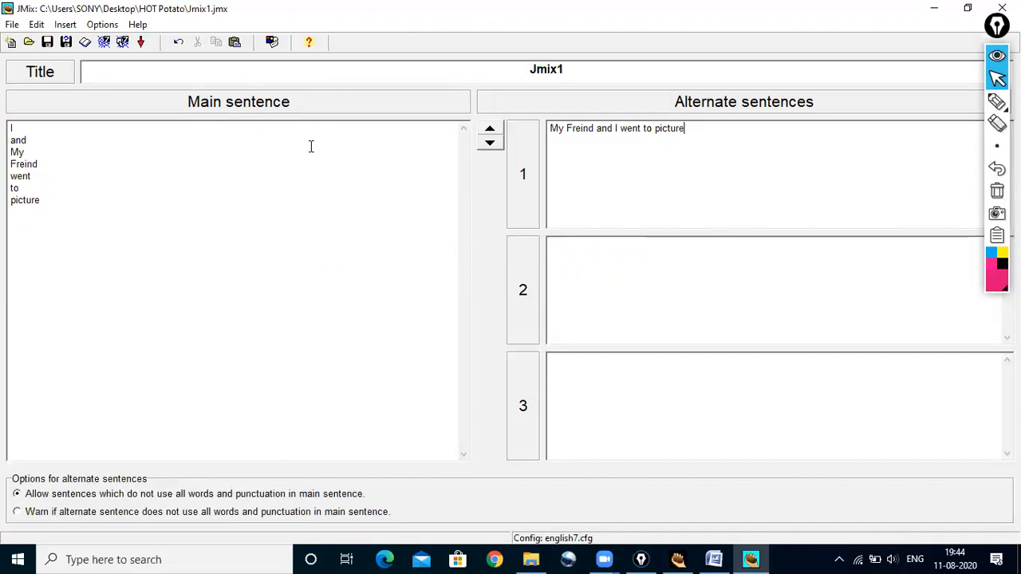
- Set the navigation bar colour to light grey #c0c0c0 in the exercise's appearance configuration
{"action": "left_click", "coordinate": [272, 42]}
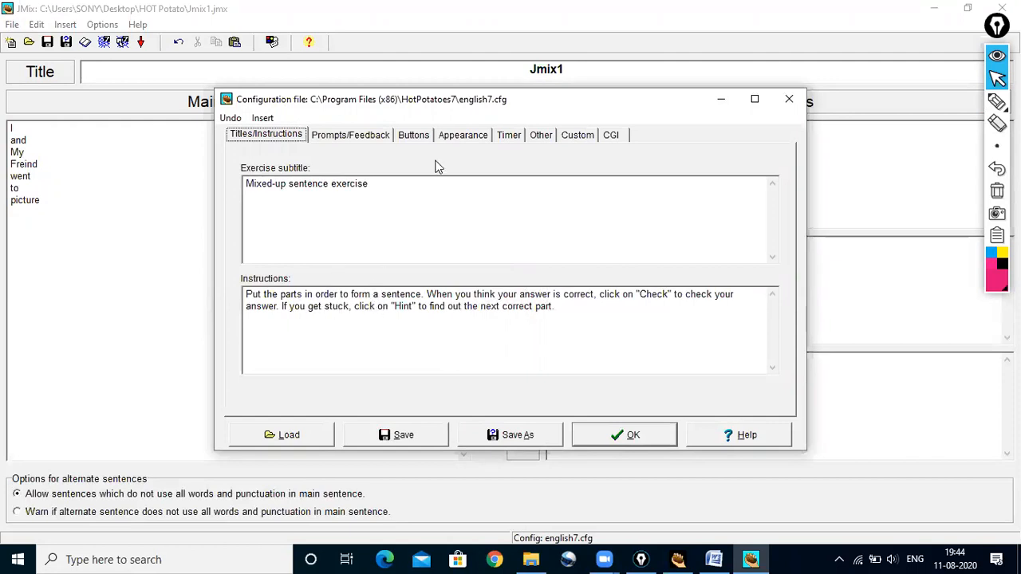
{"action": "left_click", "coordinate": [465, 135]}
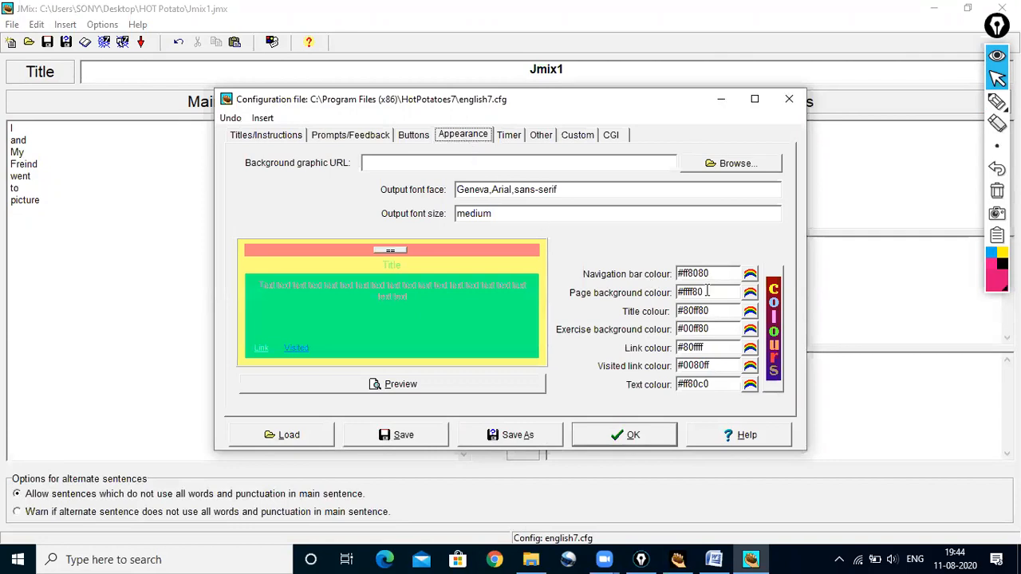
{"action": "left_click", "coordinate": [750, 274]}
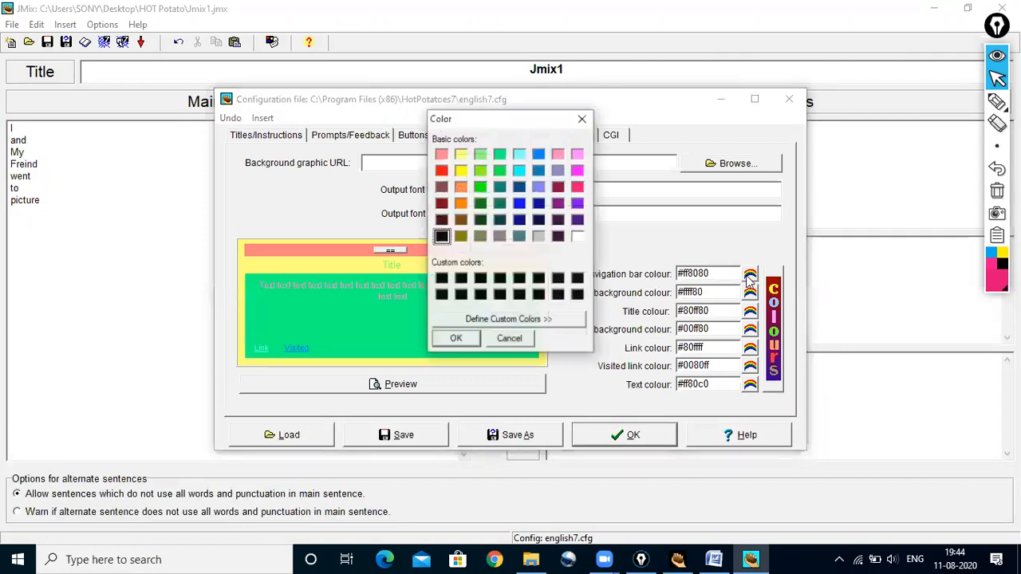
{"action": "left_click", "coordinate": [538, 236]}
{"action": "left_click", "coordinate": [465, 340]}
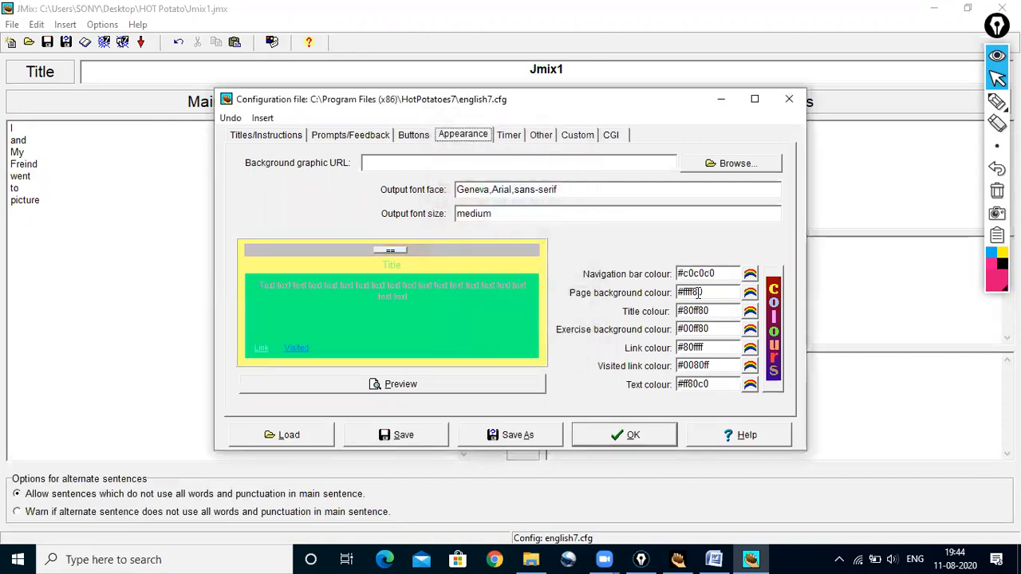
- Set the page background colour to light yellow #ffff80 and the title colour to black #000000
{"action": "left_click", "coordinate": [749, 292]}
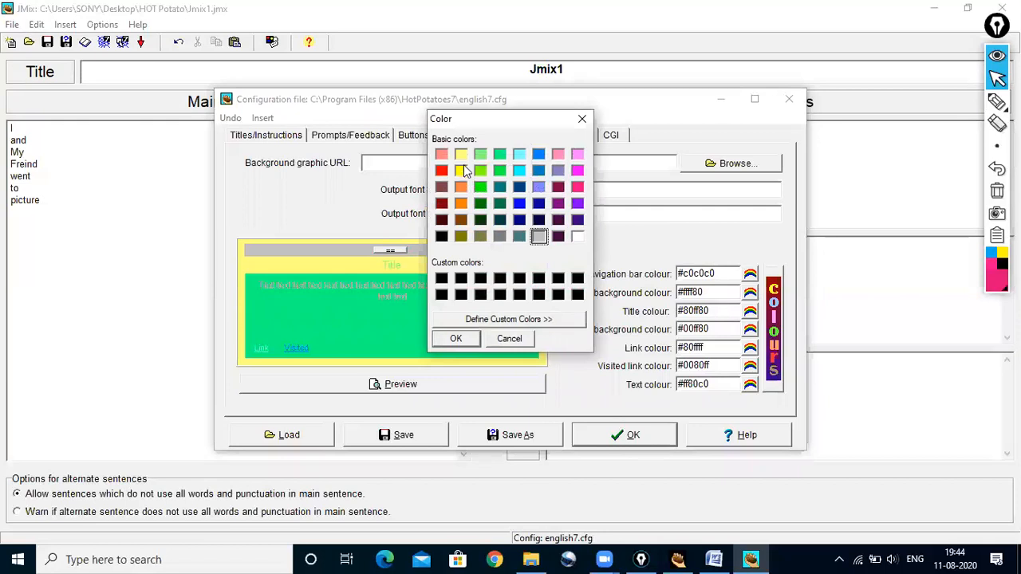
{"action": "left_click", "coordinate": [462, 157]}
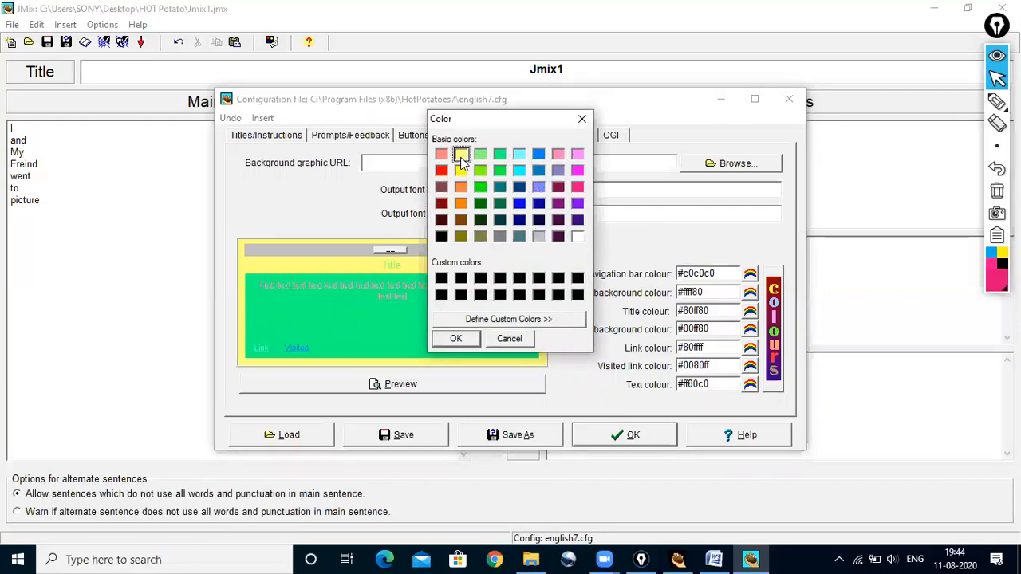
{"action": "left_click", "coordinate": [457, 340]}
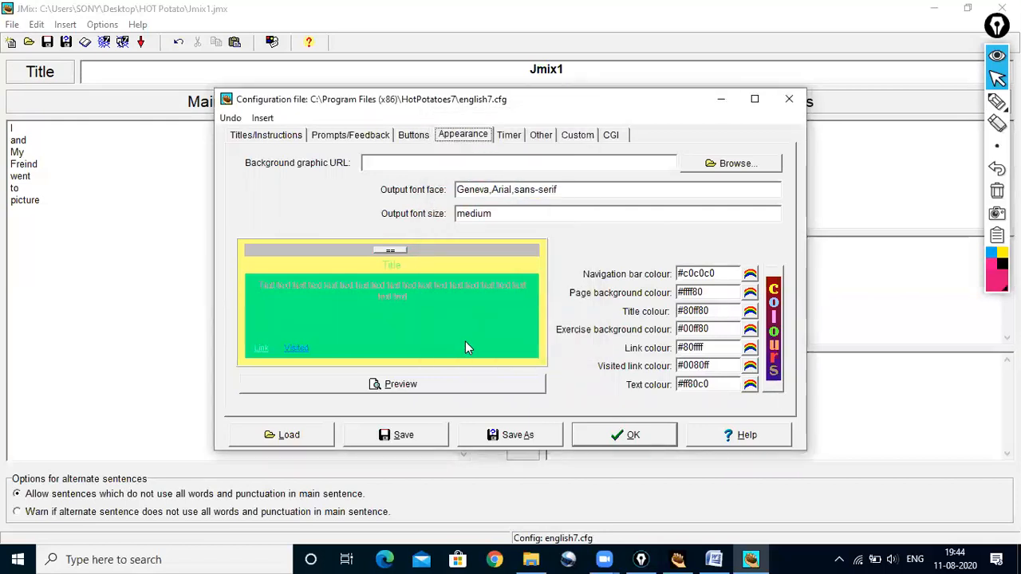
{"action": "left_click", "coordinate": [751, 311]}
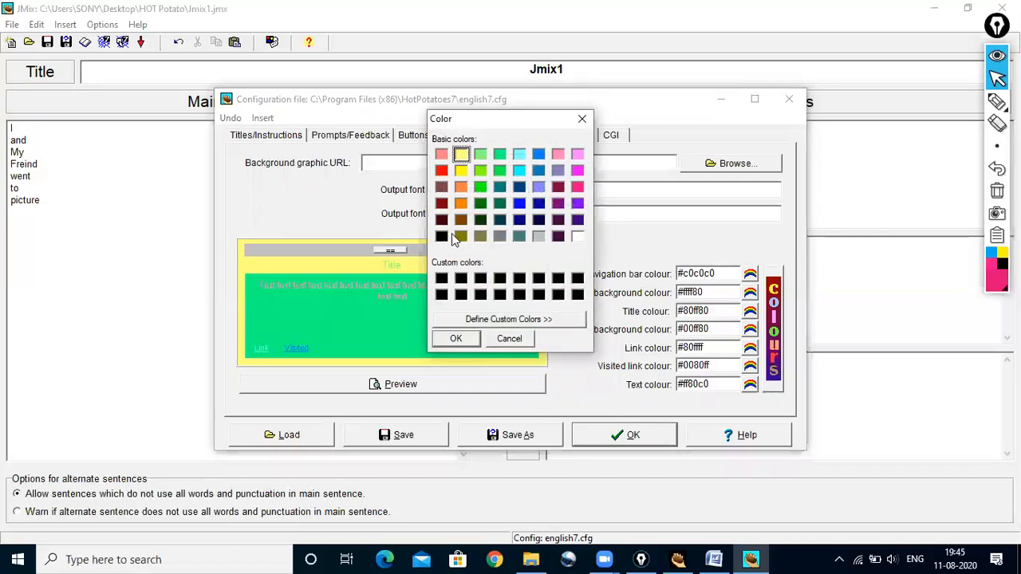
{"action": "left_click", "coordinate": [442, 237]}
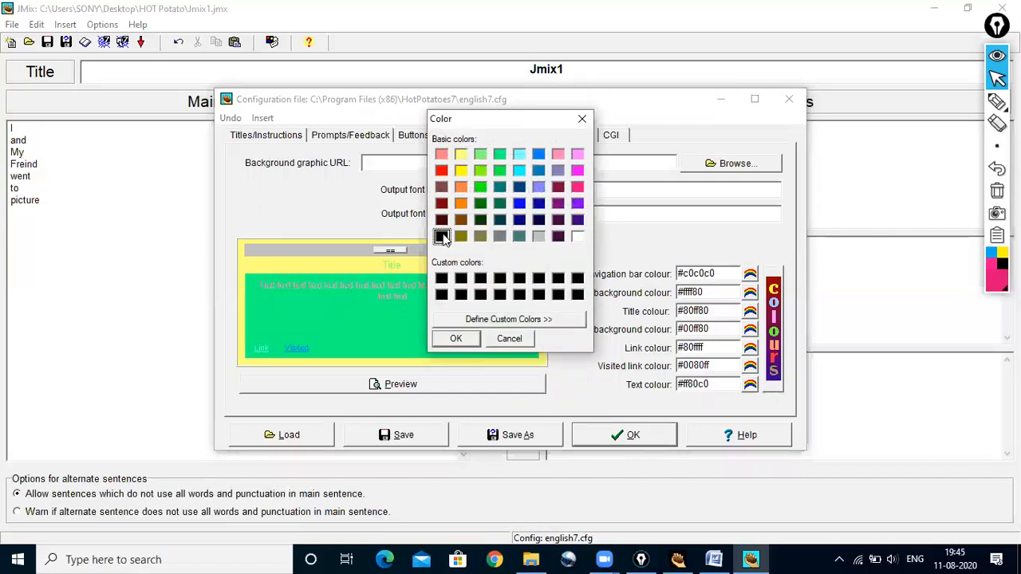
{"action": "left_click", "coordinate": [460, 339]}
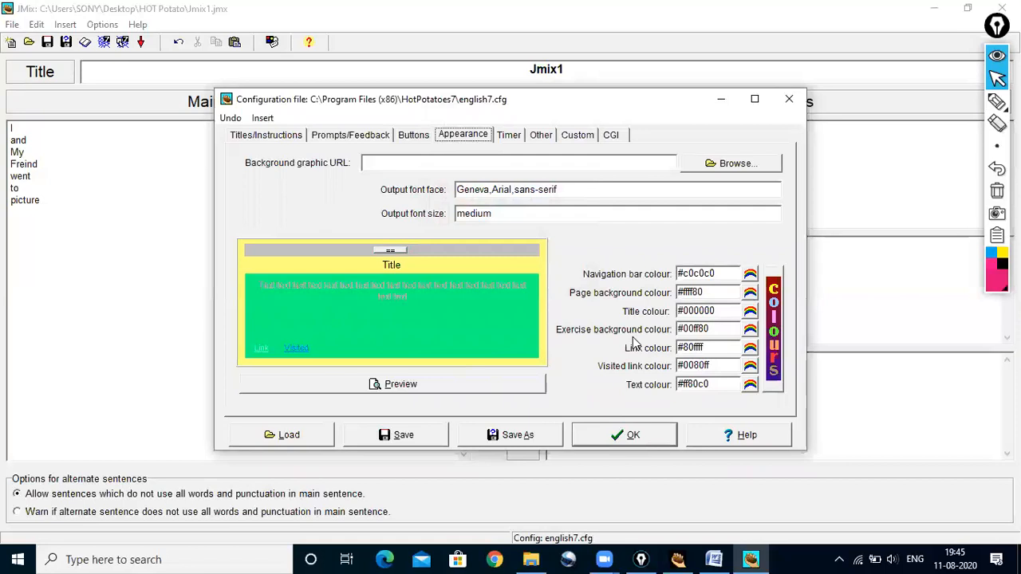
- Set the exercise background colour to light grey #c0c0c0 and the text colour to black #000000
{"action": "left_click", "coordinate": [750, 331]}
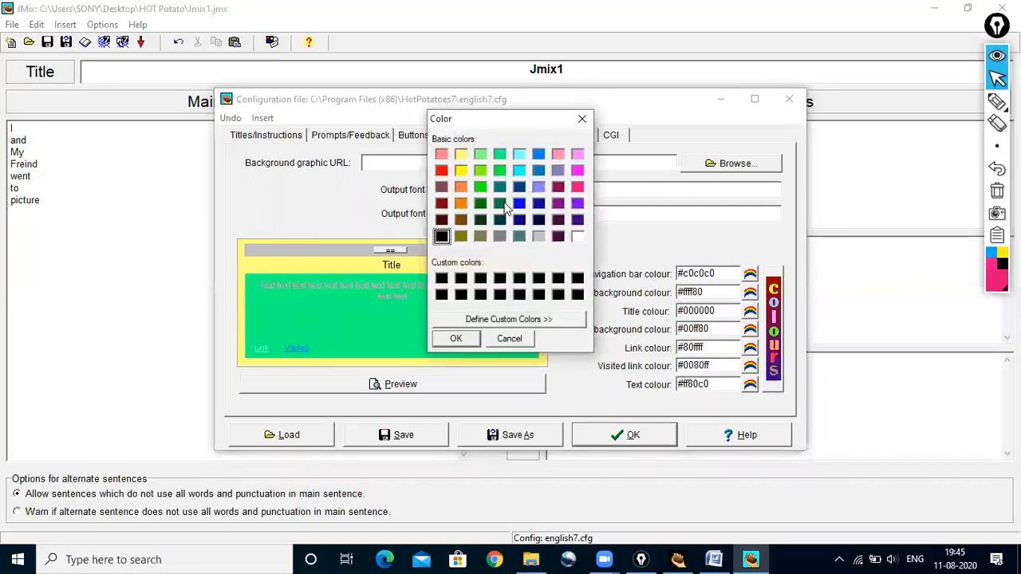
{"action": "left_click", "coordinate": [536, 235]}
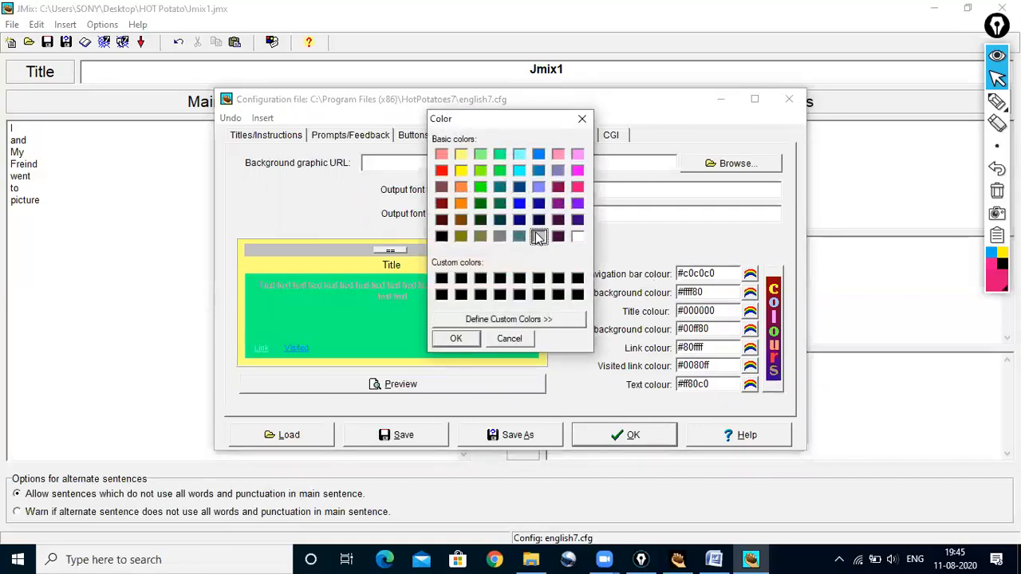
{"action": "left_click", "coordinate": [455, 338]}
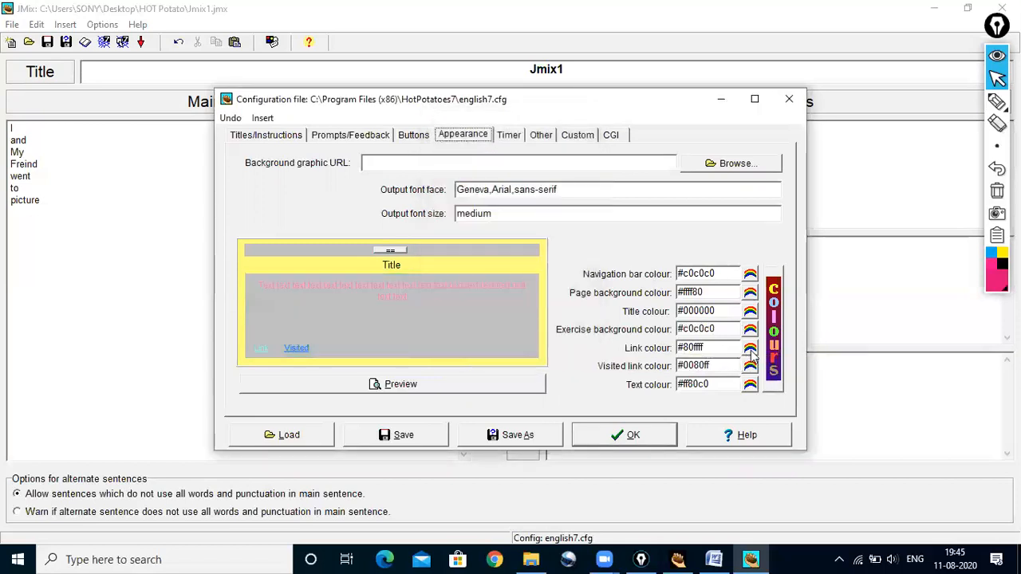
{"action": "left_click", "coordinate": [750, 384]}
{"action": "left_click", "coordinate": [442, 280]}
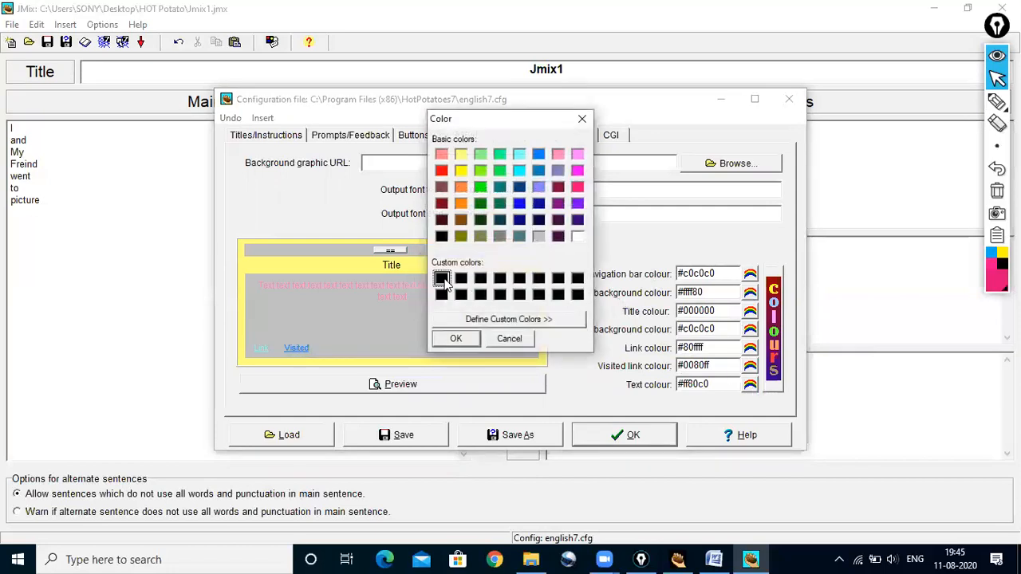
{"action": "left_click", "coordinate": [456, 339]}
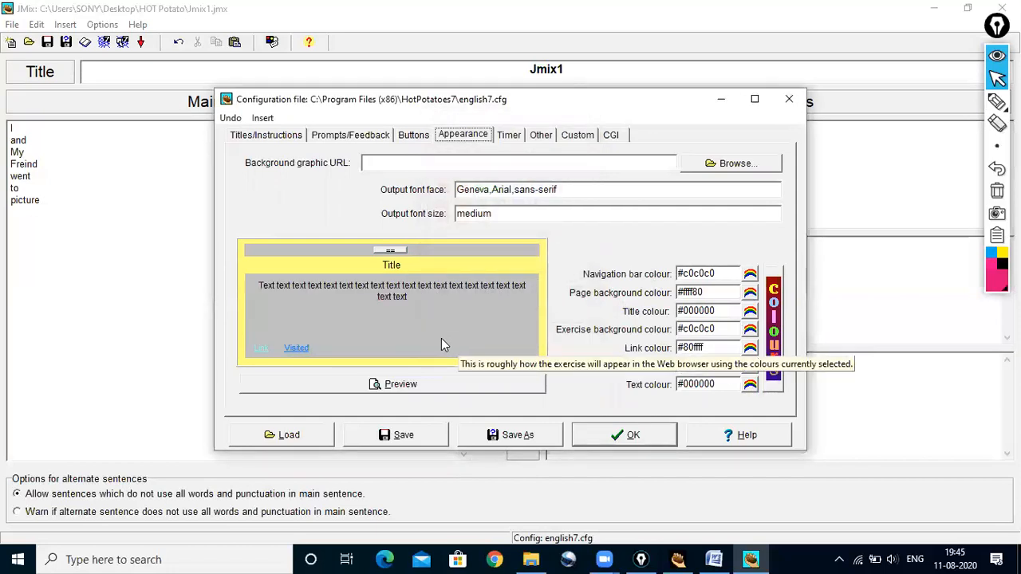
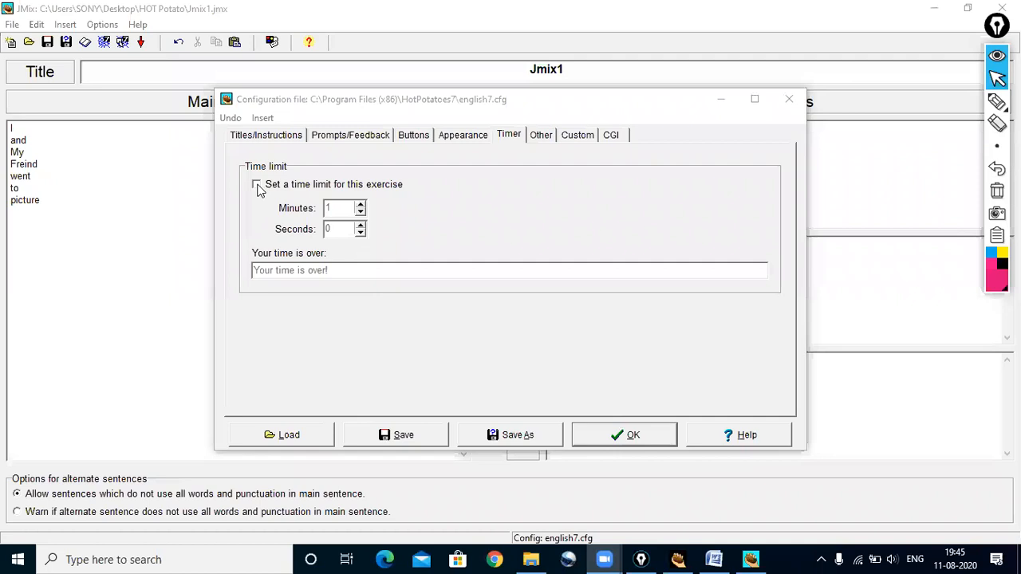
- Enable the 1-minute time limit and submission of results through CGI to an email address, and apply the configuration
{"action": "left_click", "coordinate": [257, 186]}
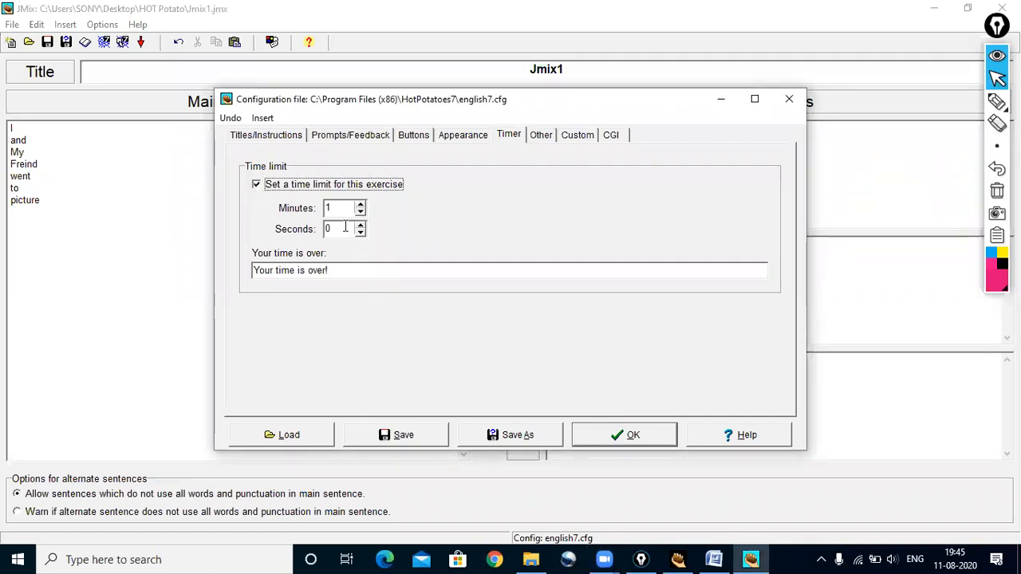
{"action": "left_click", "coordinate": [619, 137]}
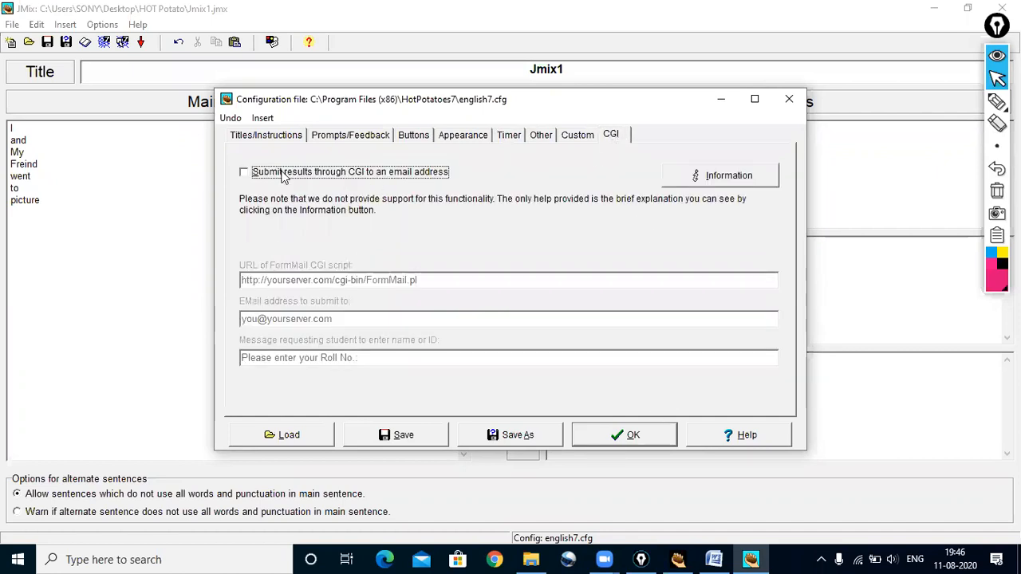
{"action": "left_click", "coordinate": [244, 173]}
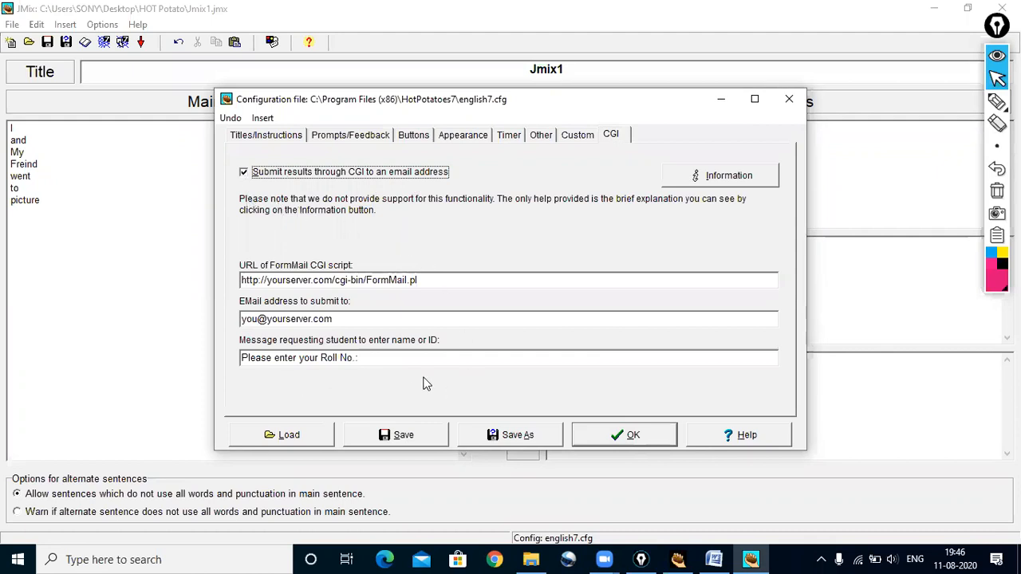
{"action": "left_click", "coordinate": [632, 436]}
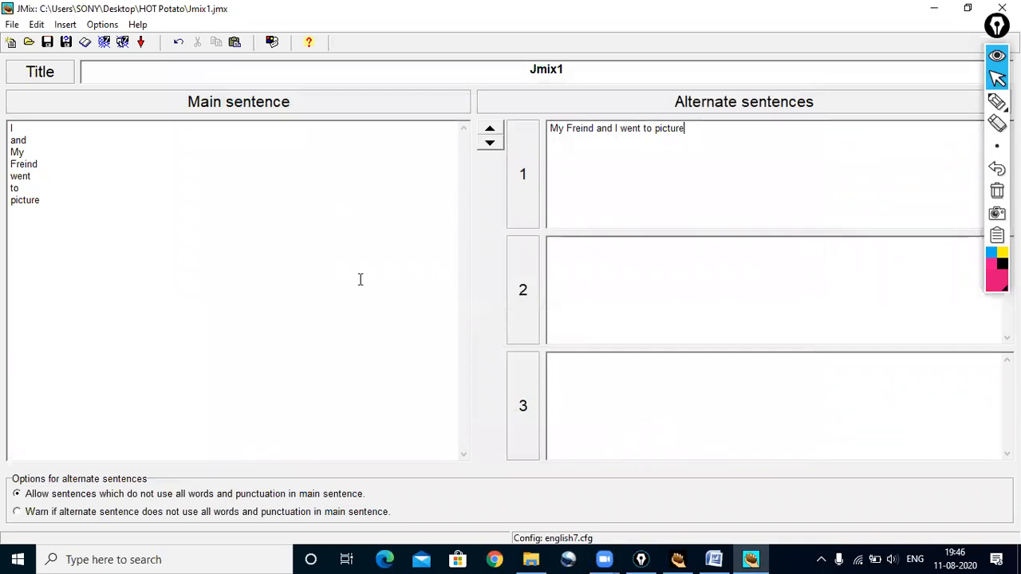
- Export the exercise as the standard web page Jmix1 in the HOT Potato folder, keeping "I" always capitalised, and view it in the browser
{"action": "left_click", "coordinate": [104, 46]}
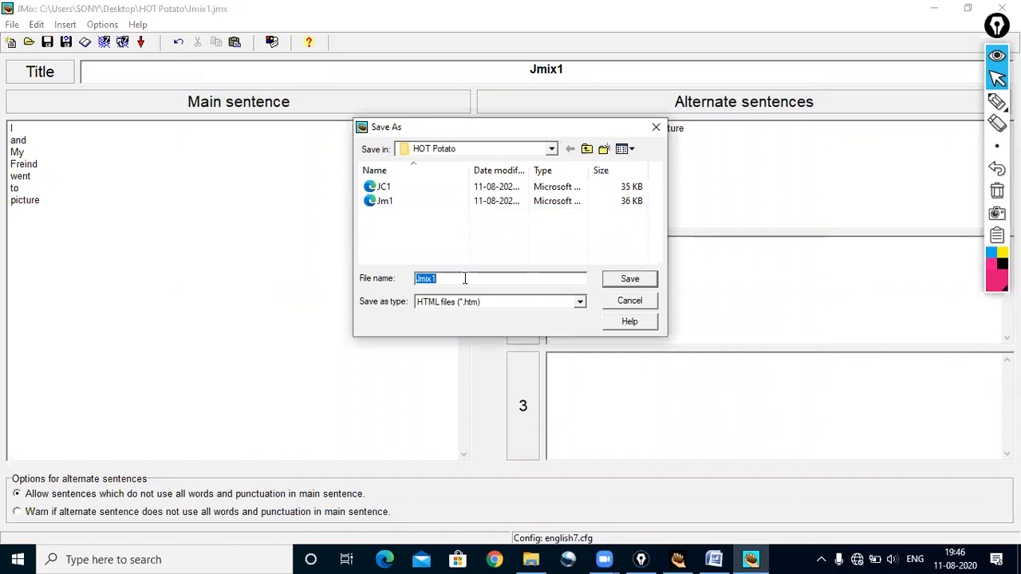
{"action": "left_click", "coordinate": [627, 279]}
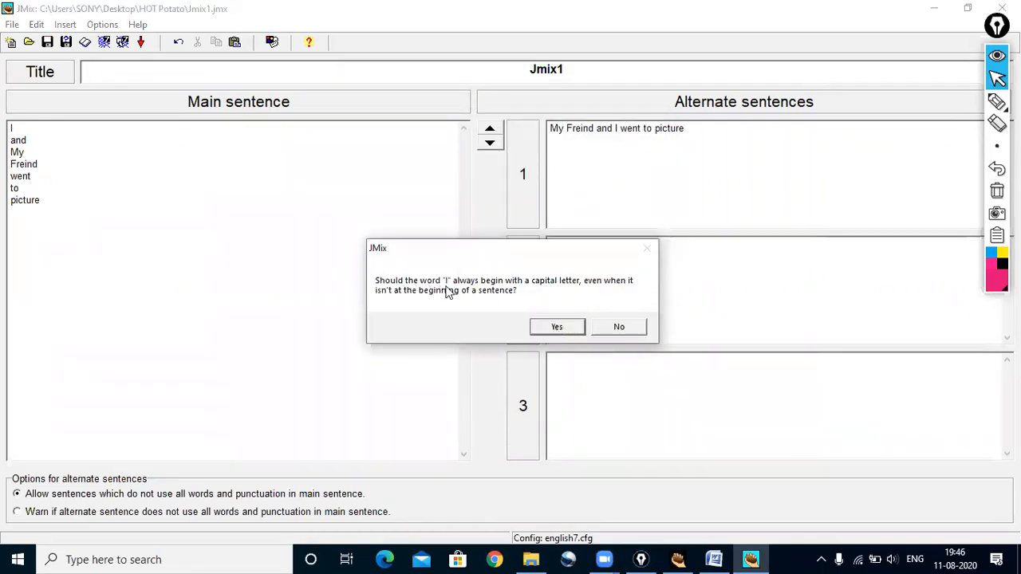
{"action": "left_click", "coordinate": [570, 327]}
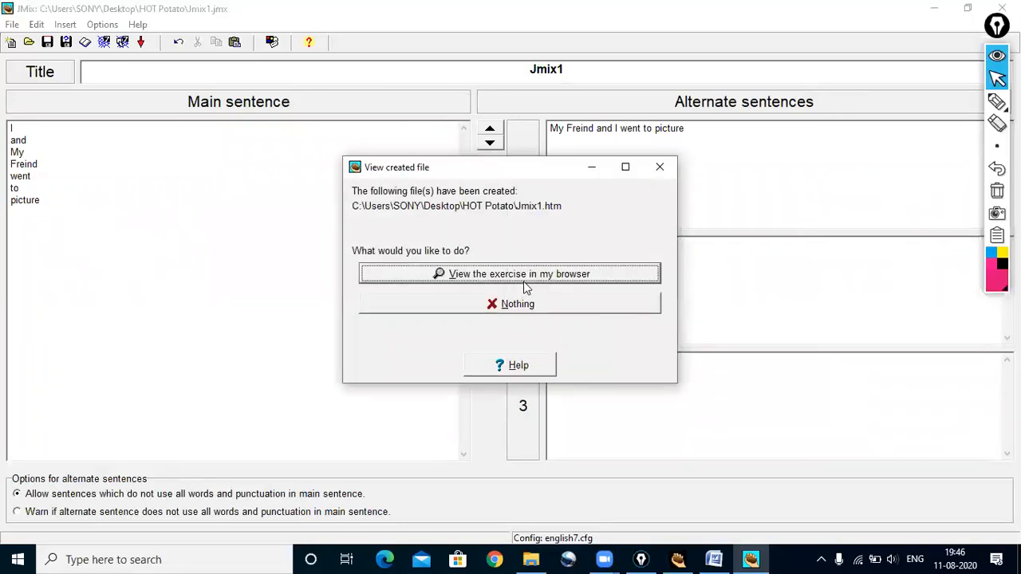
{"action": "left_click", "coordinate": [525, 274]}
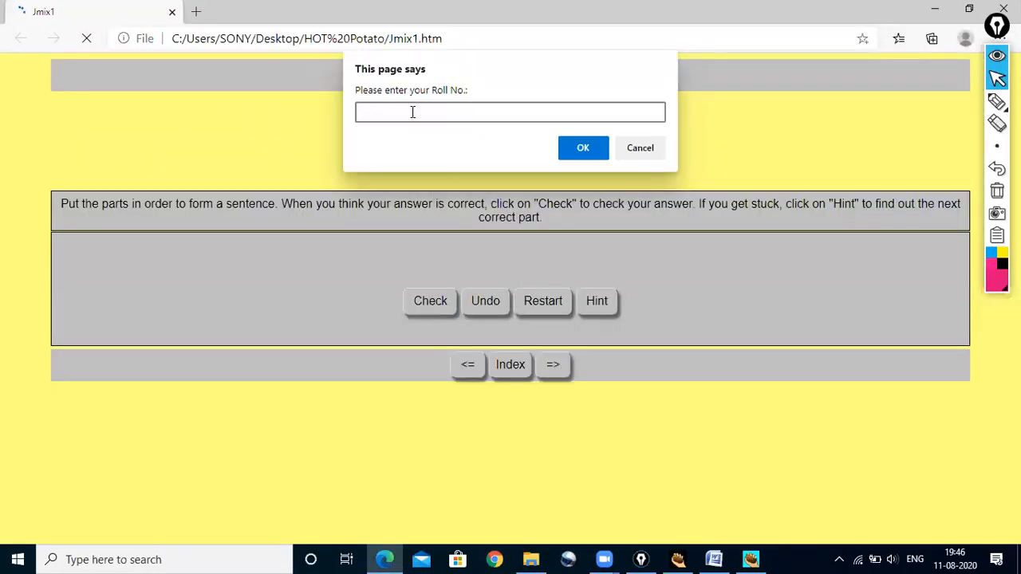
- Enter the student's roll number, build the sentence "I and My Freind went picture to" from the word parts, and check the answer
{"action": "type", "text": "23"}
{"action": "left_click", "coordinate": [579, 148]}
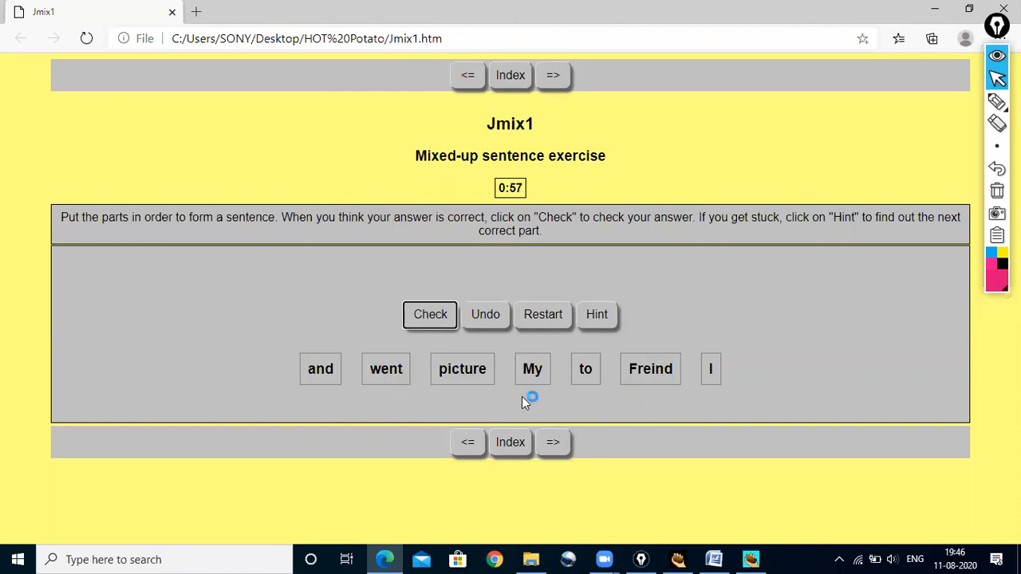
{"action": "left_click", "coordinate": [711, 372]}
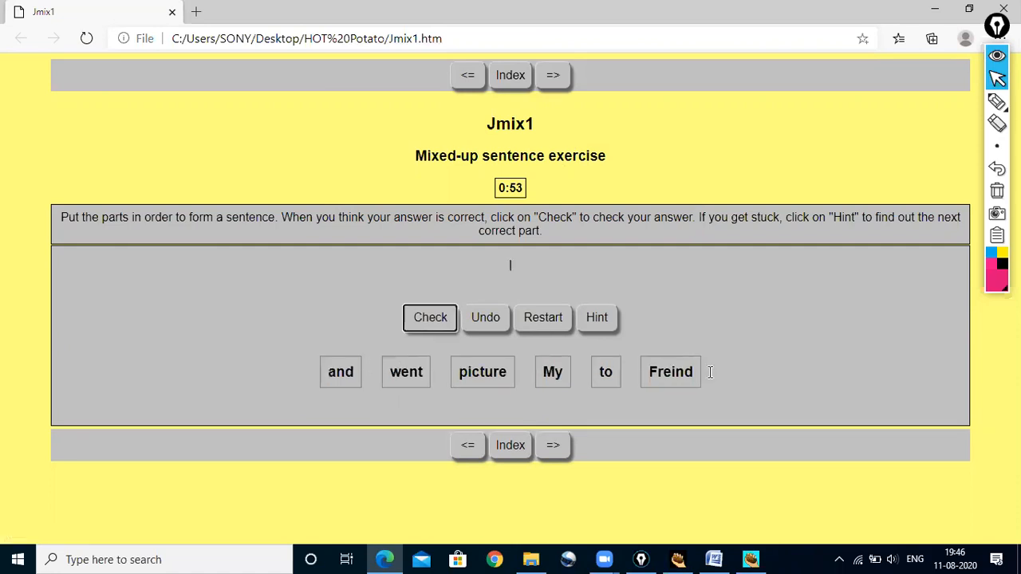
{"action": "left_click", "coordinate": [341, 376]}
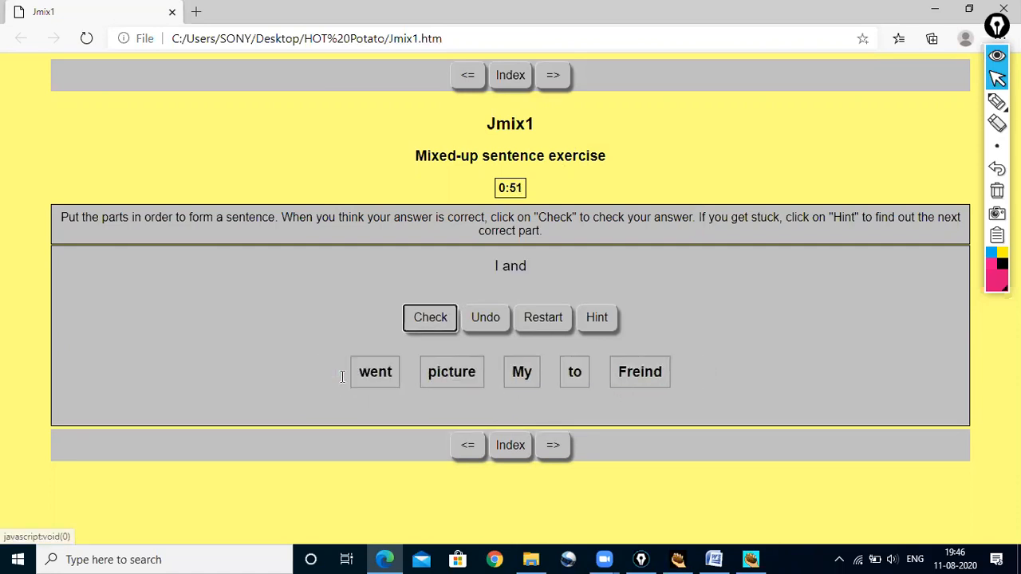
{"action": "left_click", "coordinate": [522, 375]}
{"action": "left_click", "coordinate": [611, 382]}
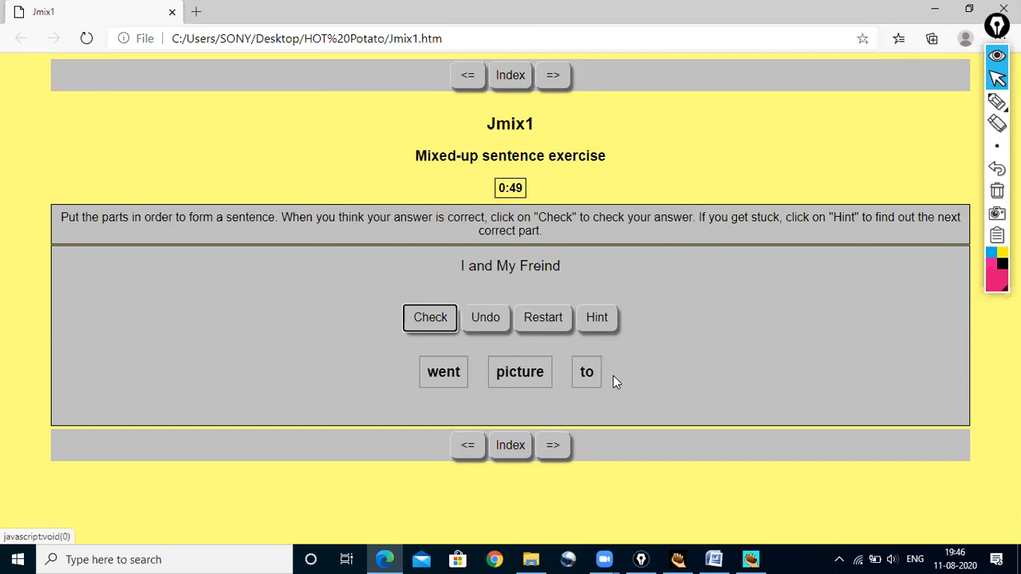
{"action": "left_click", "coordinate": [455, 381]}
{"action": "left_click", "coordinate": [486, 373]}
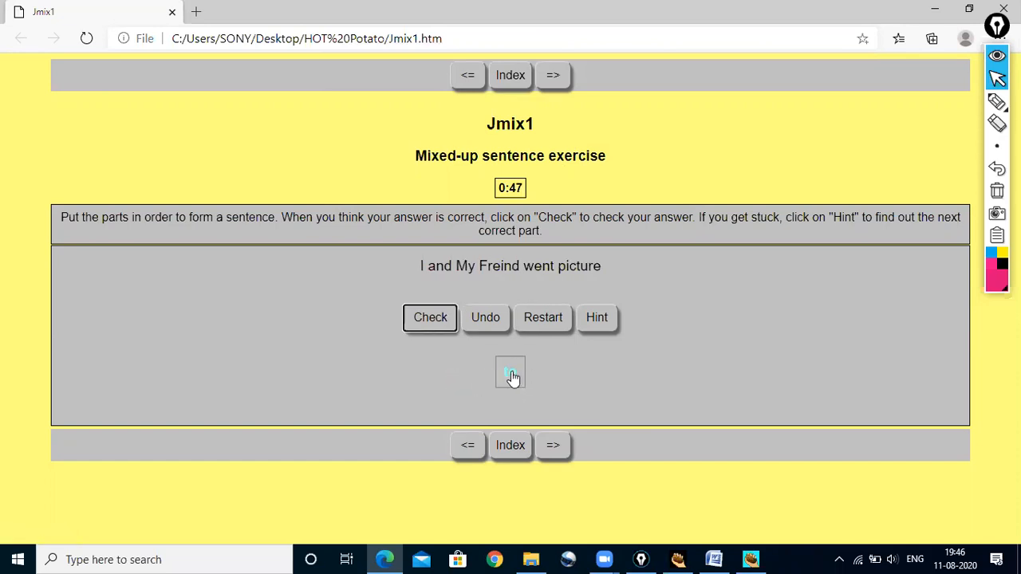
{"action": "left_click", "coordinate": [510, 373]}
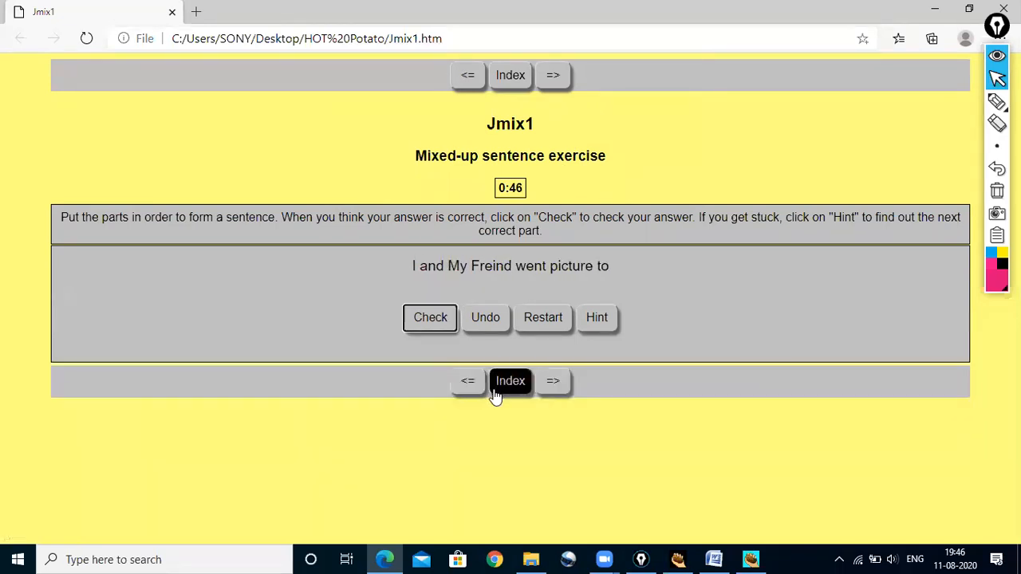
{"action": "left_click", "coordinate": [429, 319]}
- Dismiss the feedback, complete the sentence as "I and My Freind went to picture", and check the answer
{"action": "left_click", "coordinate": [516, 323]}
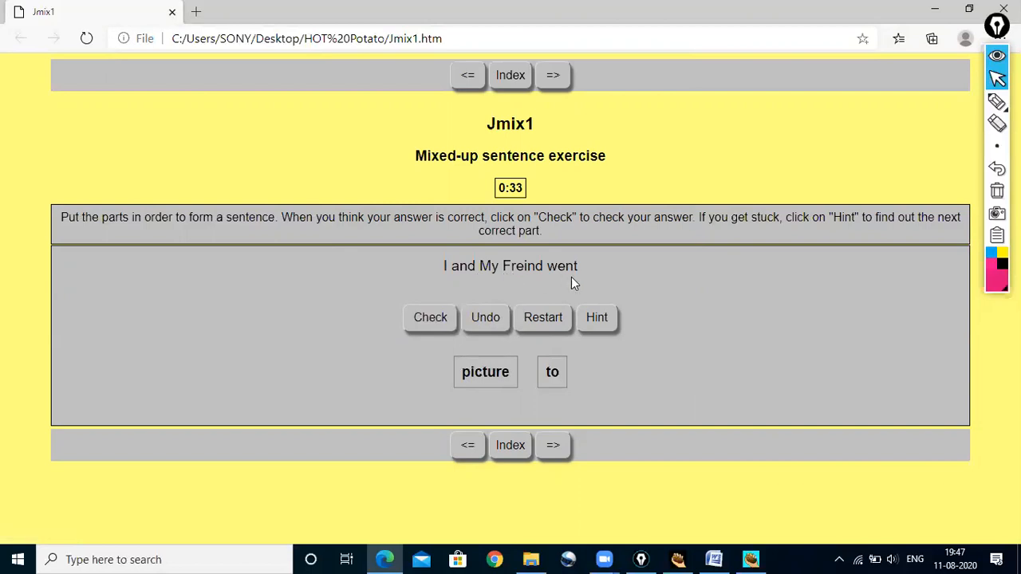
{"action": "left_click", "coordinate": [549, 374]}
{"action": "left_click", "coordinate": [515, 384]}
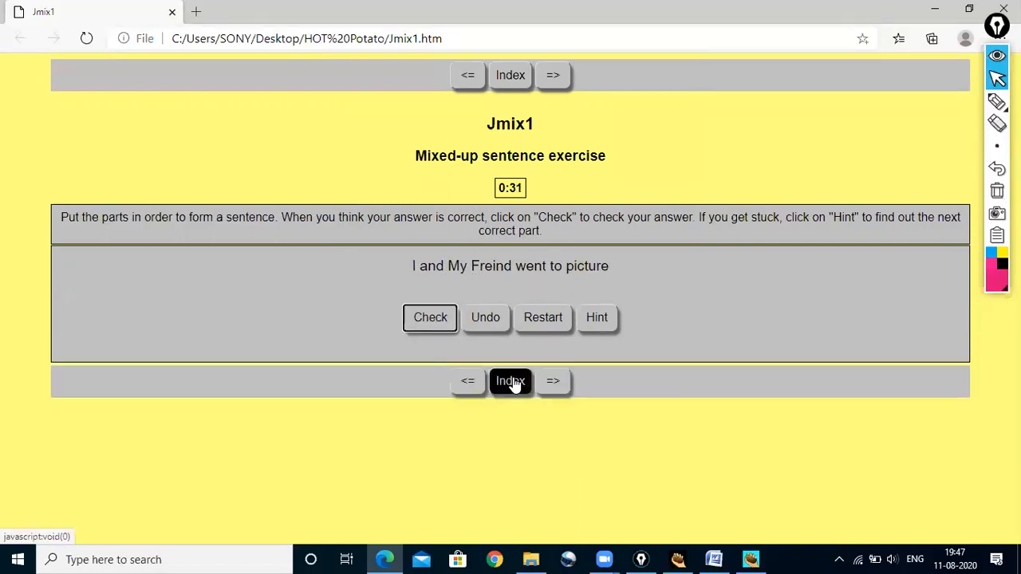
{"action": "left_click", "coordinate": [435, 319]}
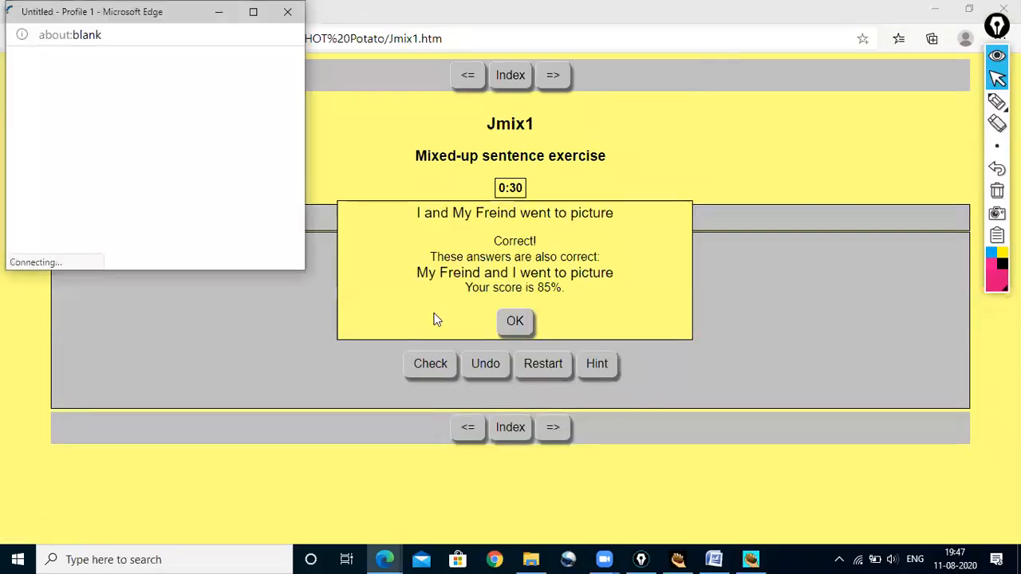
- Close the results submission window and the feedback box, and leave the browser to return to the JMix editor
{"action": "left_click", "coordinate": [288, 12]}
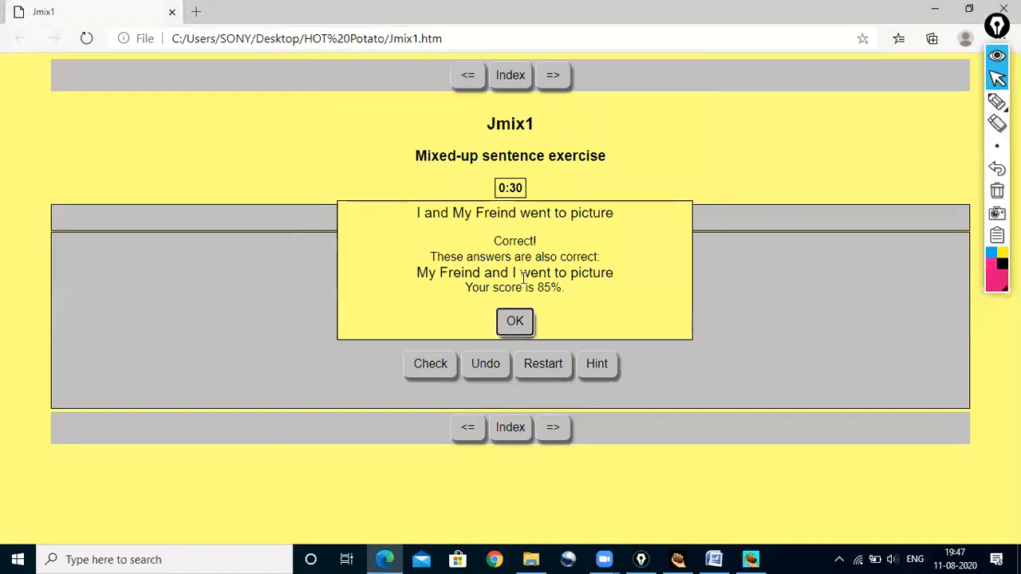
{"action": "double_click", "coordinate": [516, 323]}
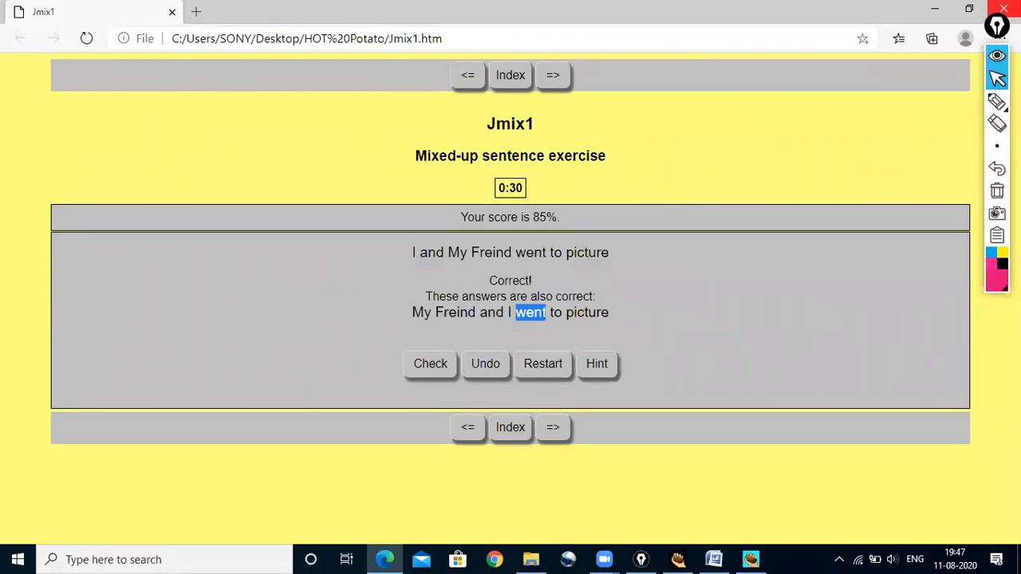
{"action": "left_click", "coordinate": [1004, 8]}
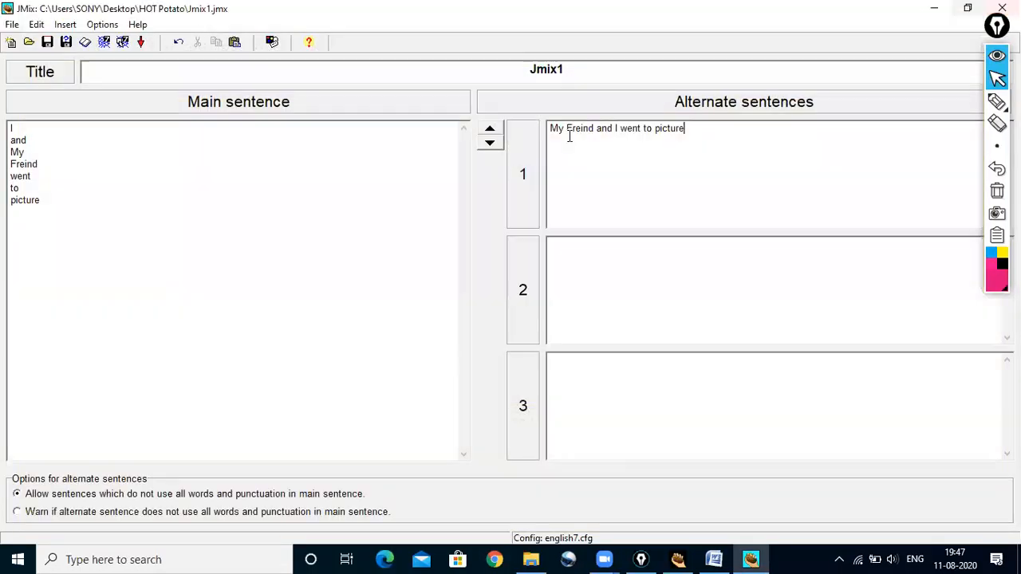
- Export the drag-and-drop version of the exercise as the web page Jmix12, keeping "I" always capitalised, and view it in the browser
{"action": "left_click", "coordinate": [124, 44]}
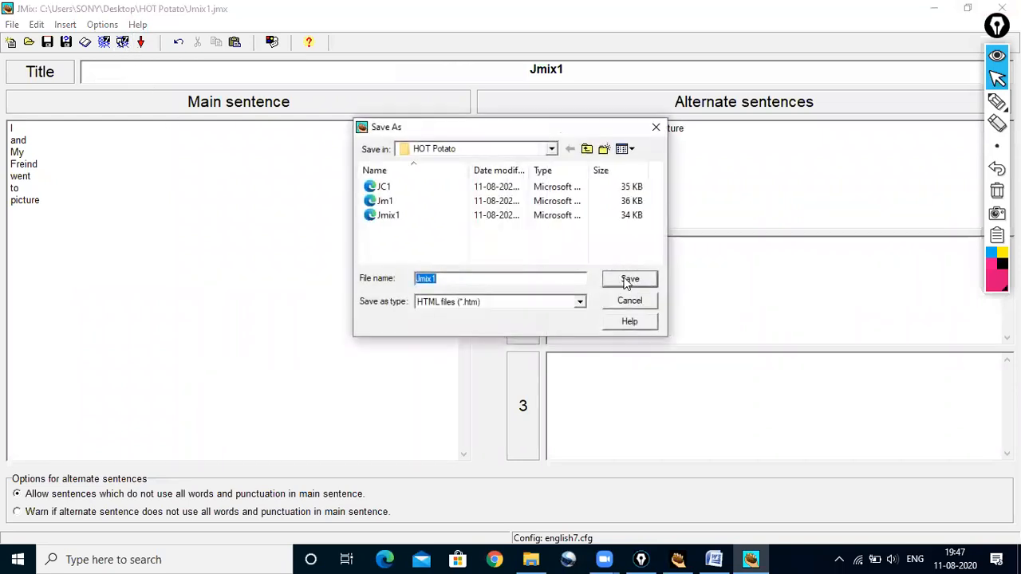
{"action": "left_click", "coordinate": [443, 275]}
{"action": "type", "text": "2"}
{"action": "left_click", "coordinate": [618, 280]}
{"action": "left_click", "coordinate": [564, 333]}
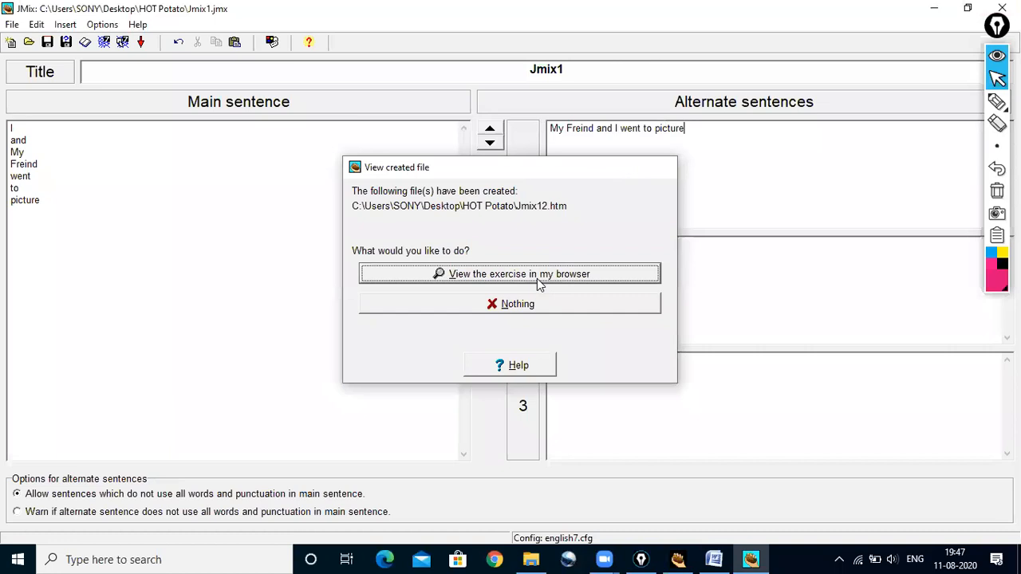
{"action": "left_click", "coordinate": [538, 284]}
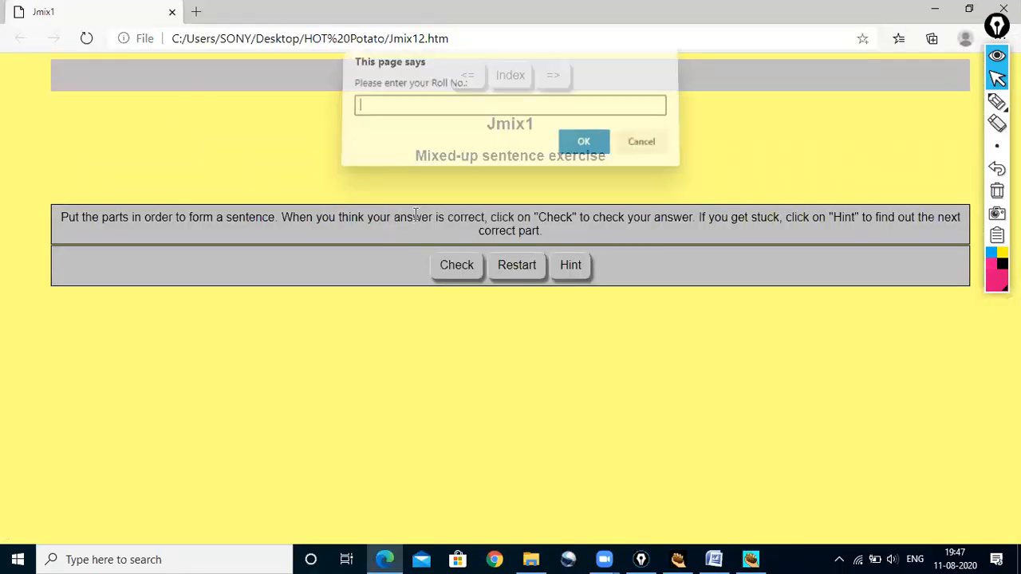
- Enter the student's roll number, arrange the word parts into "I and My Freind went to picture", and check the answer
{"action": "type", "text": "1"}
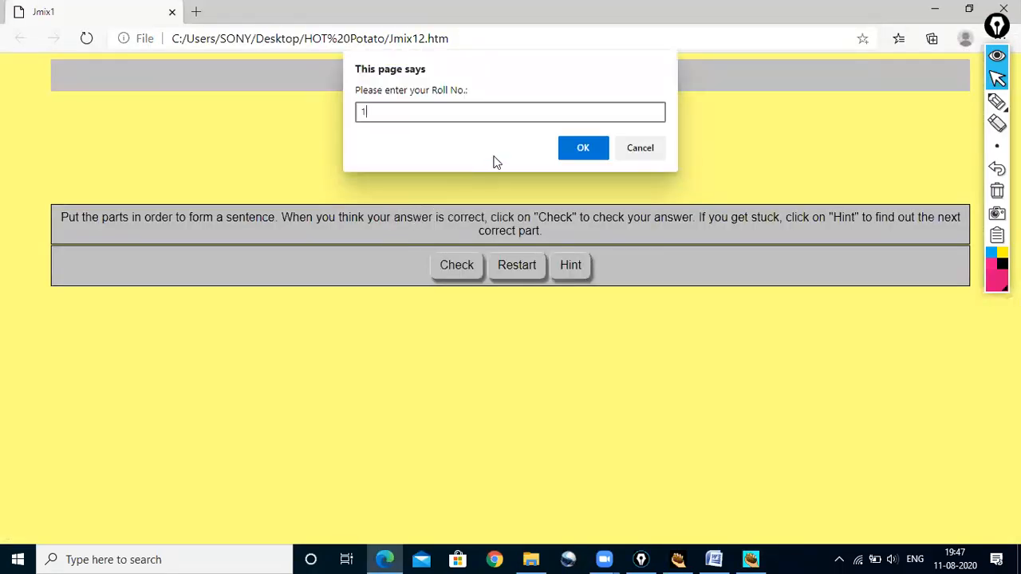
{"action": "left_click", "coordinate": [583, 148]}
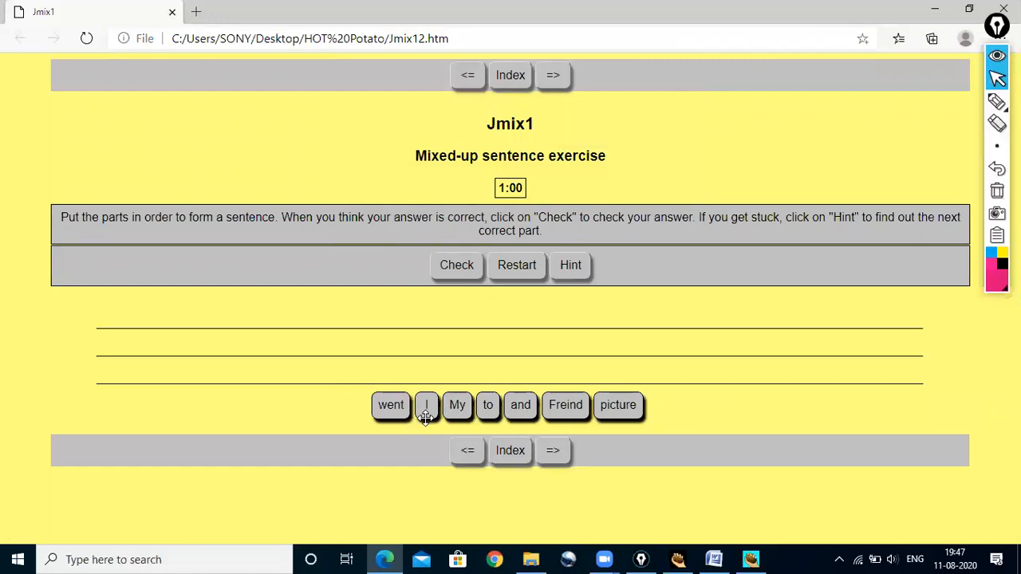
{"action": "left_click_drag", "start_coordinate": [429, 409], "coordinate": [145, 313]}
{"action": "left_click_drag", "start_coordinate": [518, 402], "coordinate": [177, 307]}
{"action": "left_click_drag", "start_coordinate": [456, 405], "coordinate": [214, 312]}
{"action": "left_click_drag", "start_coordinate": [561, 403], "coordinate": [260, 312]}
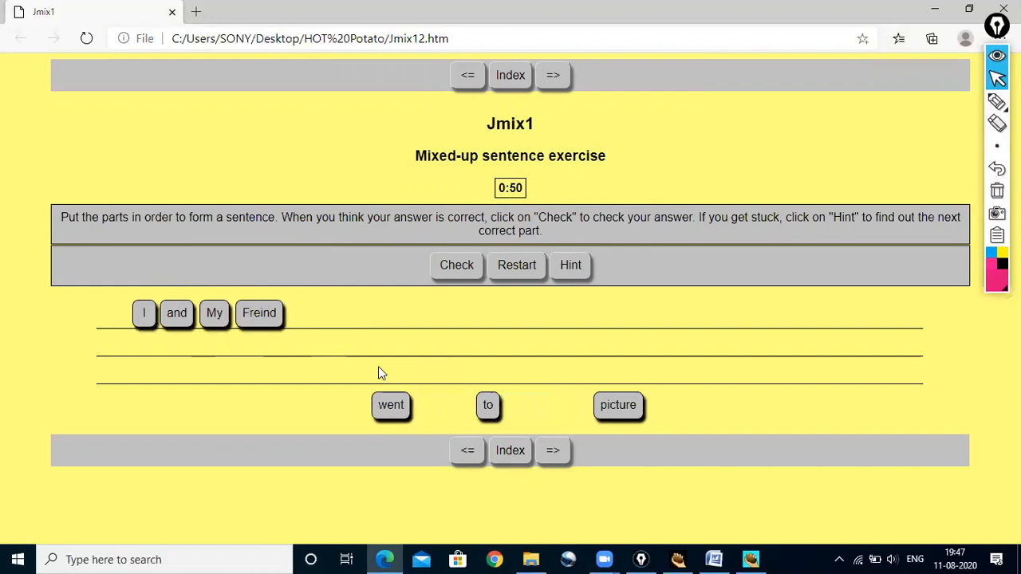
{"action": "left_click_drag", "start_coordinate": [403, 409], "coordinate": [311, 311]}
{"action": "left_click_drag", "start_coordinate": [484, 403], "coordinate": [337, 314]}
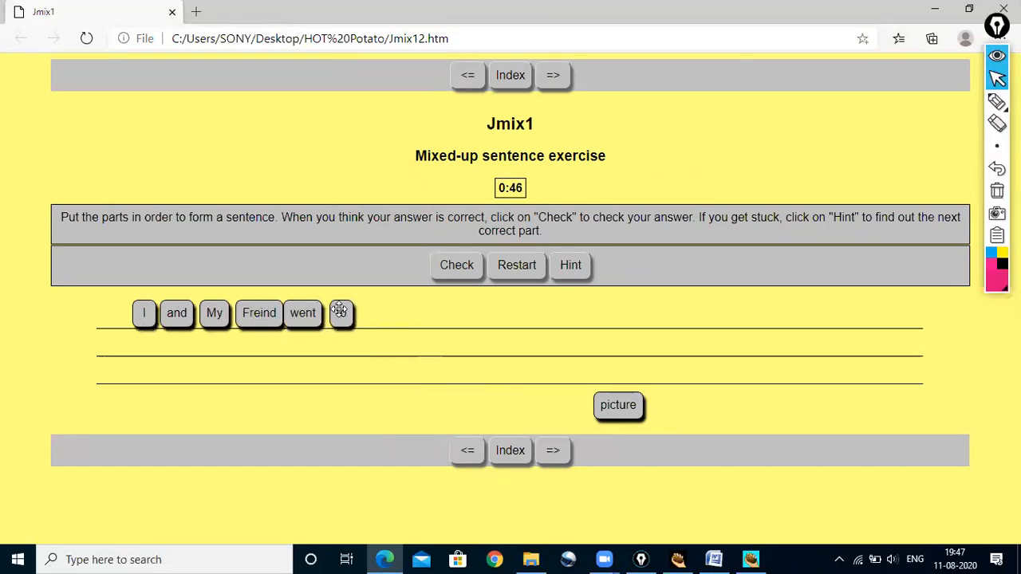
{"action": "left_click_drag", "start_coordinate": [594, 396], "coordinate": [384, 314]}
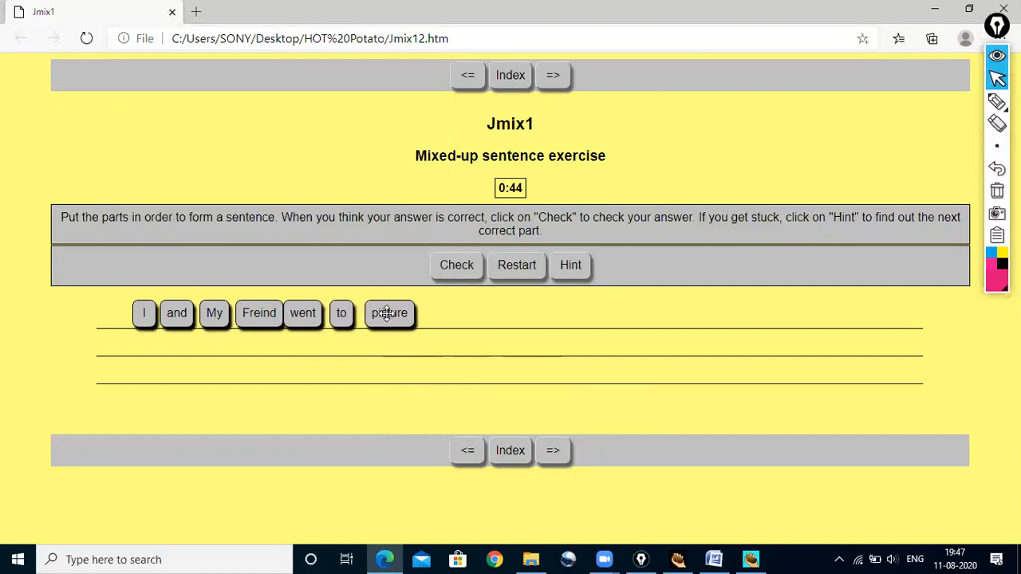
{"action": "left_click", "coordinate": [456, 268]}
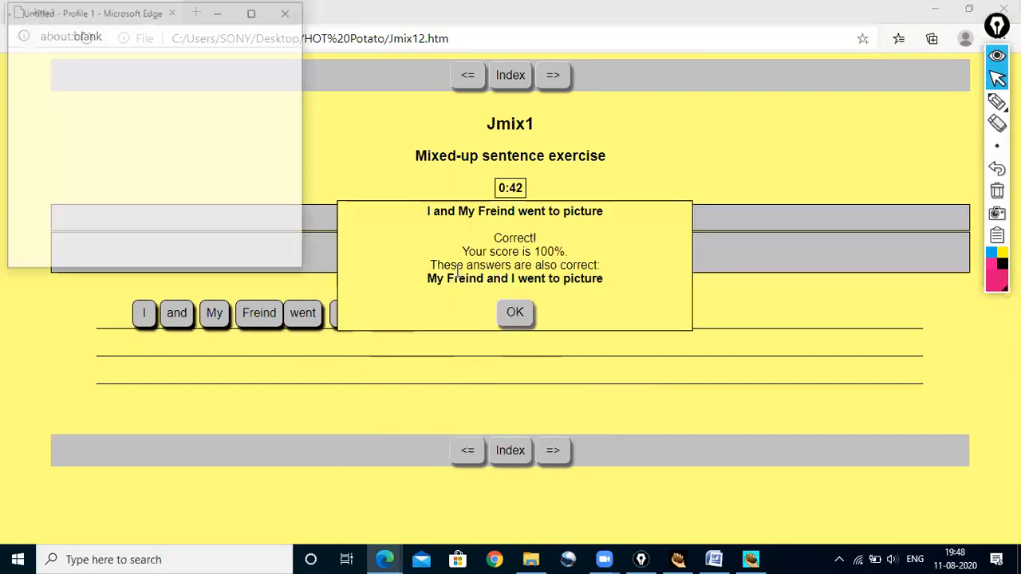
- Close the results window, the feedback box and the browser, and exit JMix while saving the changes to Jmix1.jmx
{"action": "left_click", "coordinate": [287, 11]}
{"action": "left_click", "coordinate": [513, 313]}
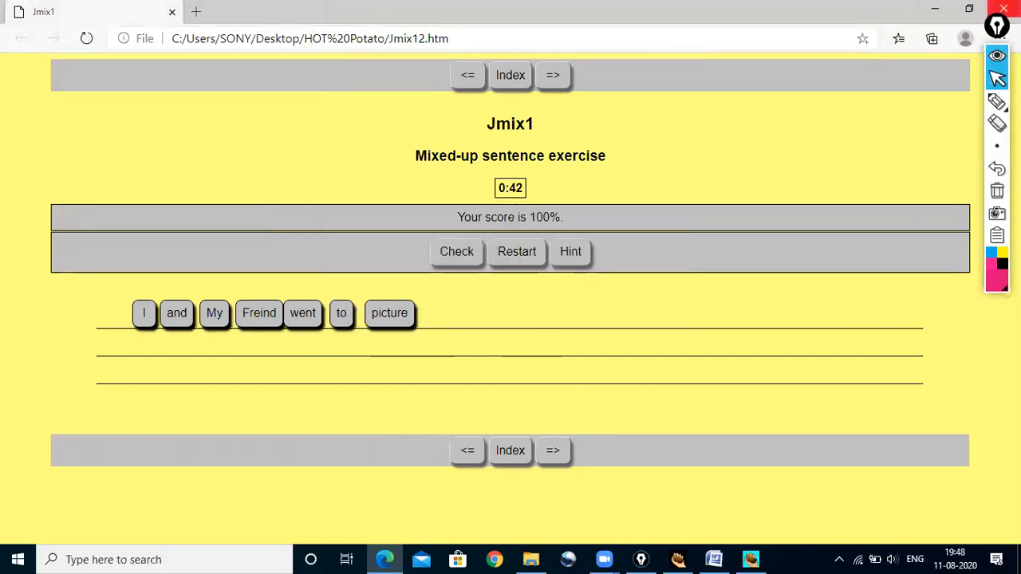
{"action": "left_click", "coordinate": [1003, 8]}
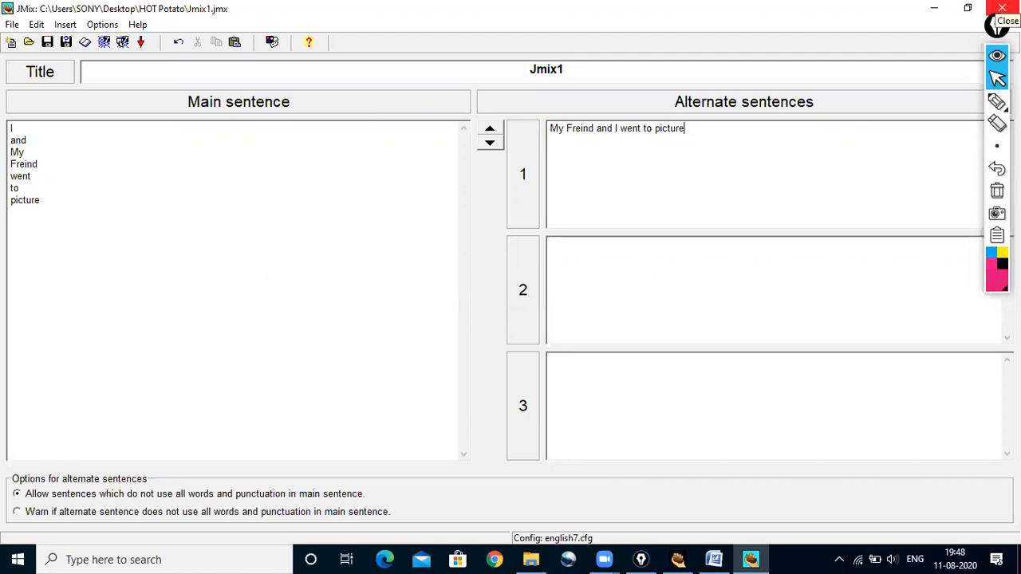
{"action": "left_click", "coordinate": [1002, 8]}
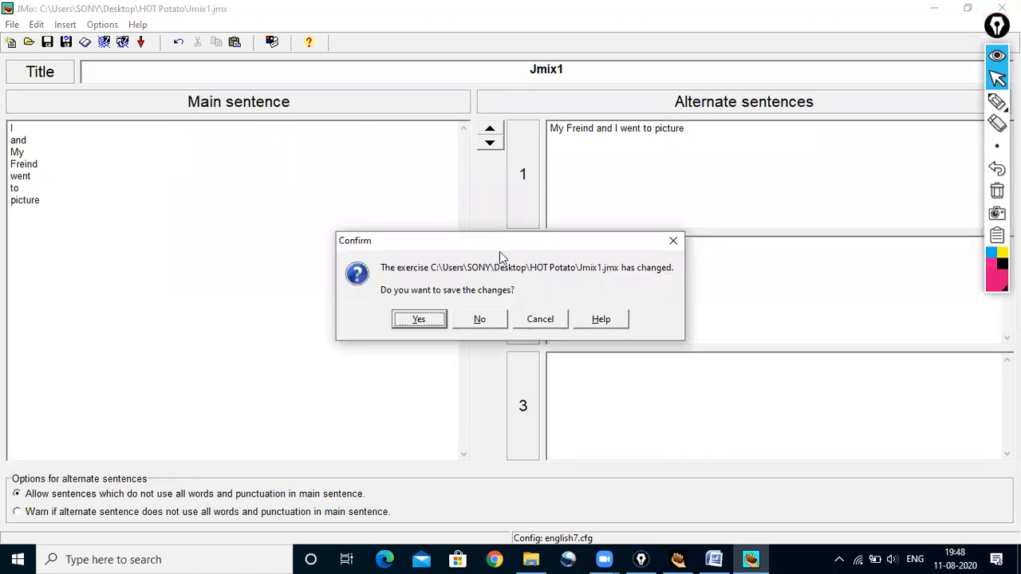
{"action": "left_click", "coordinate": [413, 321]}
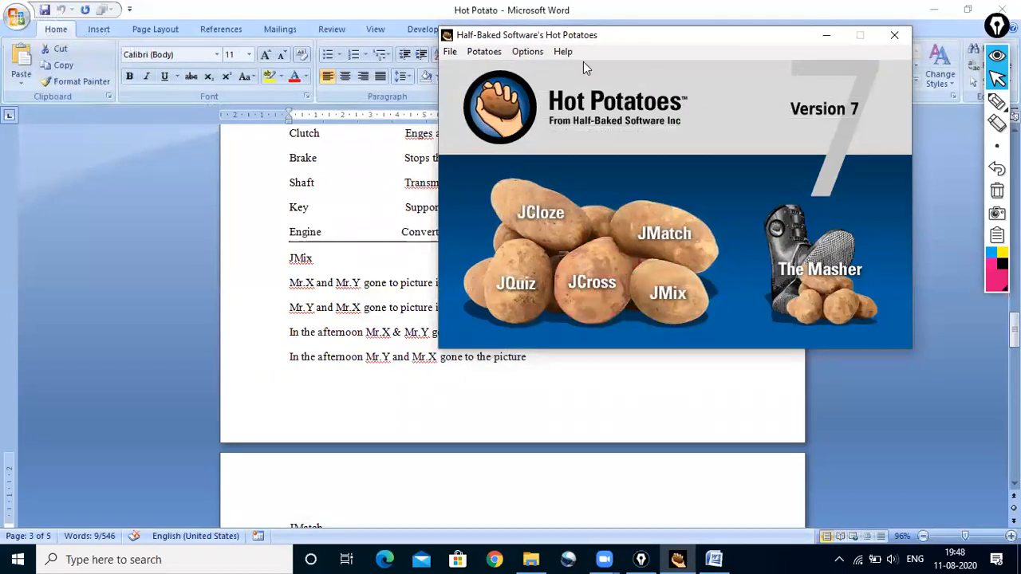
- Start a new JCross crossword exercise from Hot Potatoes and give it the title "Jcross1"
{"action": "left_click", "coordinate": [603, 285]}
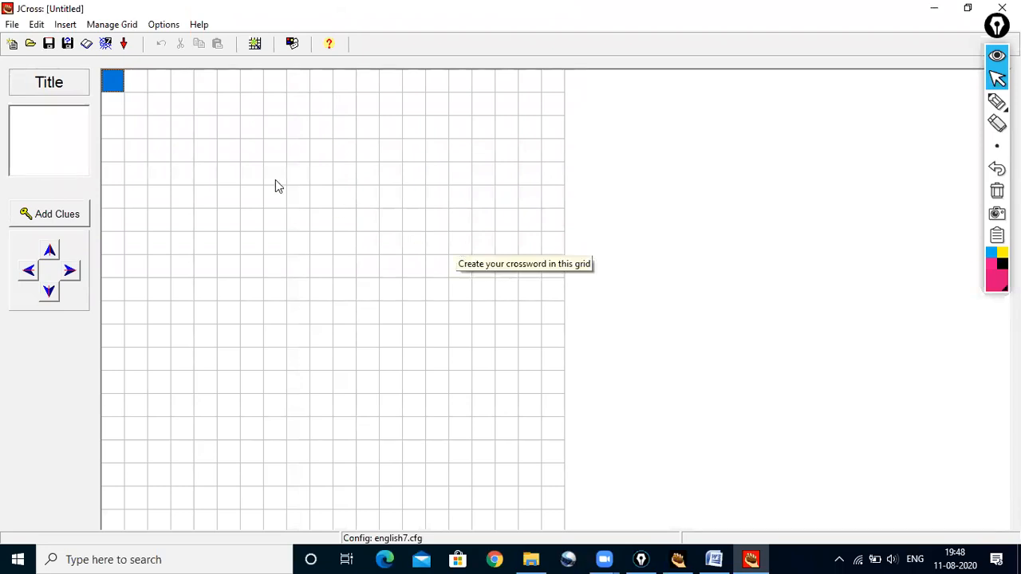
{"action": "left_click", "coordinate": [26, 115]}
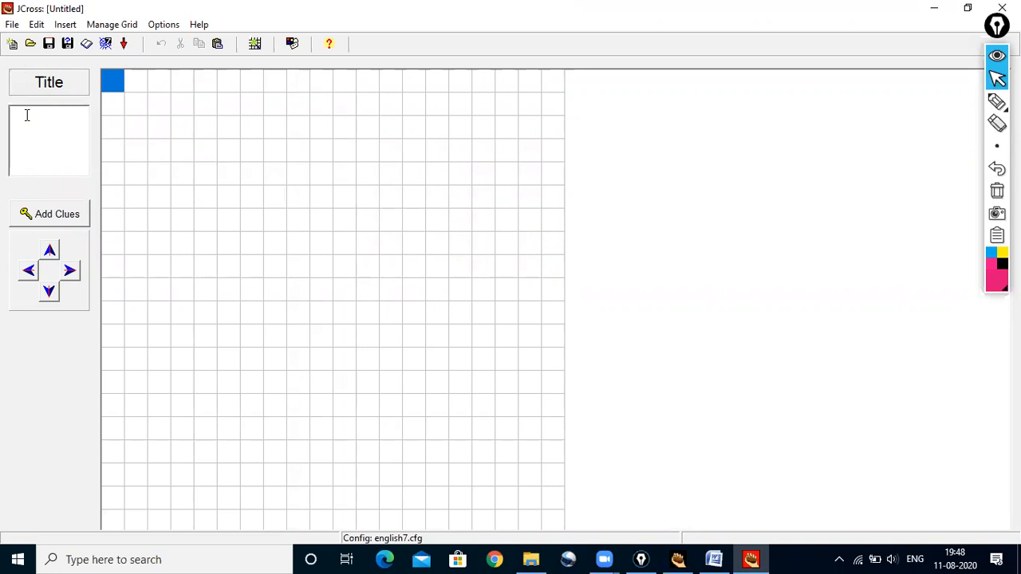
{"action": "type", "text": "Jcross1"}
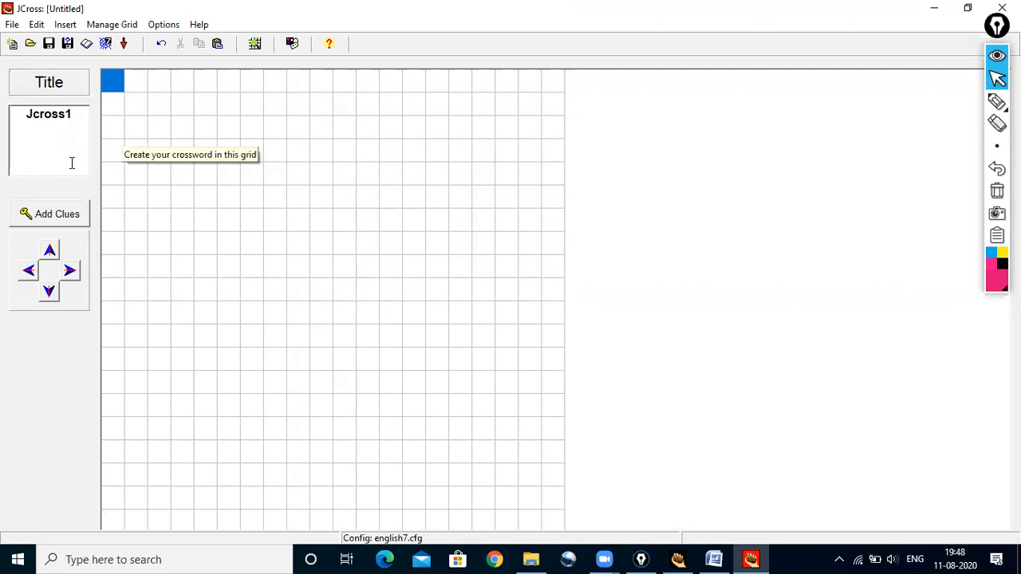
- Open the automatic crossword grid maker and add the word "Gear" copied from the JCROSS list in the Word document
{"action": "left_click", "coordinate": [255, 45]}
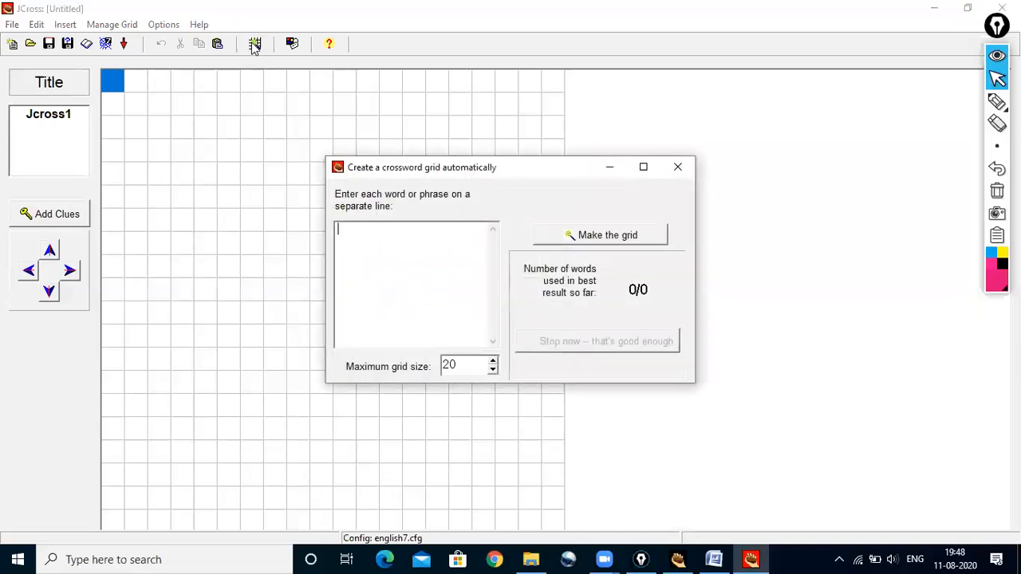
{"action": "left_click", "coordinate": [713, 559]}
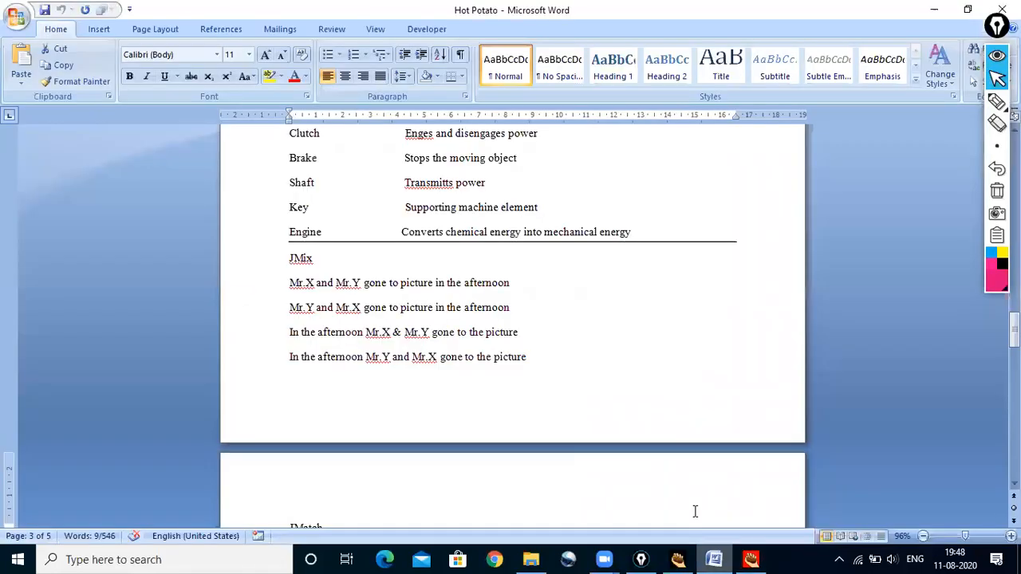
{"action": "scroll", "coordinate": [576, 374], "scroll_direction": "up", "scroll_amount": 1}
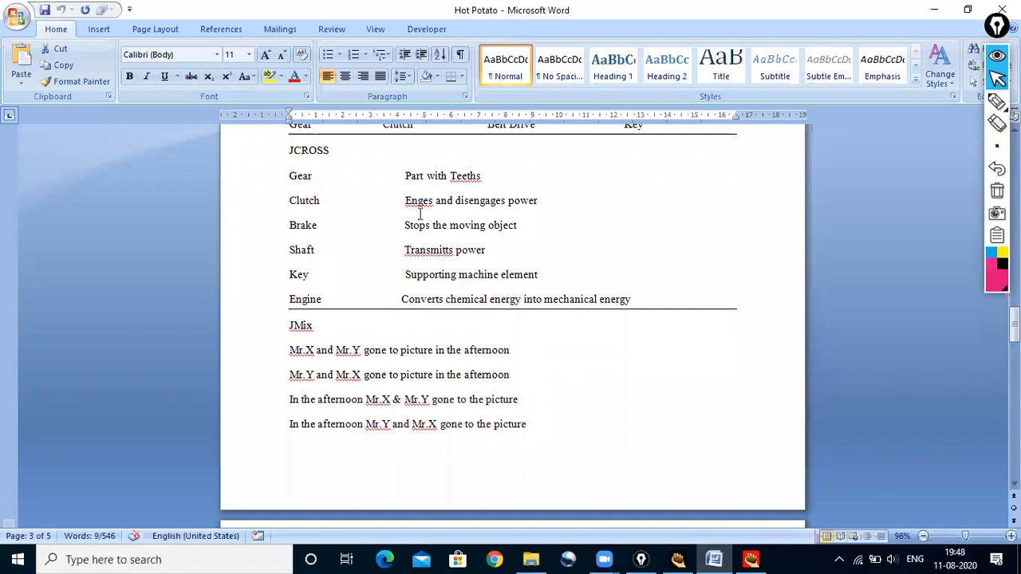
{"action": "left_click_drag", "start_coordinate": [404, 176], "coordinate": [490, 276]}
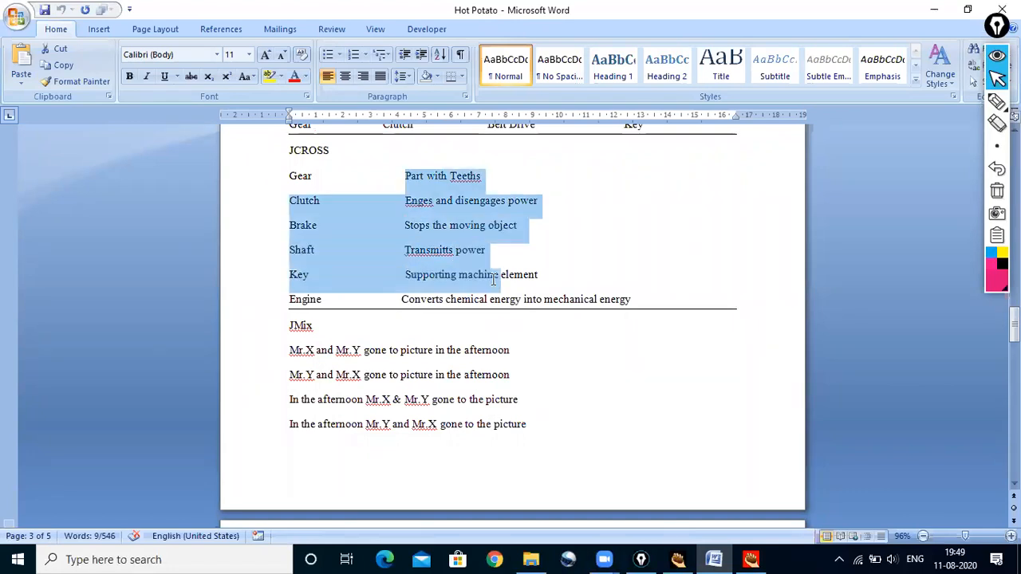
{"action": "left_click", "coordinate": [403, 276]}
{"action": "left_click_drag", "start_coordinate": [289, 176], "coordinate": [313, 177]}
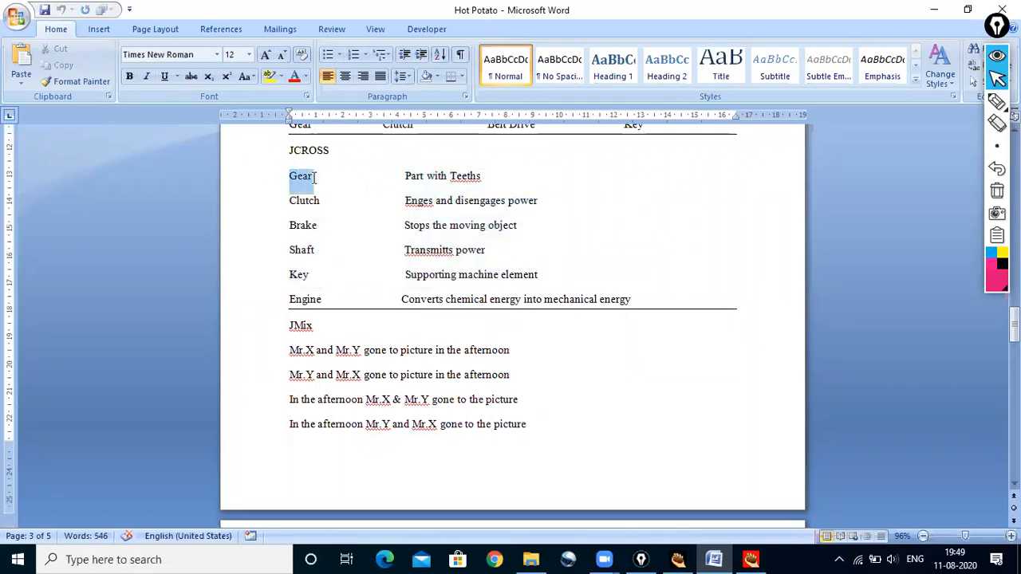
{"action": "right_click", "coordinate": [308, 182]}
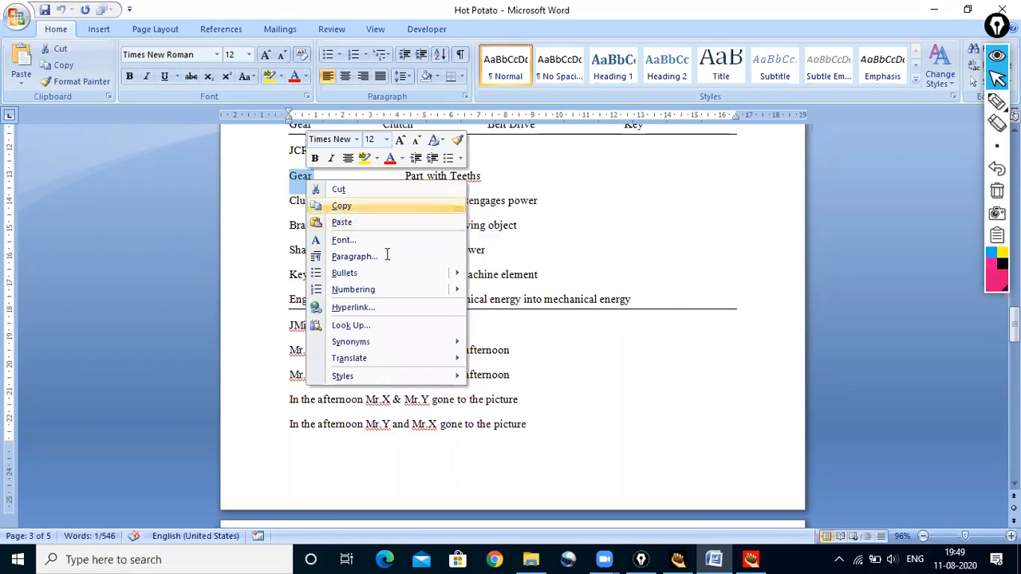
{"action": "left_click", "coordinate": [341, 206]}
{"action": "left_click", "coordinate": [750, 559]}
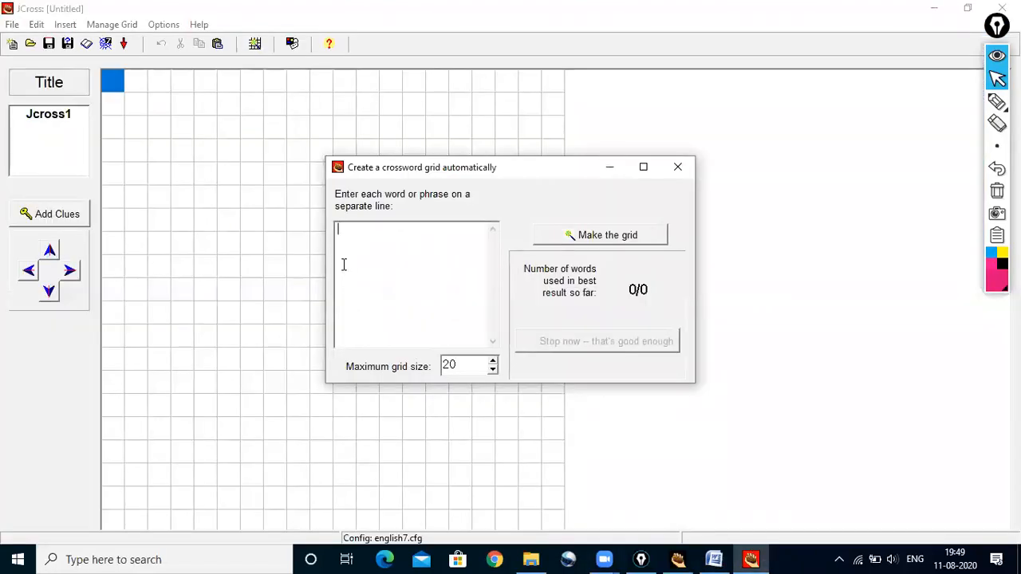
{"action": "key", "text": "ctrl+v"}
- Copy "Clutch" and "Brake" from the Word document's JCROSS list onto separate lines of the grid maker's word list
{"action": "left_click", "coordinate": [714, 559]}
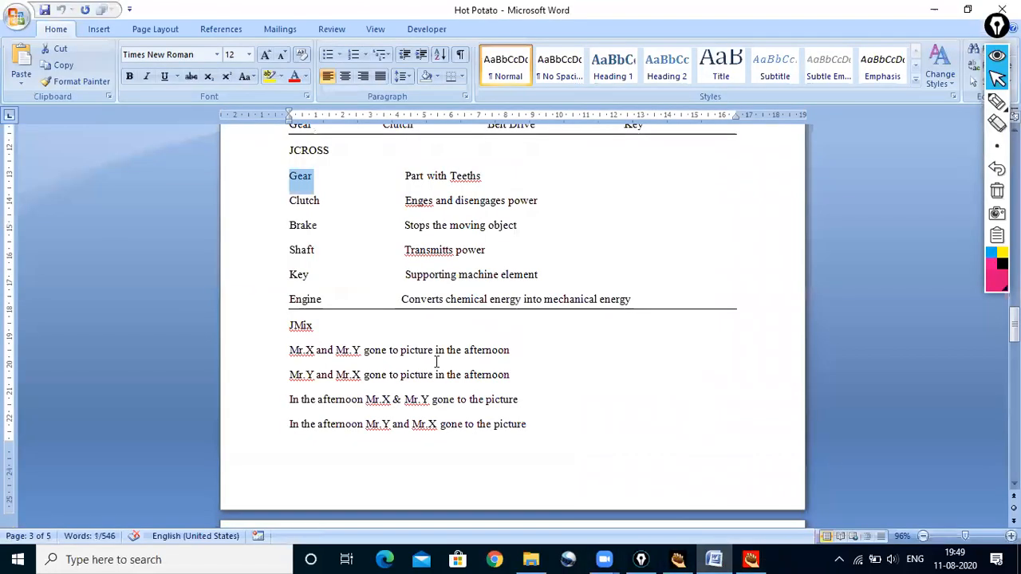
{"action": "left_click_drag", "start_coordinate": [289, 203], "coordinate": [341, 203]}
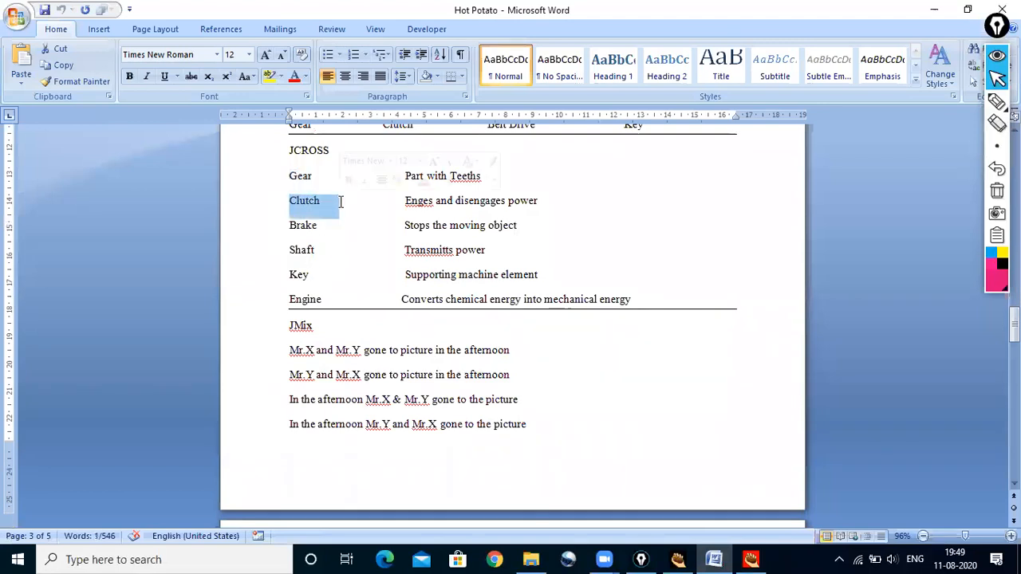
{"action": "left_click", "coordinate": [750, 559]}
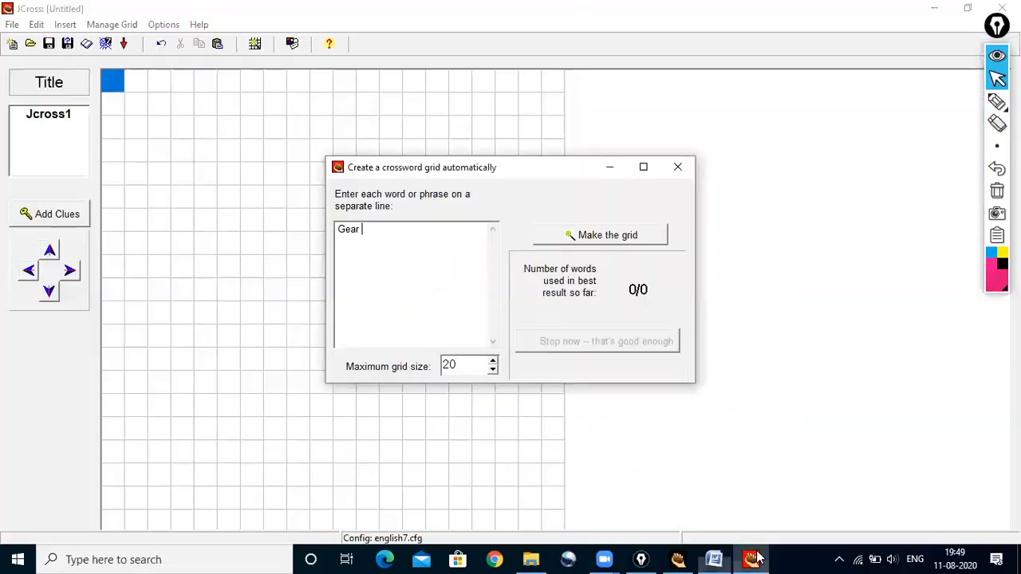
{"action": "key", "text": "Return"}
{"action": "key", "text": "ctrl+v"}
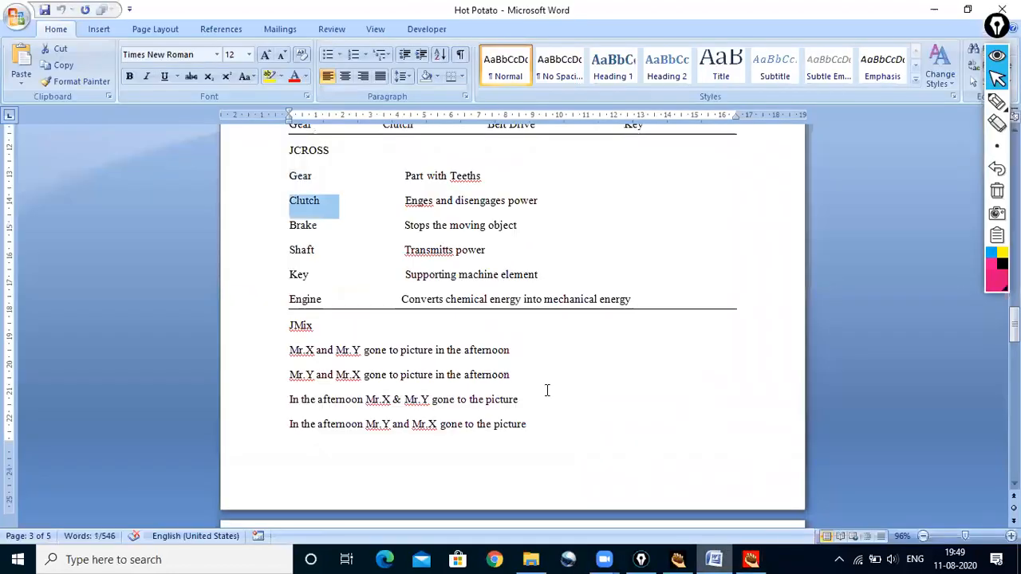
{"action": "left_click", "coordinate": [714, 559]}
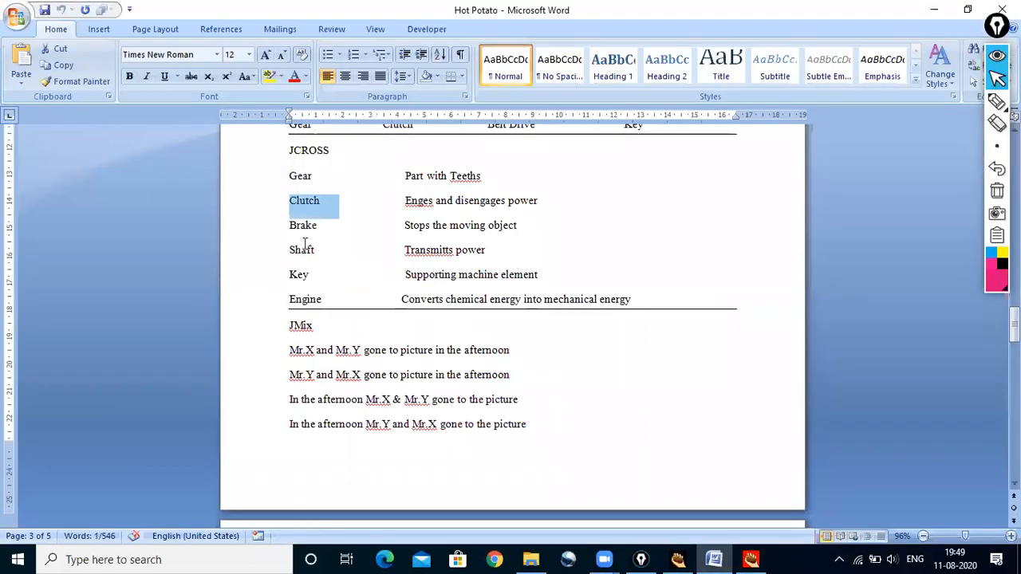
{"action": "left_click_drag", "start_coordinate": [289, 230], "coordinate": [337, 233]}
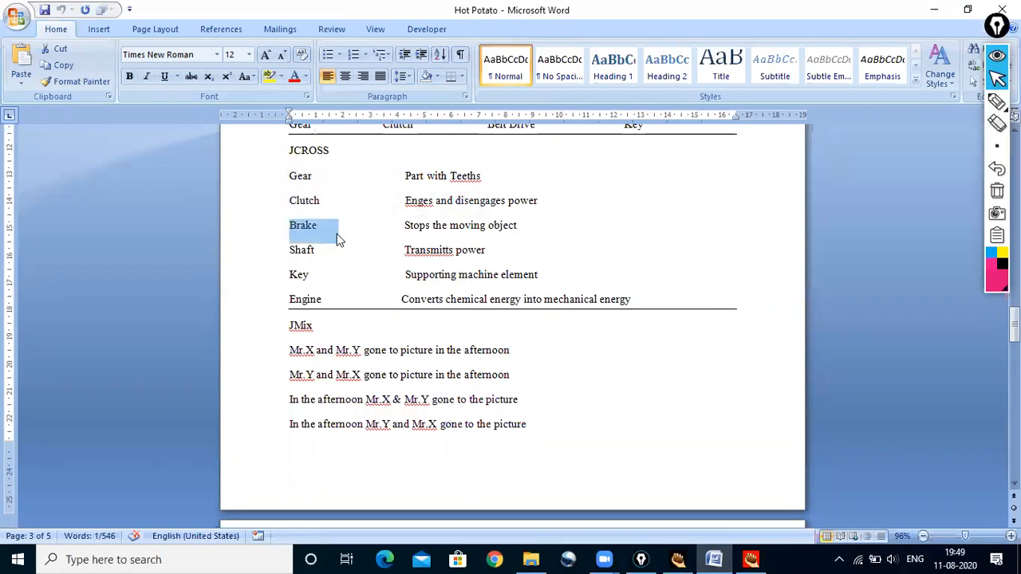
{"action": "left_click", "coordinate": [749, 557]}
{"action": "key", "text": "ctrl+v"}
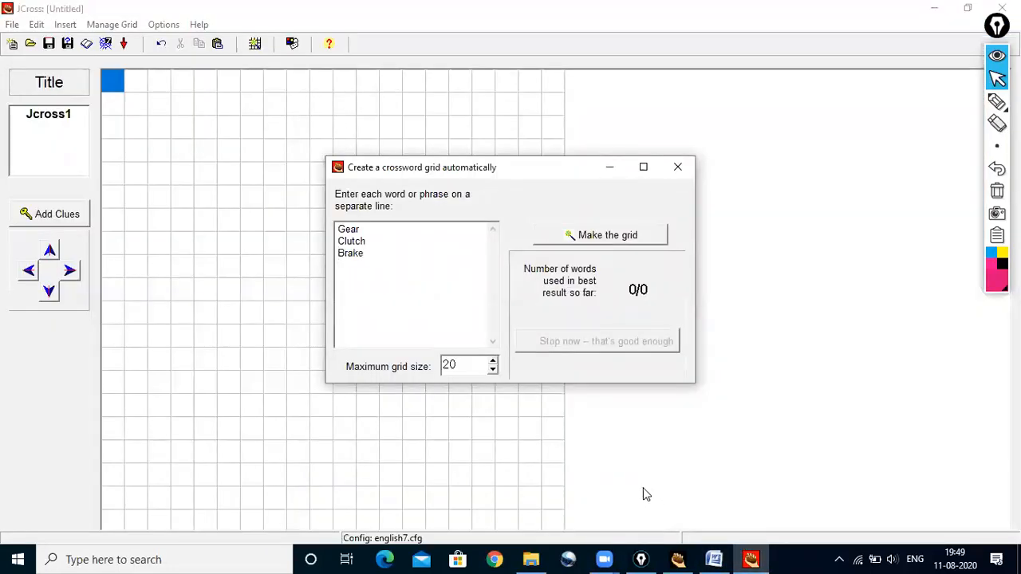
- Add "Shaft" and "Key" from the Word document to the crossword word list, each on its own line
{"action": "left_click", "coordinate": [728, 552]}
{"action": "left_click_drag", "start_coordinate": [291, 250], "coordinate": [316, 257]}
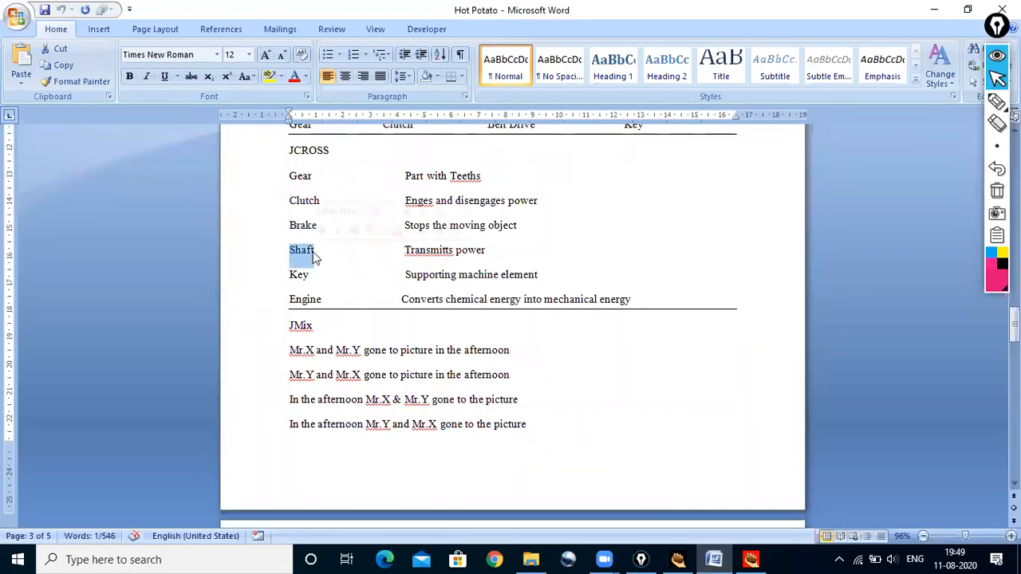
{"action": "left_click", "coordinate": [751, 559]}
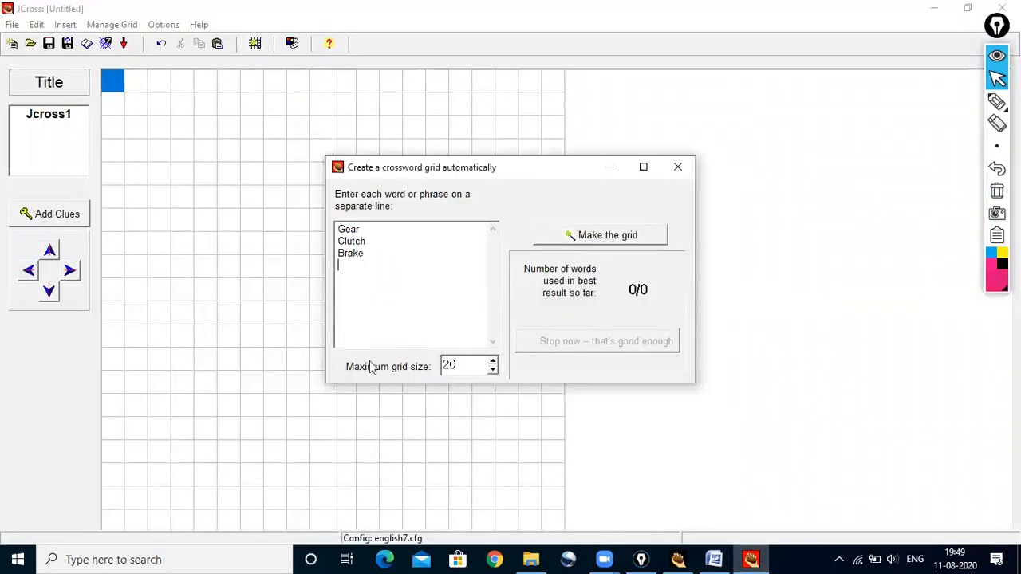
{"action": "key", "text": "ctrl+v"}
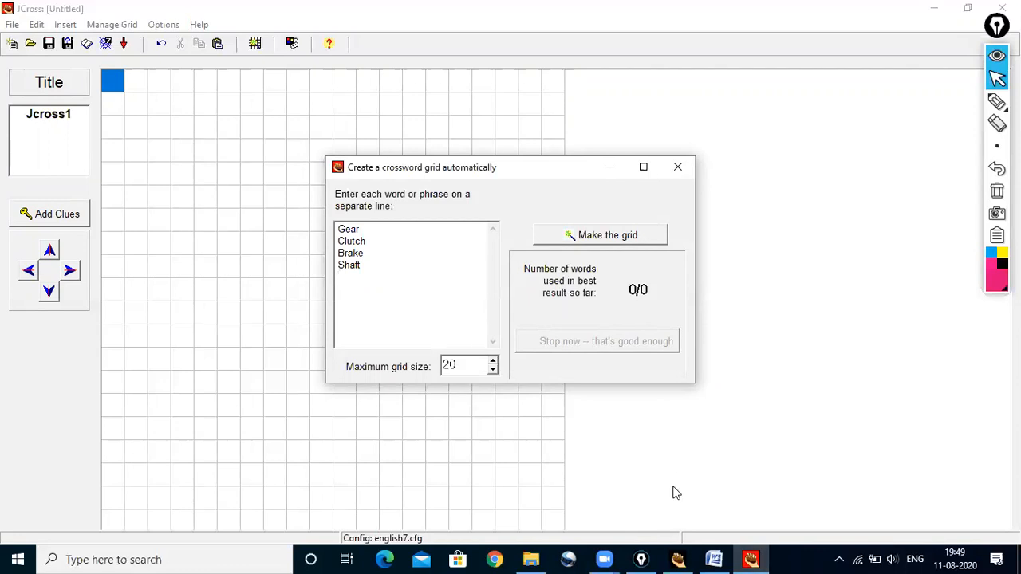
{"action": "left_click", "coordinate": [714, 559]}
{"action": "left_click_drag", "start_coordinate": [288, 274], "coordinate": [313, 274]}
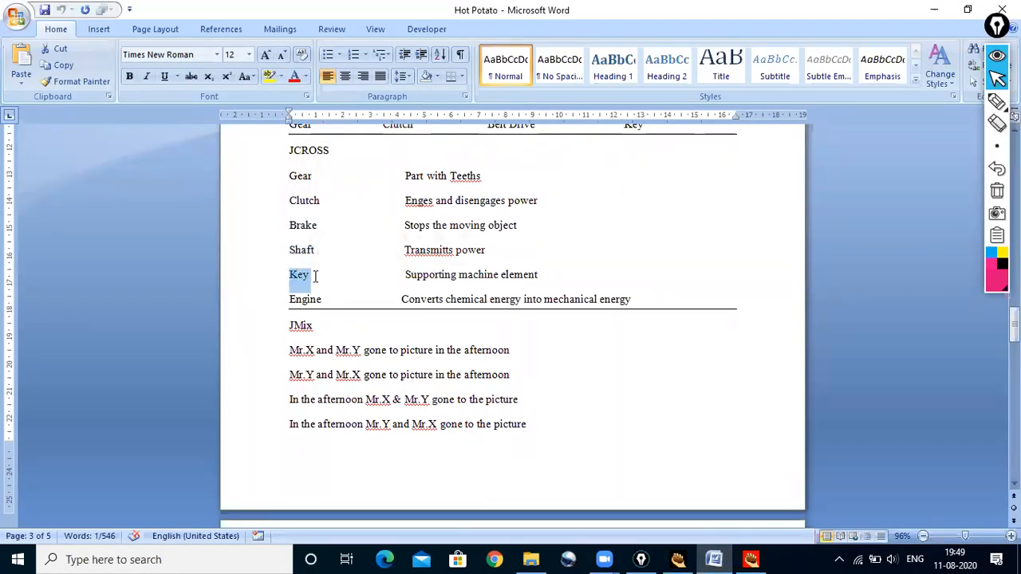
{"action": "left_click", "coordinate": [750, 559]}
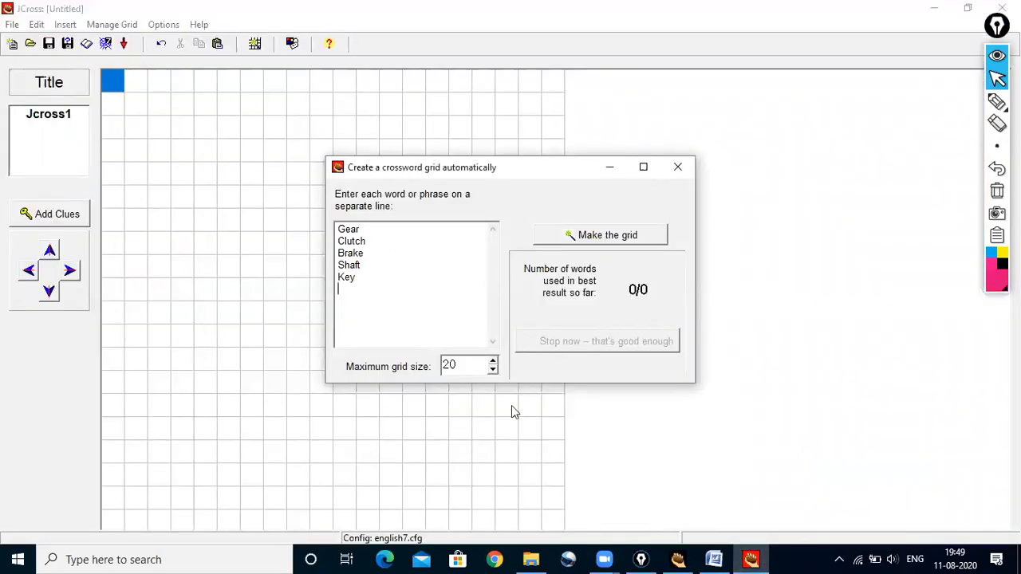
- Copy "Engine" from the Word document and paste it as the last entry in the crossword word list
{"action": "left_click", "coordinate": [714, 560]}
{"action": "left_click_drag", "start_coordinate": [291, 299], "coordinate": [321, 299]}
{"action": "key", "text": "ctrl+c"}
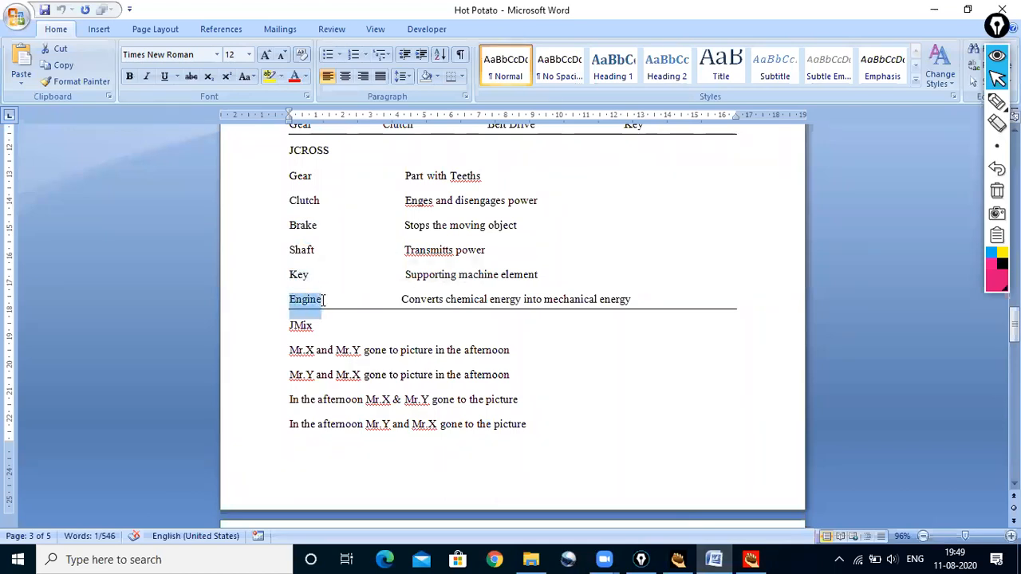
{"action": "left_click", "coordinate": [751, 559]}
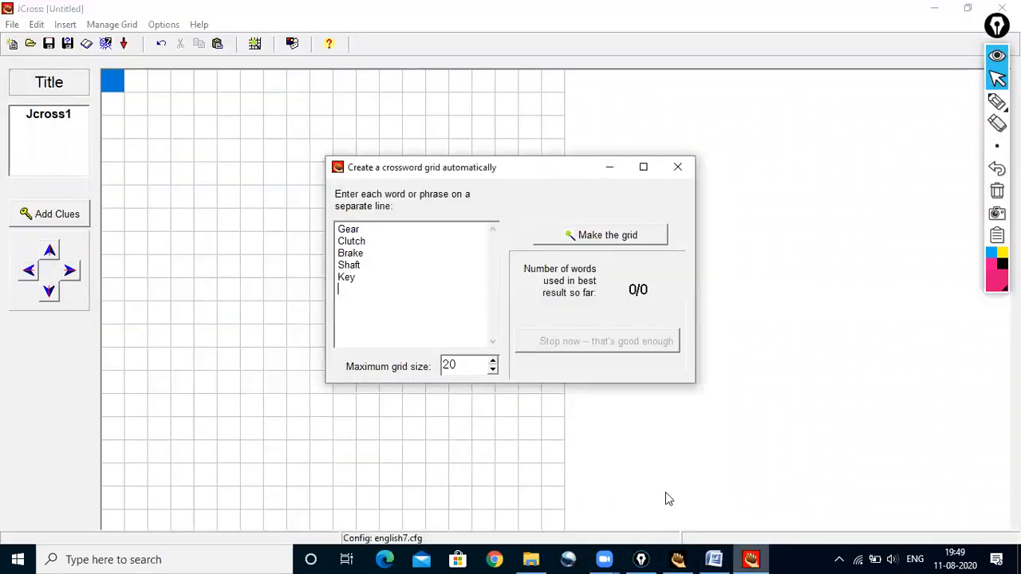
{"action": "key", "text": "ctrl+v"}
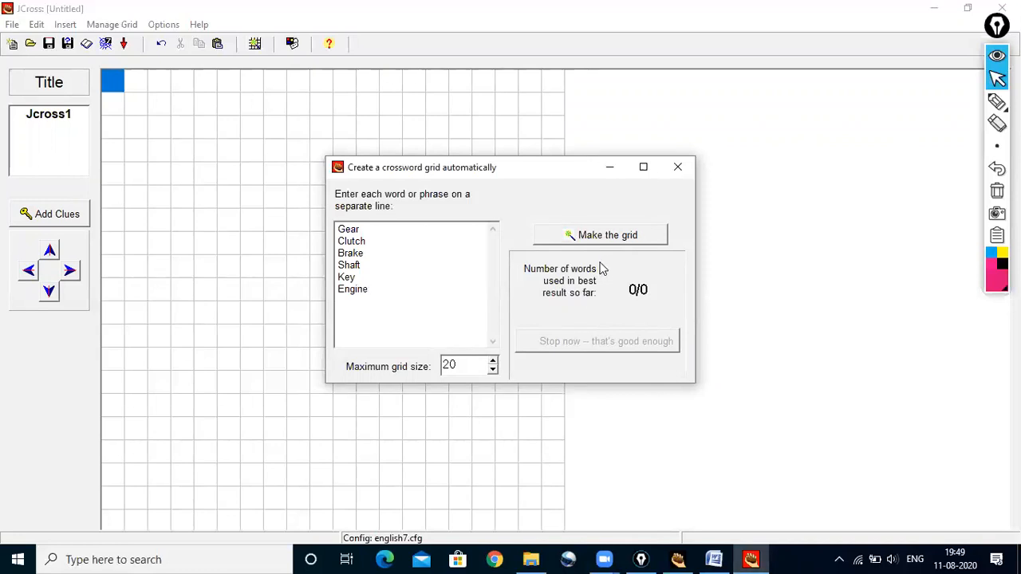
- Set the maximum grid size to 10 and generate the crossword grid from the word list
{"action": "left_click", "coordinate": [493, 371]}
{"action": "left_click", "coordinate": [493, 371]}
{"action": "left_click", "coordinate": [493, 371]}
{"action": "left_click", "coordinate": [492, 371]}
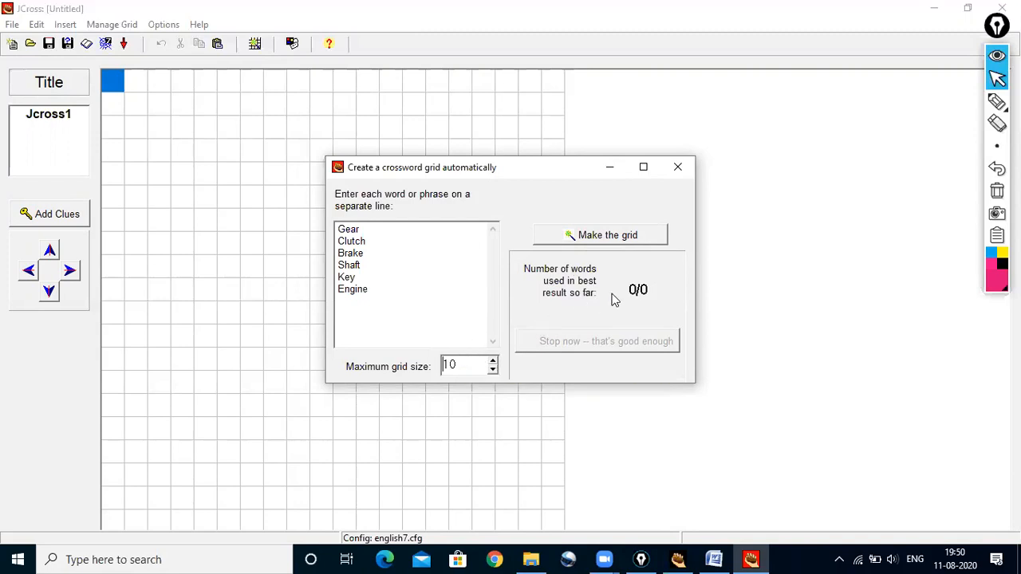
{"action": "left_click", "coordinate": [615, 245]}
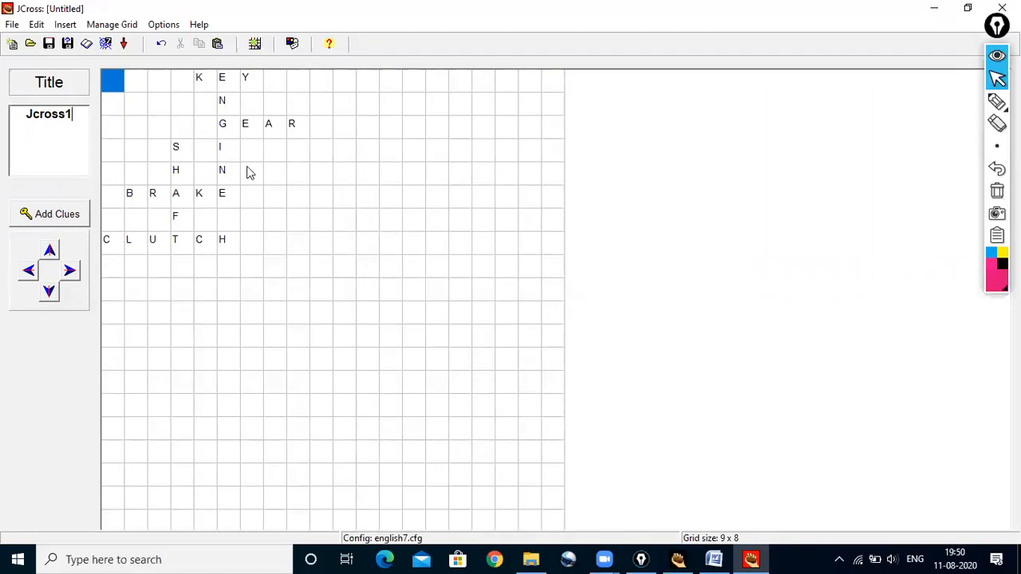
- Open the crossword's clue editor and copy the clue "Supporting machine element" from the Word document for the across word KEY
{"action": "left_click", "coordinate": [56, 215]}
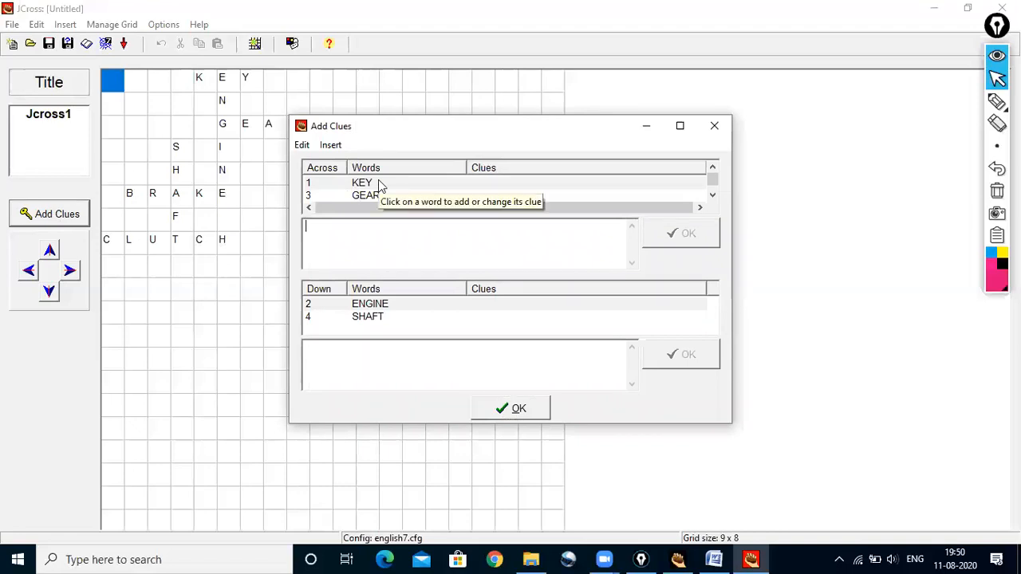
{"action": "left_click", "coordinate": [714, 559]}
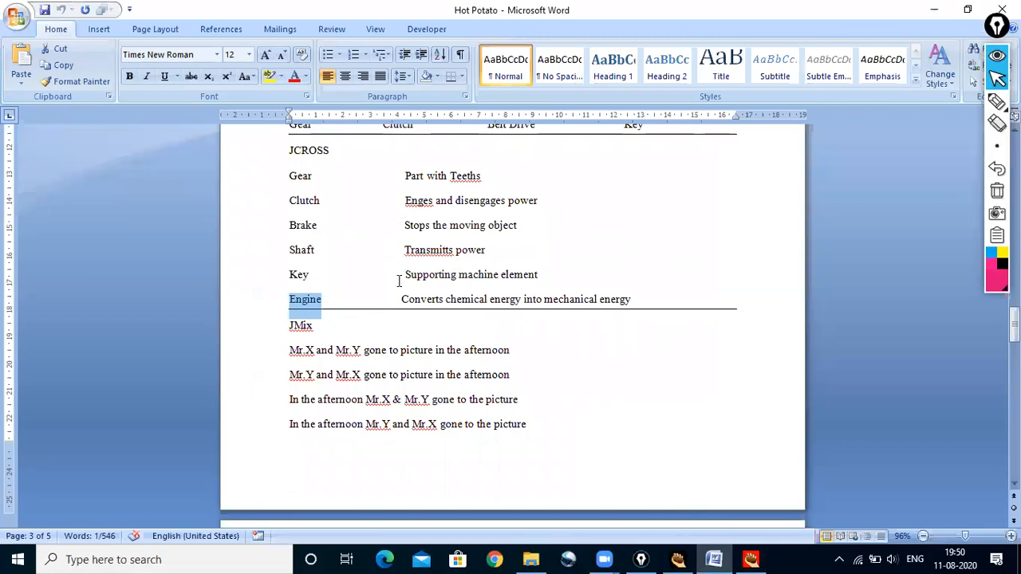
{"action": "left_click_drag", "start_coordinate": [402, 278], "coordinate": [537, 277]}
{"action": "right_click", "coordinate": [532, 284]}
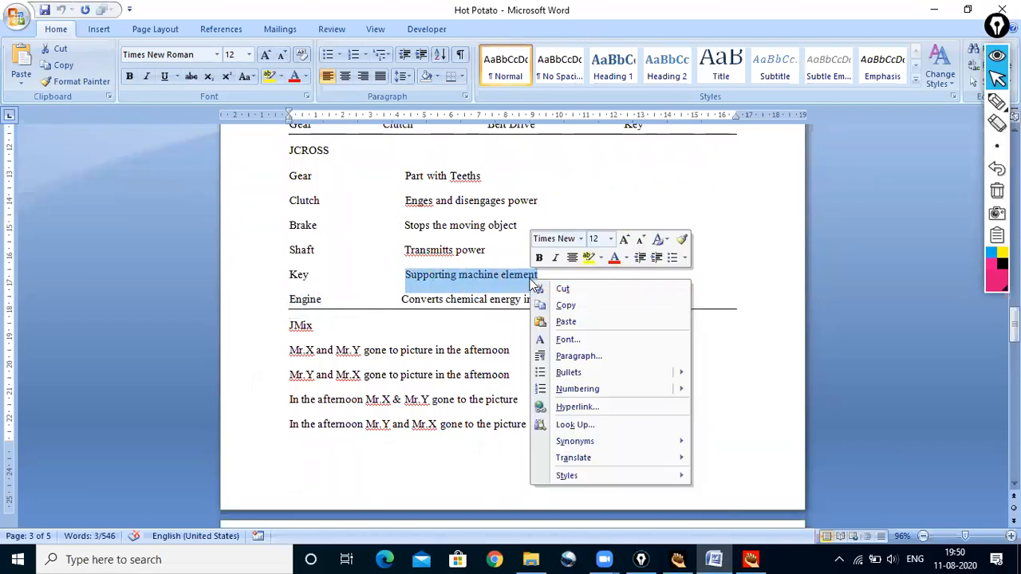
{"action": "left_click", "coordinate": [568, 307]}
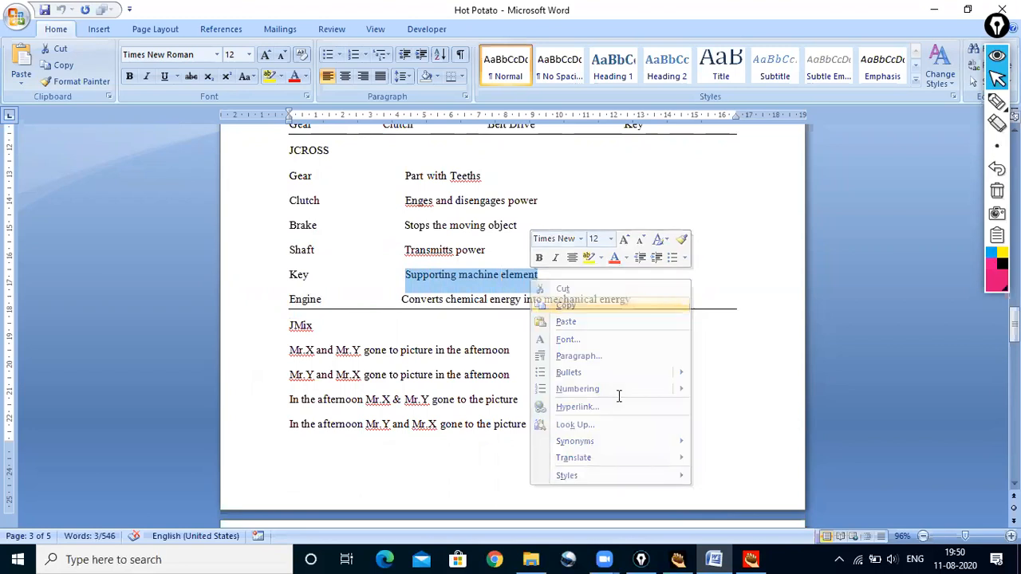
{"action": "left_click", "coordinate": [750, 559]}
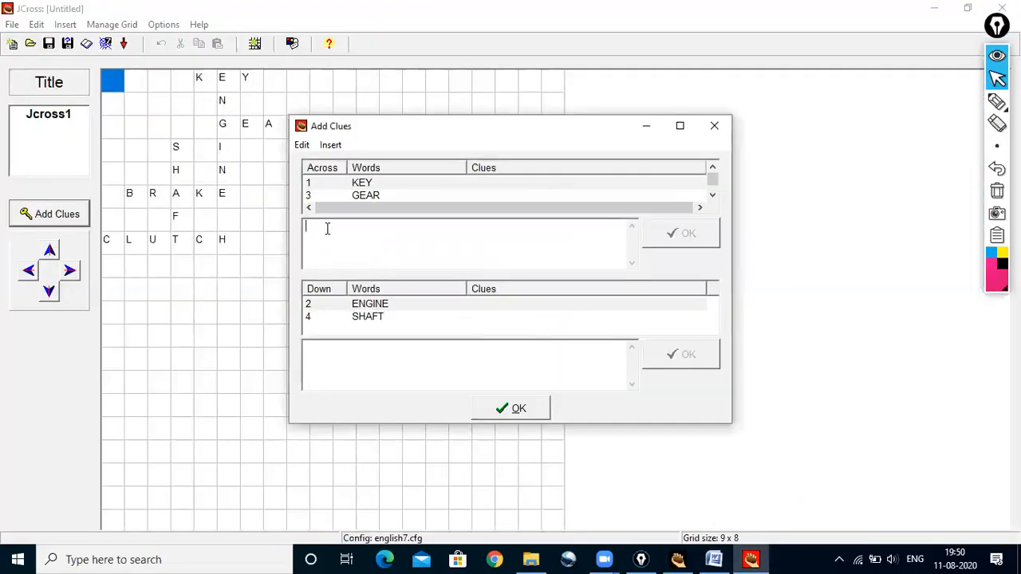
- Paste "Supporting machine element" as the clue for the across word KEY and save it
{"action": "key", "text": "ctrl+v"}
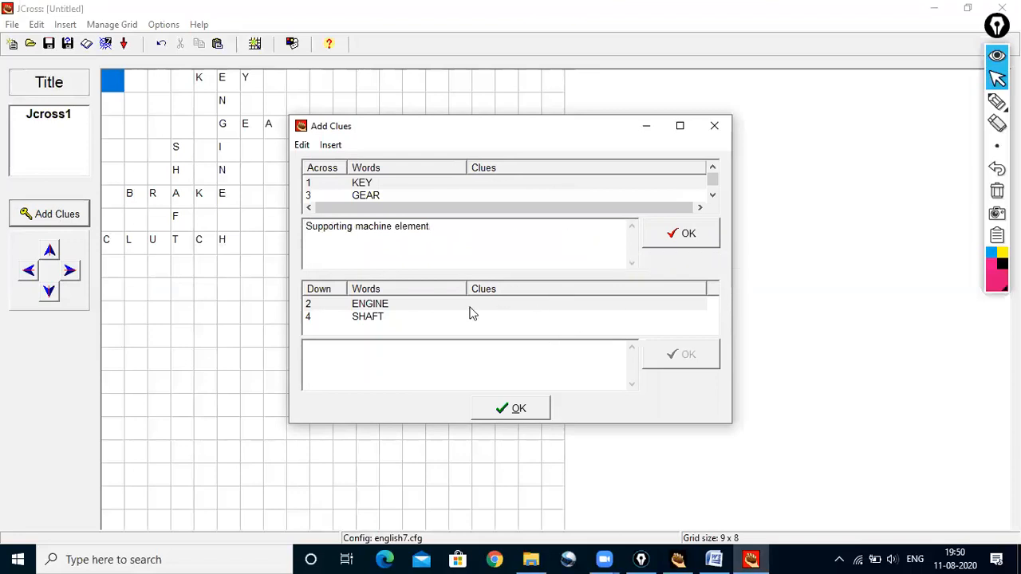
{"action": "left_click", "coordinate": [367, 198]}
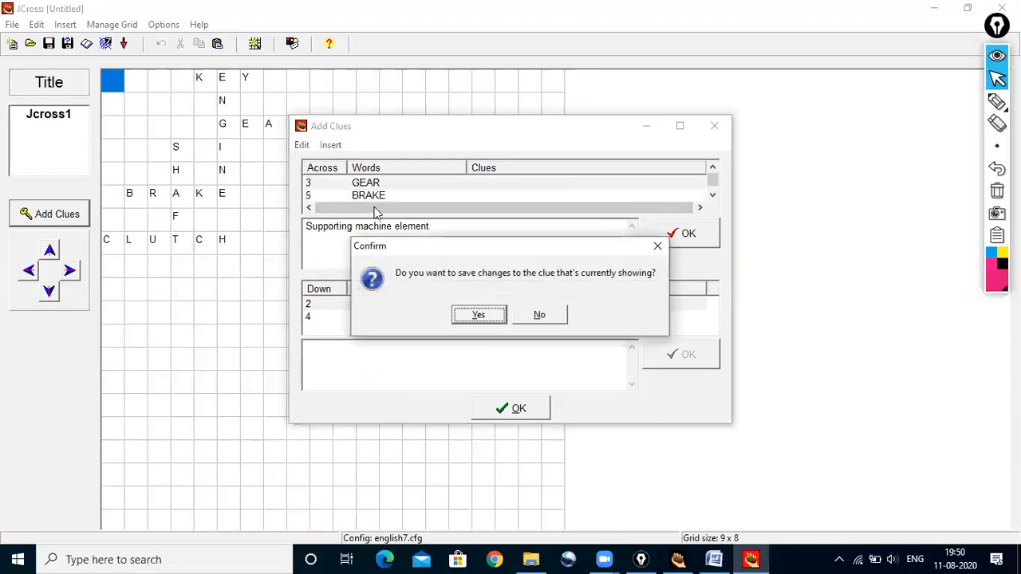
{"action": "left_click", "coordinate": [476, 315]}
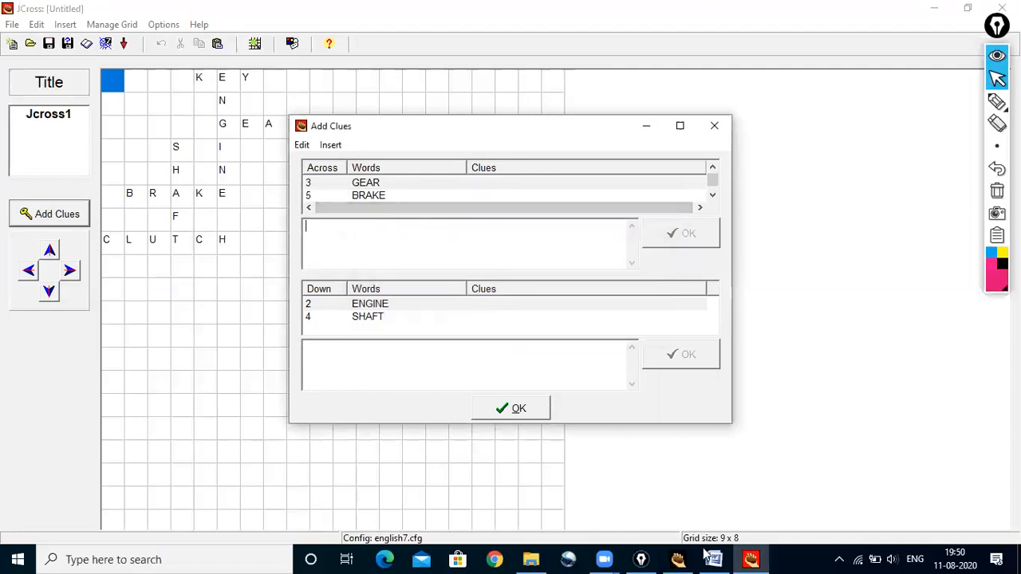
- Copy "Part with Teeths" from the Hot Potato document in Word into JCross as the clue for GEAR and save it
{"action": "left_click", "coordinate": [708, 558]}
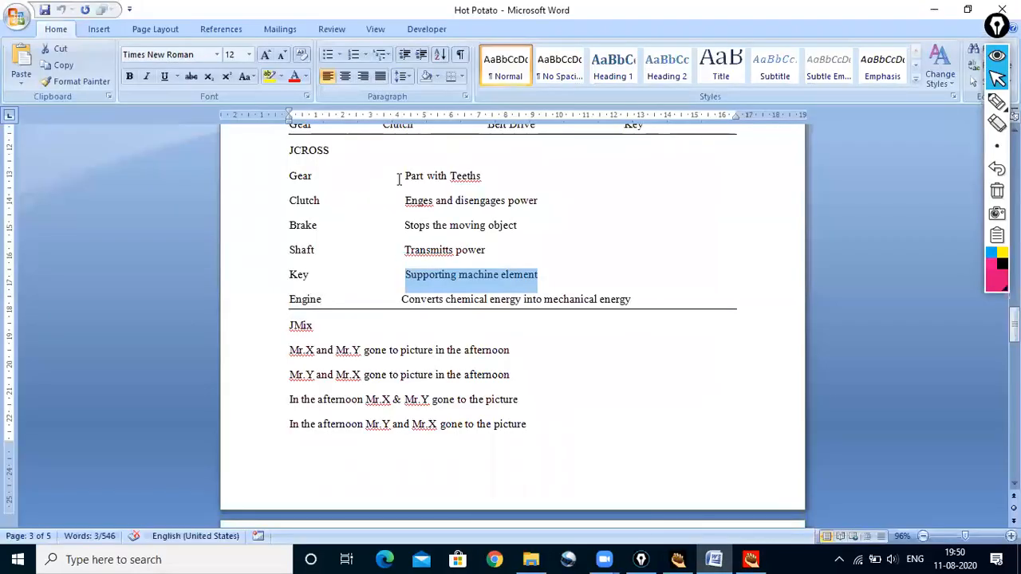
{"action": "left_click_drag", "start_coordinate": [406, 175], "coordinate": [472, 177]}
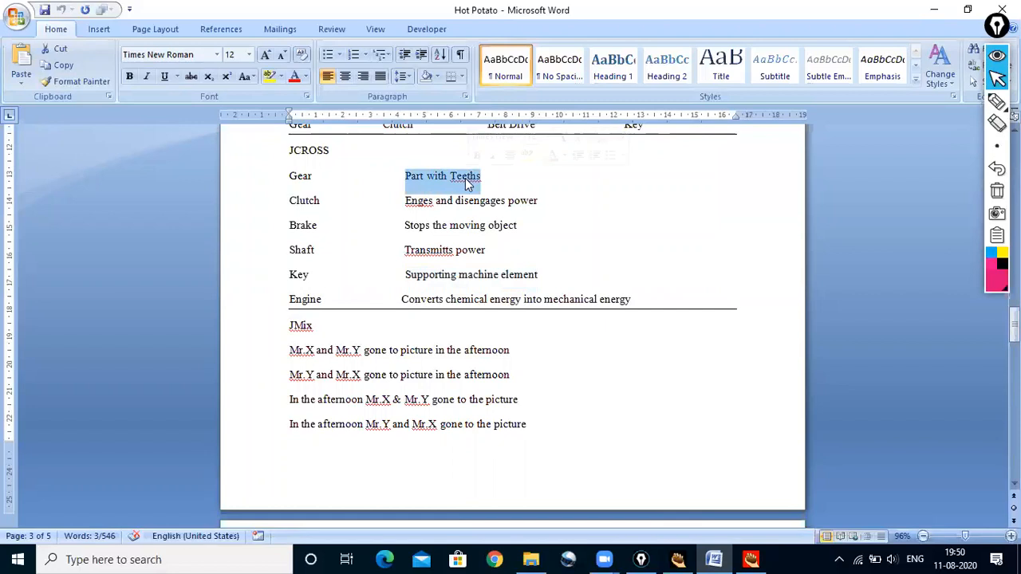
{"action": "right_click", "coordinate": [469, 181]}
{"action": "left_click", "coordinate": [498, 204]}
{"action": "left_click", "coordinate": [753, 558]}
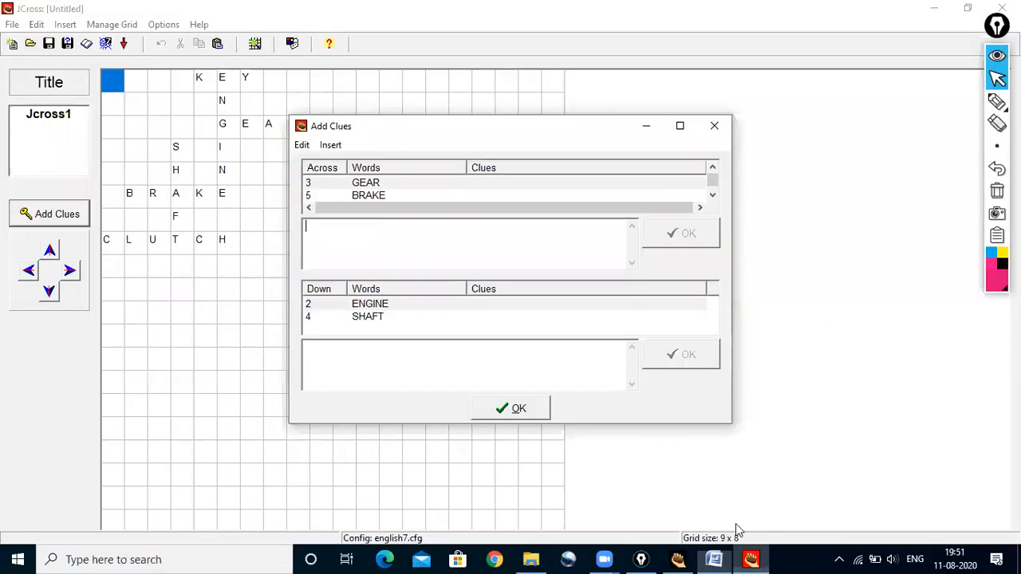
{"action": "left_click", "coordinate": [334, 232]}
{"action": "key", "text": "ctrl+v"}
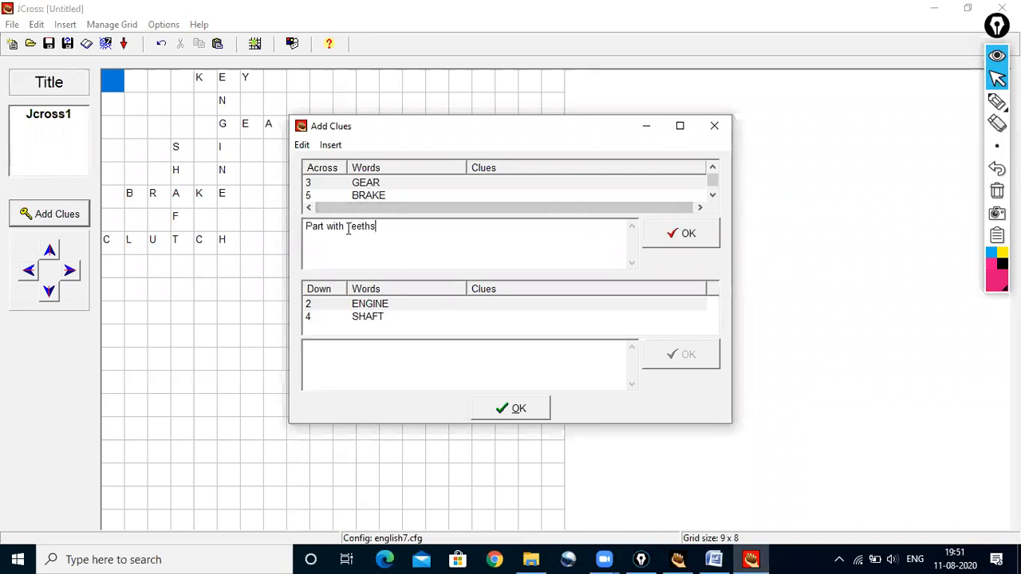
{"action": "left_click", "coordinate": [362, 197]}
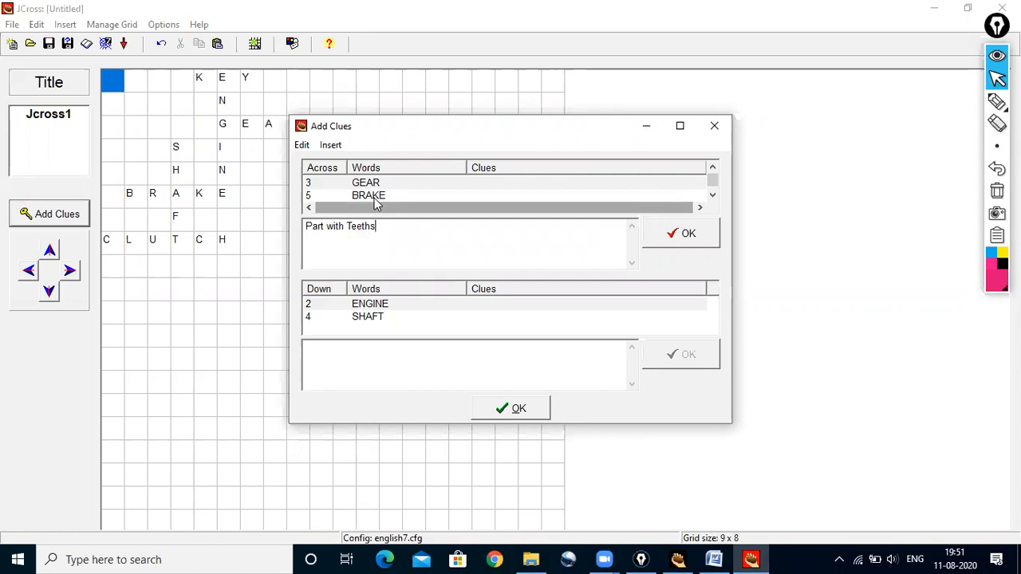
{"action": "left_click", "coordinate": [492, 319]}
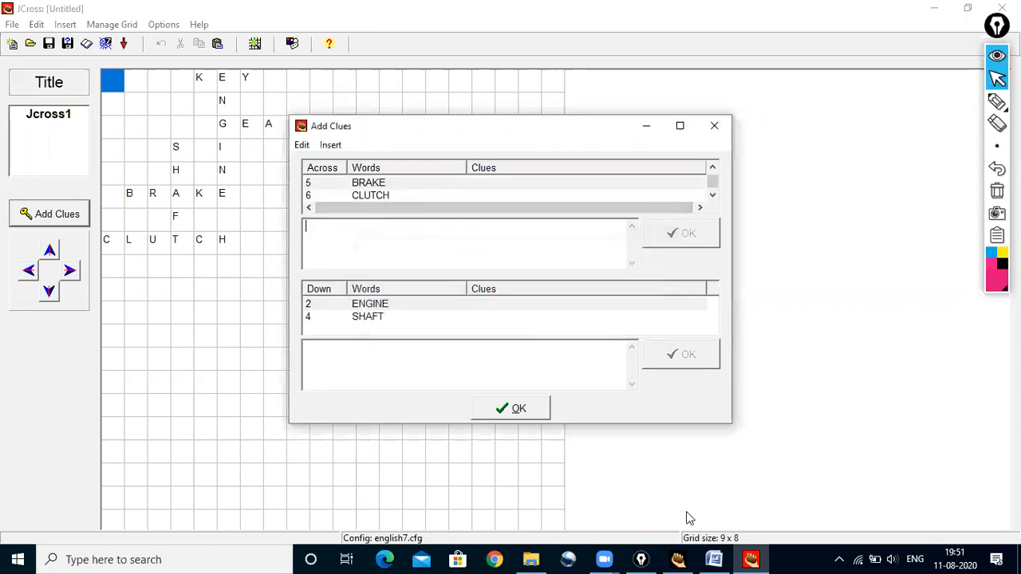
- Copy "Stops the moving object" from the Word document into JCross as the clue for BRAKE and save it
{"action": "left_click", "coordinate": [714, 559]}
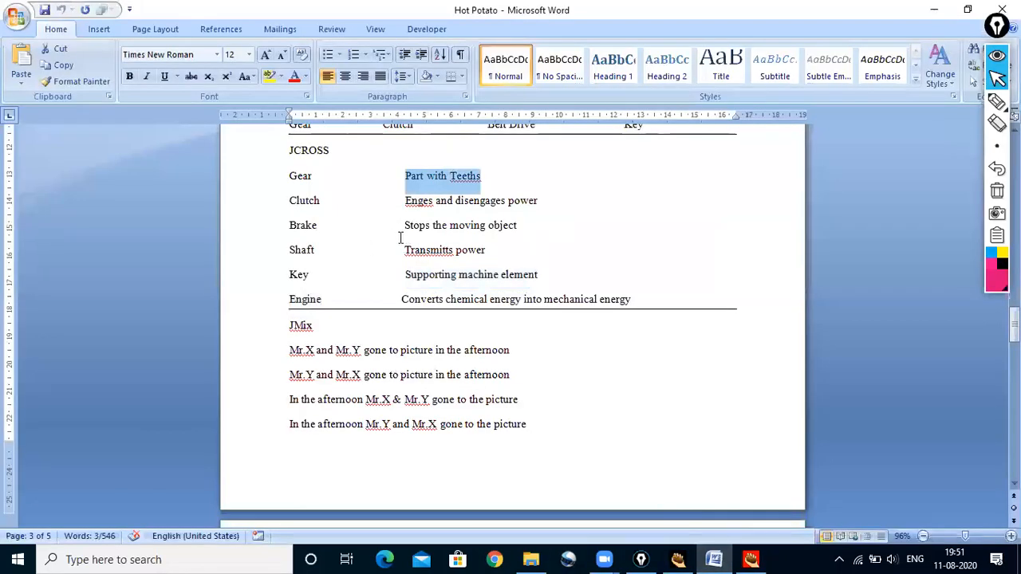
{"action": "left_click_drag", "start_coordinate": [404, 226], "coordinate": [517, 239]}
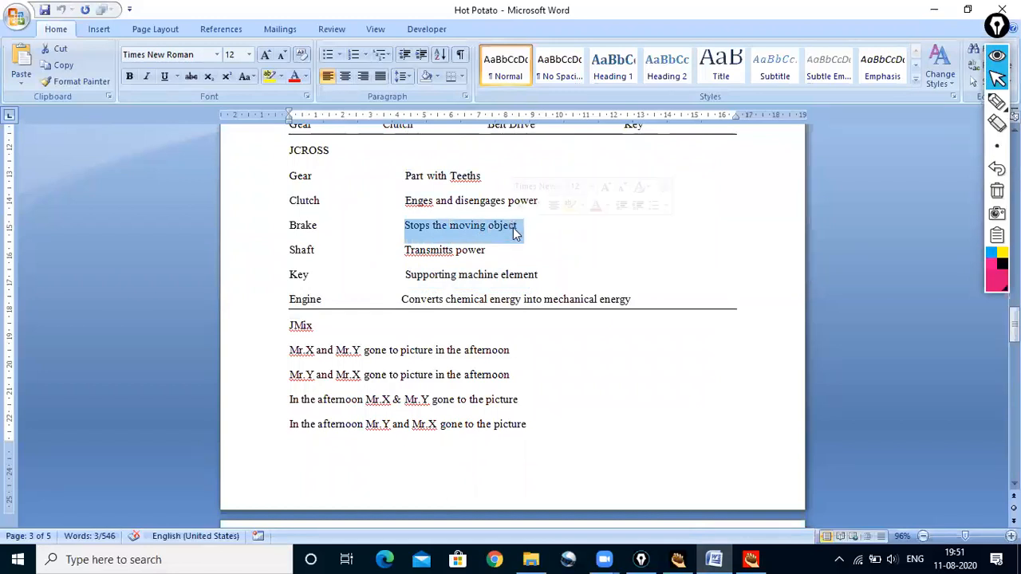
{"action": "right_click", "coordinate": [510, 237]}
{"action": "left_click", "coordinate": [547, 255]}
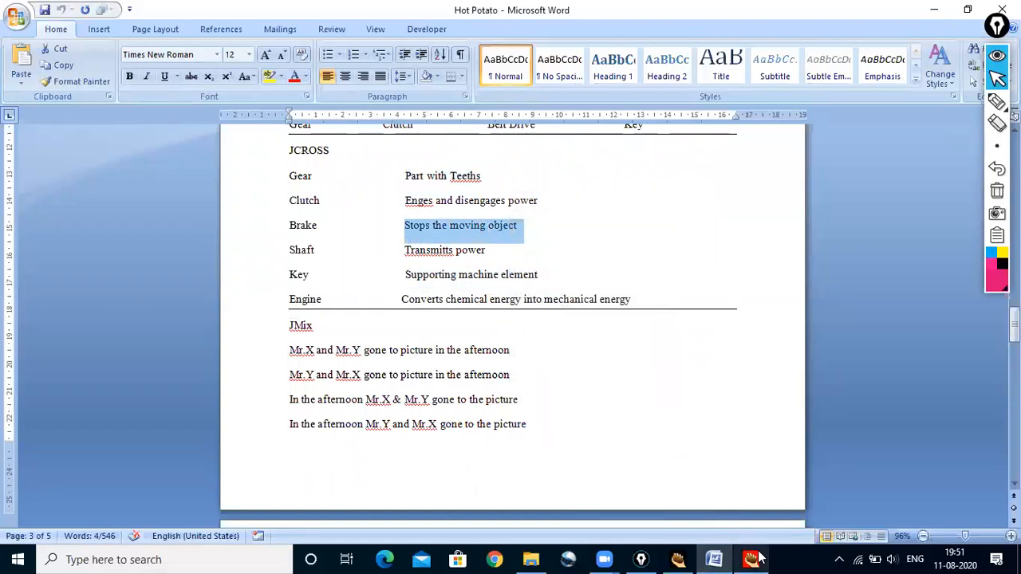
{"action": "left_click", "coordinate": [751, 559]}
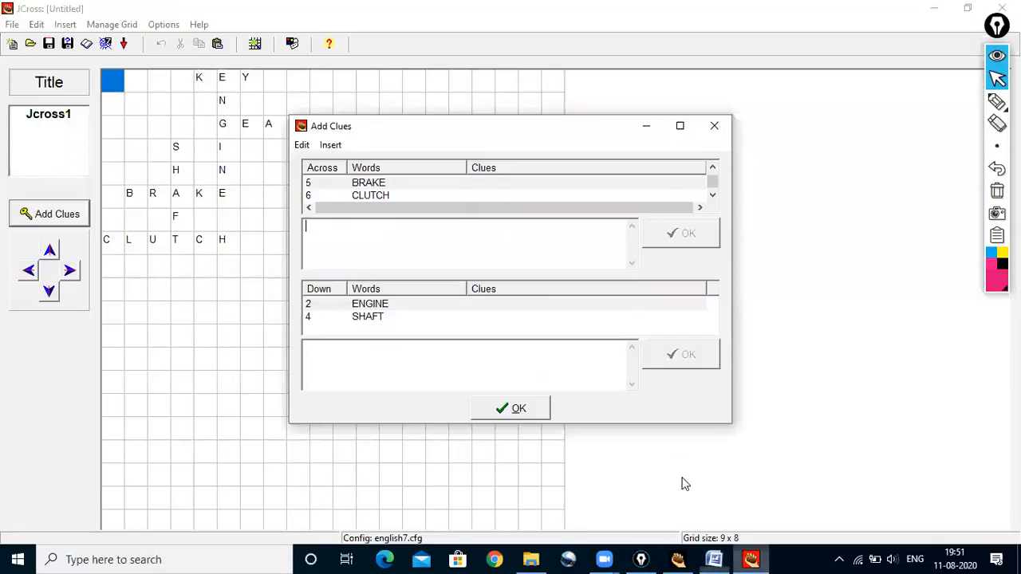
{"action": "left_click", "coordinate": [317, 230]}
{"action": "key", "text": "ctrl+v"}
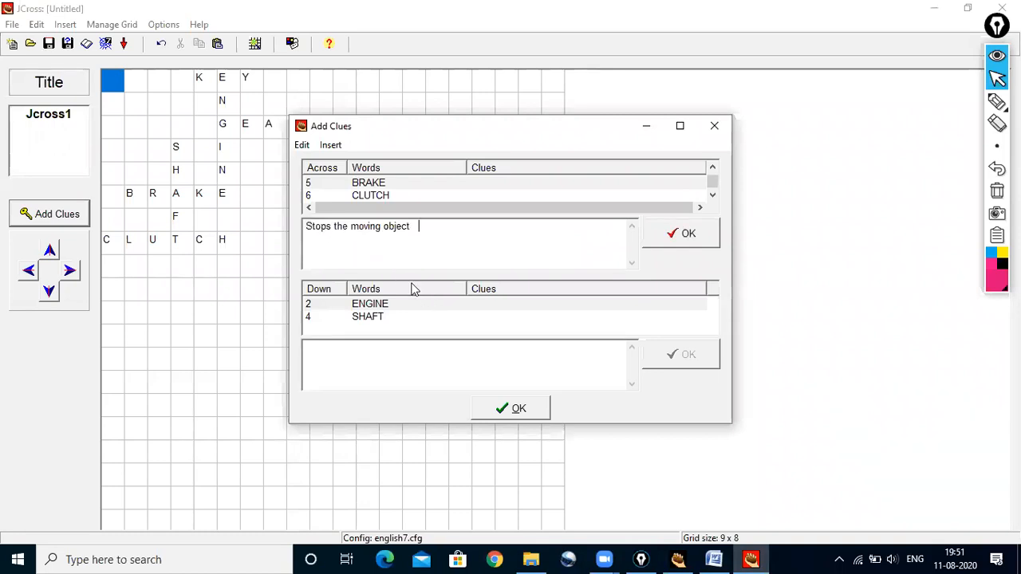
{"action": "left_click", "coordinate": [386, 197]}
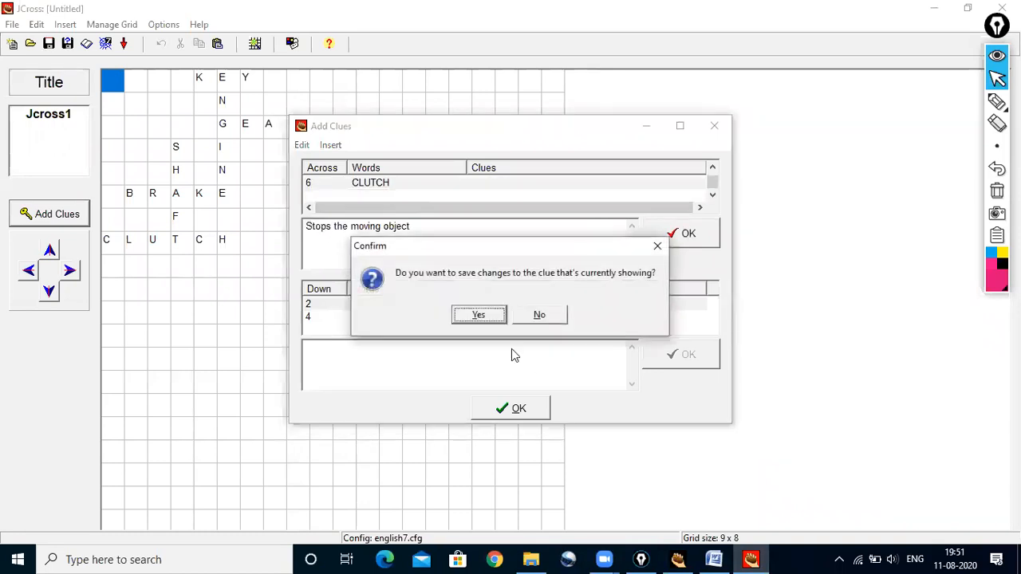
{"action": "left_click", "coordinate": [479, 314]}
- Copy "Enges and disengages power" from the Word document into JCross as the clue for CLUTCH and save it
{"action": "left_click", "coordinate": [714, 559]}
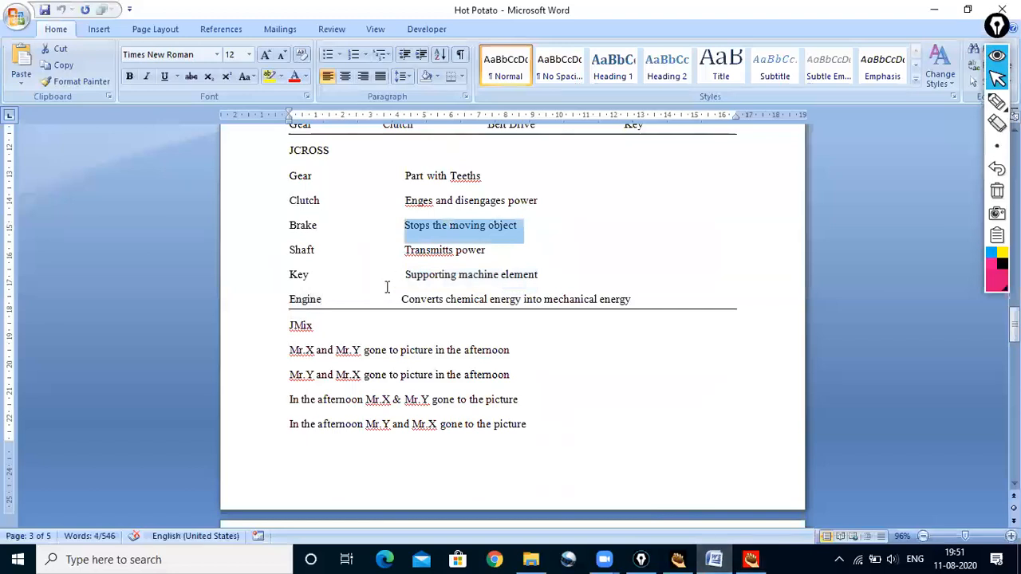
{"action": "left_click_drag", "start_coordinate": [404, 200], "coordinate": [525, 209]}
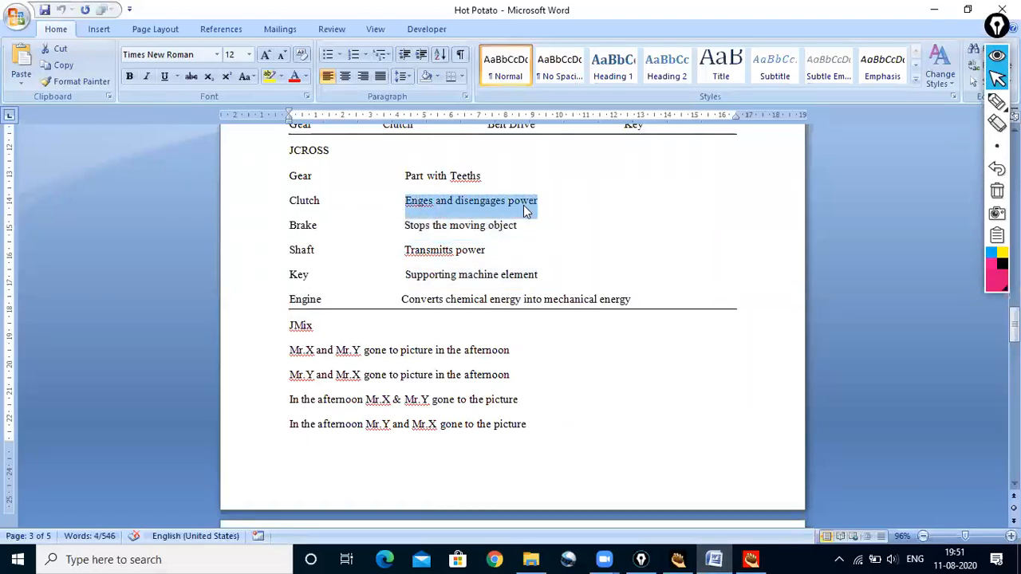
{"action": "right_click", "coordinate": [525, 209]}
{"action": "left_click", "coordinate": [558, 231]}
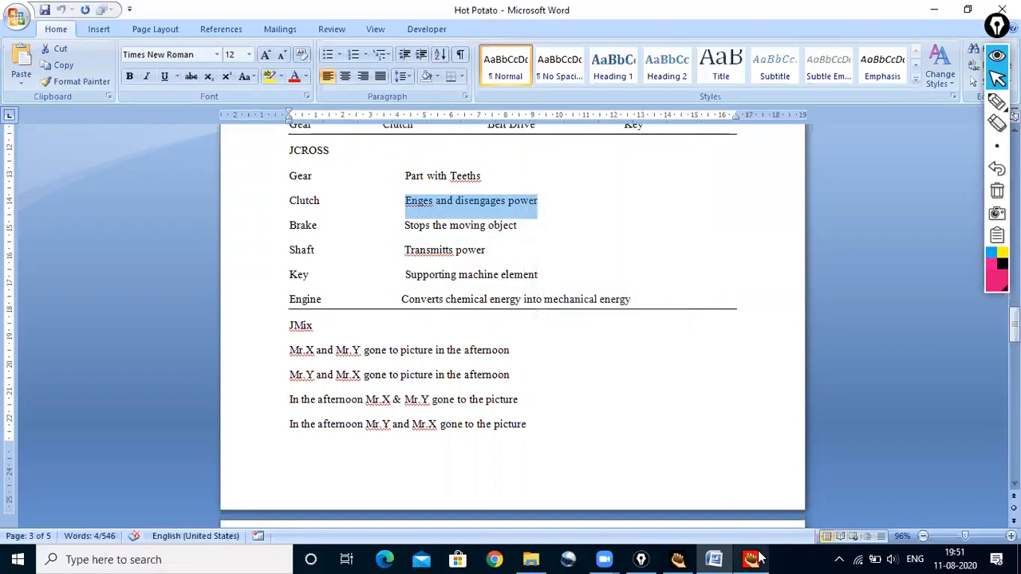
{"action": "left_click", "coordinate": [753, 559]}
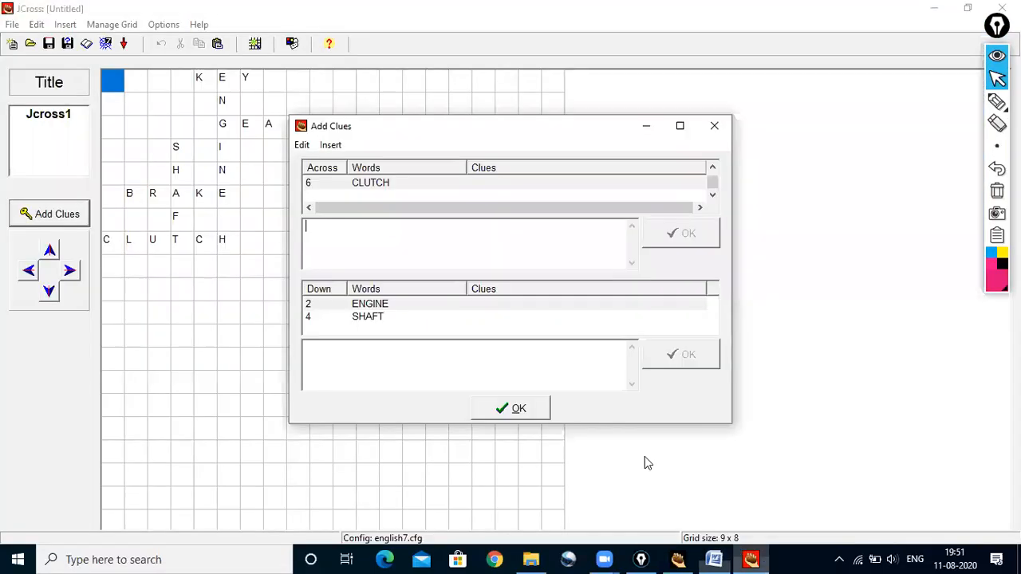
{"action": "left_click", "coordinate": [332, 248]}
{"action": "key", "text": "ctrl+v"}
{"action": "left_click", "coordinate": [372, 307]}
{"action": "left_click", "coordinate": [478, 317]}
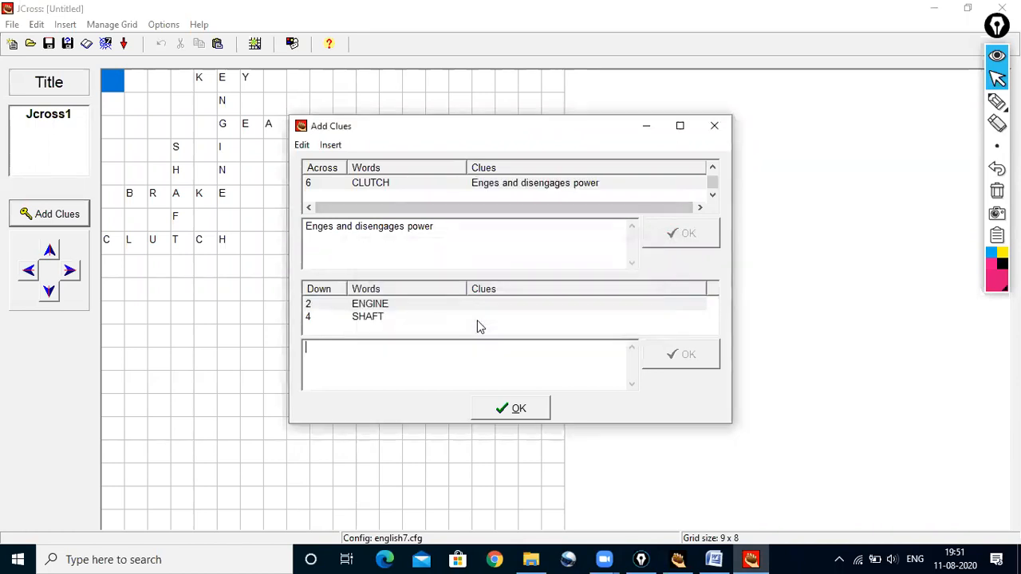
- Copy "Converts chemical energy into mechanical energy" from the Word document into JCross as the clue for the down word ENGINE and save it
{"action": "left_click", "coordinate": [714, 559]}
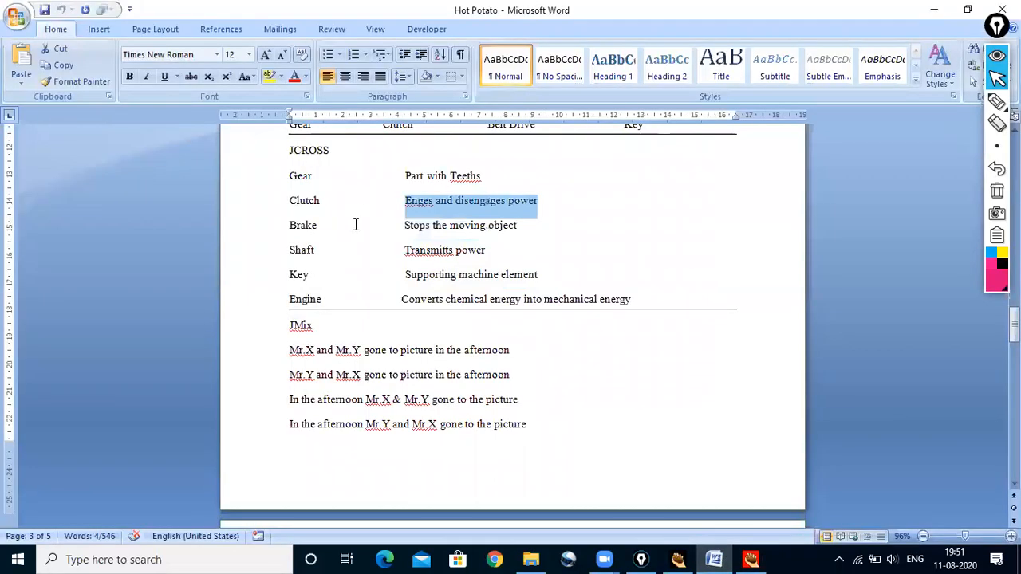
{"action": "left_click_drag", "start_coordinate": [403, 299], "coordinate": [616, 303]}
{"action": "right_click", "coordinate": [616, 299]}
{"action": "left_click", "coordinate": [646, 325]}
{"action": "left_click", "coordinate": [750, 559]}
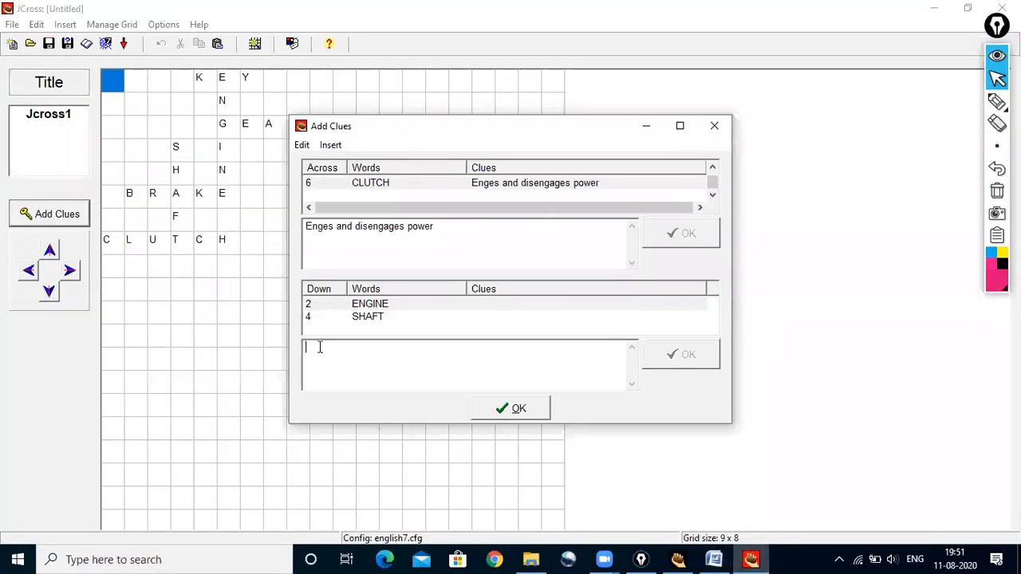
{"action": "key", "text": "ctrl+v"}
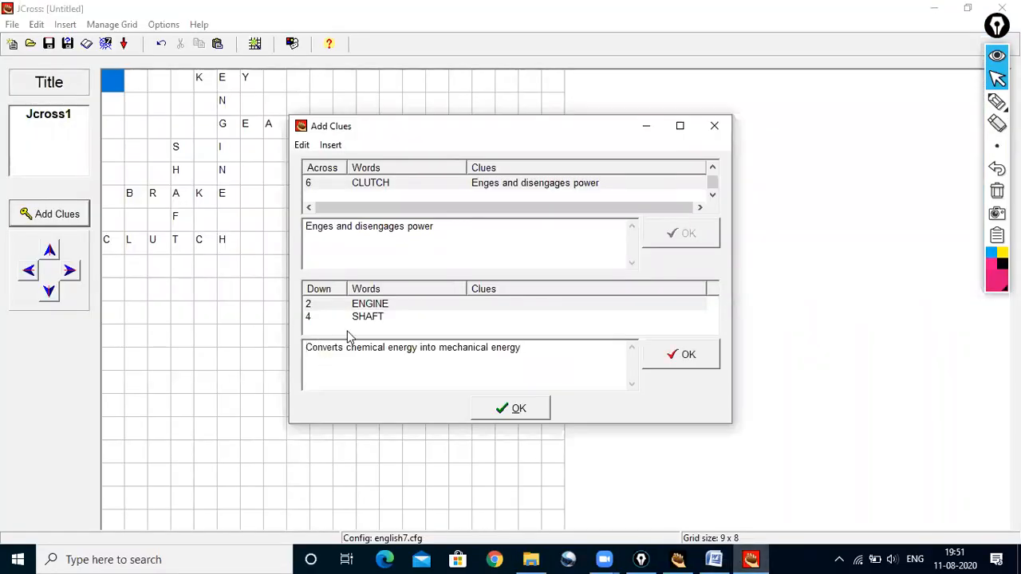
{"action": "left_click", "coordinate": [371, 317]}
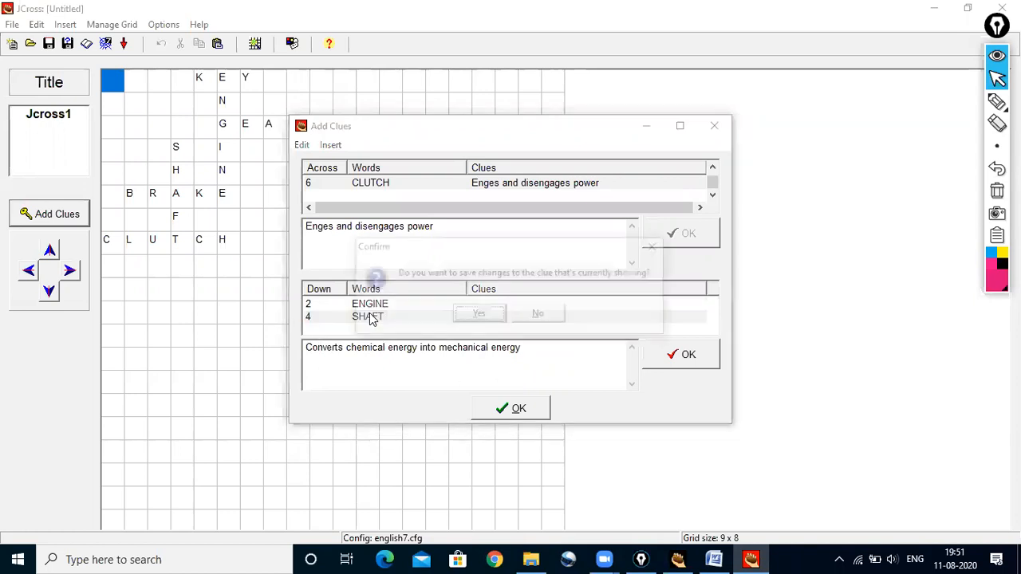
{"action": "left_click", "coordinate": [469, 314]}
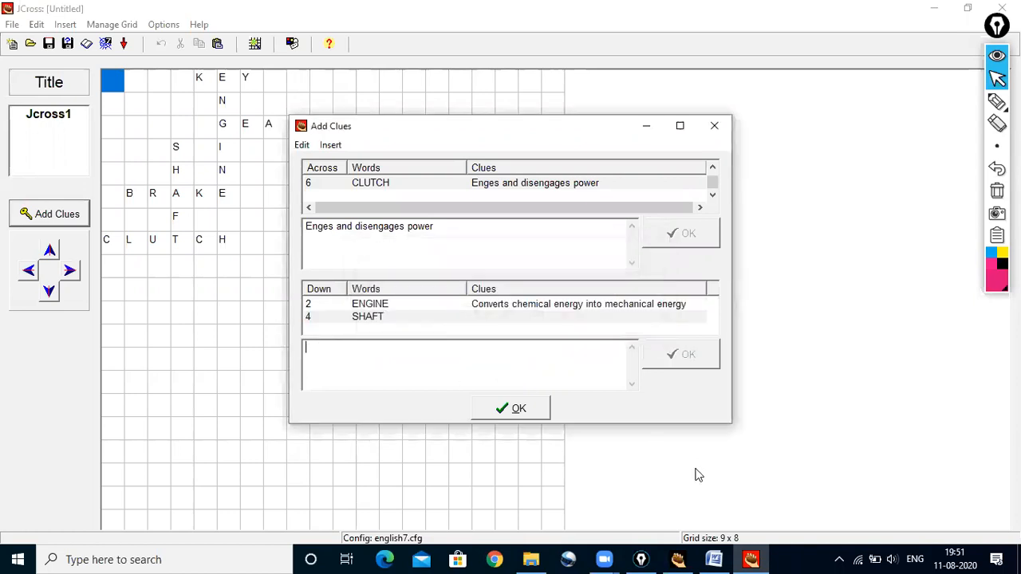
- Copy "Transmitts power" from the Word document into JCross as the clue for SHAFT, save it and close the clue editor
{"action": "left_click", "coordinate": [714, 559]}
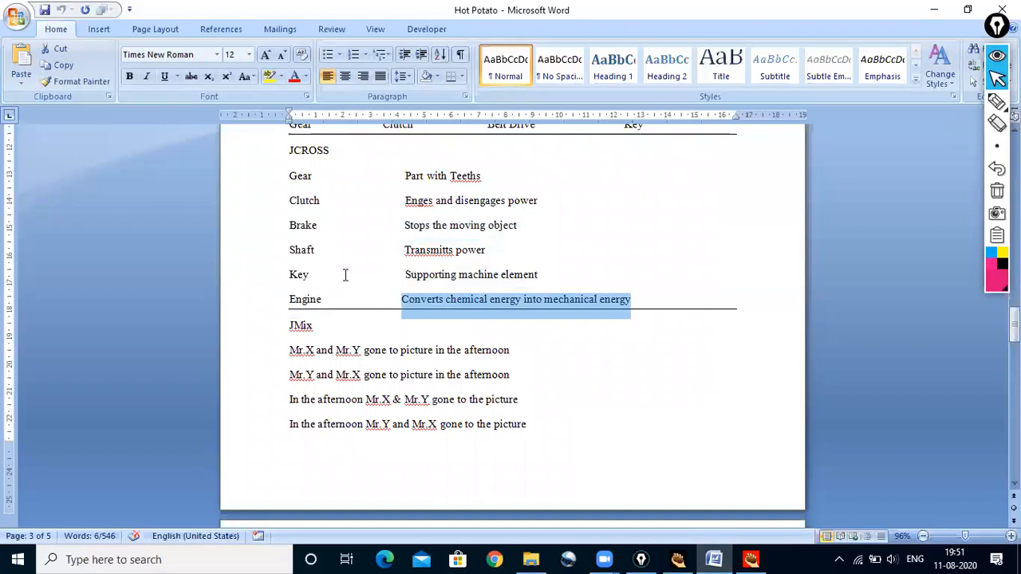
{"action": "left_click_drag", "start_coordinate": [405, 249], "coordinate": [488, 253]}
{"action": "right_click", "coordinate": [484, 256]}
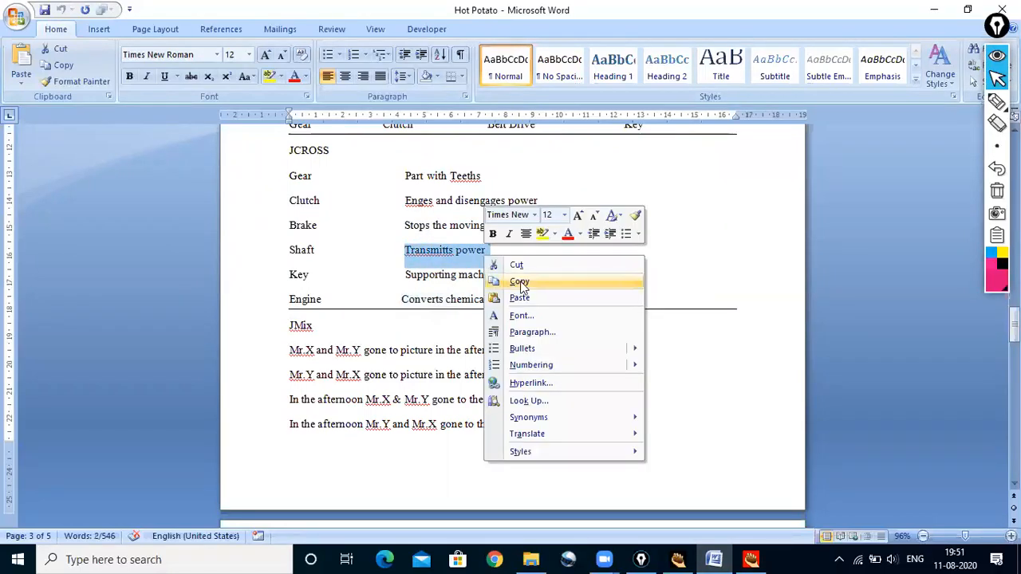
{"action": "left_click", "coordinate": [513, 285]}
{"action": "left_click", "coordinate": [750, 559]}
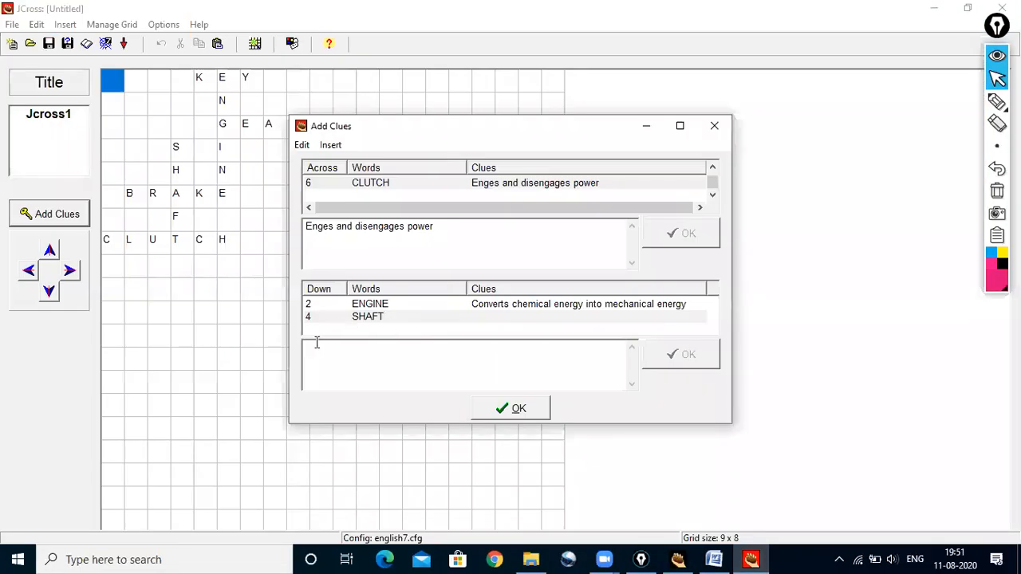
{"action": "key", "text": "ctrl+v"}
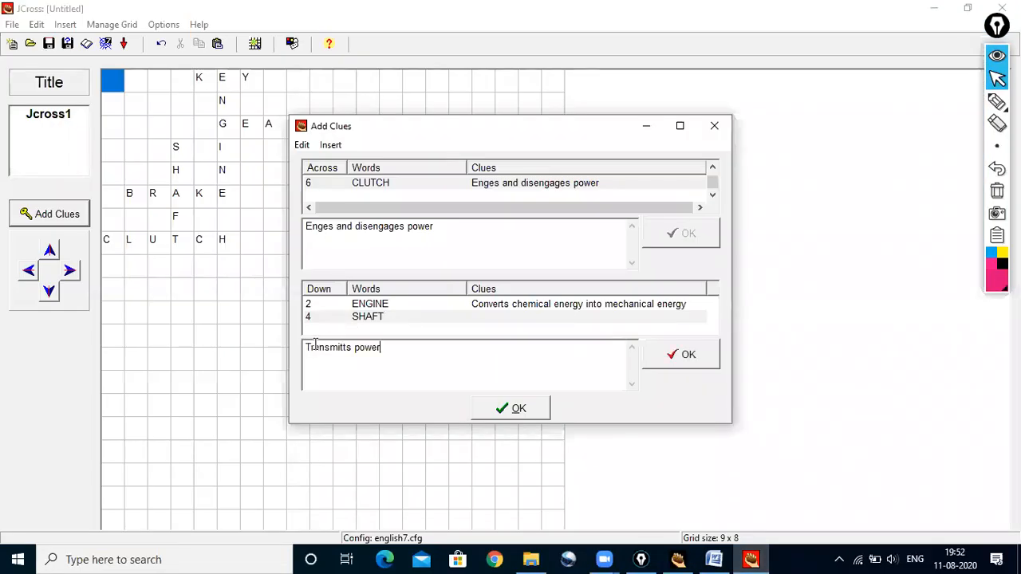
{"action": "left_click", "coordinate": [537, 409]}
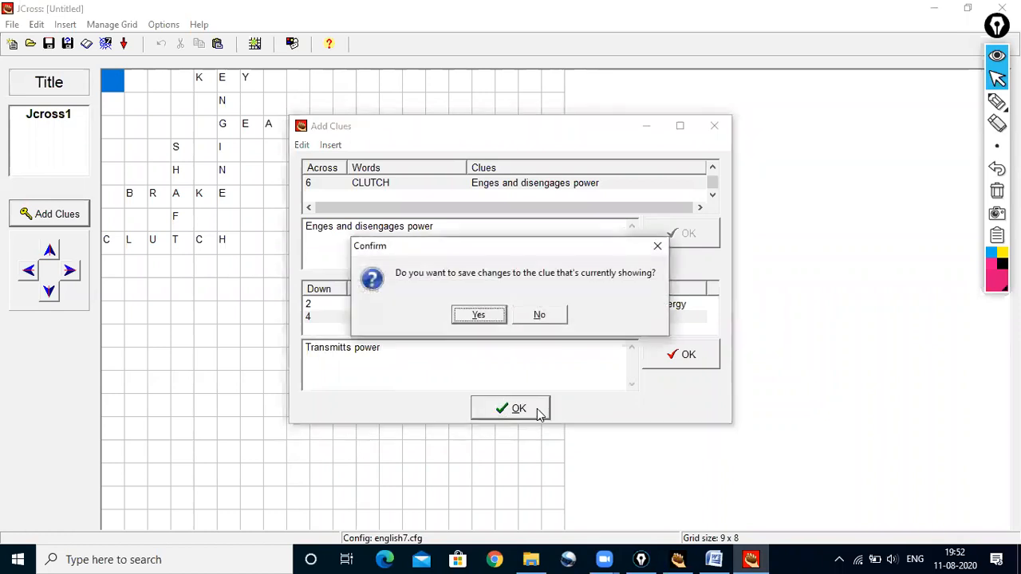
{"action": "left_click", "coordinate": [479, 316]}
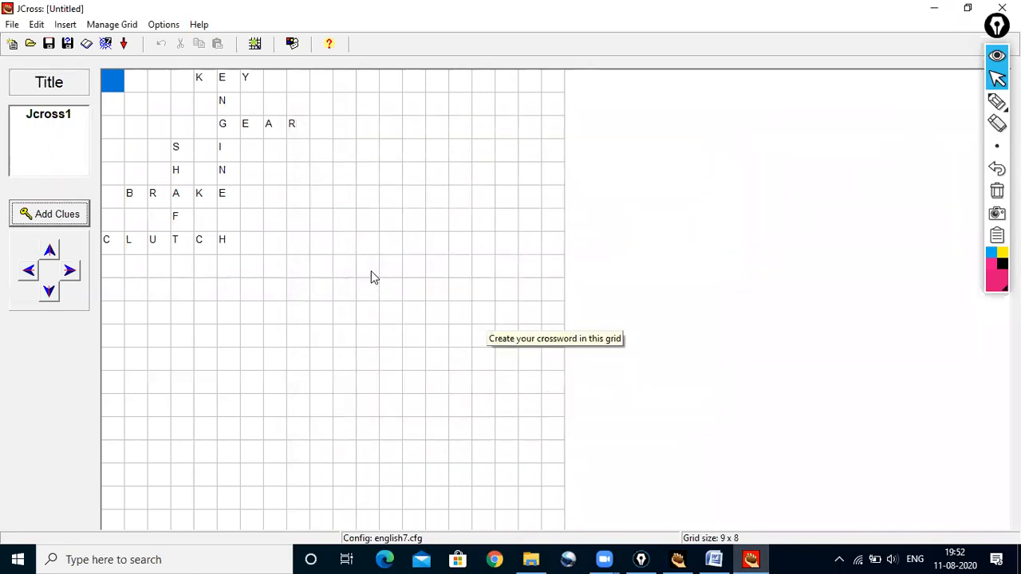
- Save the crossword as a JCross file named JCr1 in the HOT Potato folder
{"action": "left_click", "coordinate": [50, 44]}
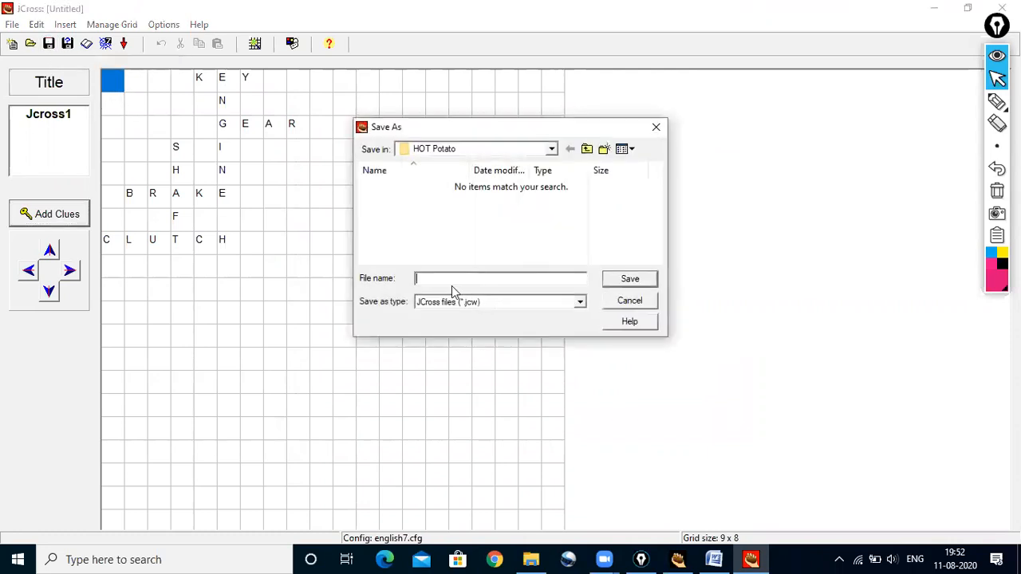
{"action": "type", "text": "JC"}
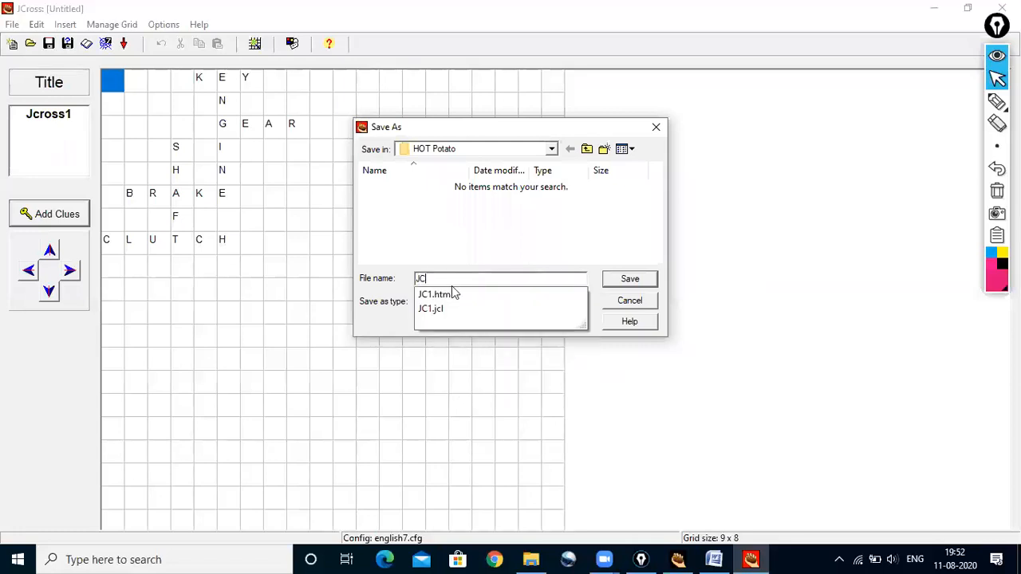
{"action": "type", "text": "1r1"}
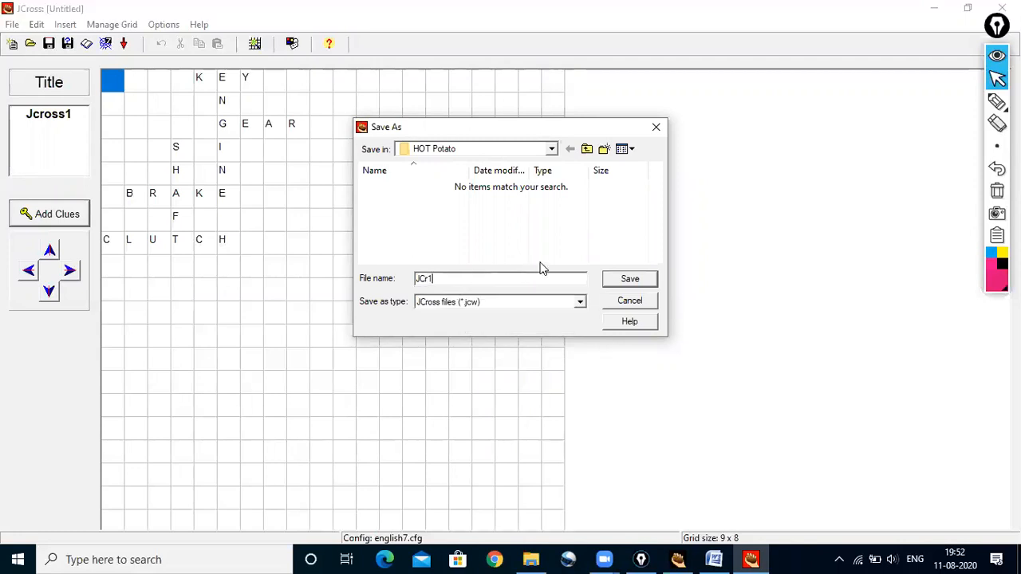
{"action": "left_click", "coordinate": [629, 284]}
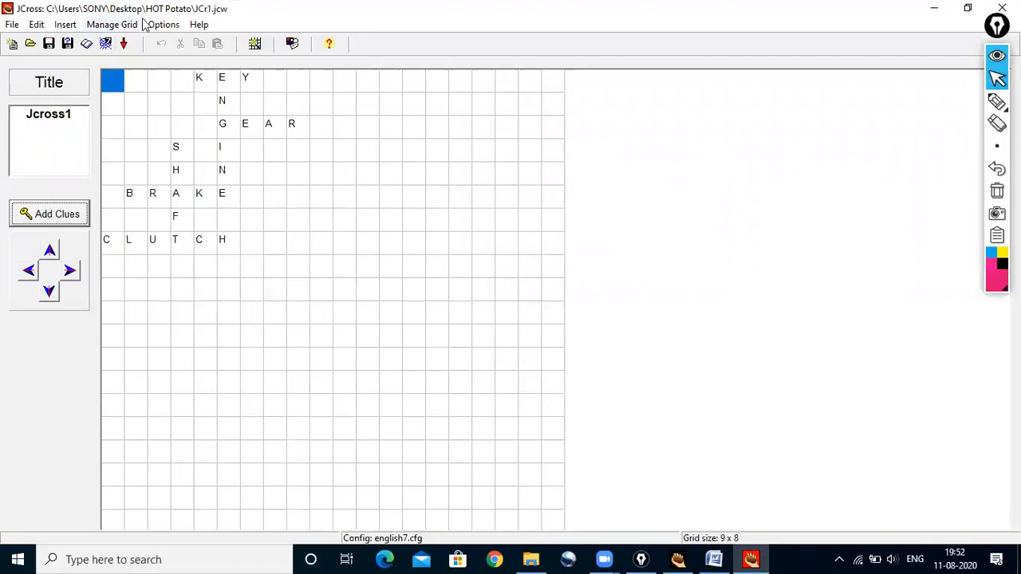
- Open the crossword's output configuration and set the navigation bar colour to light grey (#c0c0c0)
{"action": "left_click", "coordinate": [292, 44]}
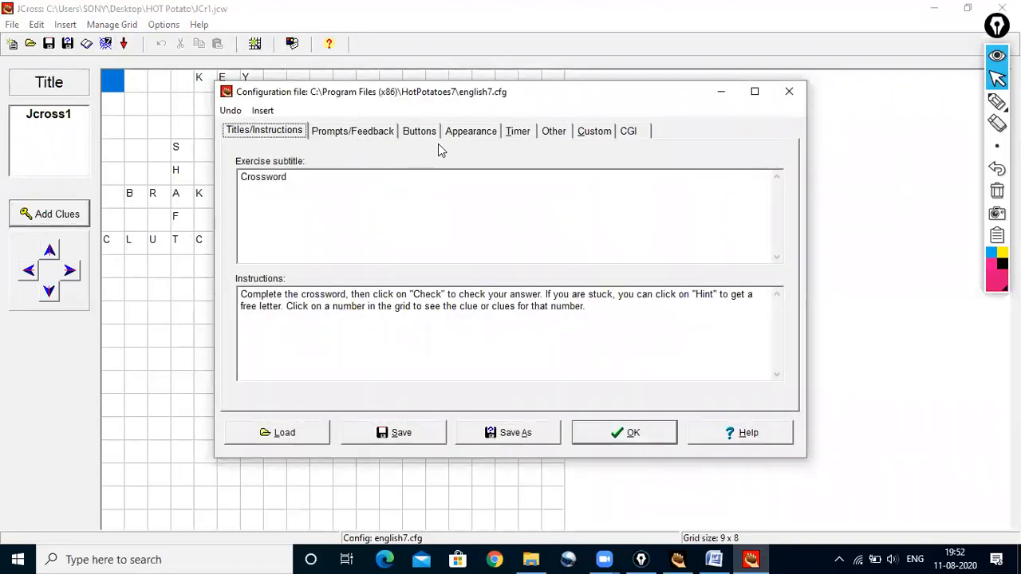
{"action": "left_click", "coordinate": [474, 132]}
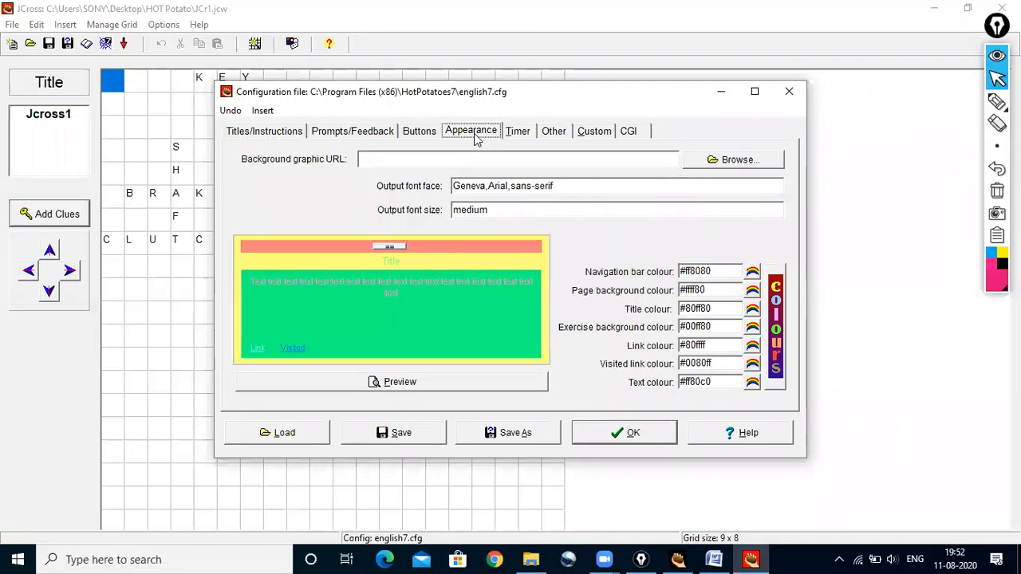
{"action": "left_click", "coordinate": [751, 273]}
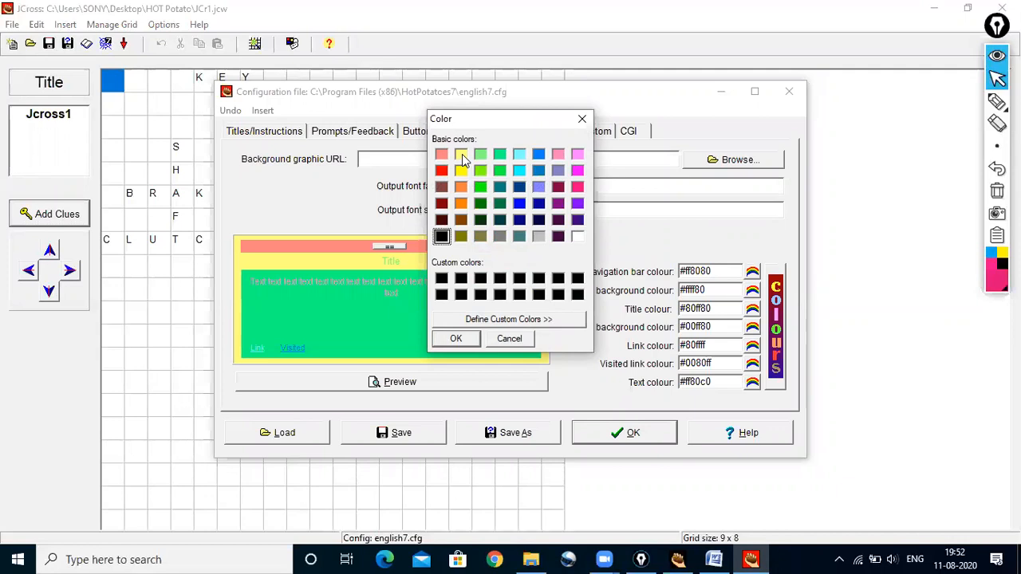
{"action": "left_click", "coordinate": [539, 238]}
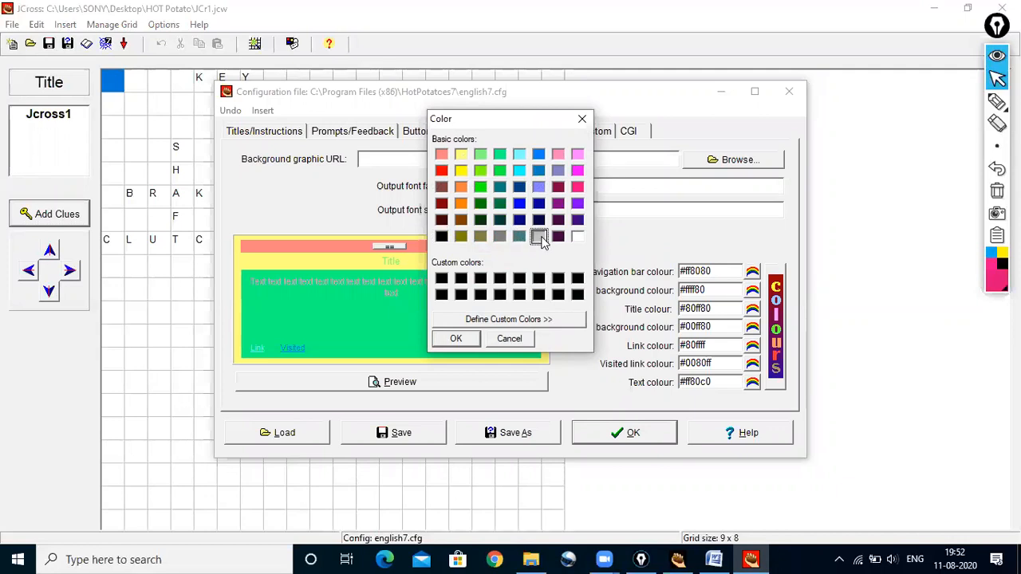
{"action": "left_click", "coordinate": [470, 338]}
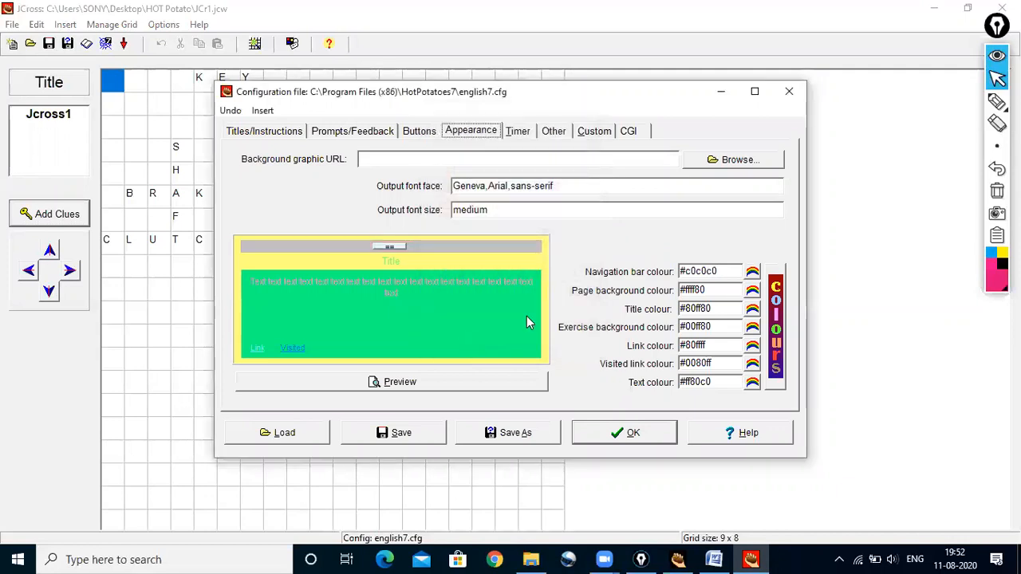
- Set the page background colour to light yellow (#ffff80) and the title colour to black (#000000)
{"action": "left_click", "coordinate": [752, 272]}
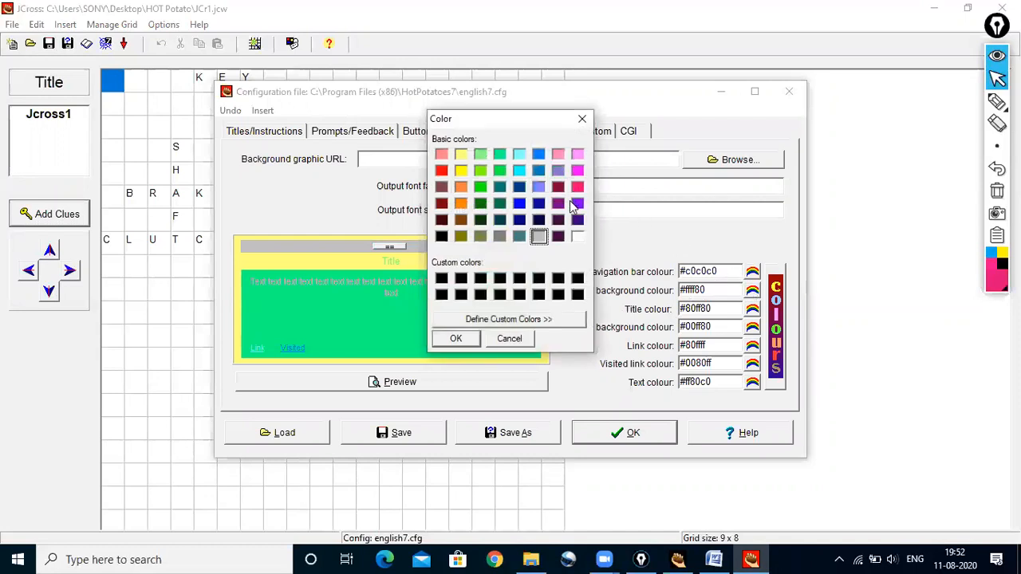
{"action": "left_click", "coordinate": [461, 154]}
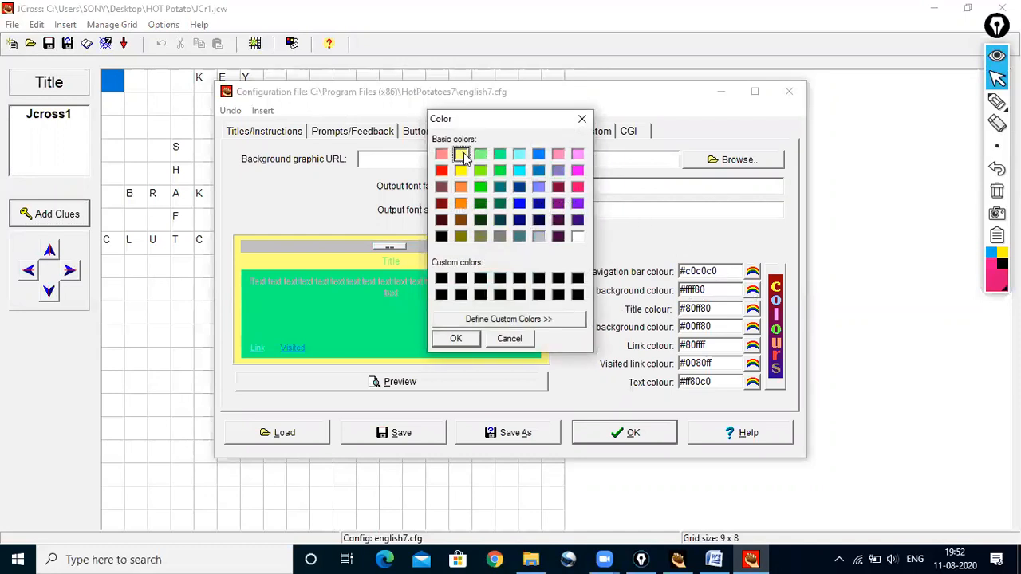
{"action": "left_click", "coordinate": [456, 339]}
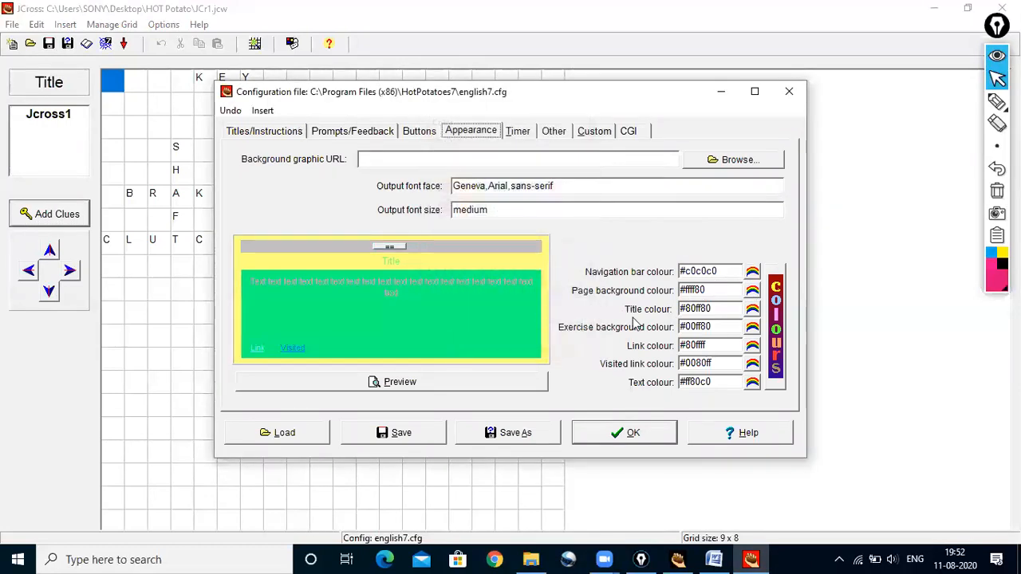
{"action": "left_click", "coordinate": [753, 311]}
{"action": "left_click", "coordinate": [441, 278]}
{"action": "left_click", "coordinate": [456, 338]}
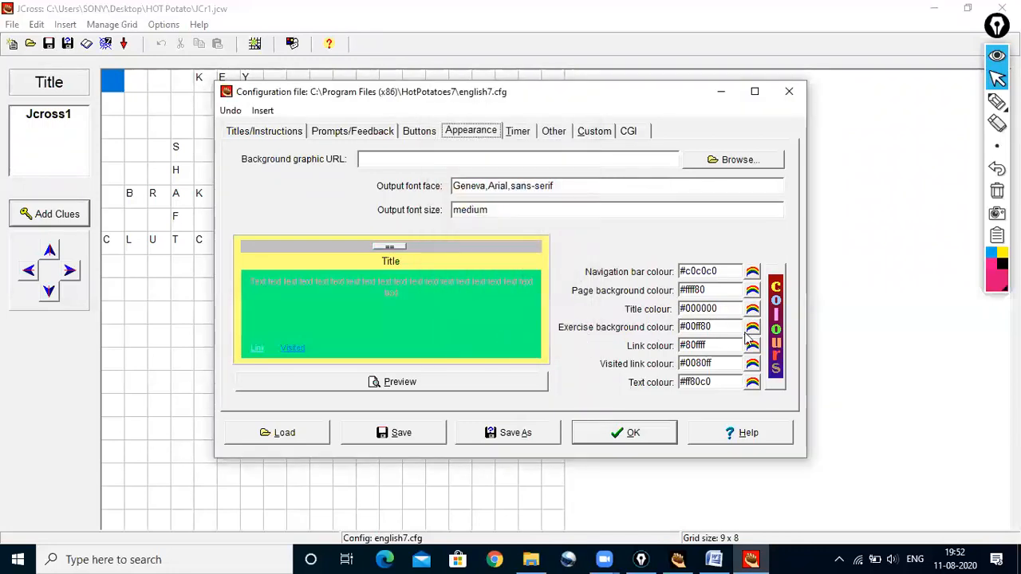
- Set the exercise background colour to light grey (#c0c0c0) and the text colour to black (#000000)
{"action": "left_click", "coordinate": [754, 329]}
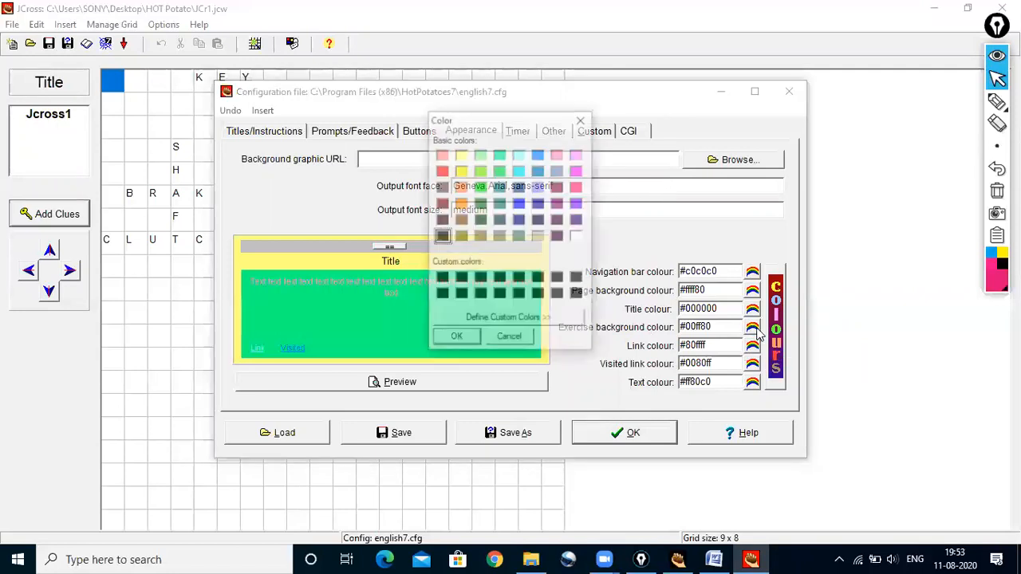
{"action": "left_click", "coordinate": [538, 236]}
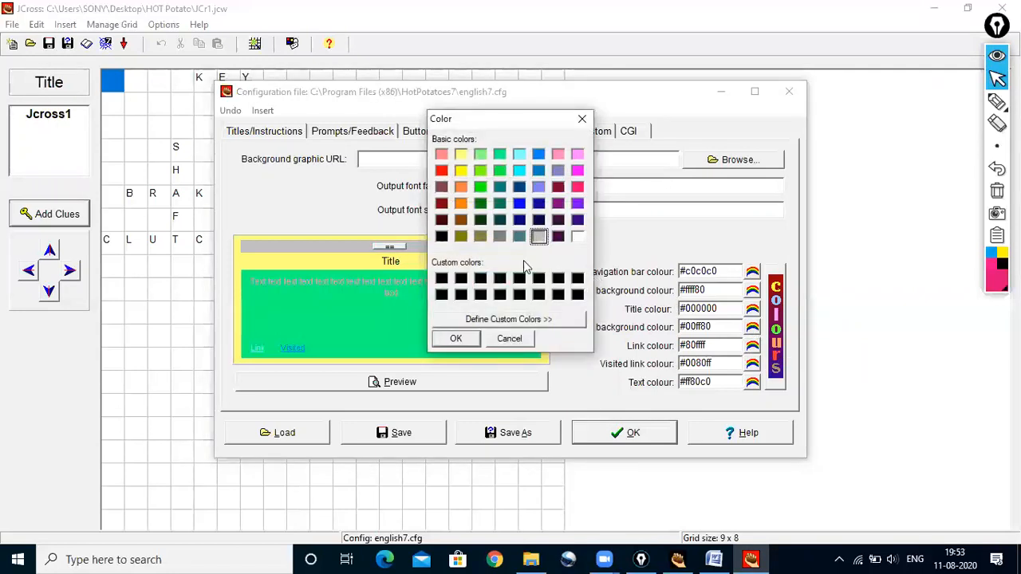
{"action": "left_click", "coordinate": [455, 338]}
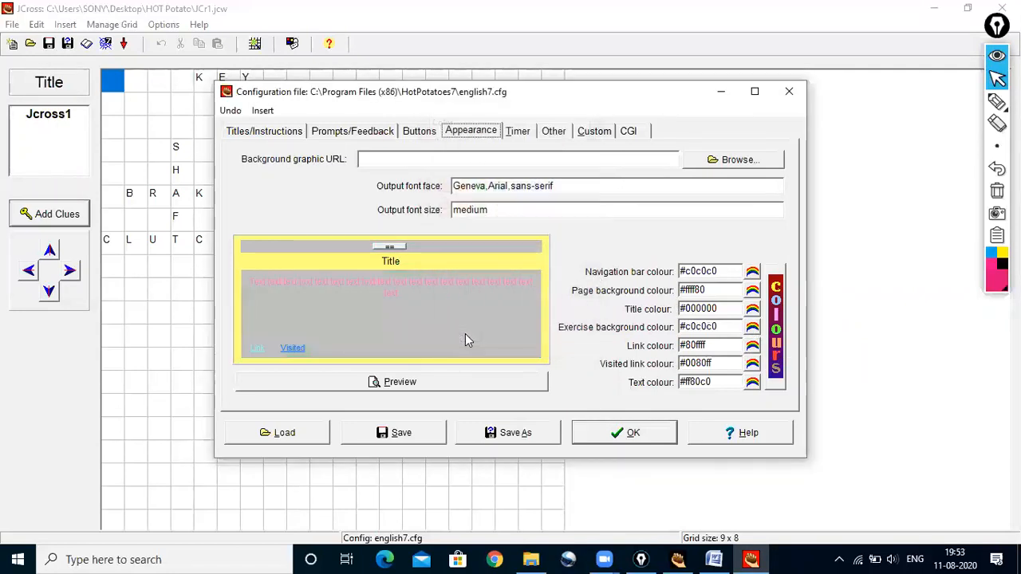
{"action": "left_click", "coordinate": [754, 384]}
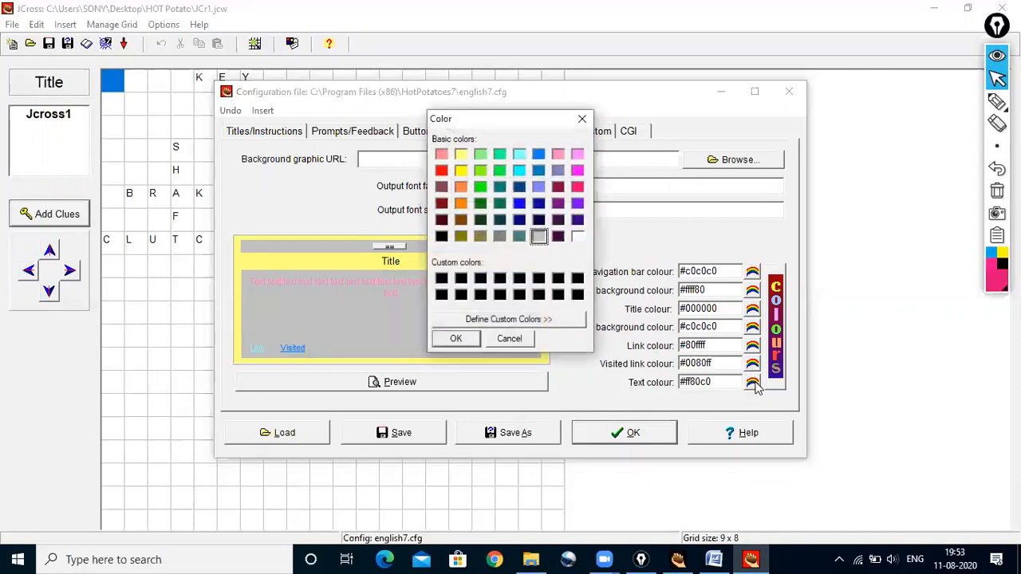
{"action": "left_click", "coordinate": [443, 283]}
{"action": "left_click", "coordinate": [456, 338]}
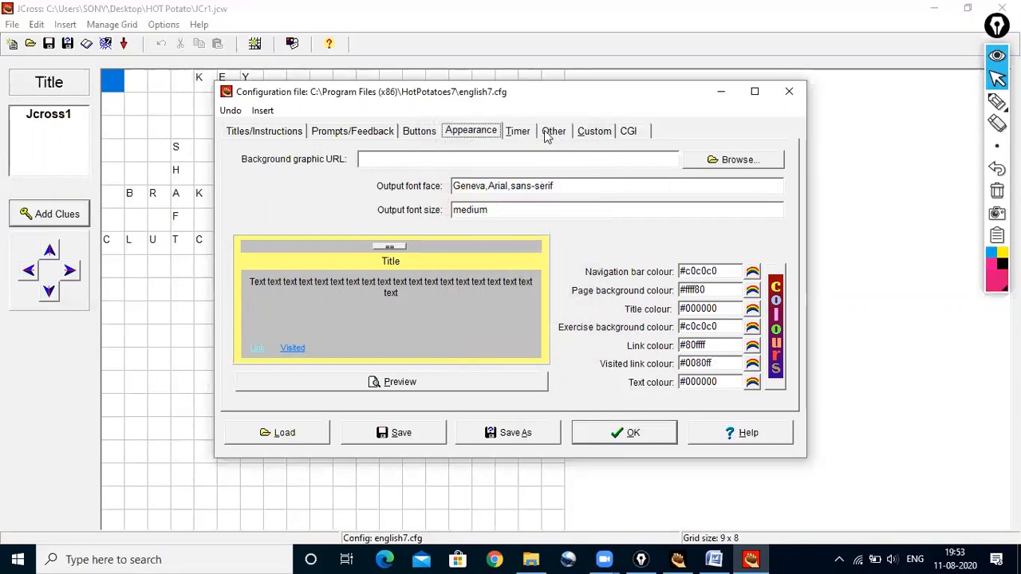
- Enable the exercise time limit and the submission of results through CGI to an email address, and accept the configuration
{"action": "left_click", "coordinate": [516, 130]}
{"action": "left_click", "coordinate": [252, 185]}
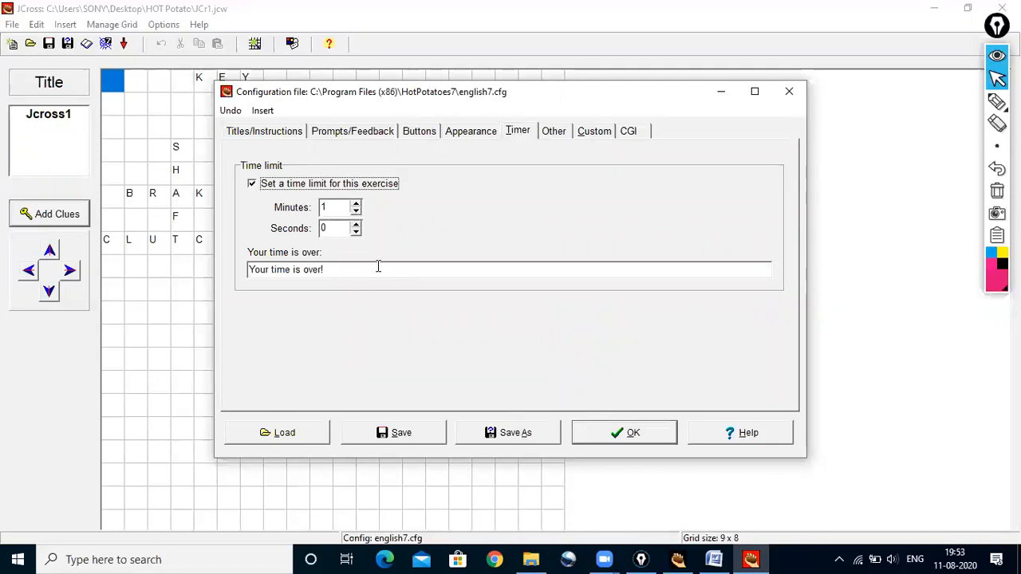
{"action": "left_click", "coordinate": [630, 132]}
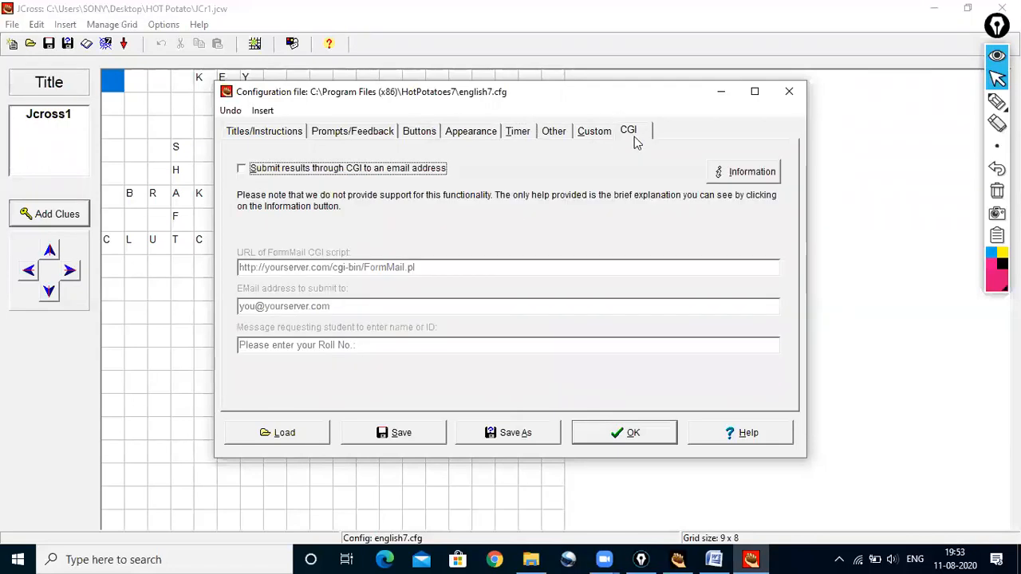
{"action": "left_click", "coordinate": [242, 170]}
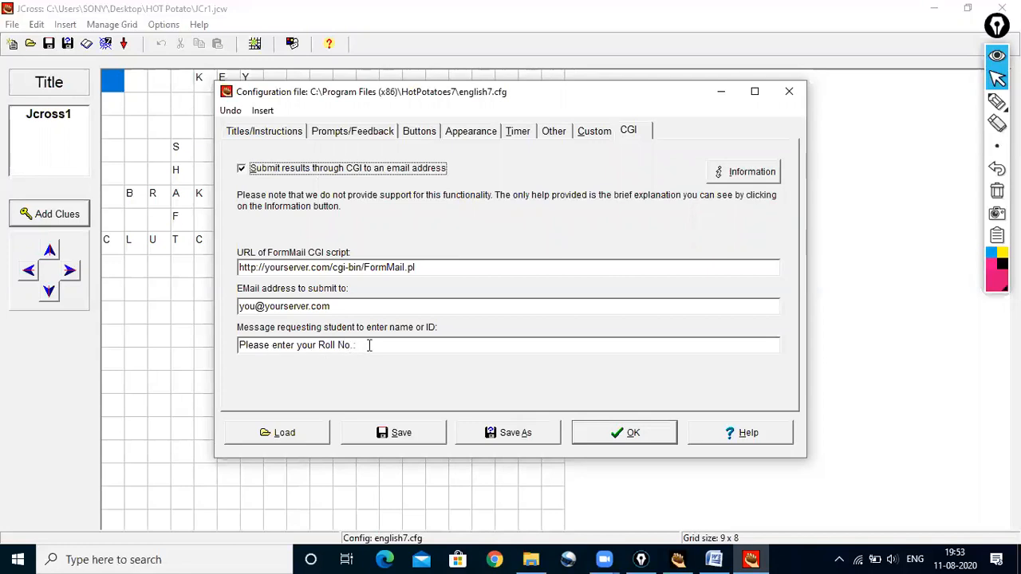
{"action": "left_click", "coordinate": [643, 437]}
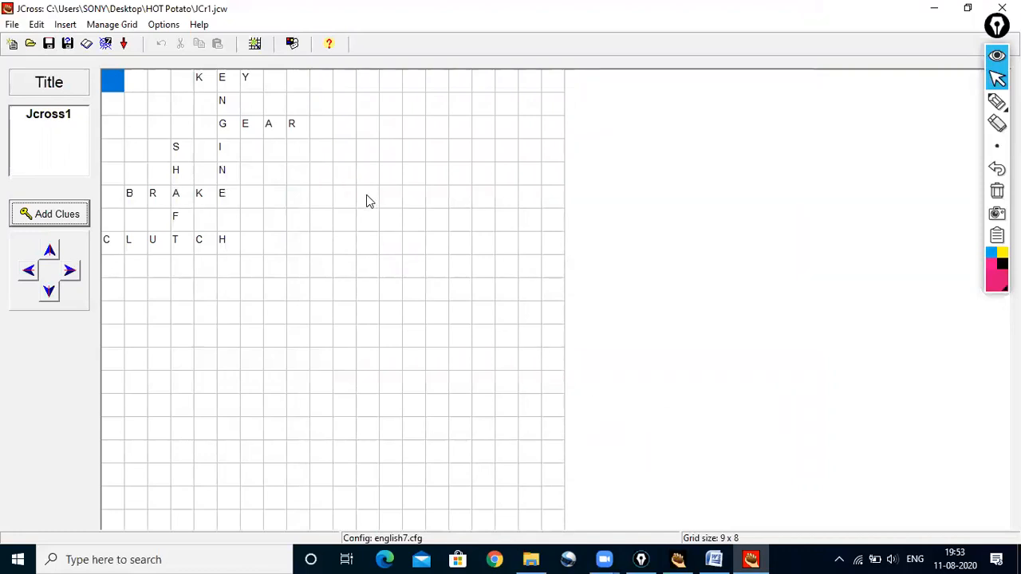
- Export the crossword as an HTML file named JCr1 in the HOT Potato folder and view it in the browser
{"action": "left_click", "coordinate": [106, 44]}
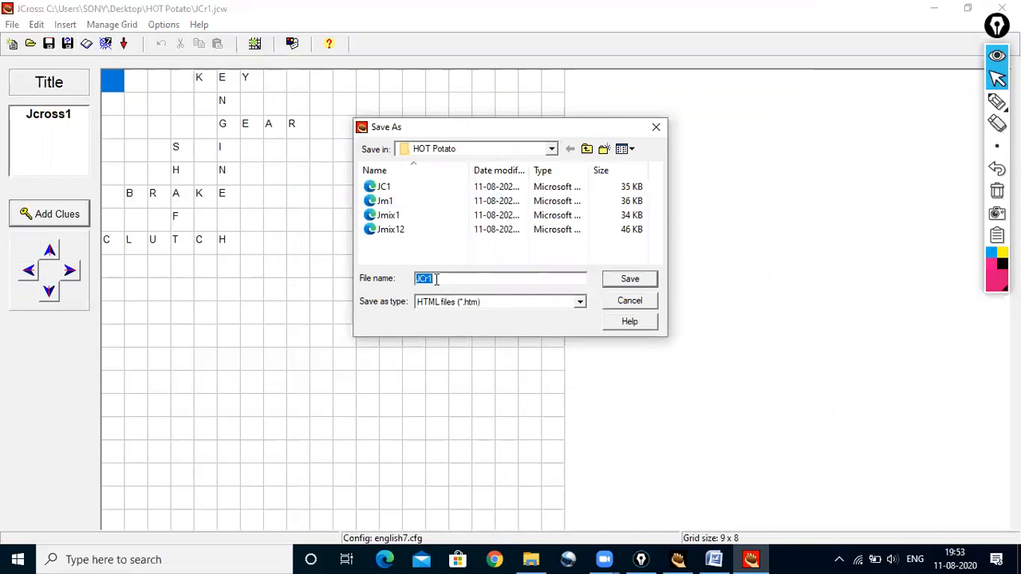
{"action": "left_click", "coordinate": [648, 283]}
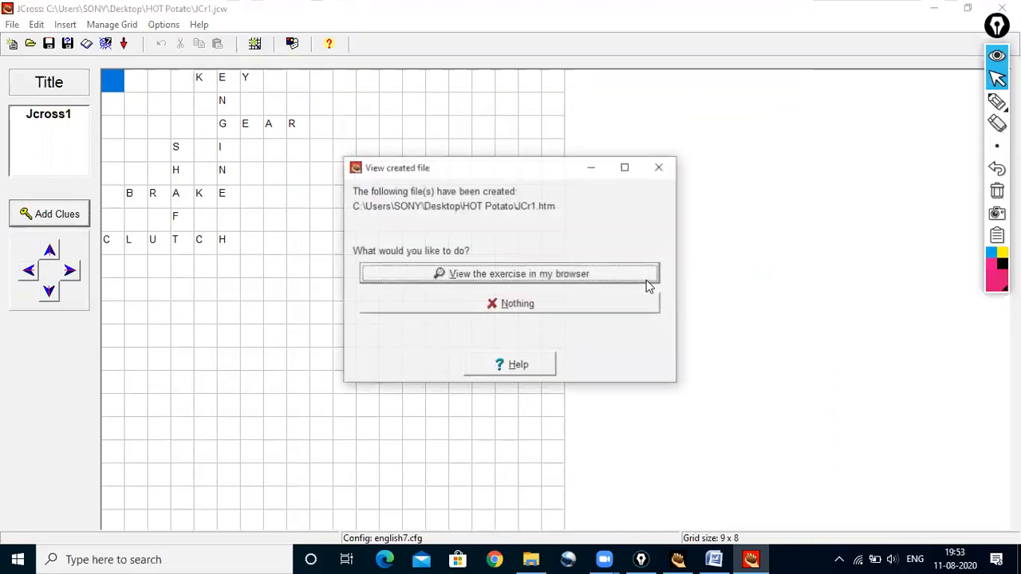
{"action": "left_click", "coordinate": [545, 275]}
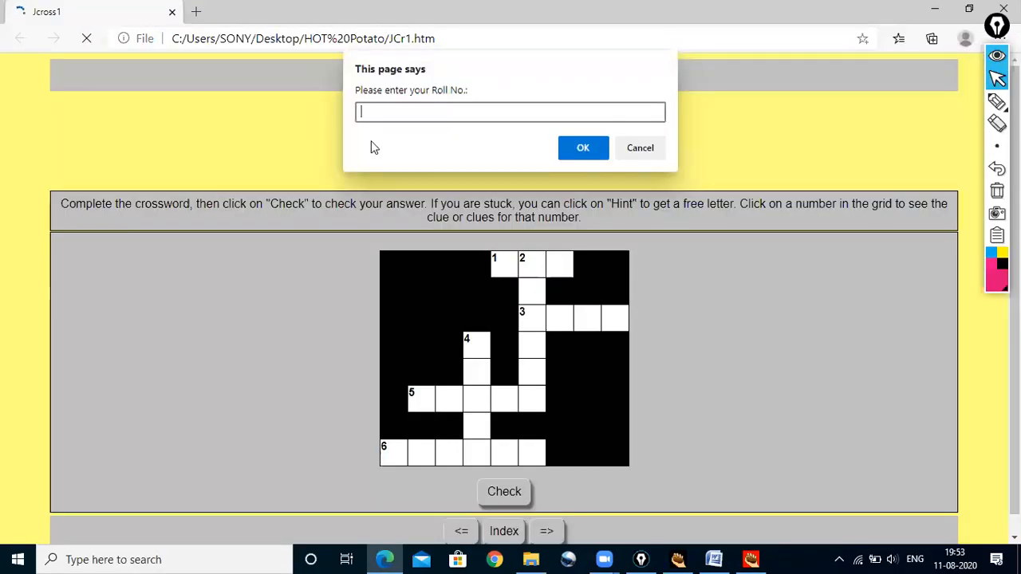
- Start the exercise with a roll number and answer 1 across with "Key", using a hint for its first letter
{"action": "type", "text": "12"}
{"action": "left_click", "coordinate": [583, 148]}
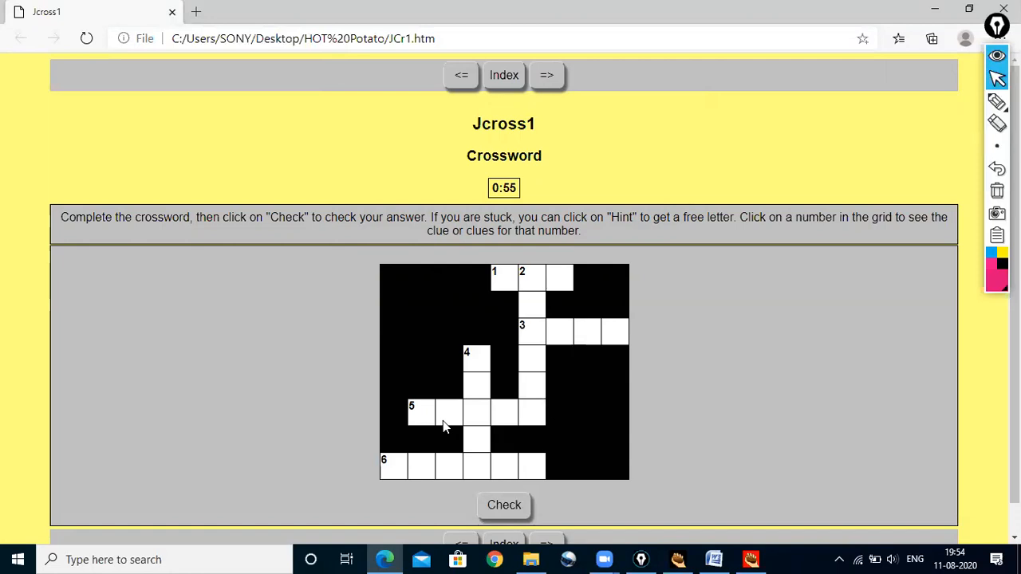
{"action": "left_click", "coordinate": [495, 274]}
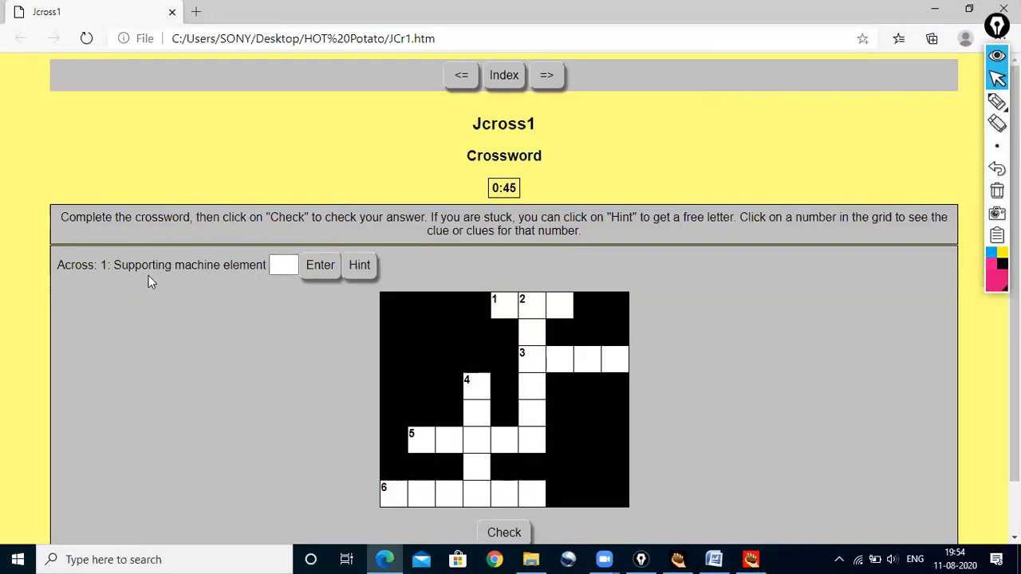
{"action": "left_click", "coordinate": [281, 266]}
{"action": "left_click", "coordinate": [354, 272]}
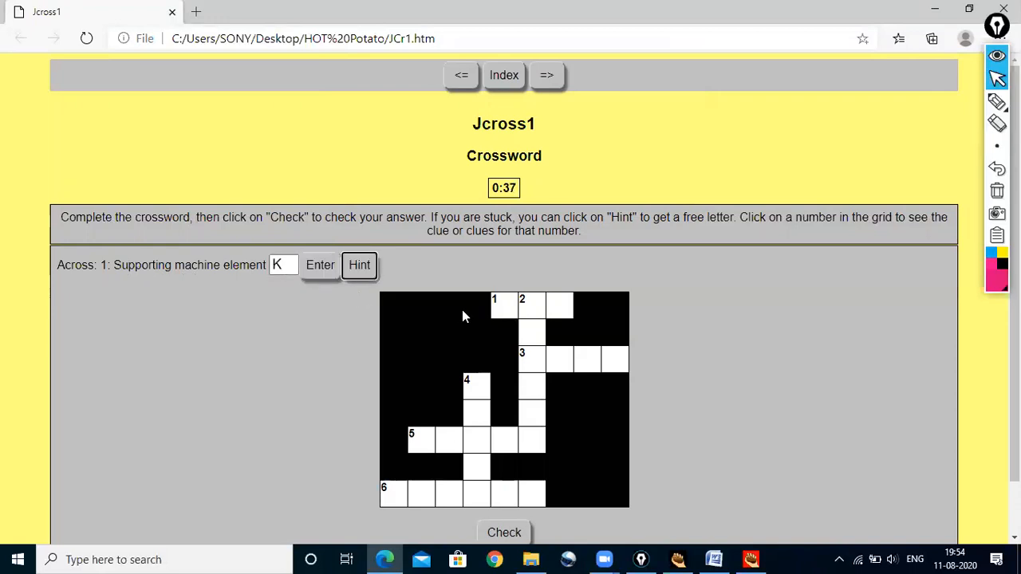
{"action": "left_click", "coordinate": [285, 265]}
{"action": "type", "text": "ey"}
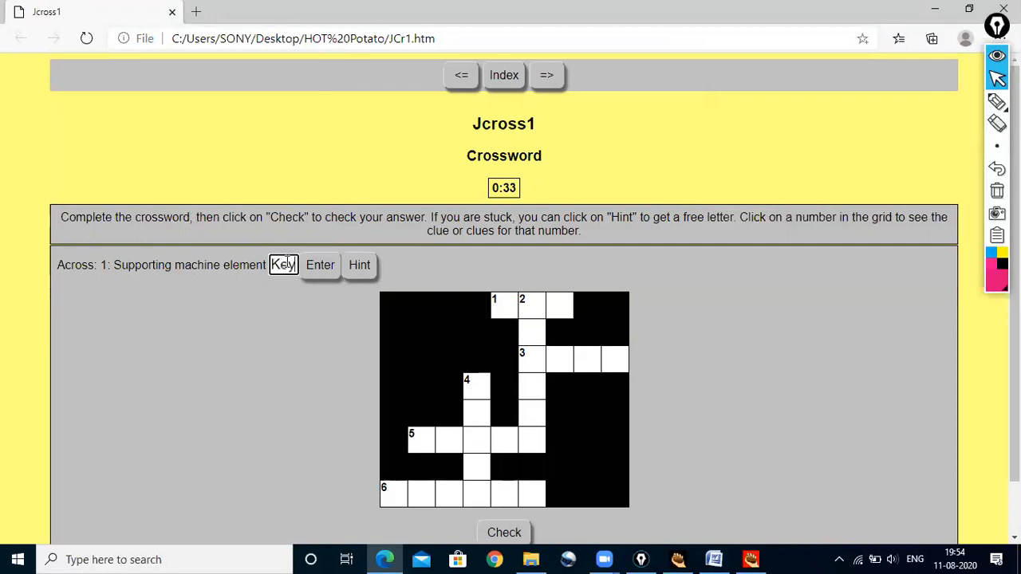
{"action": "left_click", "coordinate": [322, 276]}
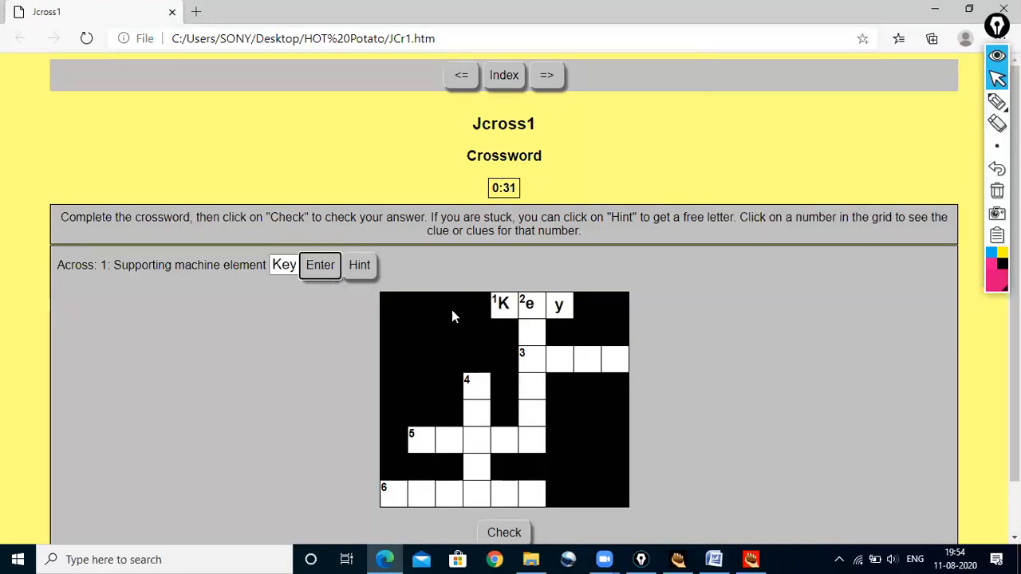
- Open the clue for 2 down and enter "Engine" as its answer in the crossword
{"action": "left_click", "coordinate": [524, 303]}
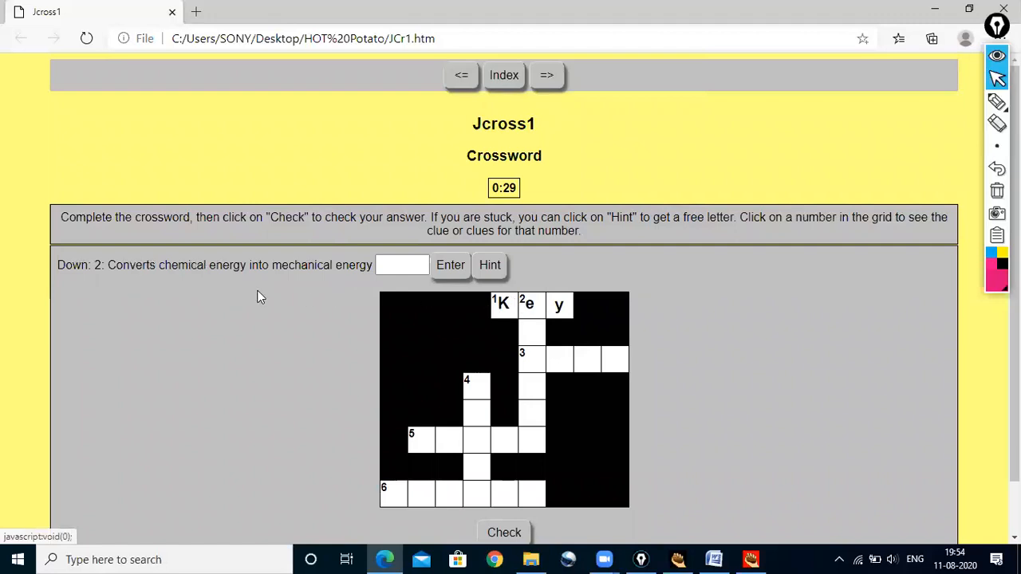
{"action": "left_click", "coordinate": [383, 264]}
{"action": "left_click", "coordinate": [383, 264]}
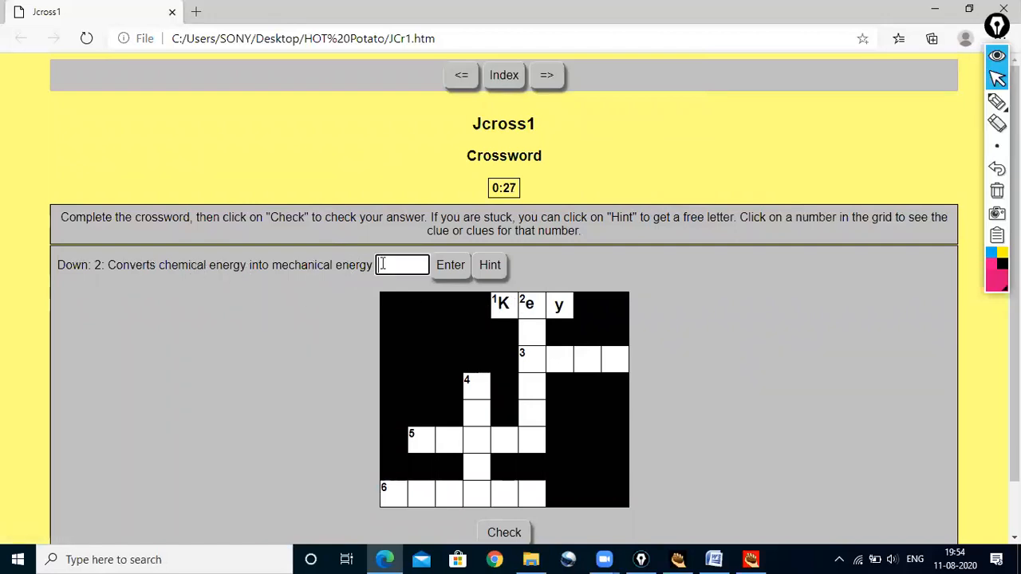
{"action": "type", "text": "Engine"}
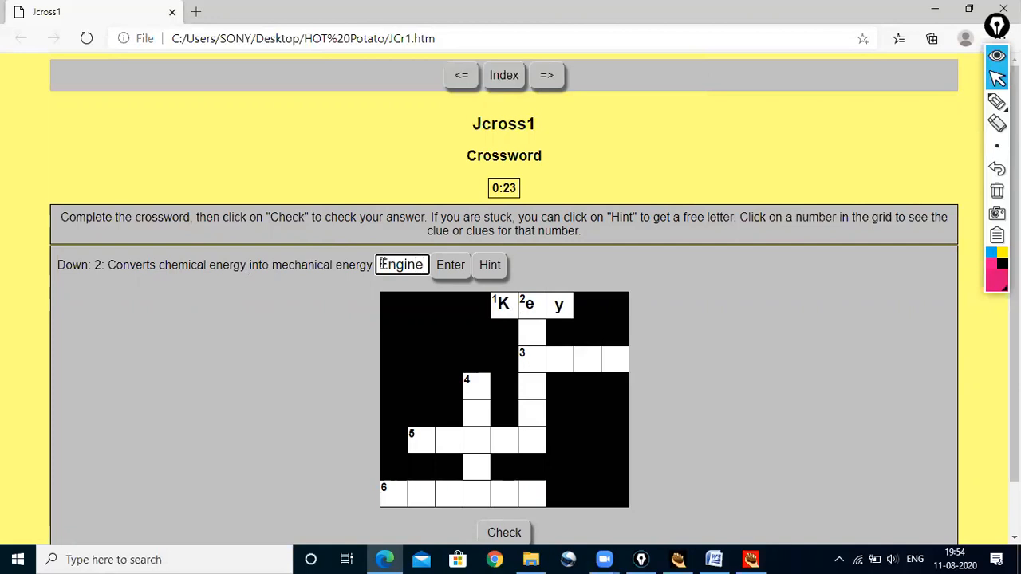
{"action": "left_click", "coordinate": [449, 265]}
- Open the clue for 3 across and enter "Gear" as its answer in the crossword
{"action": "left_click", "coordinate": [521, 356]}
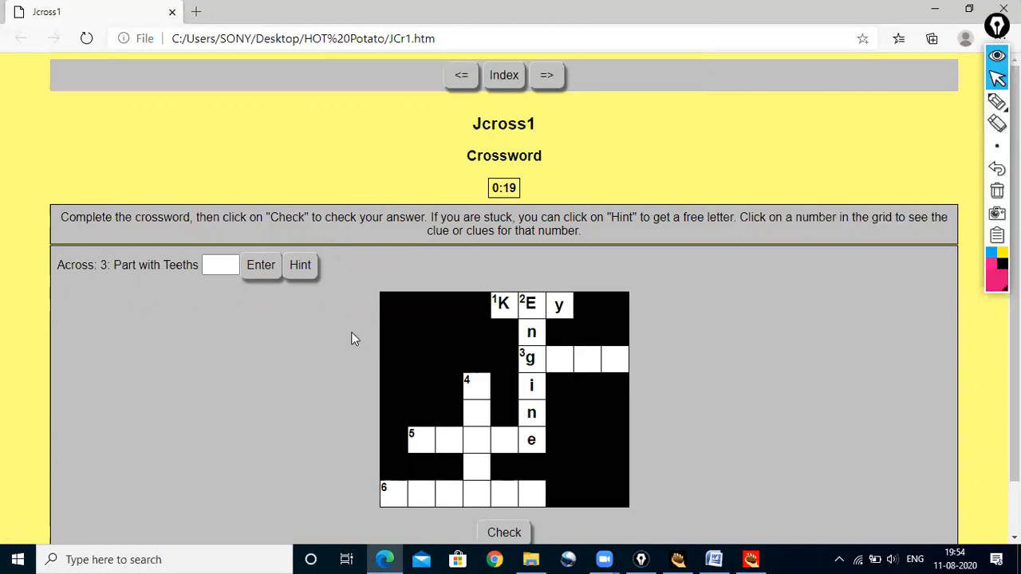
{"action": "left_click", "coordinate": [226, 266]}
{"action": "type", "text": "Gear"}
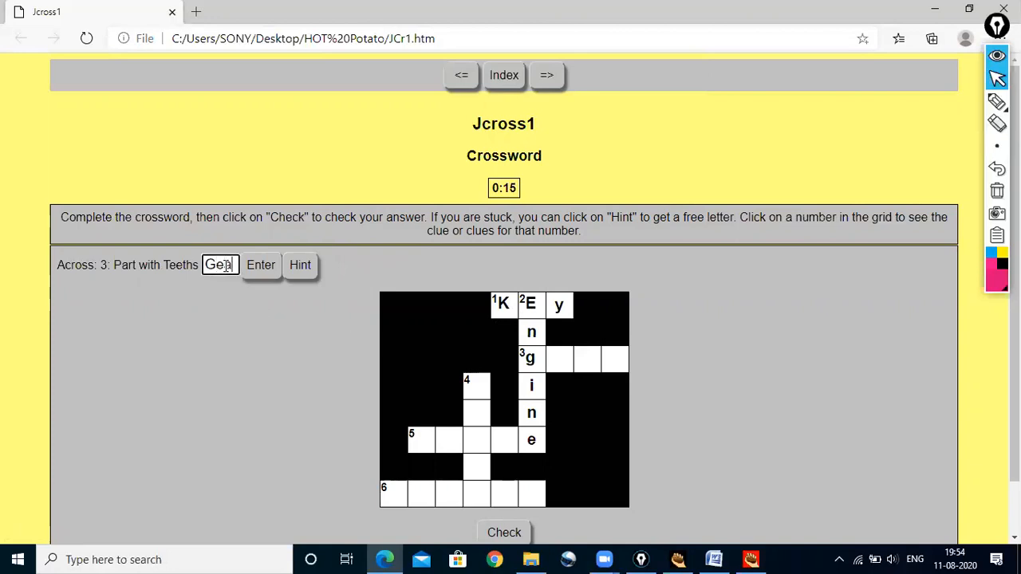
{"action": "left_click", "coordinate": [264, 269]}
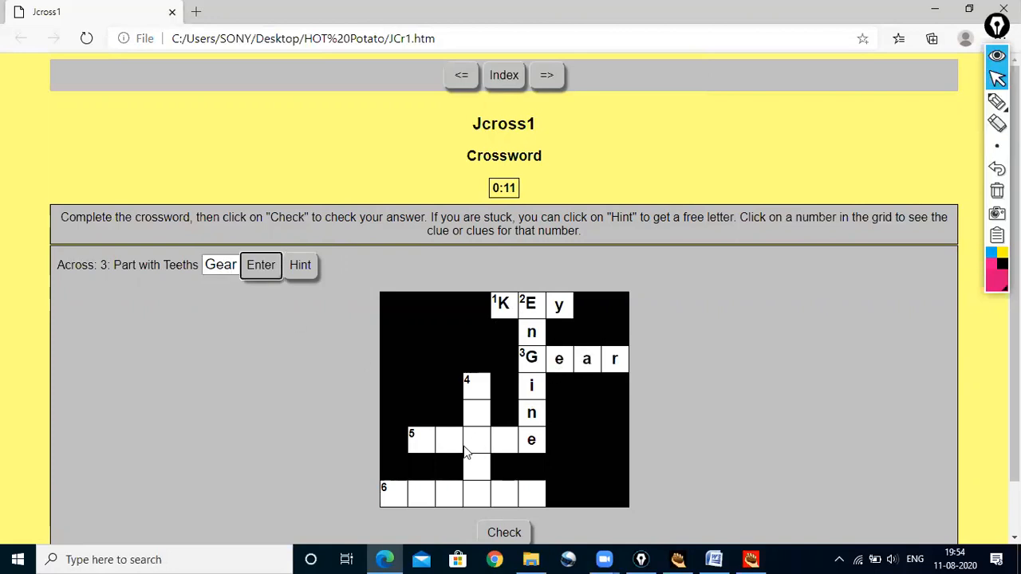
- Open the clue for 4 down and try to answer it, starting with the letter "S"
{"action": "left_click", "coordinate": [467, 383]}
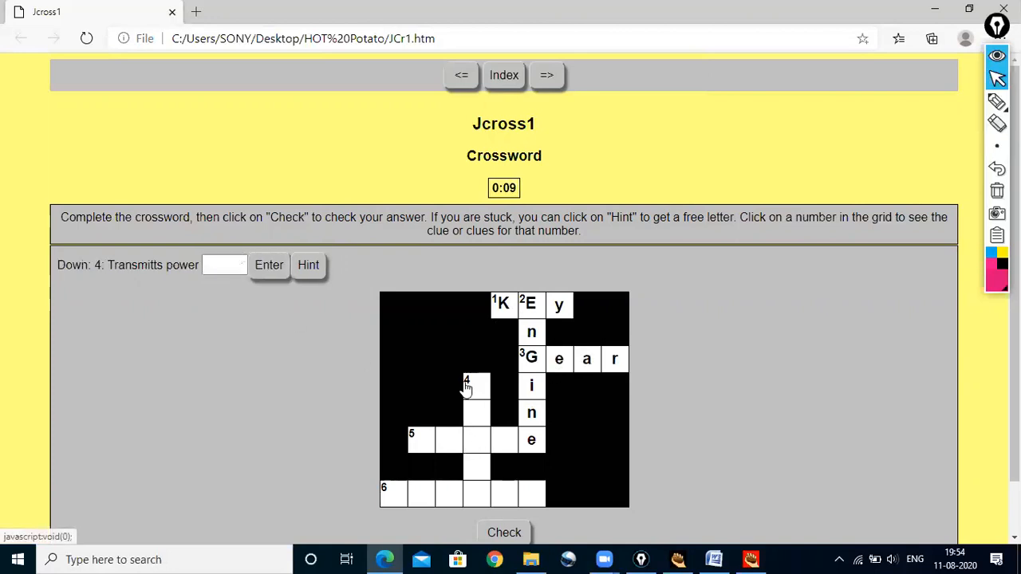
{"action": "left_click", "coordinate": [219, 266]}
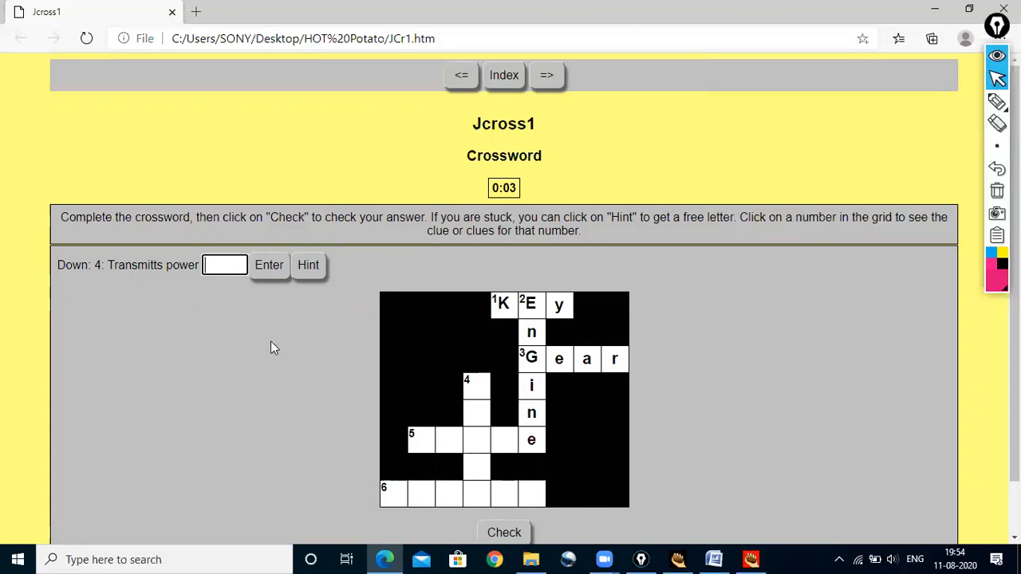
{"action": "type", "text": "S"}
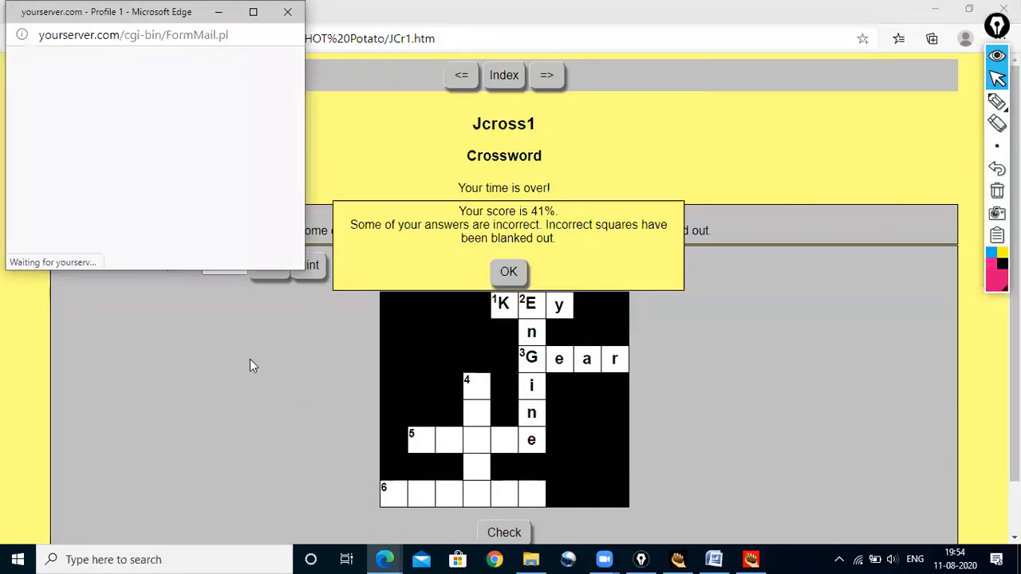
- Close the result submission window and dismiss the crossword's score message
{"action": "left_click", "coordinate": [289, 10]}
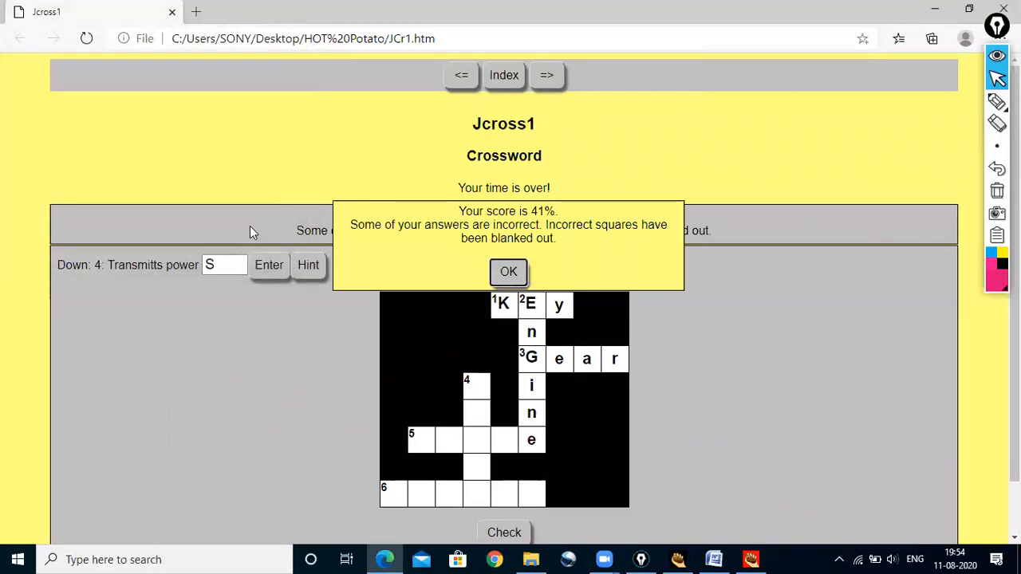
{"action": "left_click", "coordinate": [219, 267]}
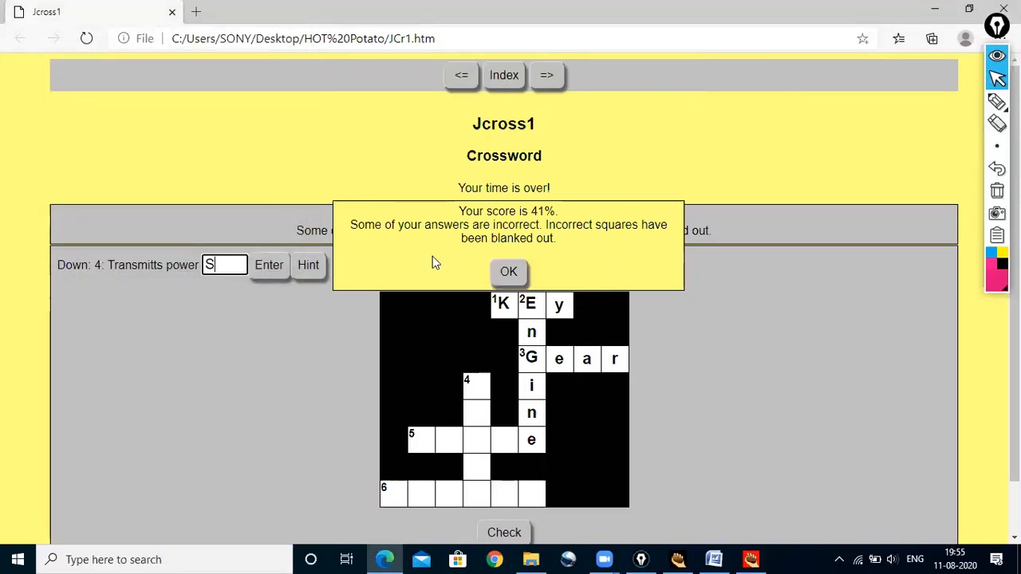
{"action": "left_click", "coordinate": [503, 272]}
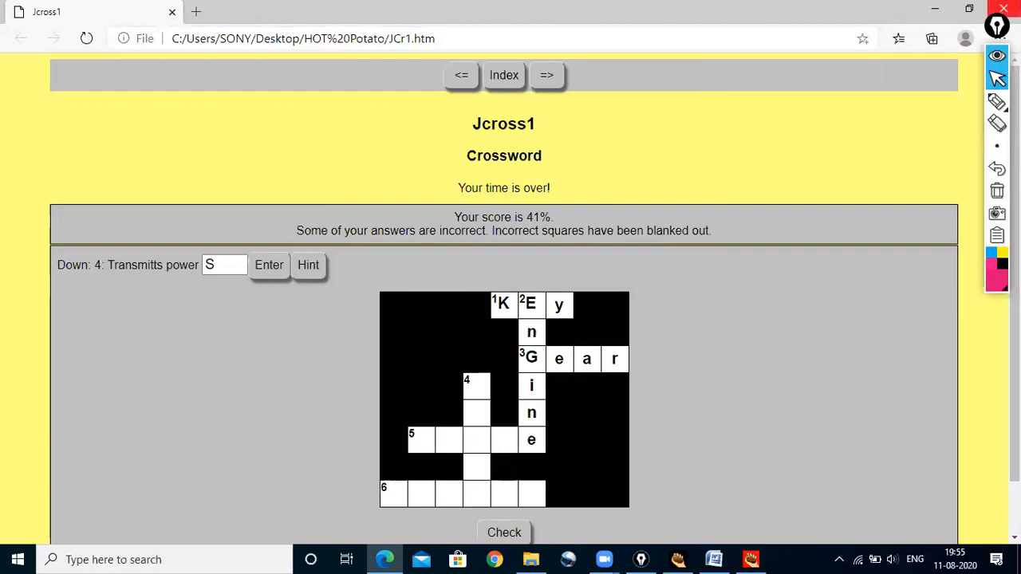
- Close the browser test and the JCross editor, saving the changes to the JCr1.jcw exercise
{"action": "left_click", "coordinate": [996, 24]}
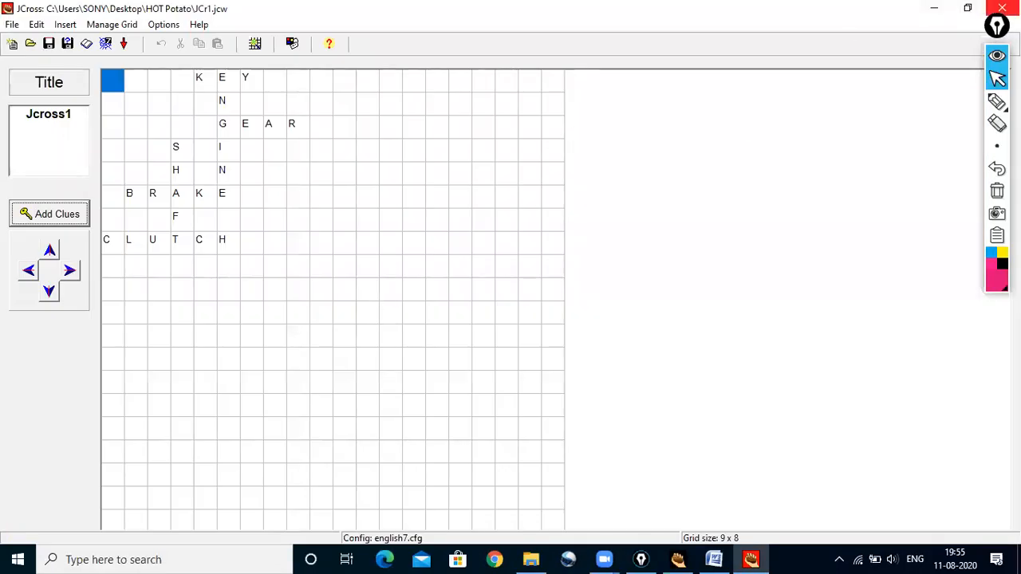
{"action": "left_click", "coordinate": [1002, 8]}
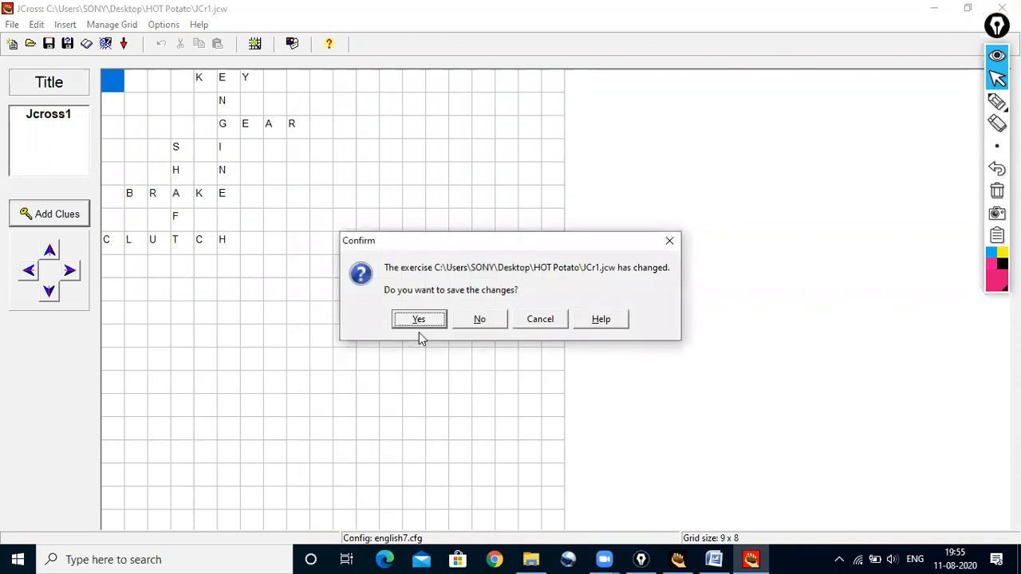
{"action": "left_click", "coordinate": [422, 316]}
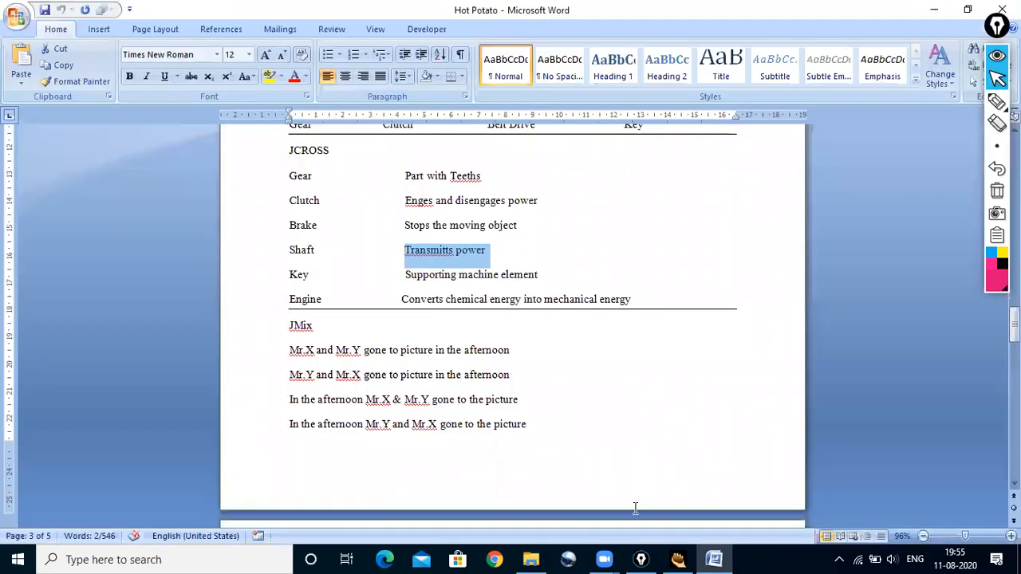
- Start a new JQuiz exercise from the Hot Potatoes launcher and title it "JQuiz1"
{"action": "left_click", "coordinate": [682, 559]}
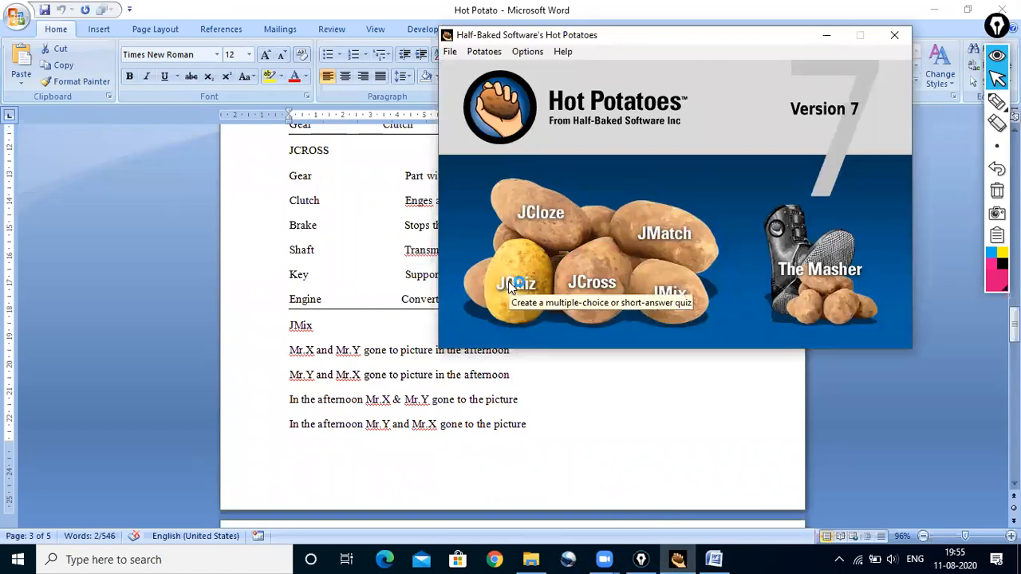
{"action": "left_click", "coordinate": [509, 284]}
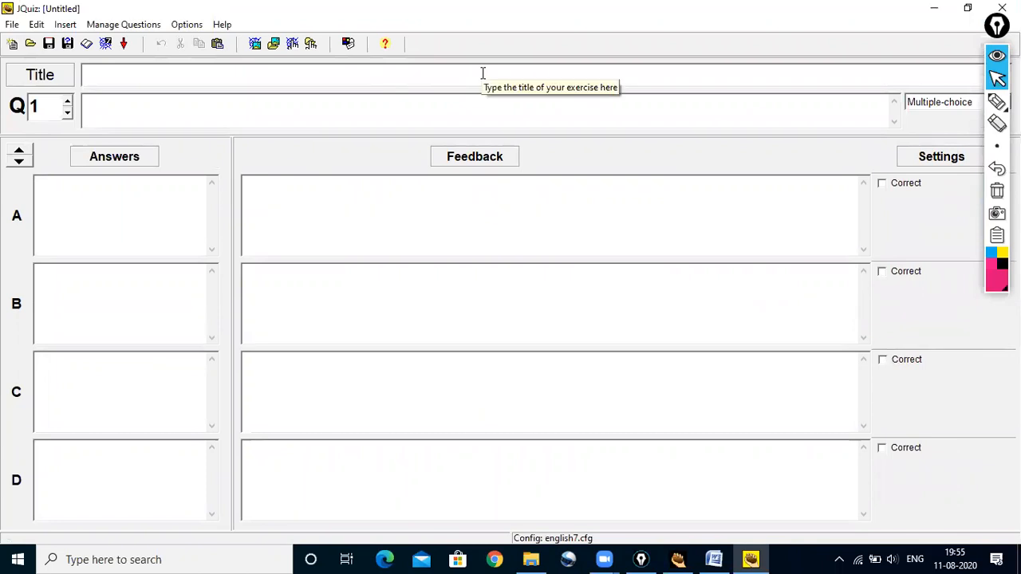
{"action": "type", "text": "J"}
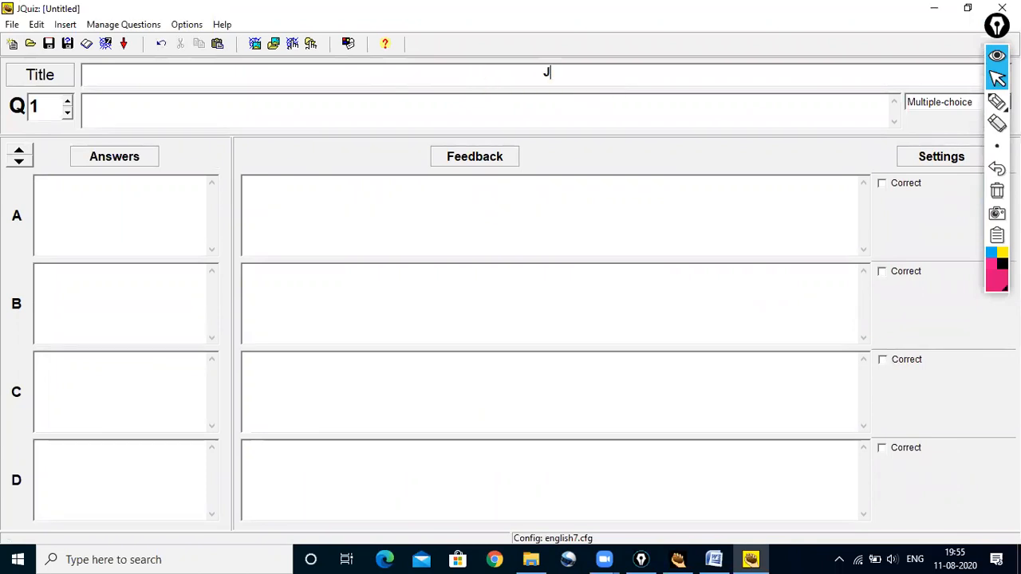
{"action": "type", "text": "Quiz1"}
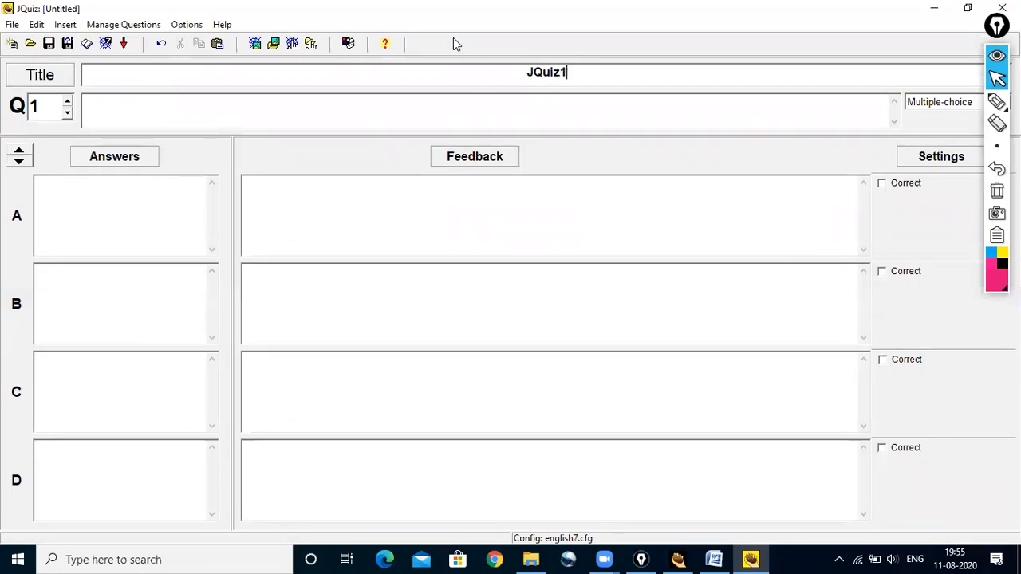
- Save the new quiz as JQ1 in the HOT Potato folder
{"action": "left_click", "coordinate": [49, 43]}
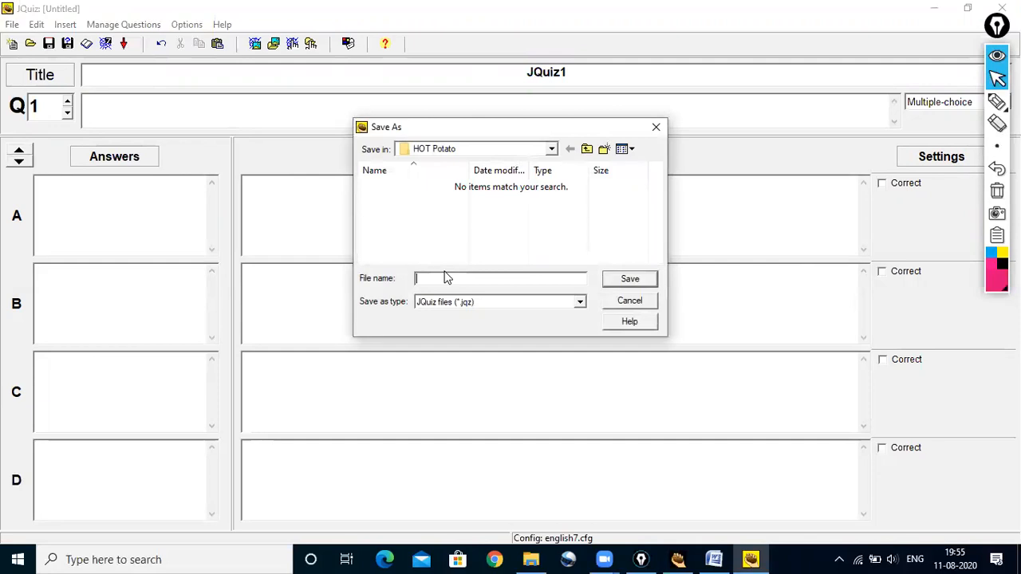
{"action": "type", "text": "JQuiz1"}
{"action": "left_click", "coordinate": [629, 279]}
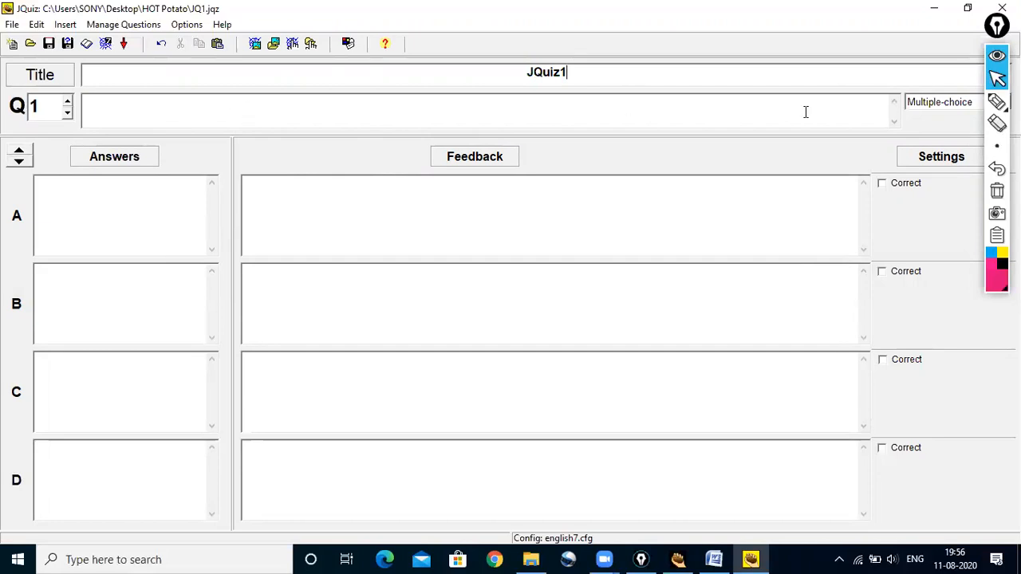
- Choose Multiple-choice as the type of question 1, and step to question 2 and back
{"action": "left_click", "coordinate": [955, 108]}
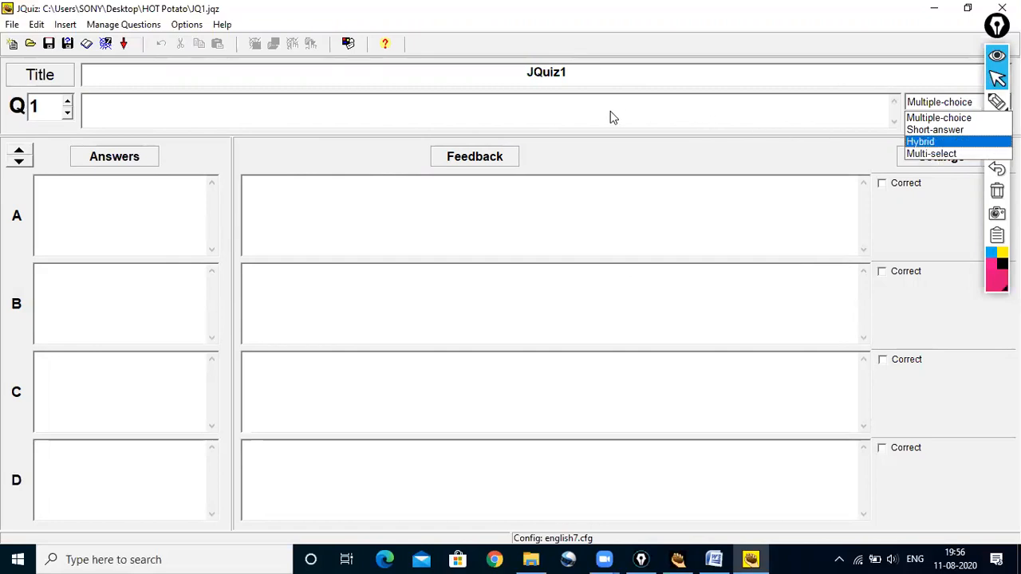
{"action": "left_click", "coordinate": [926, 121]}
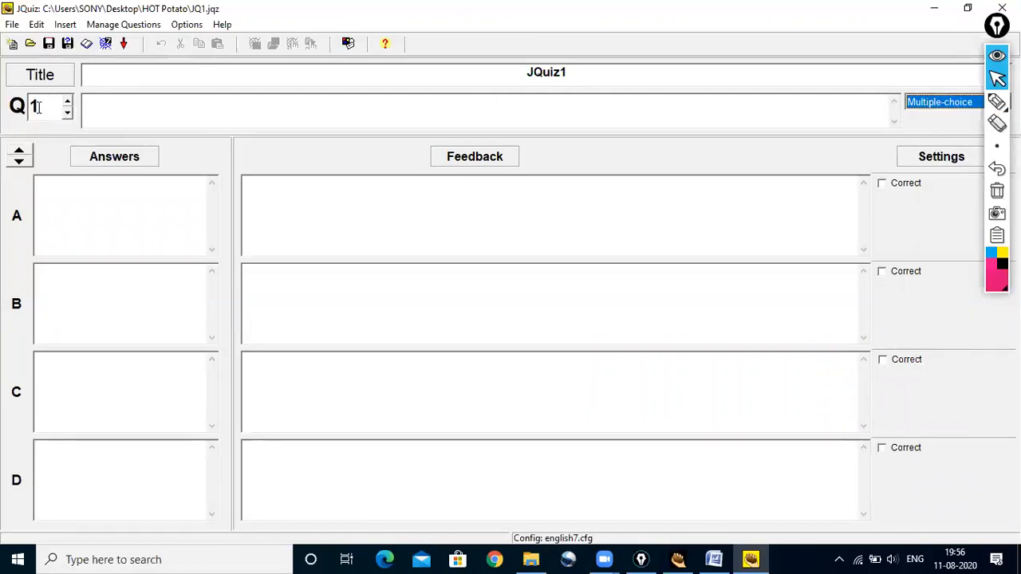
{"action": "left_click", "coordinate": [68, 101]}
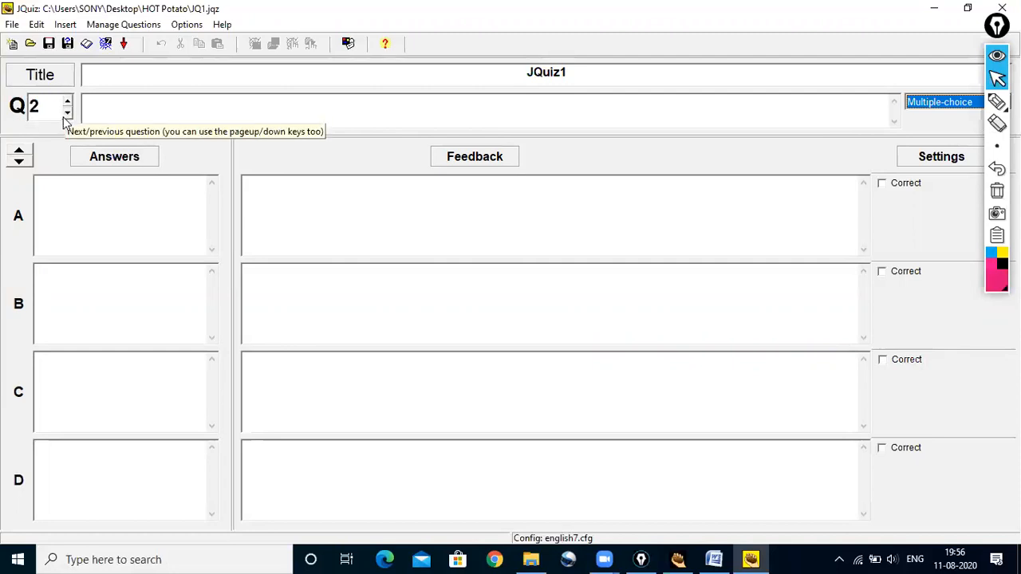
{"action": "left_click", "coordinate": [68, 114]}
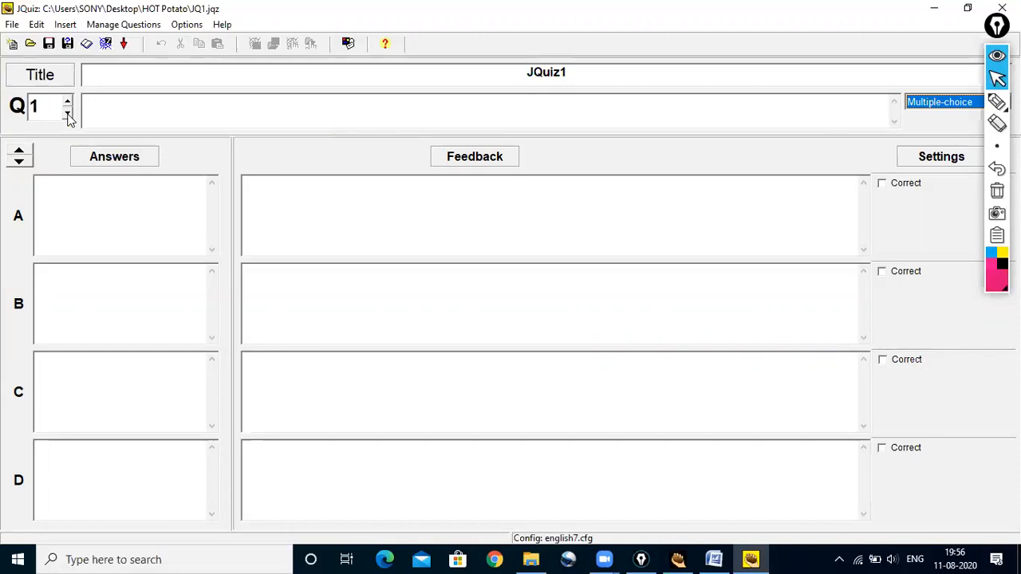
- Copy "Identify the non machine element?" from the Word document and paste it as the text of question 1 in JQuiz
{"action": "left_click", "coordinate": [121, 106]}
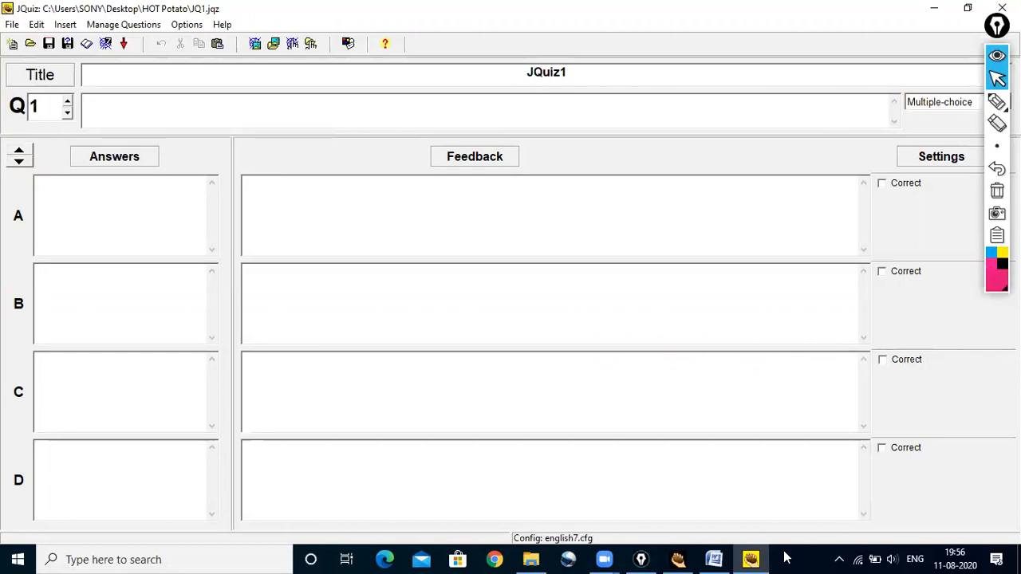
{"action": "left_click", "coordinate": [716, 559]}
{"action": "scroll", "coordinate": [660, 355], "scroll_direction": "up", "scroll_amount": 10}
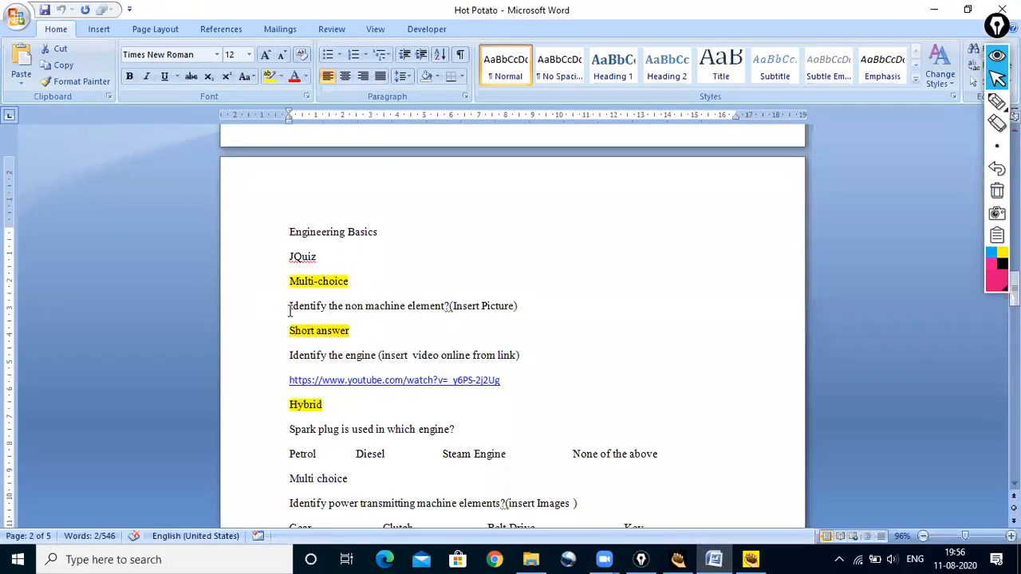
{"action": "left_click_drag", "start_coordinate": [289, 306], "coordinate": [437, 314]}
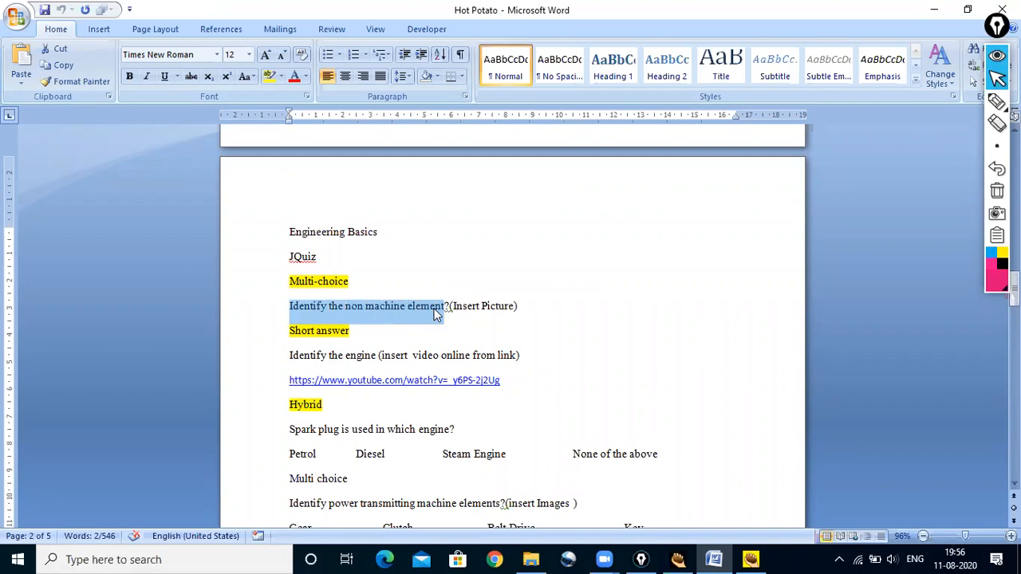
{"action": "right_click", "coordinate": [437, 314]}
{"action": "left_click", "coordinate": [468, 335]}
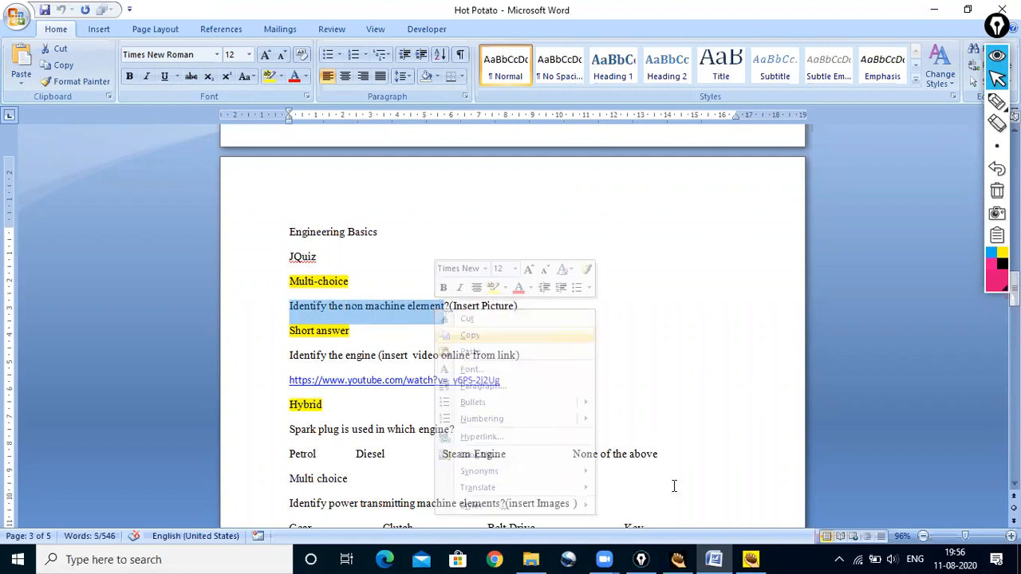
{"action": "left_click", "coordinate": [761, 559]}
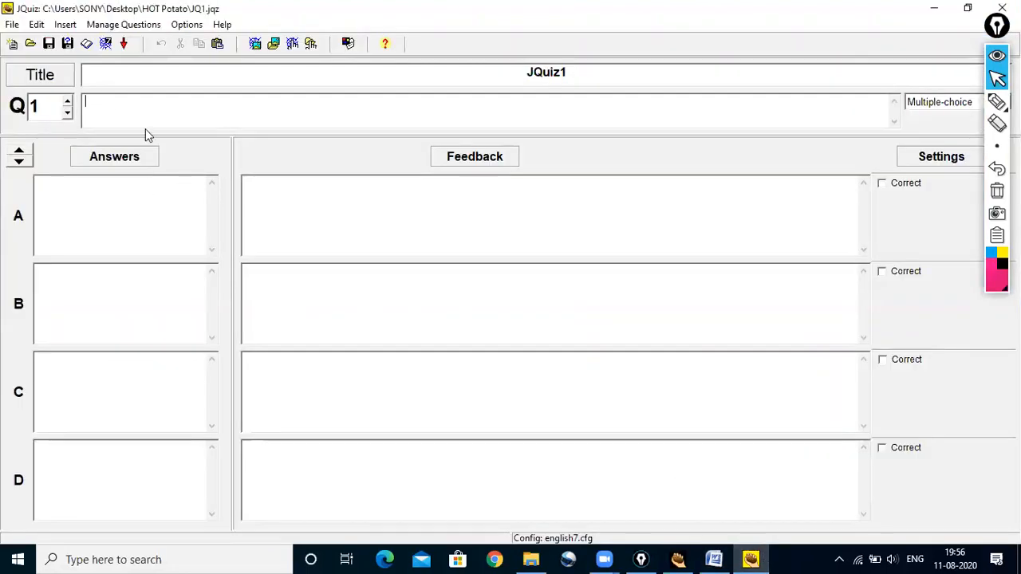
{"action": "key", "text": "ctrl+v"}
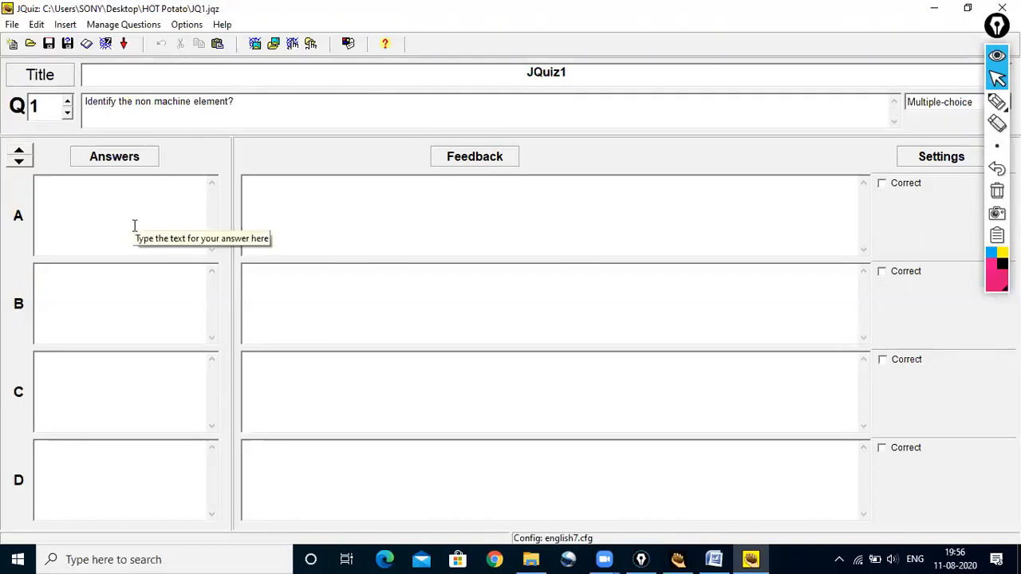
- Insert the local picture clutch.jpg as answer A, with a width of 150, maintained aspect ratio and Centre alignment
{"action": "left_click", "coordinate": [67, 27]}
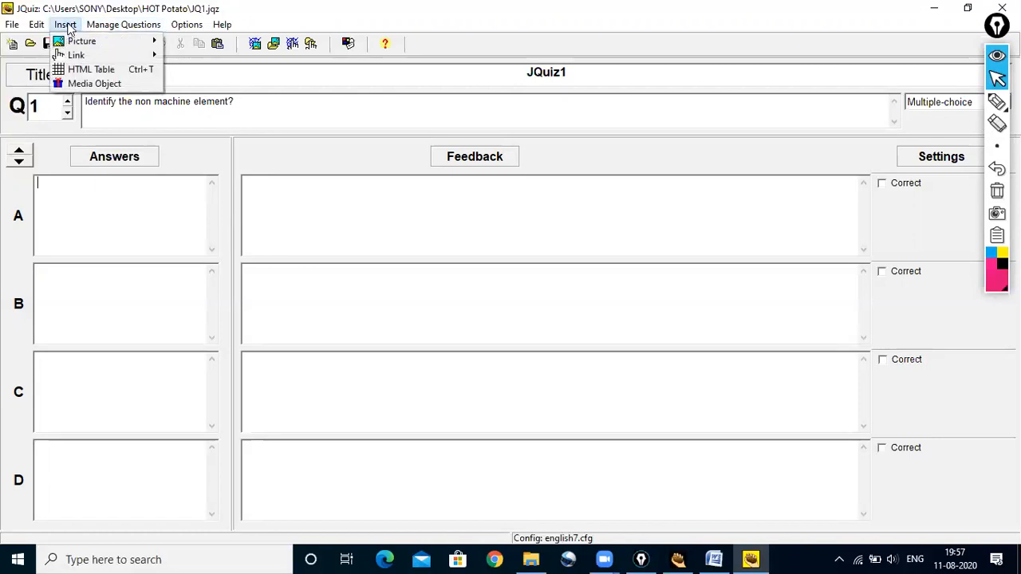
{"action": "mouse_move", "coordinate": [79, 43]}
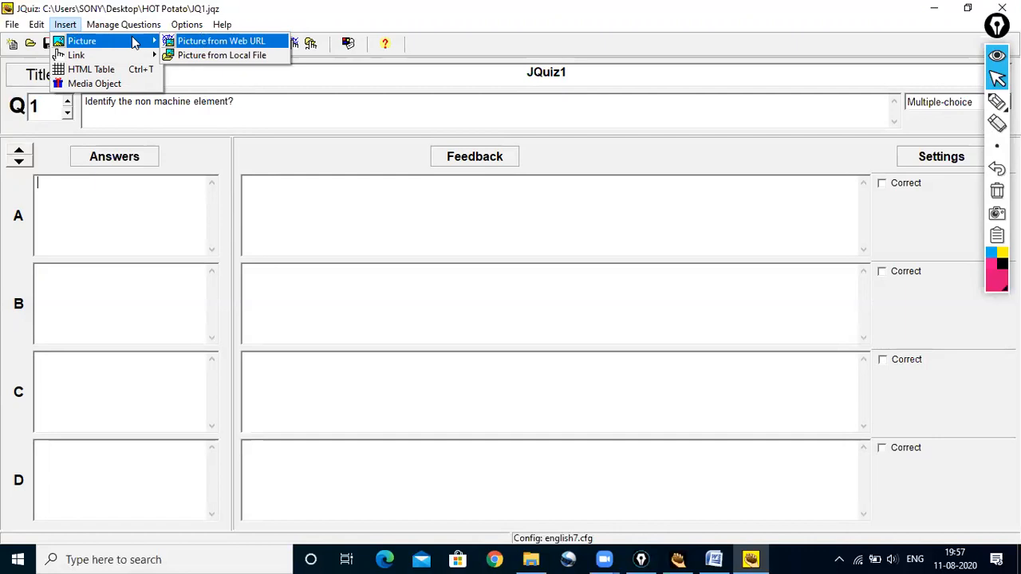
{"action": "left_click", "coordinate": [237, 55]}
{"action": "left_click", "coordinate": [482, 214]}
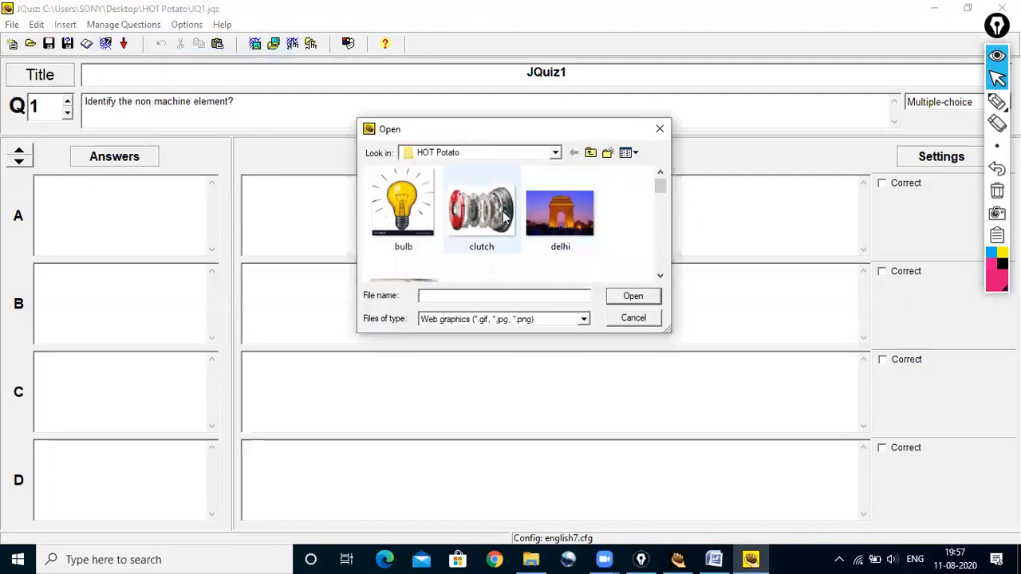
{"action": "left_click", "coordinate": [633, 296]}
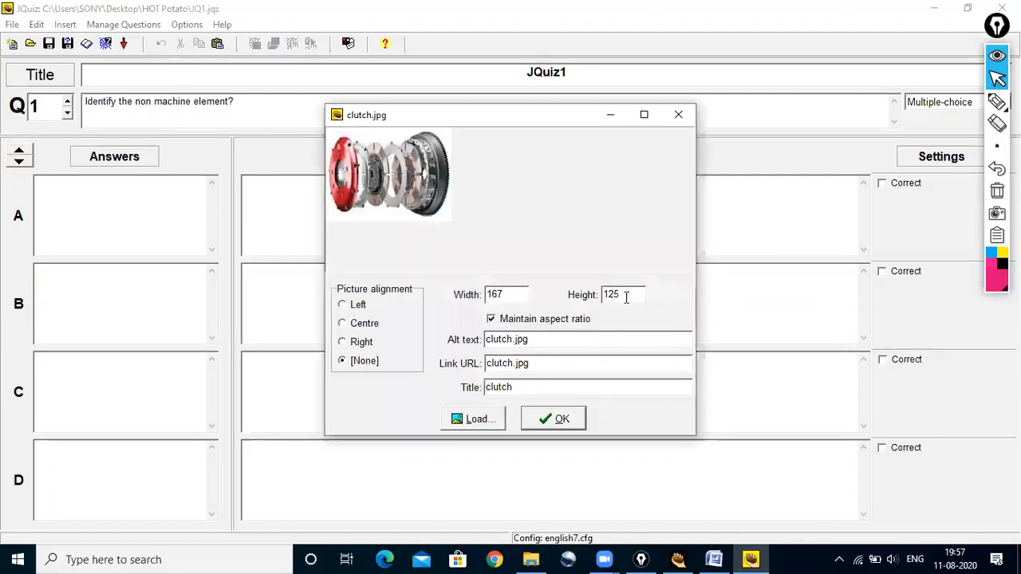
{"action": "left_click_drag", "start_coordinate": [486, 295], "coordinate": [511, 292]}
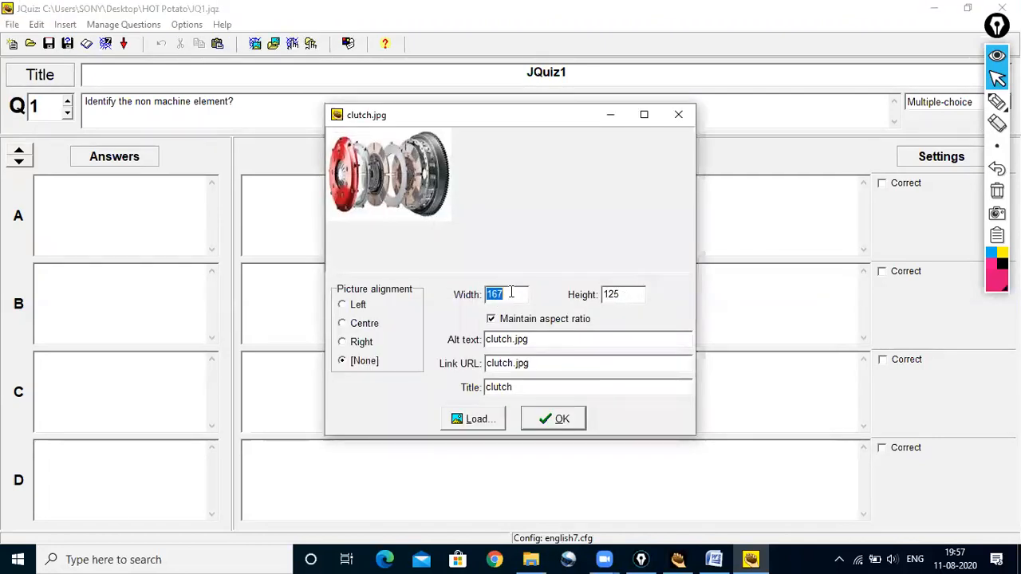
{"action": "type", "text": "150"}
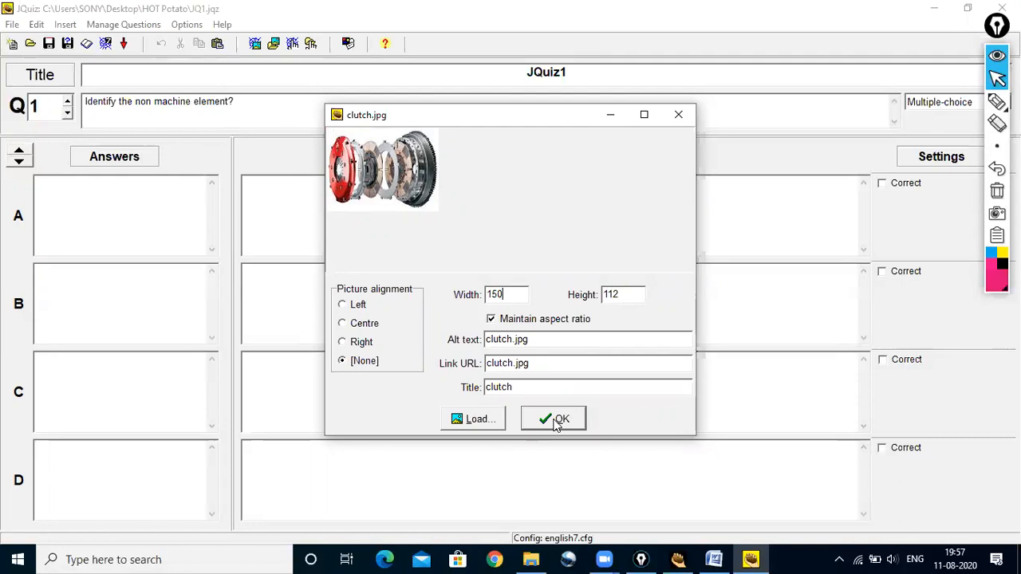
{"action": "left_click", "coordinate": [342, 323]}
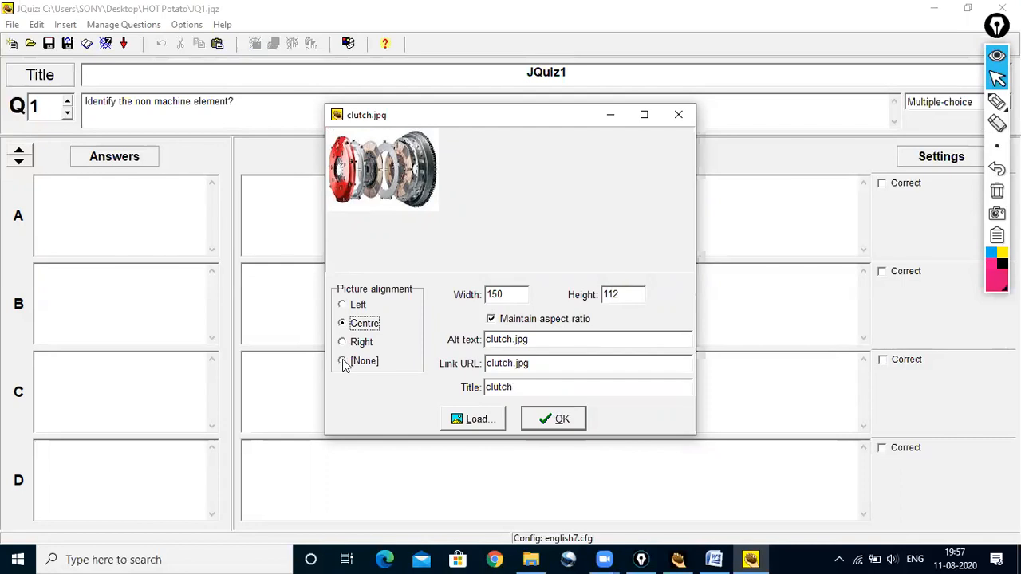
{"action": "left_click", "coordinate": [558, 423]}
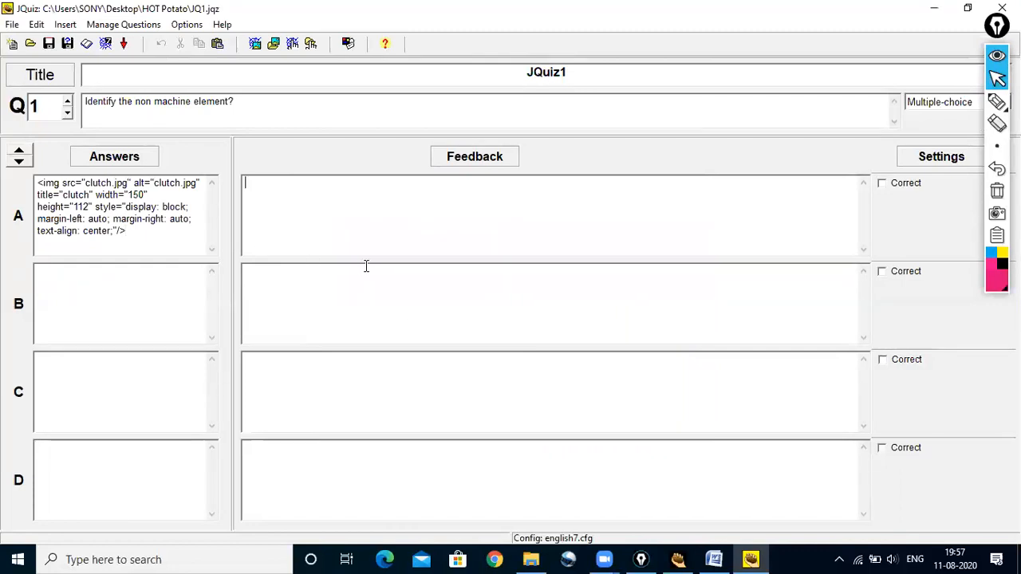
- Enter "Whcih engages the power and disengages" as the feedback for answer A
{"action": "type", "text": "W"}
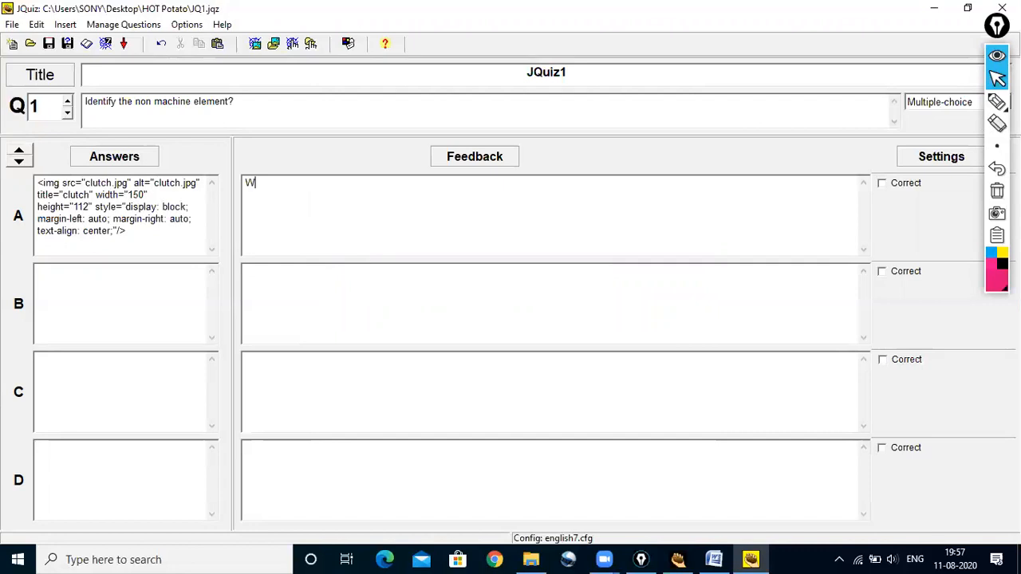
{"action": "type", "text": "hcih engages the power and"}
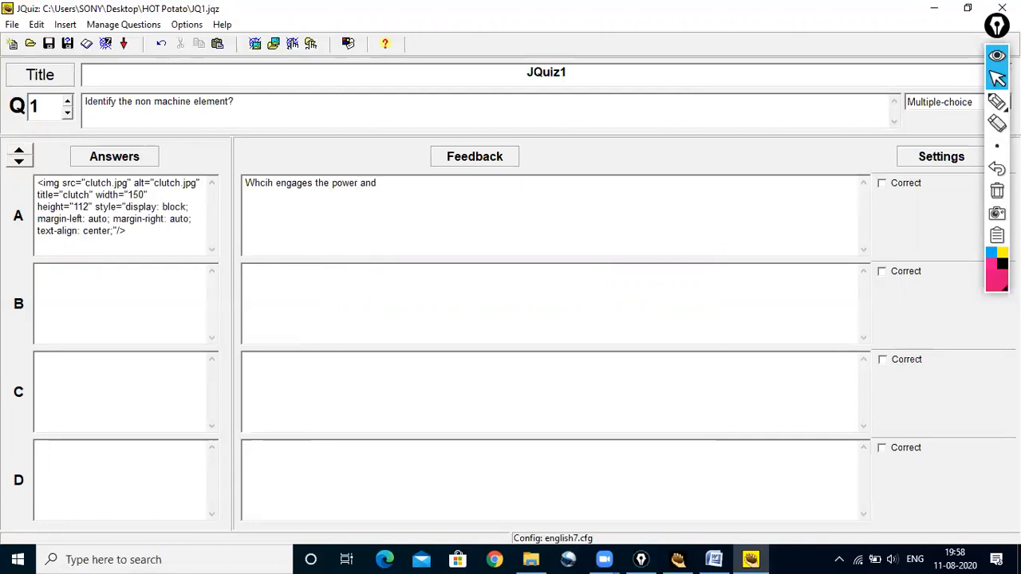
{"action": "type", "text": " disengages"}
- Insert the local picture gear.jpg as answer B with Centre alignment, and enter "Toothed wheel" as its feedback
{"action": "left_click", "coordinate": [55, 284]}
{"action": "left_click", "coordinate": [67, 25]}
{"action": "mouse_move", "coordinate": [86, 41]}
{"action": "left_click", "coordinate": [191, 55]}
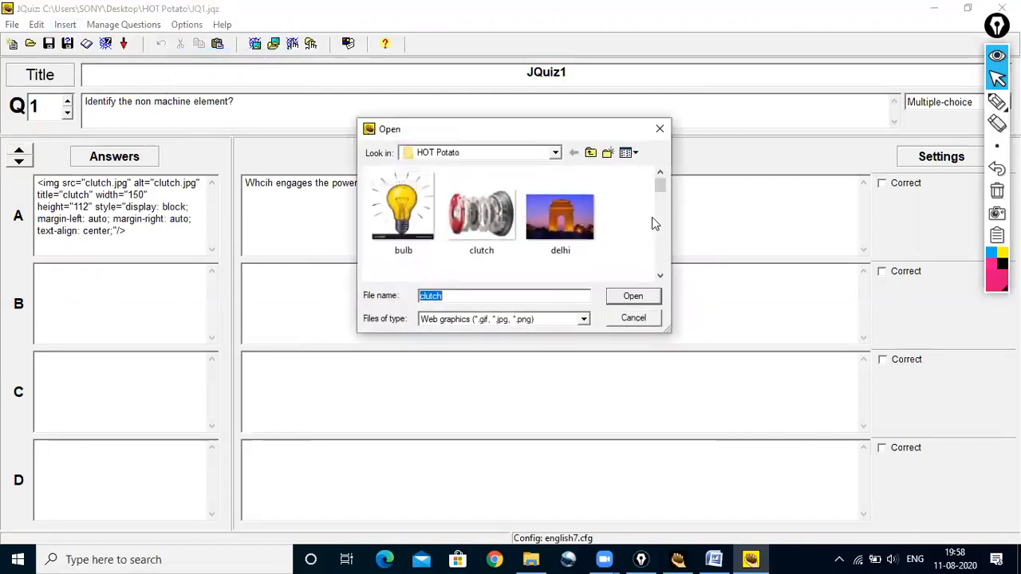
{"action": "left_click", "coordinate": [660, 277]}
{"action": "left_click", "coordinate": [660, 277]}
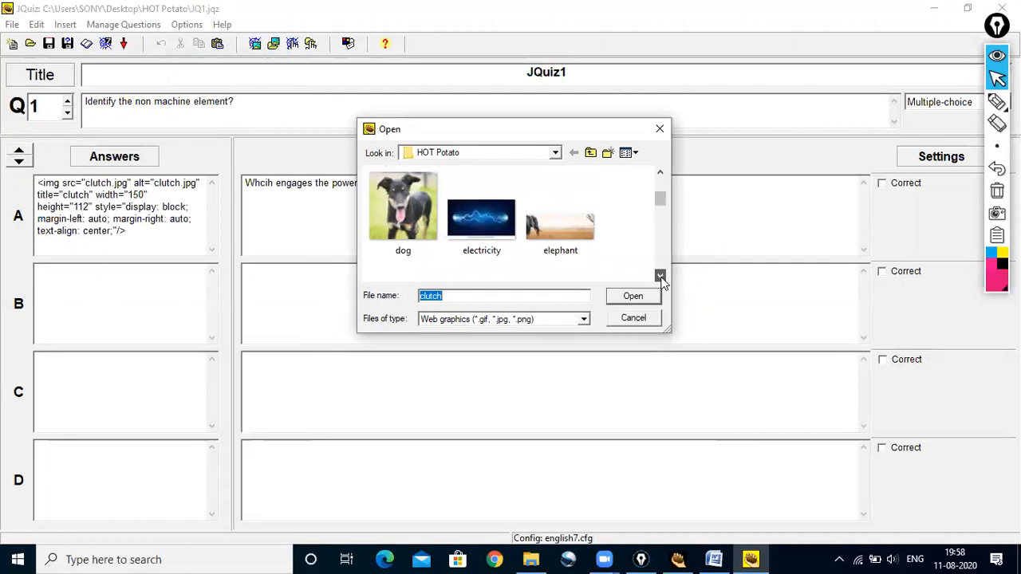
{"action": "left_click", "coordinate": [660, 276]}
{"action": "left_click", "coordinate": [401, 255]}
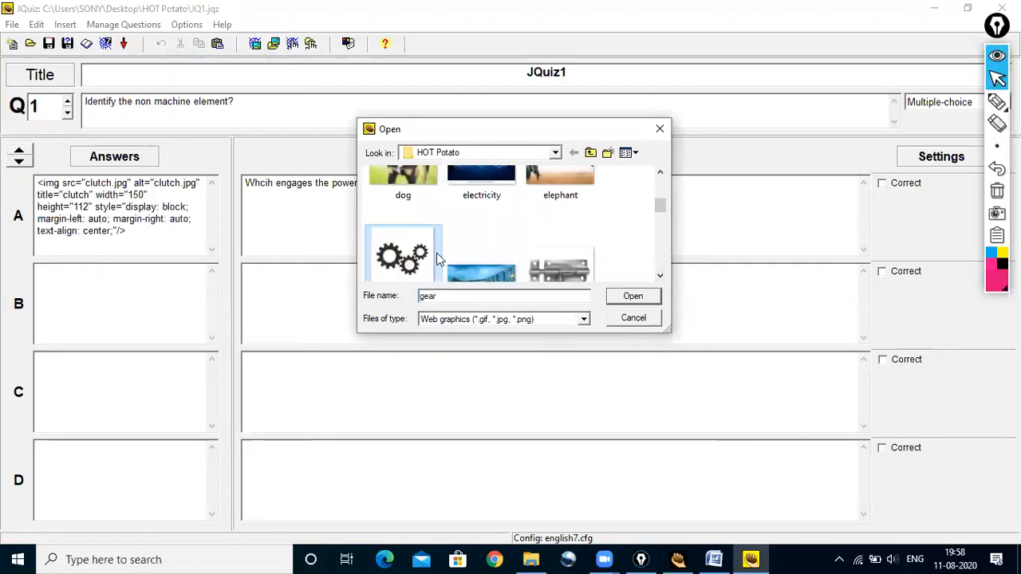
{"action": "left_click", "coordinate": [653, 299]}
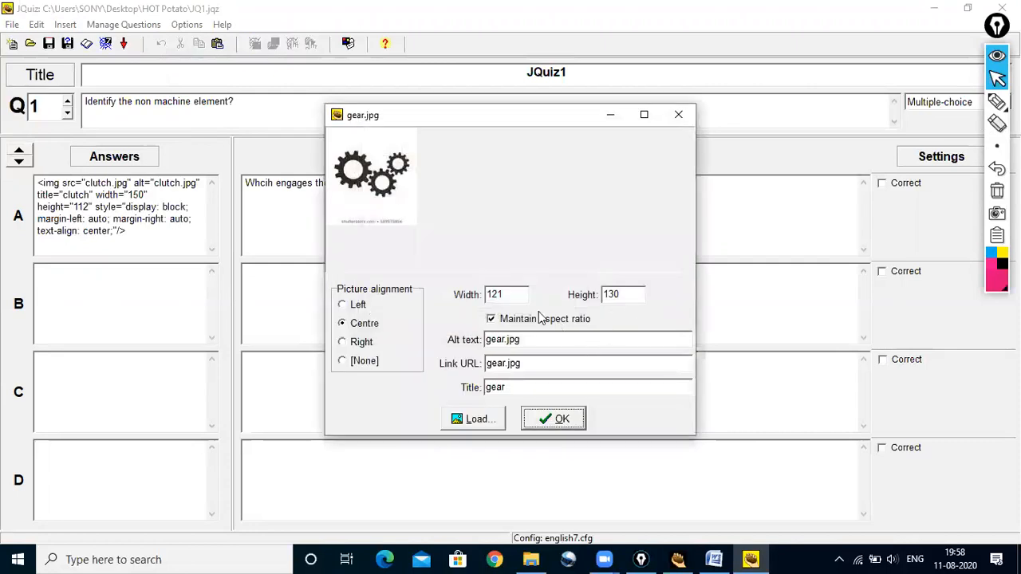
{"action": "left_click", "coordinate": [559, 422]}
{"action": "left_click", "coordinate": [284, 276]}
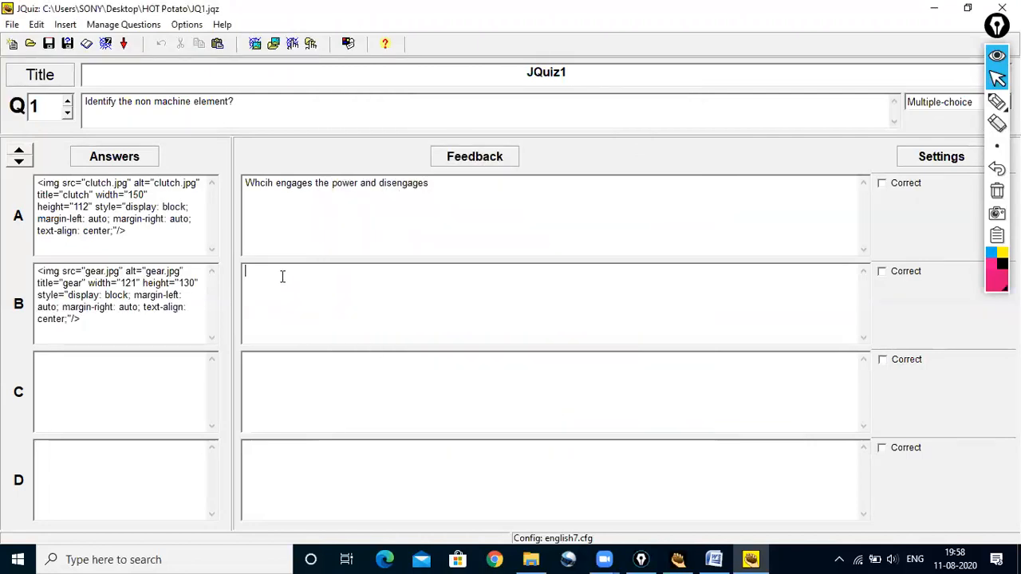
{"action": "type", "text": "Toothed wheel"}
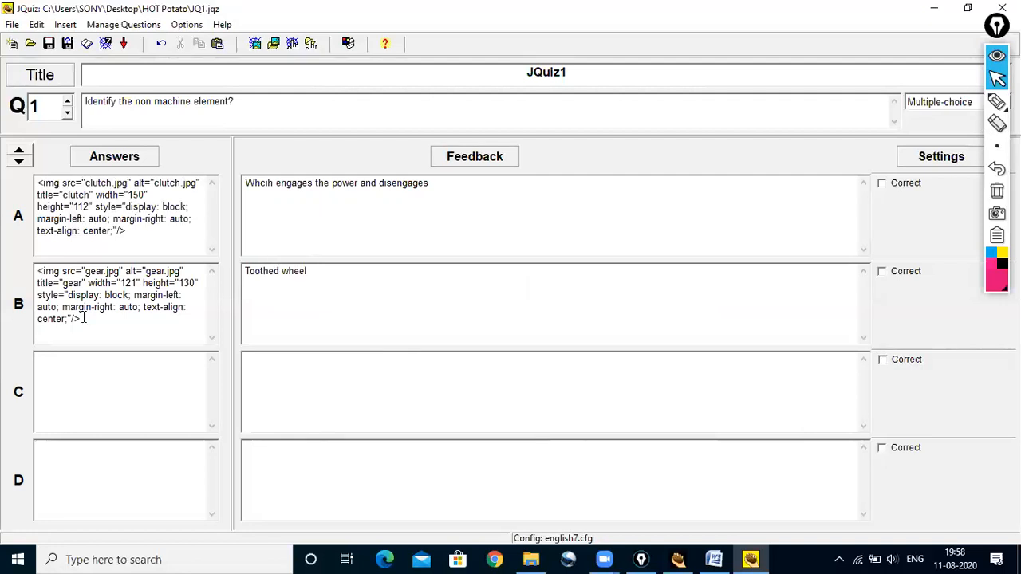
- Load the local picture latch.jpg from the HOT Potato folder for answer C
{"action": "left_click", "coordinate": [46, 365]}
{"action": "left_click", "coordinate": [66, 25]}
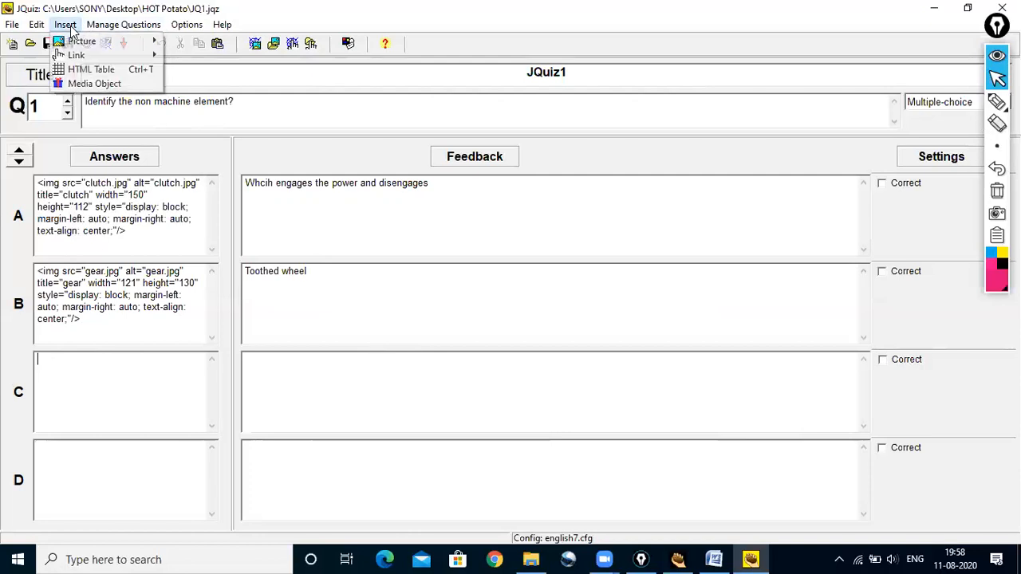
{"action": "mouse_move", "coordinate": [120, 41]}
{"action": "left_click", "coordinate": [209, 55]}
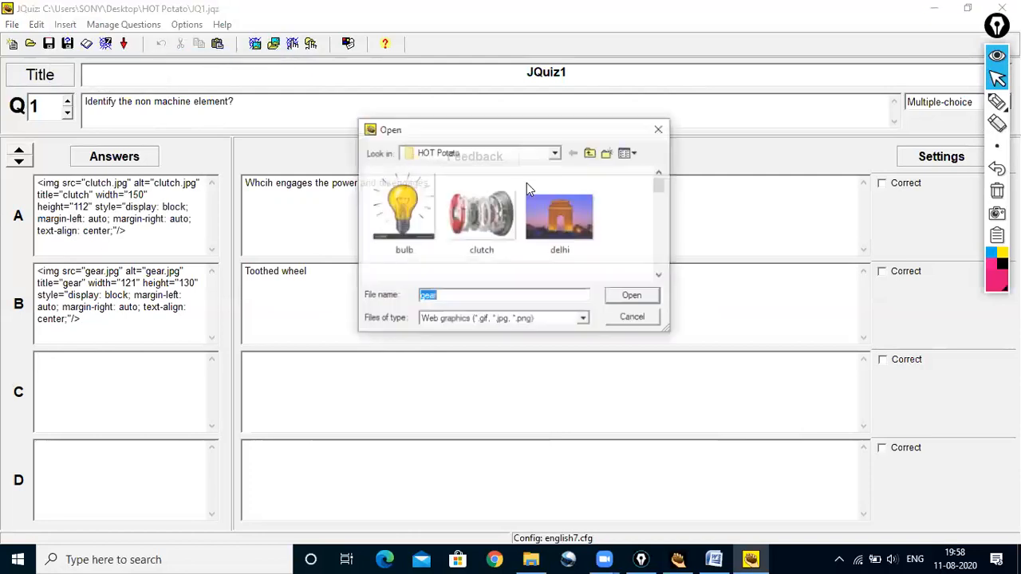
{"action": "left_click", "coordinate": [660, 277]}
{"action": "left_click", "coordinate": [659, 277]}
{"action": "left_click", "coordinate": [660, 277]}
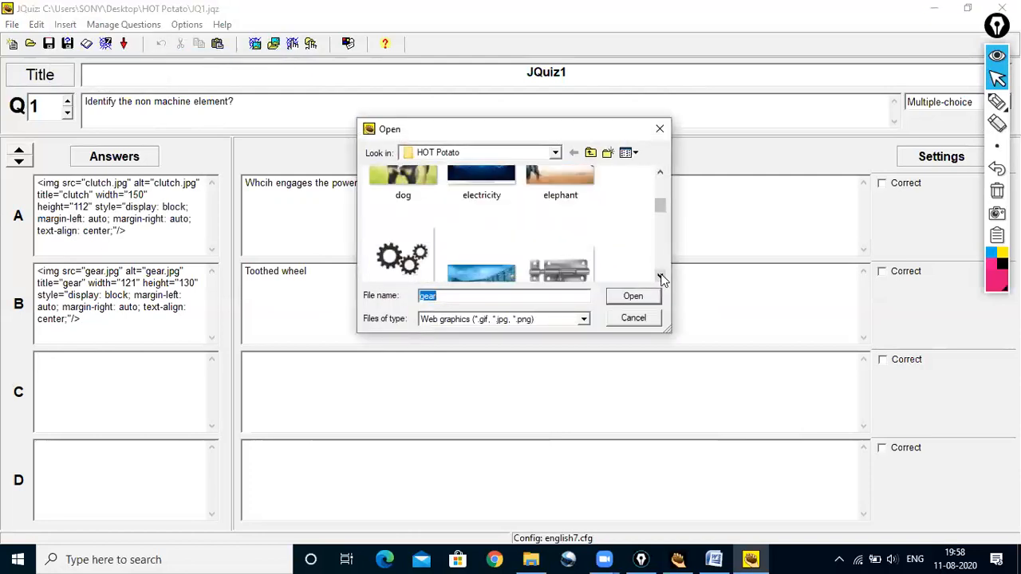
{"action": "left_click", "coordinate": [660, 277]}
{"action": "left_click", "coordinate": [583, 252]}
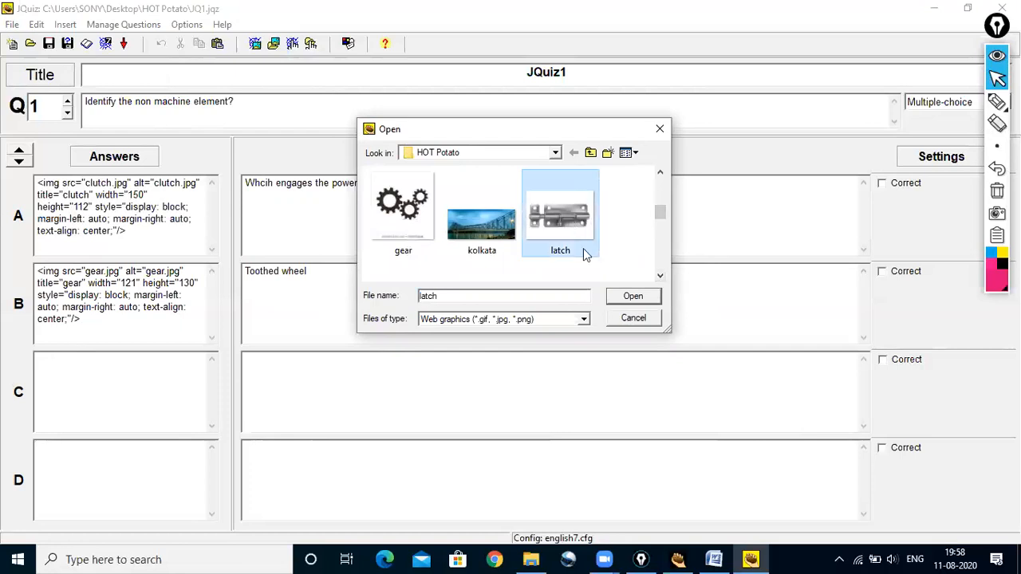
{"action": "left_click", "coordinate": [631, 298]}
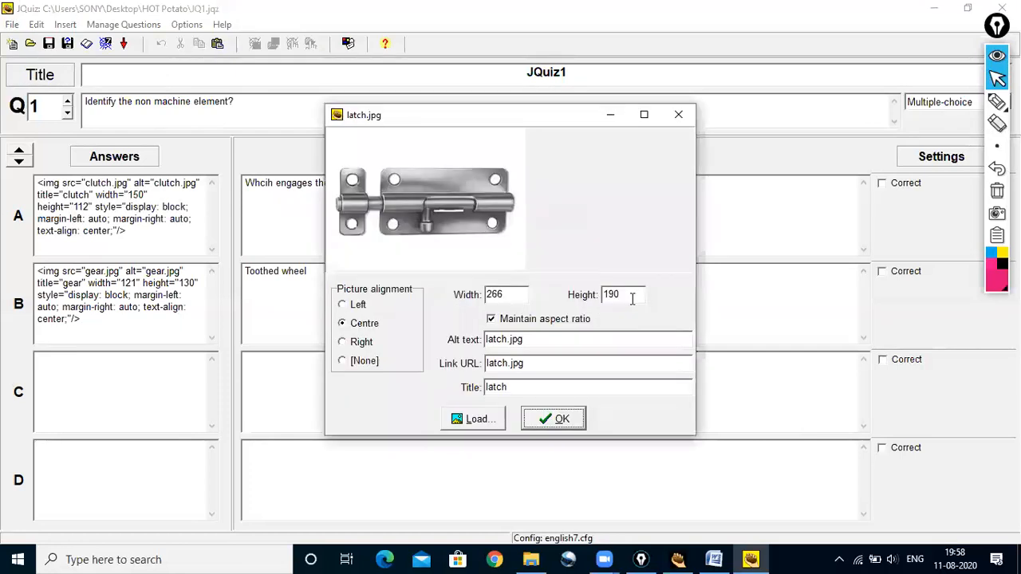
- Insert the latch picture at a width of 150 and enter "It is not a machine element" as feedback for answer C
{"action": "double_click", "coordinate": [508, 294]}
{"action": "type", "text": "150"}
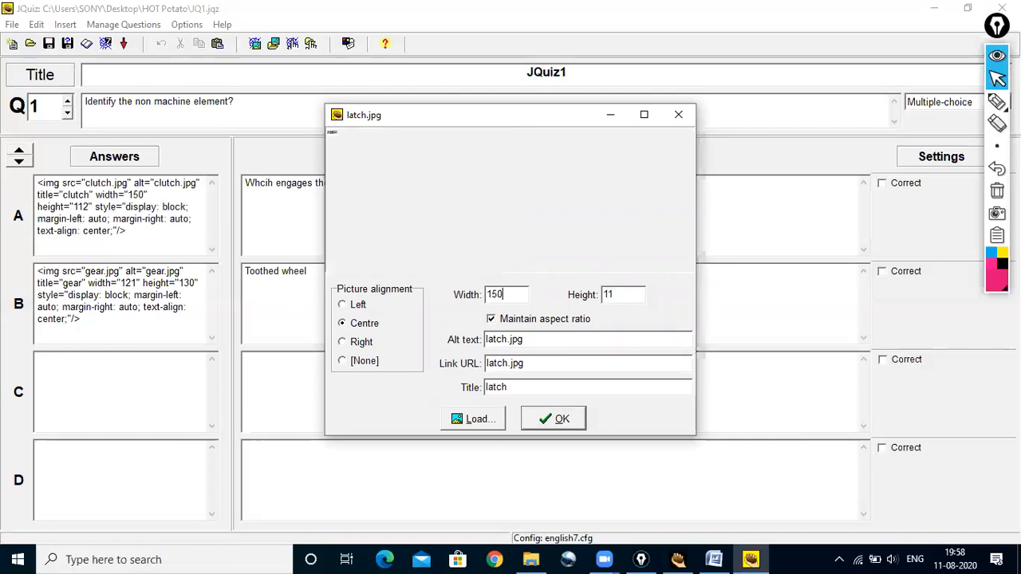
{"action": "left_click", "coordinate": [553, 418]}
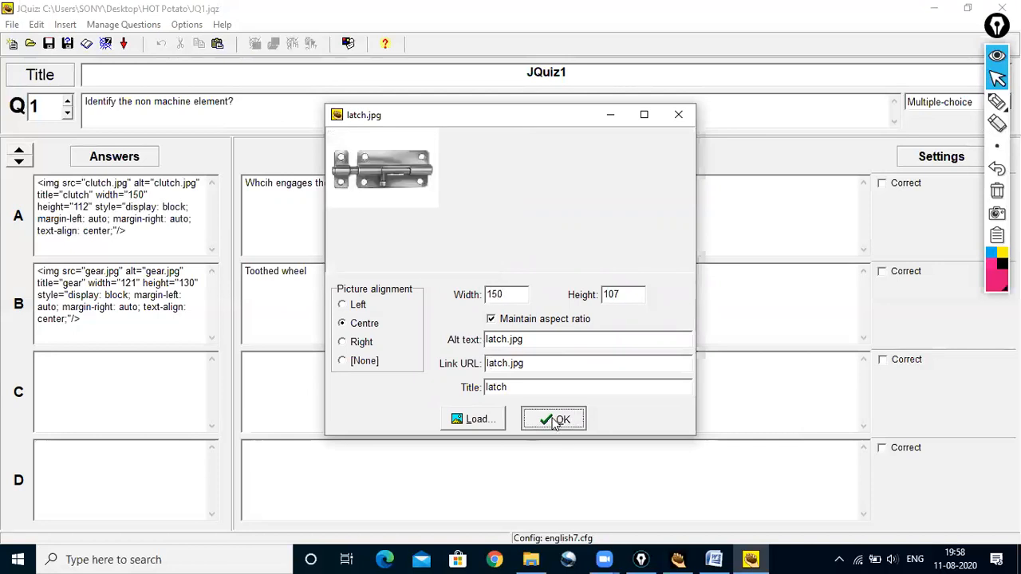
{"action": "left_click", "coordinate": [257, 367]}
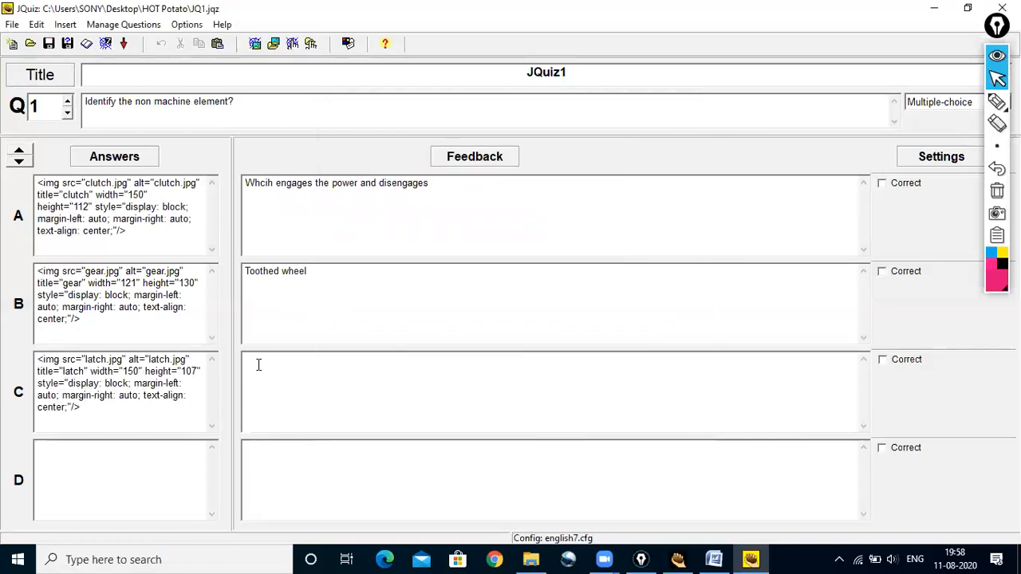
{"action": "type", "text": "It is not a machine element"}
- Load the local picture p2.jpg, the belt drive drawing, from the HOT Potato folder for answer D
{"action": "left_click", "coordinate": [50, 454]}
{"action": "left_click", "coordinate": [60, 27]}
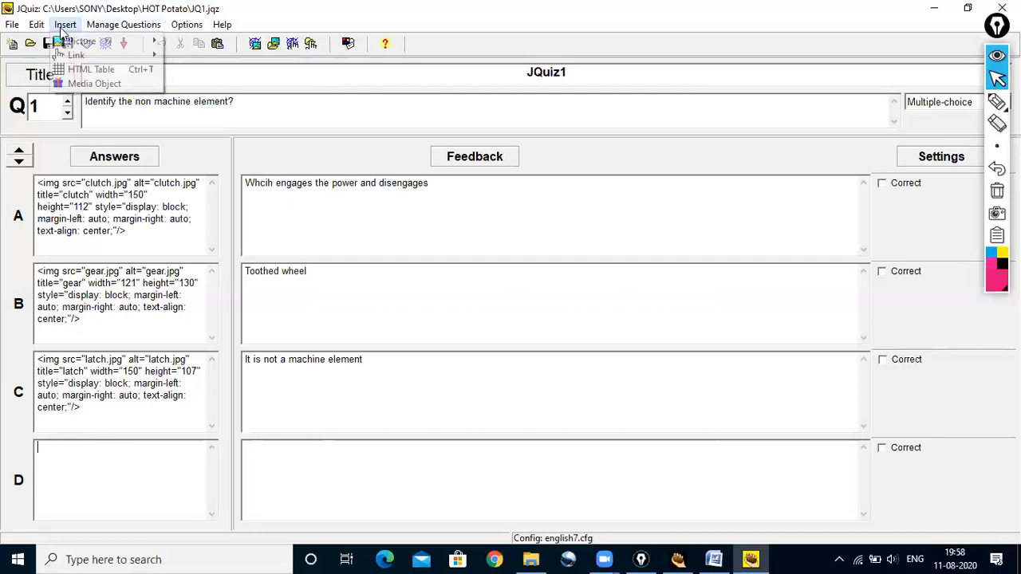
{"action": "mouse_move", "coordinate": [92, 40]}
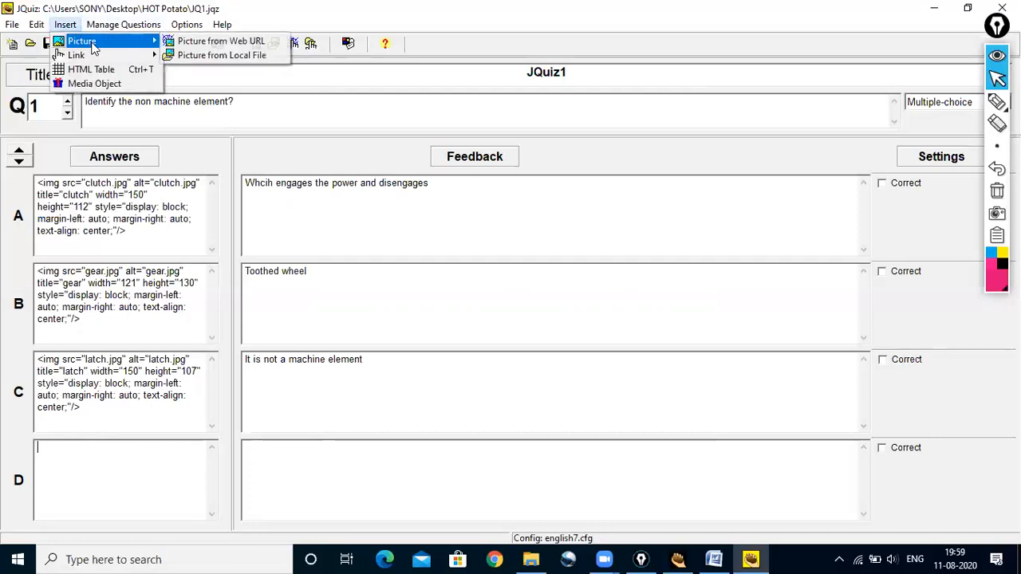
{"action": "left_click", "coordinate": [236, 60]}
{"action": "left_click", "coordinate": [661, 276]}
{"action": "left_click", "coordinate": [661, 277]}
{"action": "left_click", "coordinate": [660, 277]}
{"action": "left_click", "coordinate": [660, 276]}
{"action": "left_click", "coordinate": [660, 277]}
{"action": "left_click", "coordinate": [402, 226]}
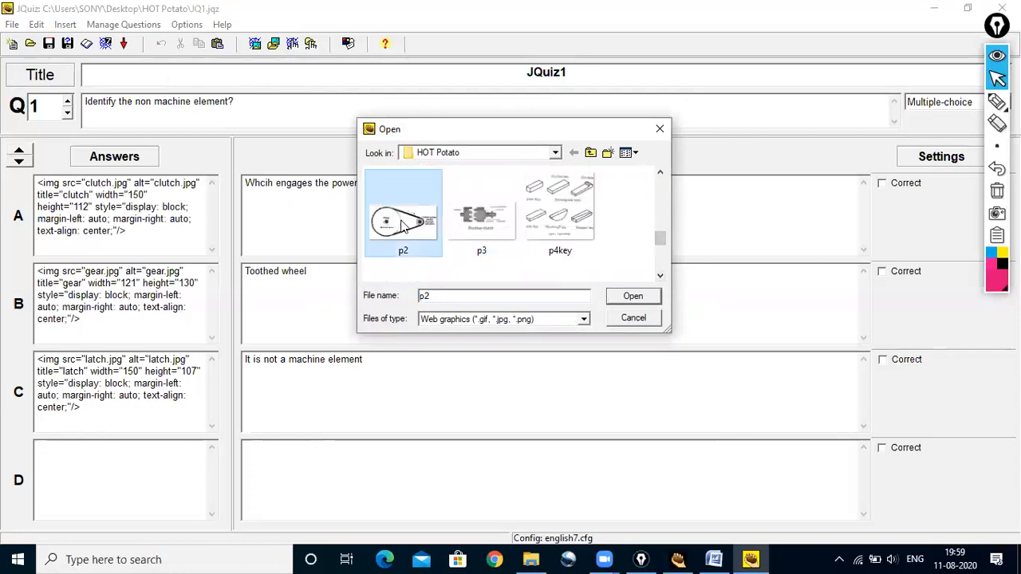
{"action": "left_click", "coordinate": [626, 297]}
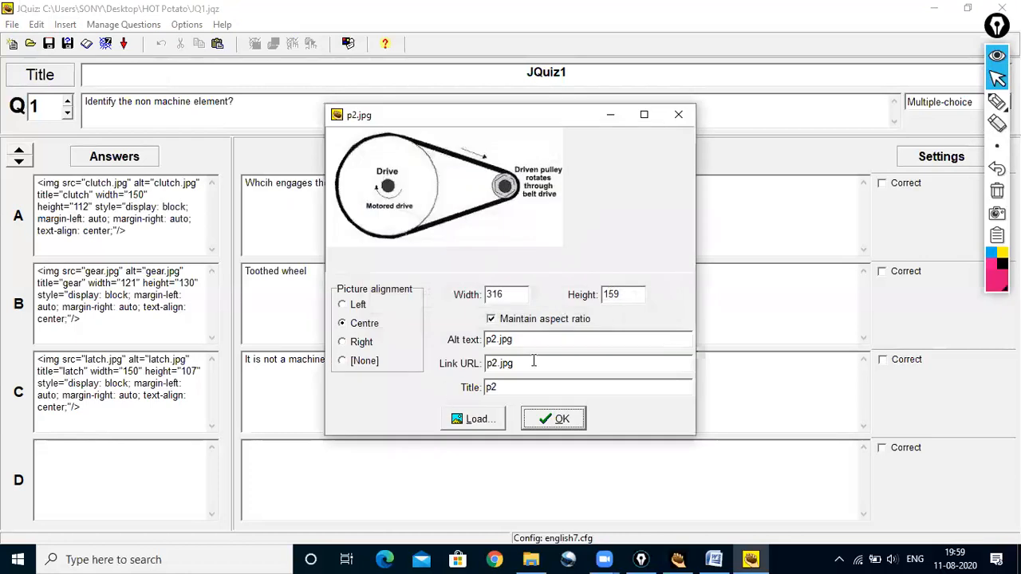
- Insert the p2 picture at a width of 150 and enter "Belt drive" as feedback for answer D
{"action": "double_click", "coordinate": [506, 294]}
{"action": "type", "text": "150"}
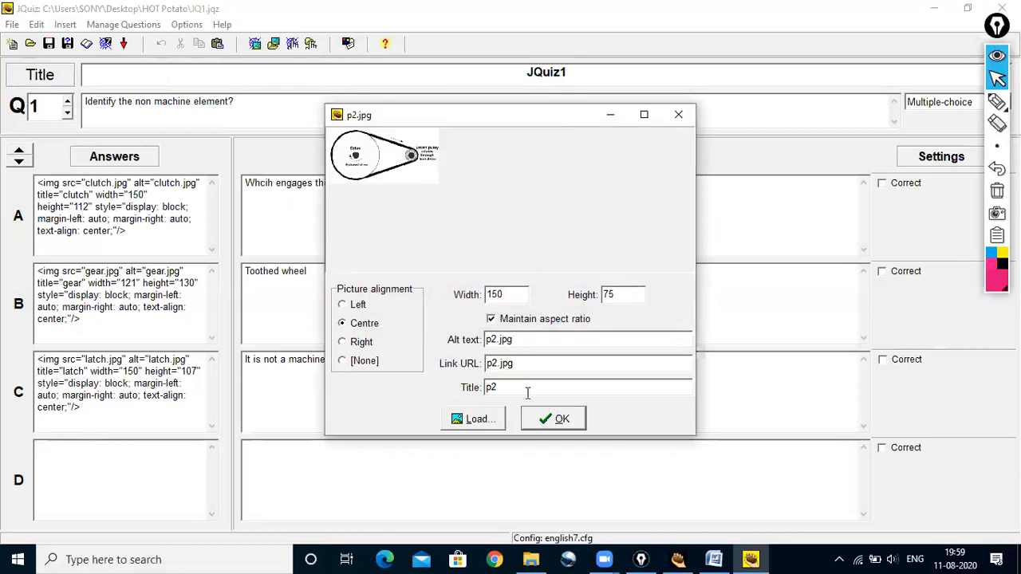
{"action": "left_click", "coordinate": [557, 418]}
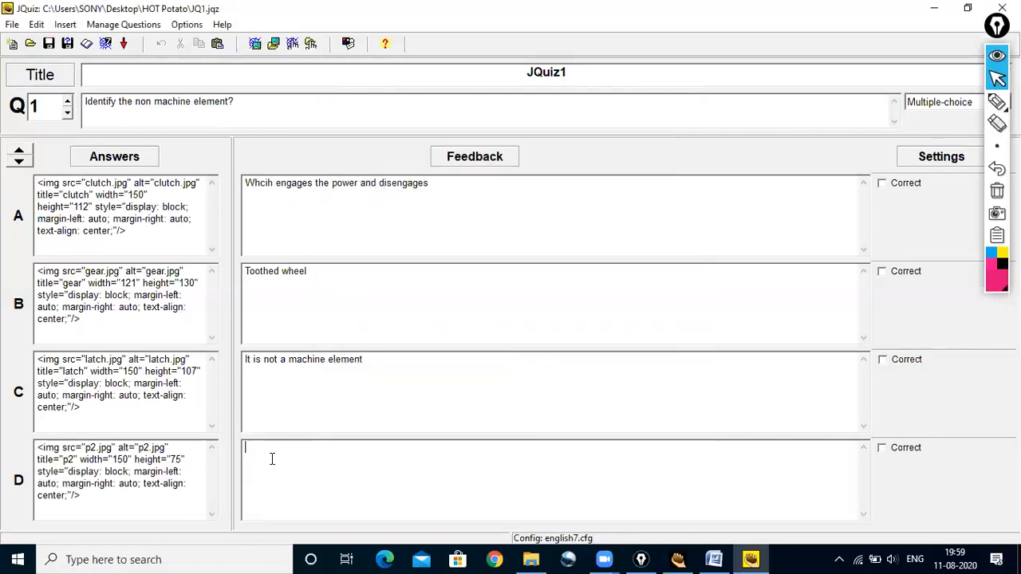
{"action": "type", "text": "Belt drive"}
- Mark answer C of question 1 as correct, and set the type of question 2 to Short-answer
{"action": "left_click", "coordinate": [882, 360]}
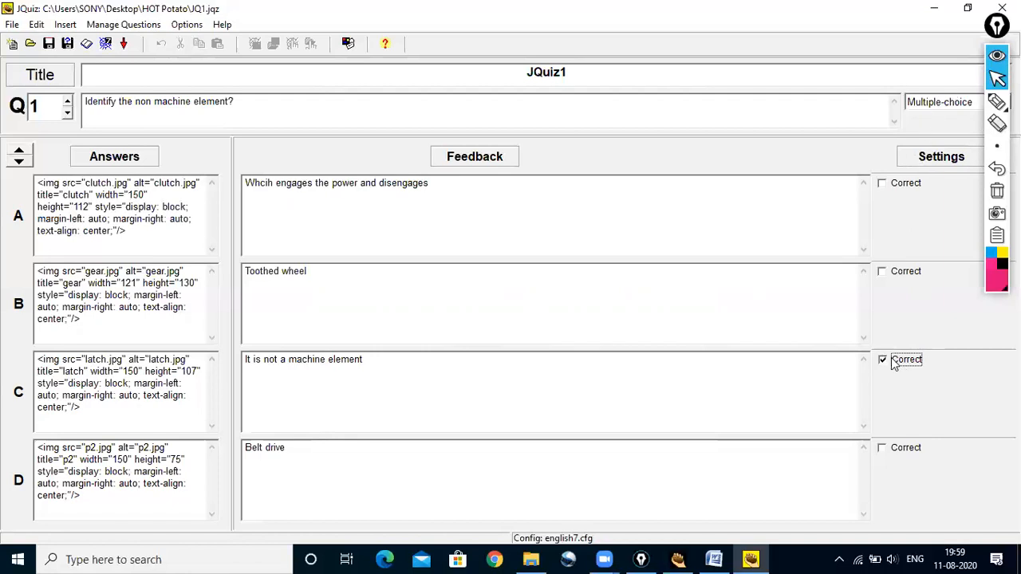
{"action": "left_click", "coordinate": [68, 101]}
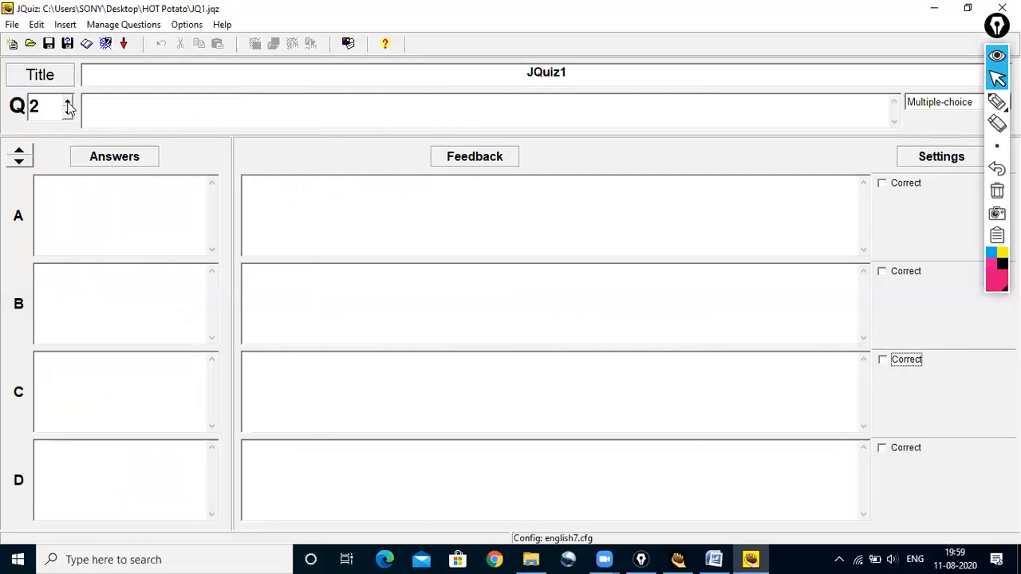
{"action": "left_click", "coordinate": [945, 107]}
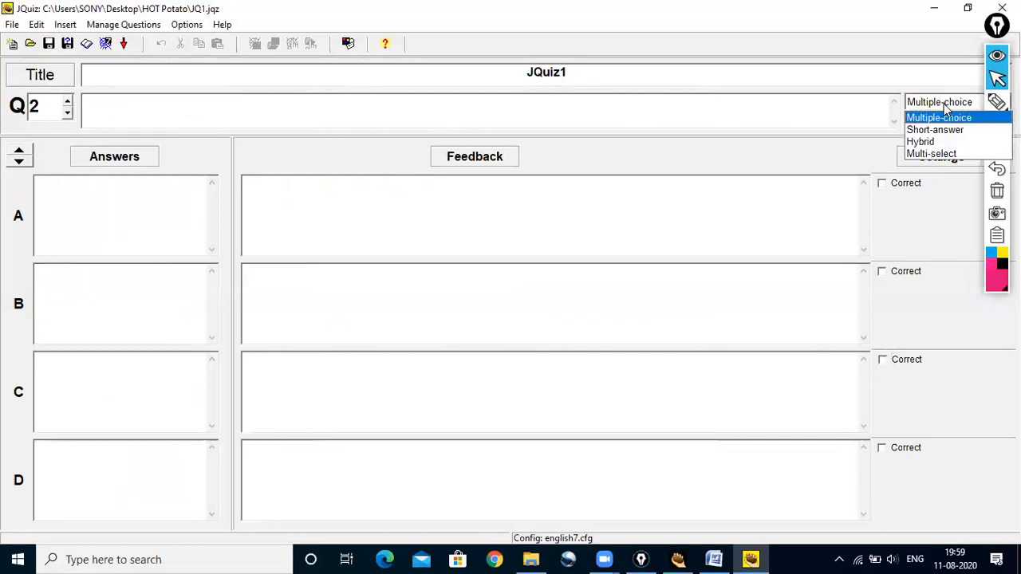
{"action": "left_click", "coordinate": [931, 128]}
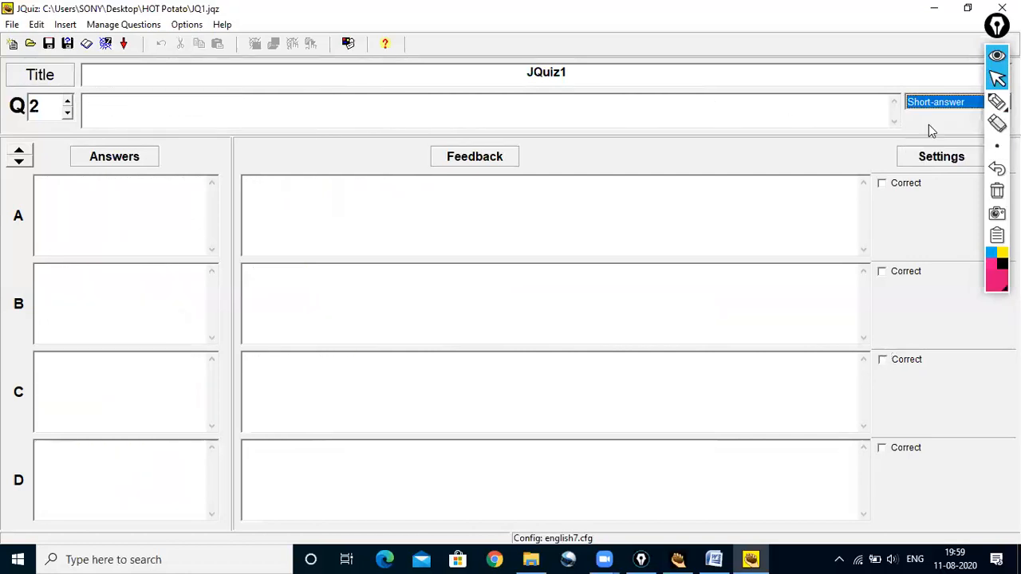
- Copy "Identify the engine" from the Word document and paste it as the text of question 2 in JQuiz
{"action": "left_click", "coordinate": [268, 108]}
{"action": "left_click", "coordinate": [714, 559]}
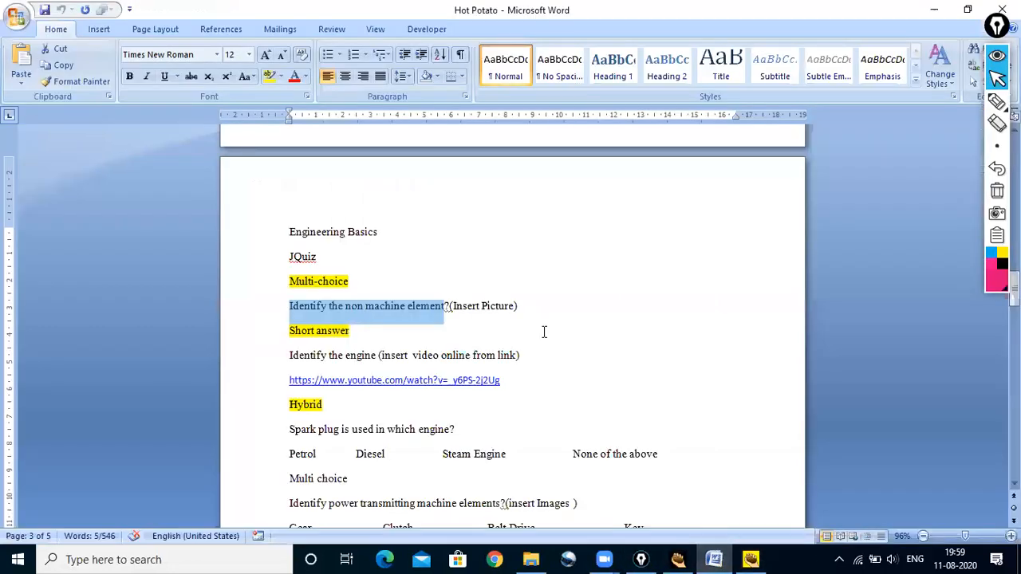
{"action": "left_click_drag", "start_coordinate": [289, 322], "coordinate": [377, 330]}
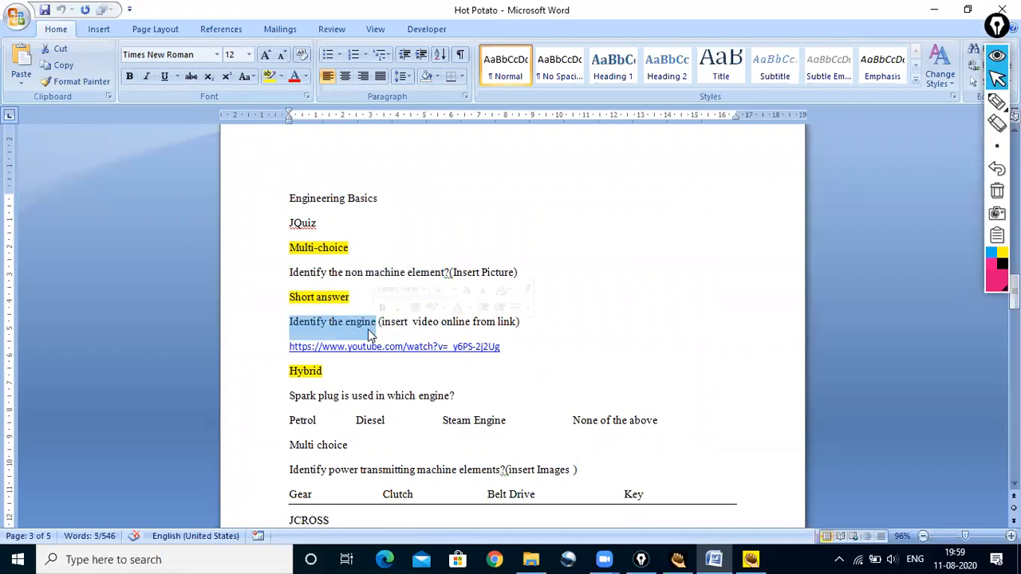
{"action": "right_click", "coordinate": [369, 330]}
{"action": "left_click", "coordinate": [404, 357]}
{"action": "left_click", "coordinate": [750, 558]}
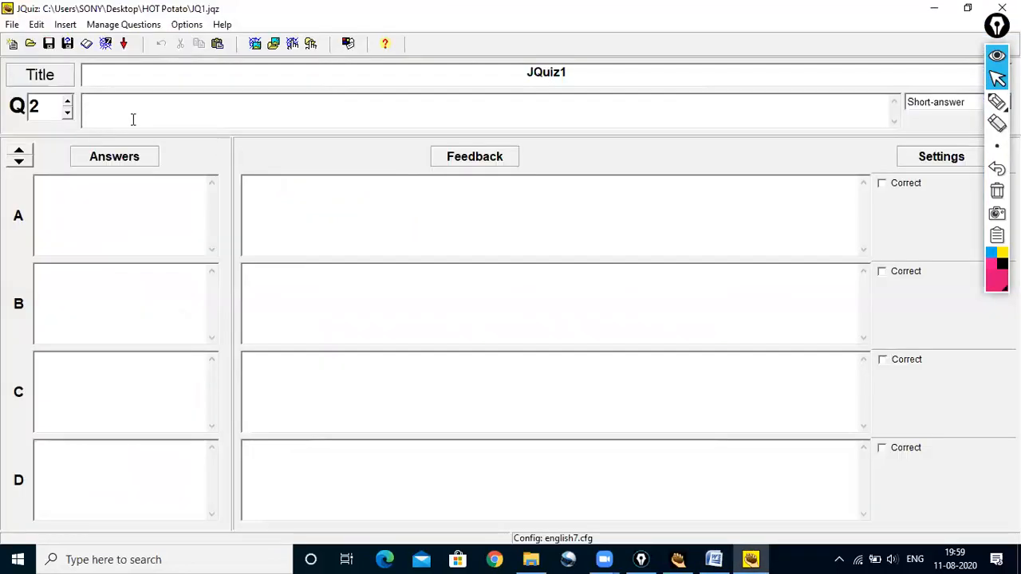
{"action": "key", "text": "ctrl+v"}
- Open the YouTube link under the short-answer question in the Word document and pause the video
{"action": "left_click", "coordinate": [714, 558]}
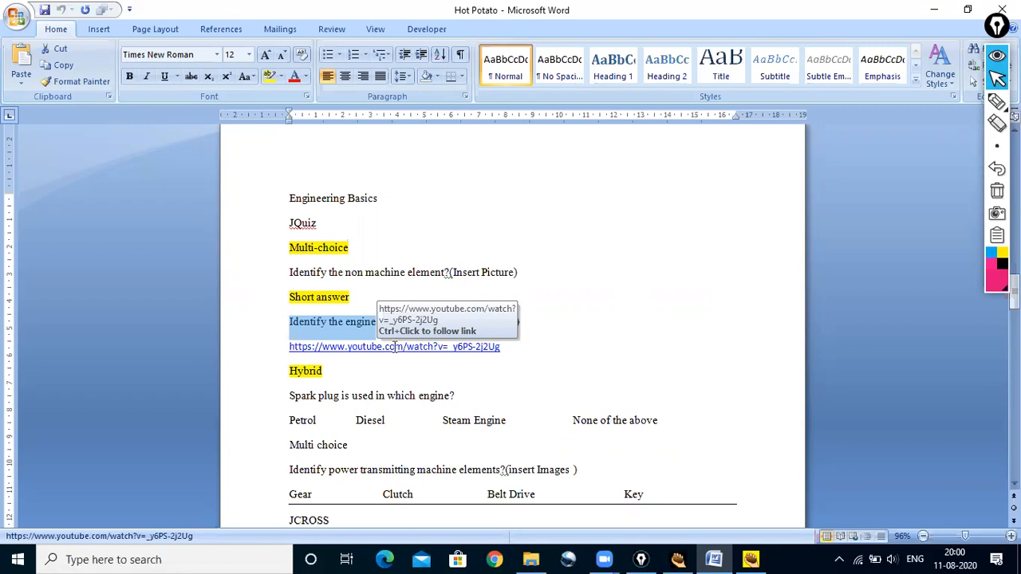
{"action": "left_click", "coordinate": [394, 346]}
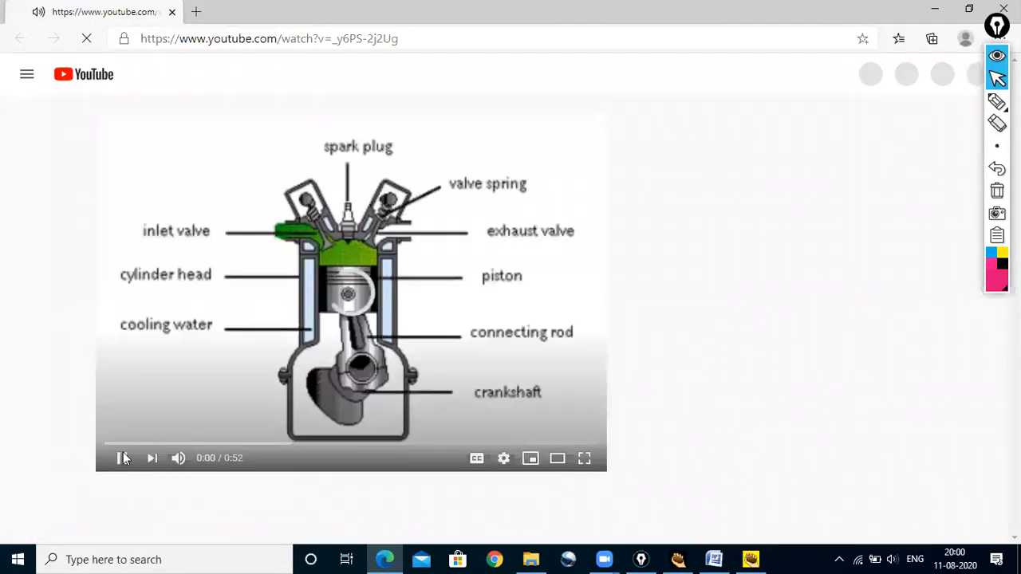
{"action": "scroll", "coordinate": [545, 347], "scroll_direction": "down", "scroll_amount": 2}
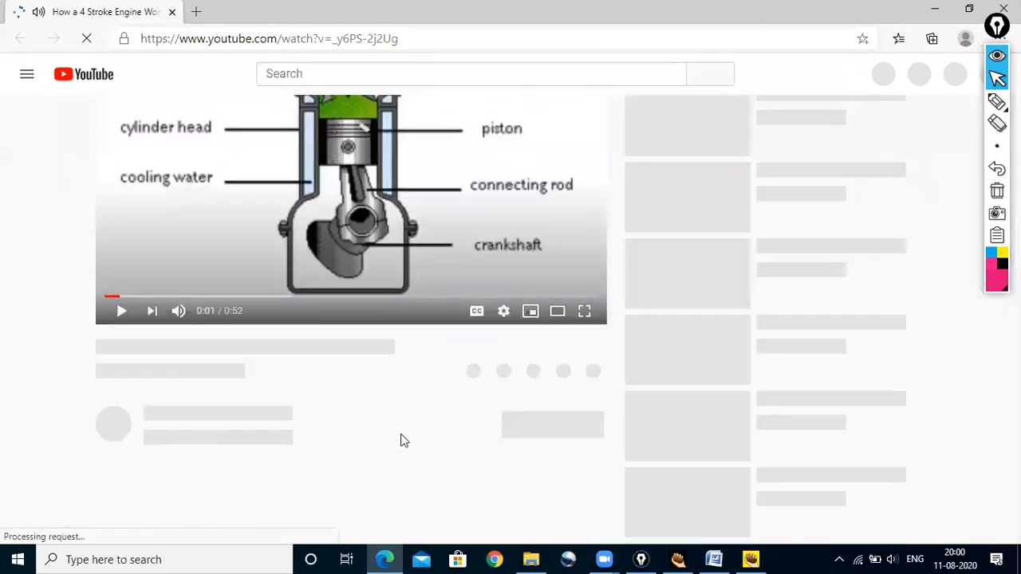
{"action": "scroll", "coordinate": [144, 363], "scroll_direction": "up", "scroll_amount": 1}
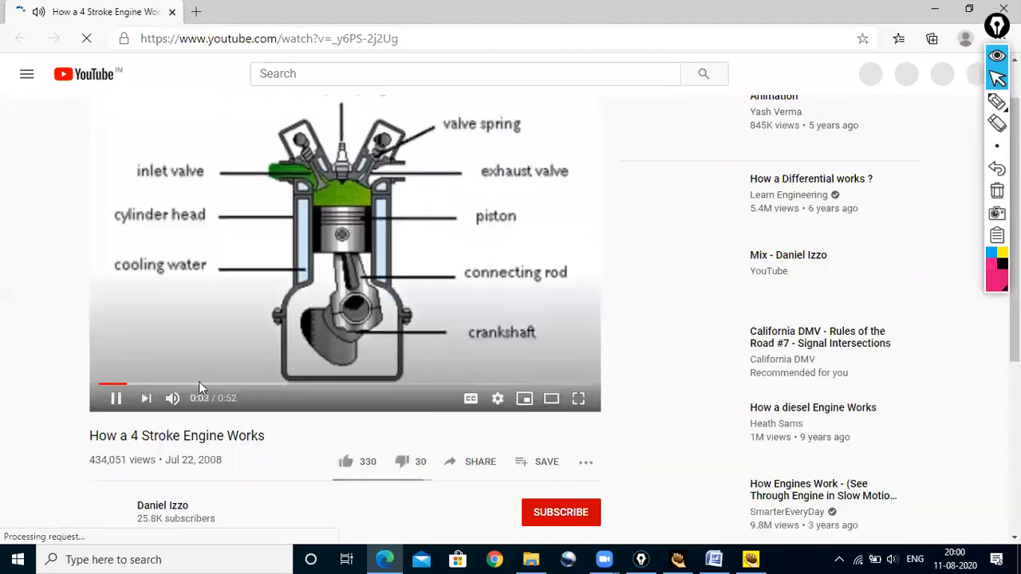
{"action": "left_click", "coordinate": [115, 398]}
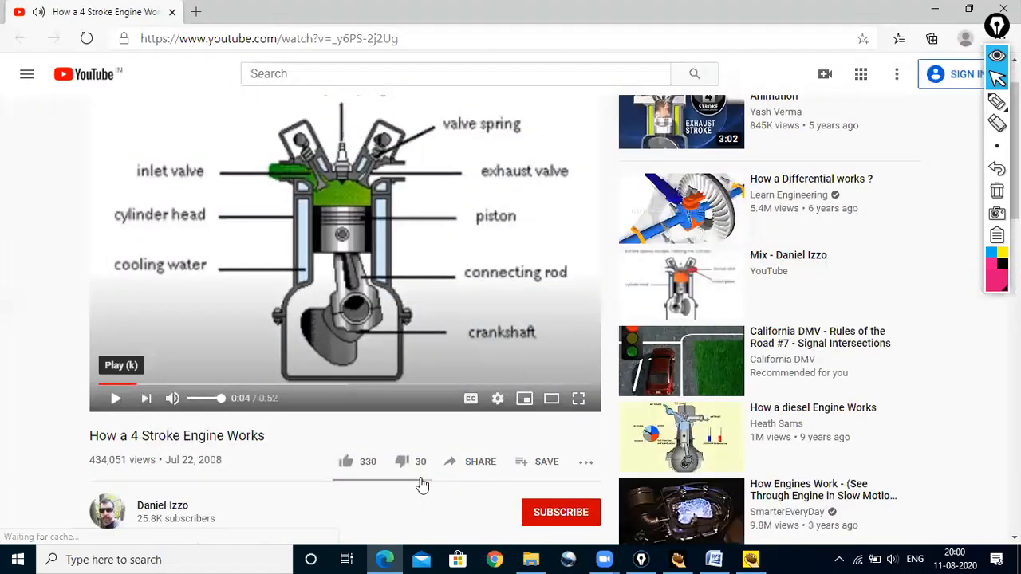
- Copy the embed code of the "How a 4 Stroke Engine Works" video from its sharing options
{"action": "left_click", "coordinate": [481, 462]}
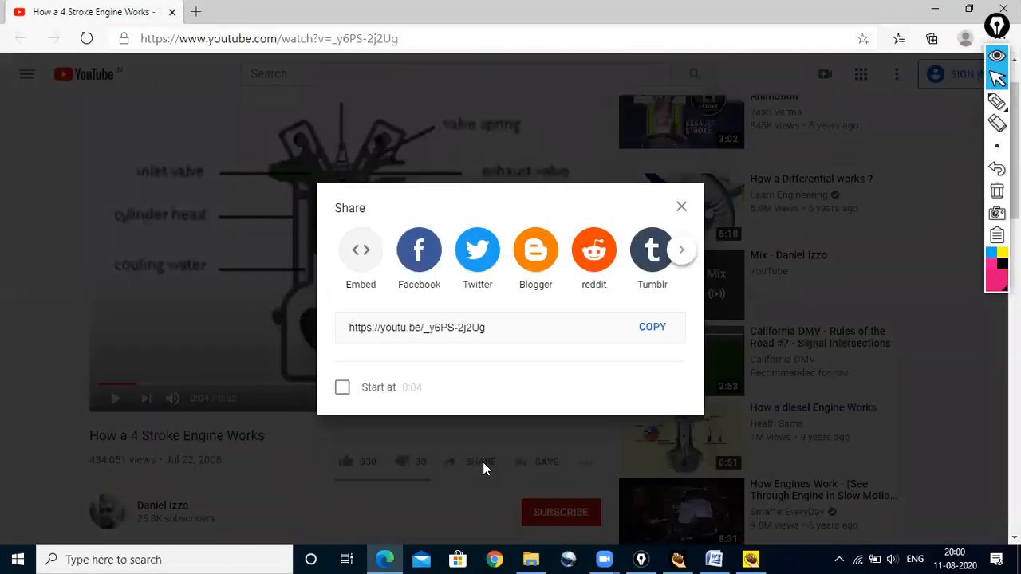
{"action": "left_click", "coordinate": [368, 258]}
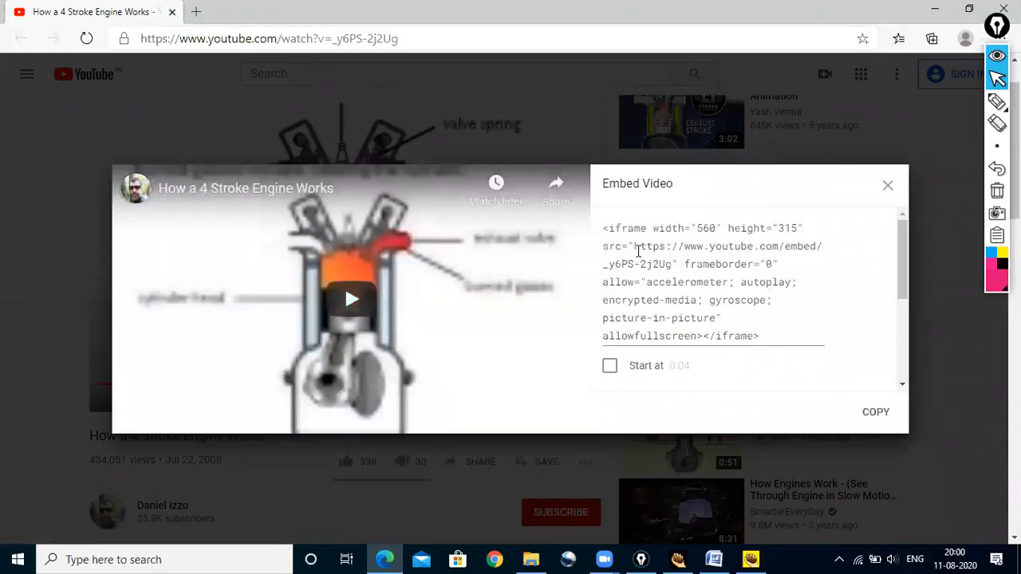
{"action": "left_click", "coordinate": [638, 252]}
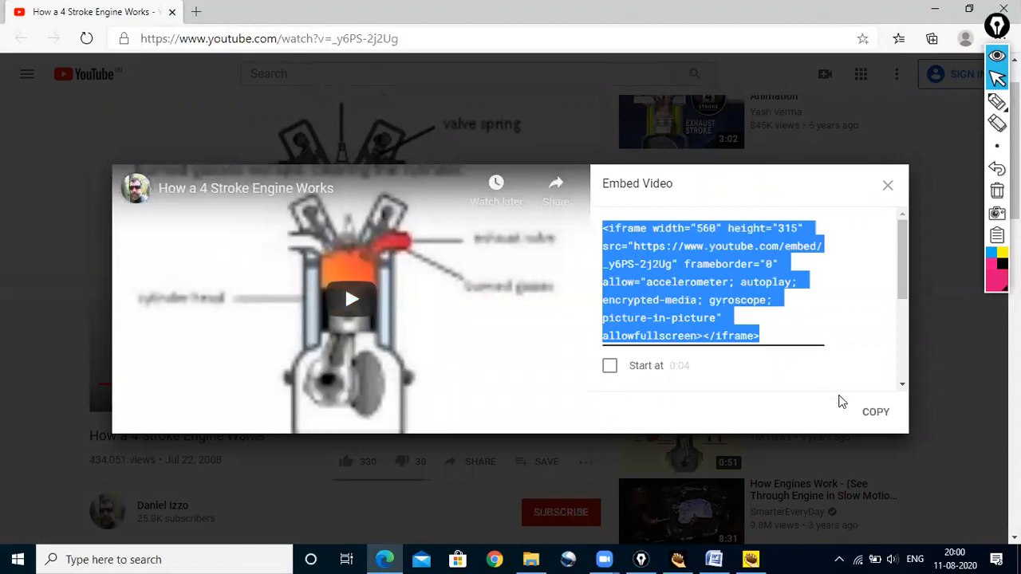
{"action": "left_click", "coordinate": [876, 413]}
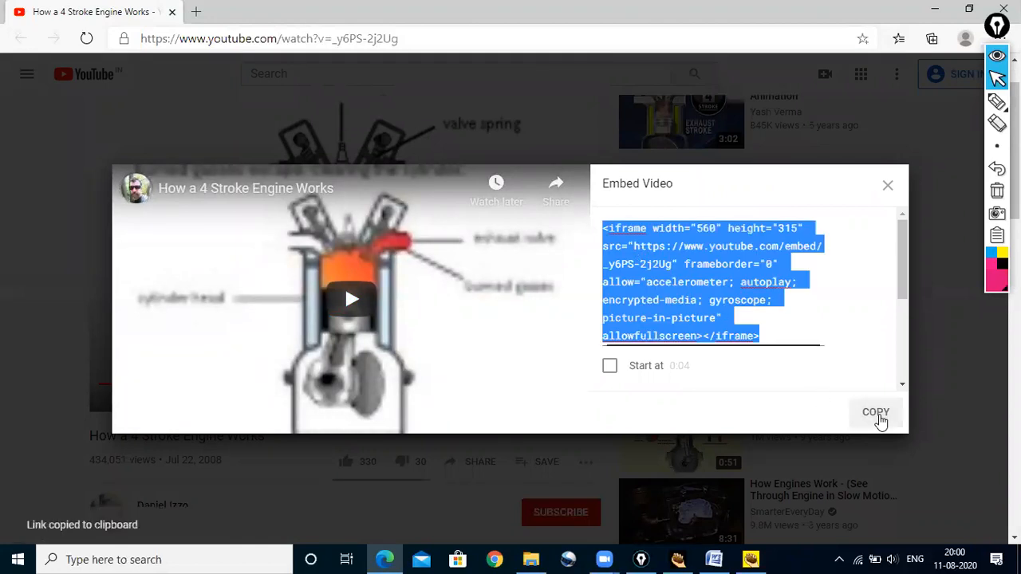
{"action": "left_click", "coordinate": [887, 188]}
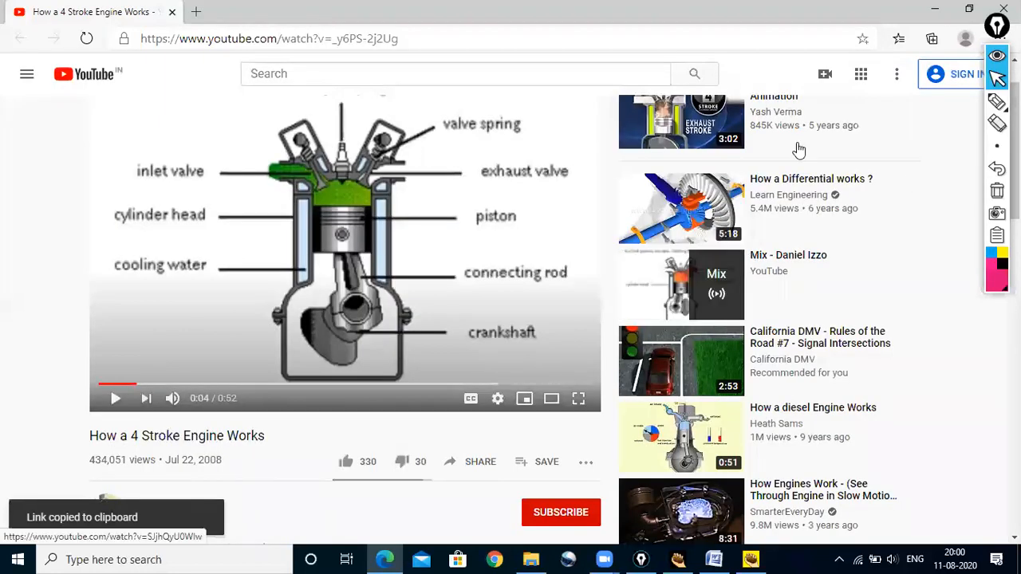
- Paste the embed code after the question 2 text in JQuiz and set the video's width to 300 and height to 200
{"action": "left_click", "coordinate": [935, 13]}
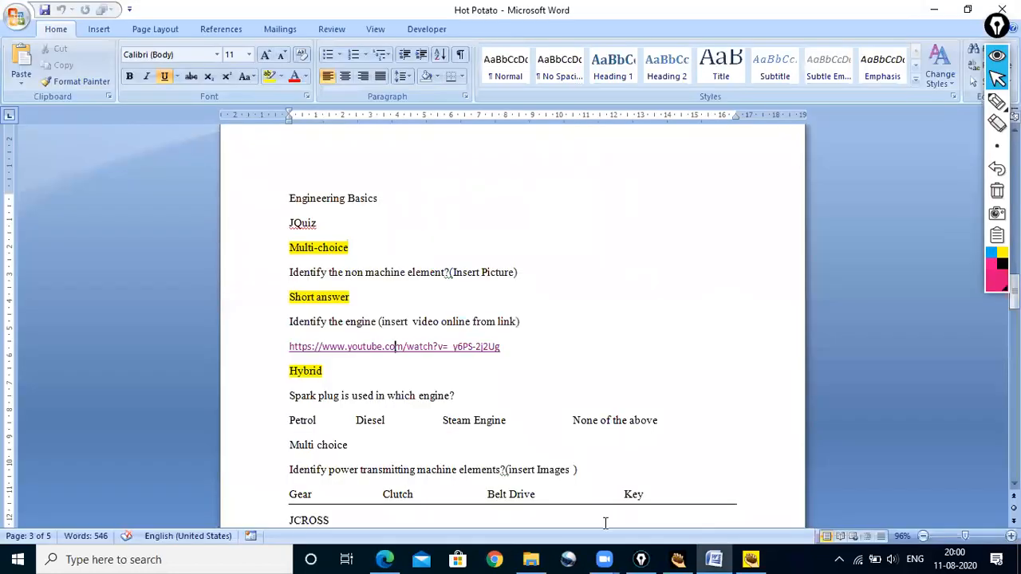
{"action": "left_click", "coordinate": [751, 559]}
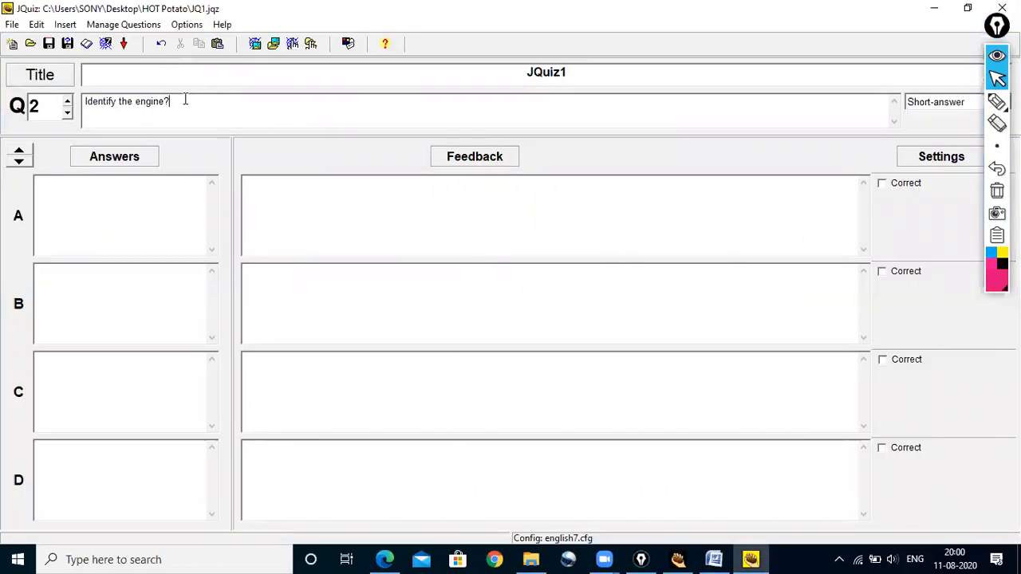
{"action": "key", "text": "ctrl+v"}
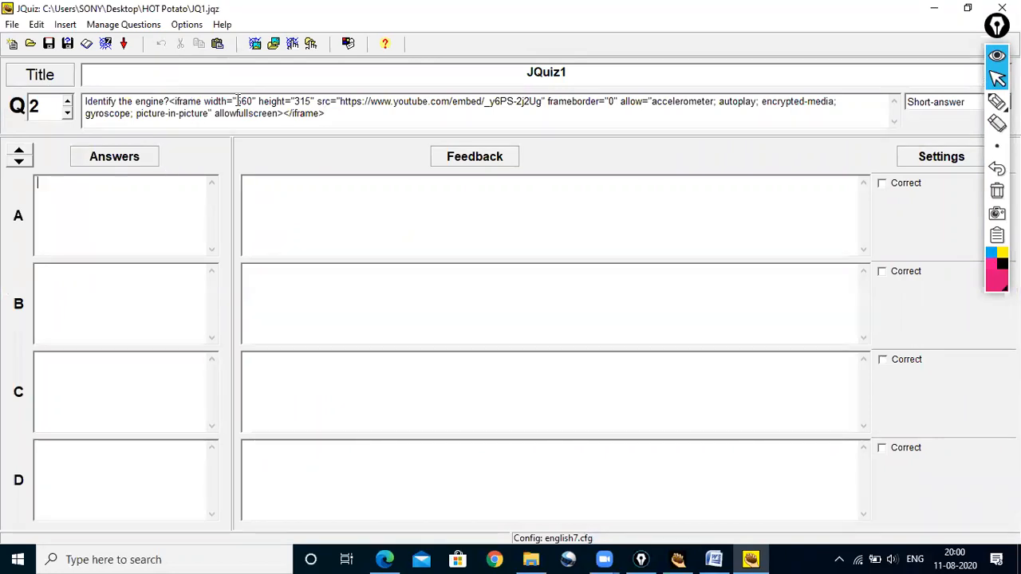
{"action": "left_click_drag", "start_coordinate": [237, 102], "coordinate": [253, 101]}
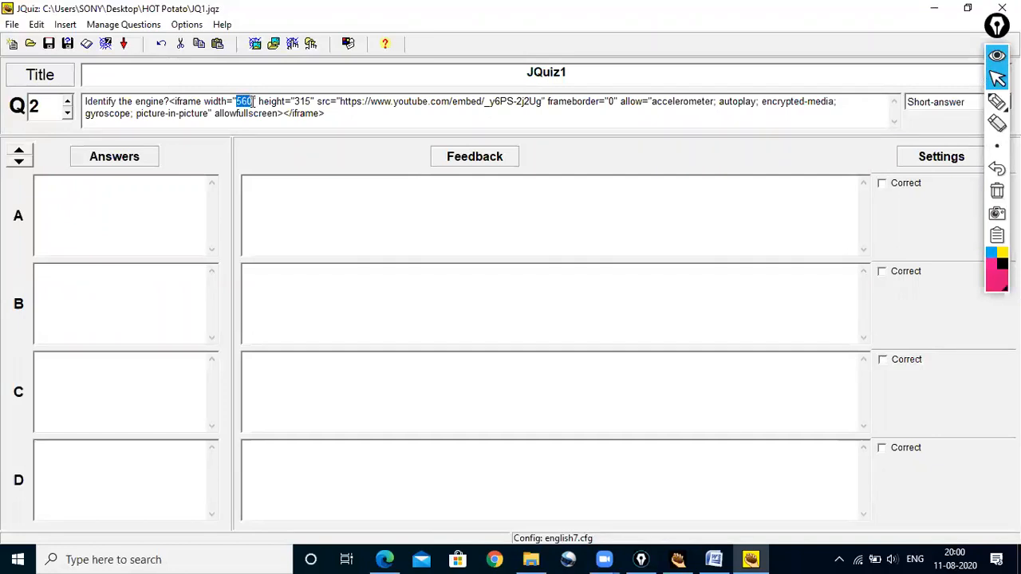
{"action": "type", "text": "300"}
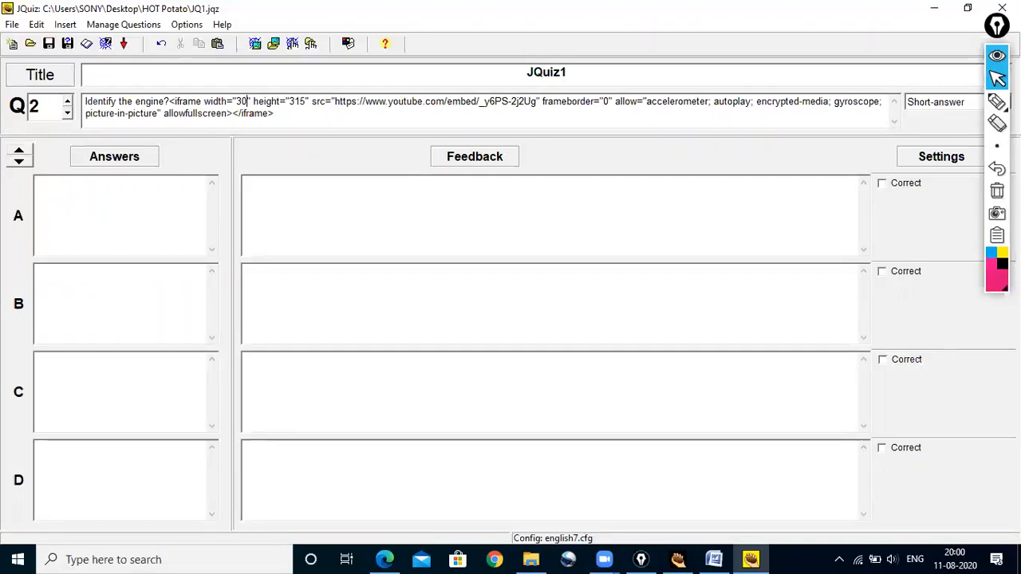
{"action": "left_click_drag", "start_coordinate": [294, 102], "coordinate": [311, 103]}
{"action": "type", "text": "200"}
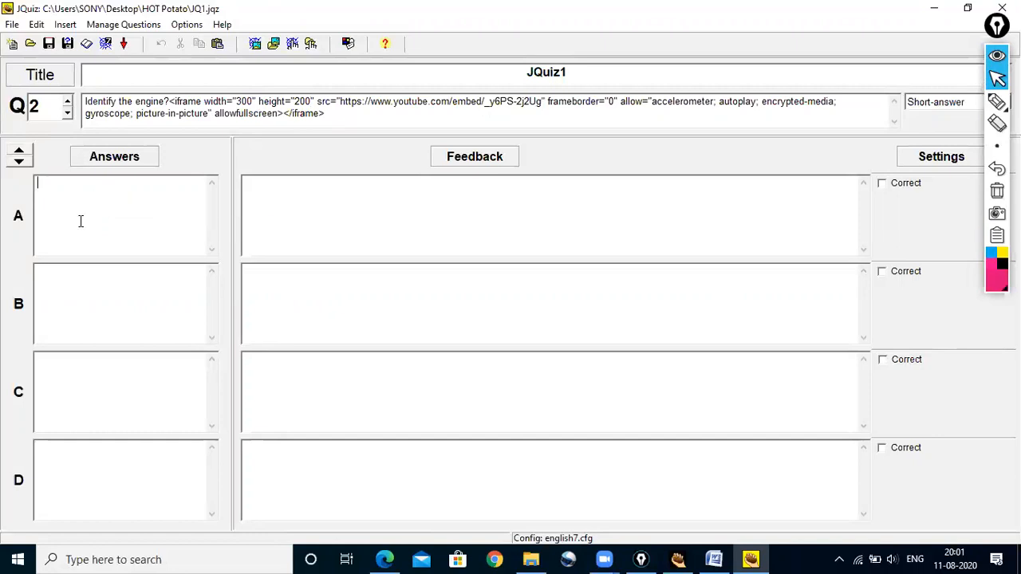
- Enter "Petrol Engine", "Diesel Engine", "Steam Engine" and "LPG" as answers A to D of question 2 and mark A as correct
{"action": "type", "text": "Petrol Engine"}
{"action": "left_click", "coordinate": [49, 293]}
{"action": "type", "text": "Diese"}
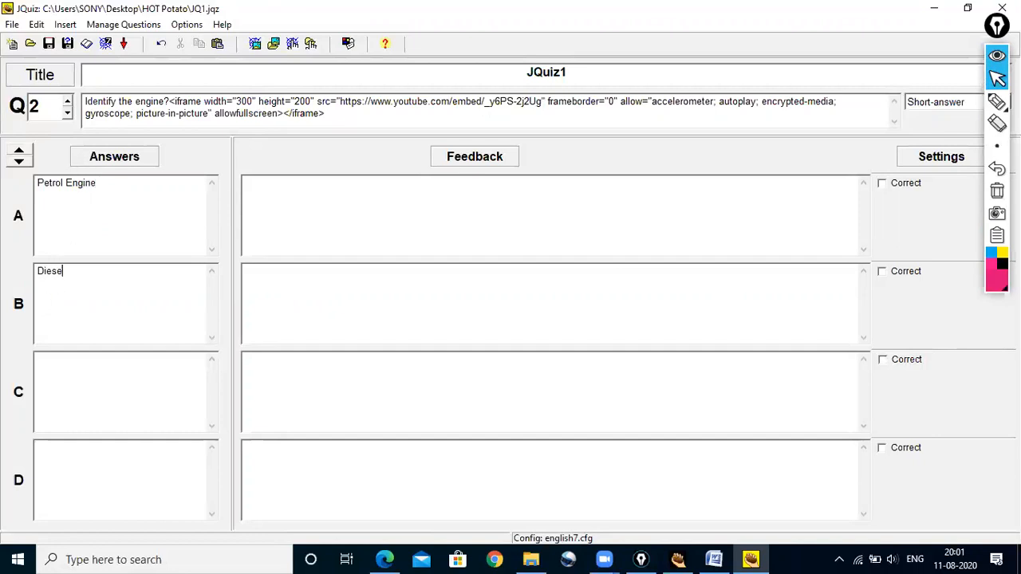
{"action": "type", "text": "l Engine"}
{"action": "left_click", "coordinate": [57, 370]}
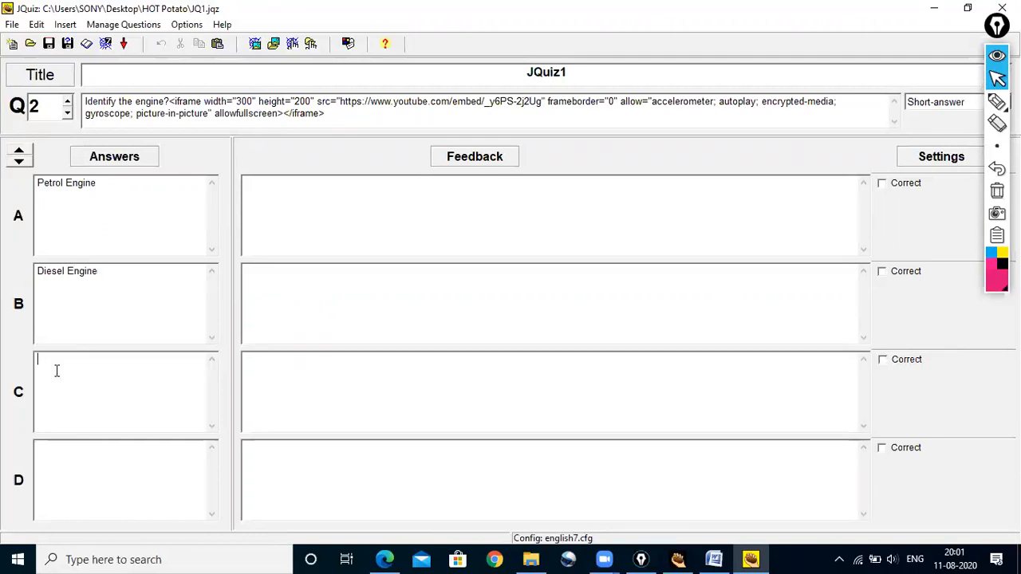
{"action": "type", "text": "Ste"}
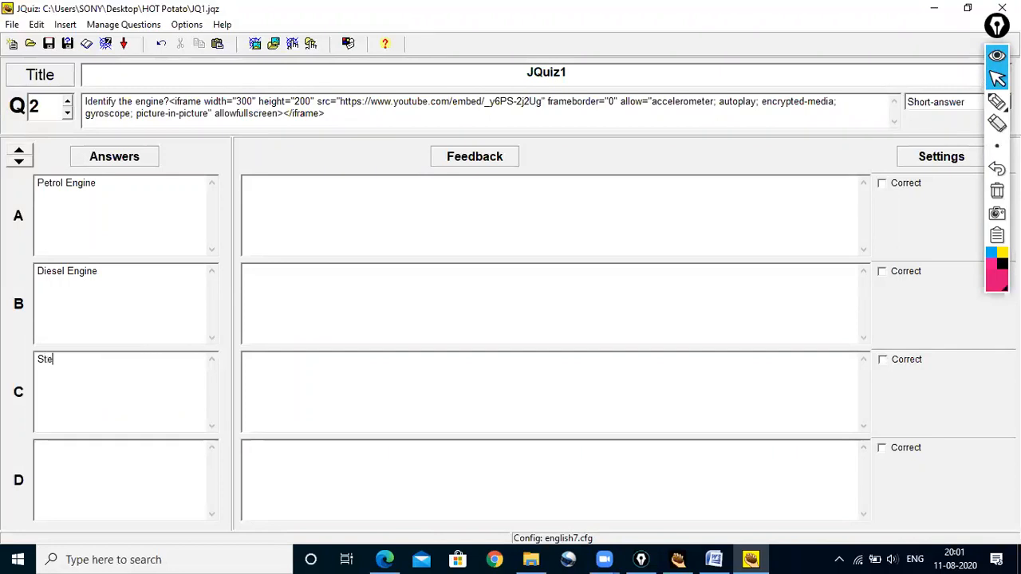
{"action": "type", "text": "am Engine"}
{"action": "left_click", "coordinate": [51, 457]}
{"action": "type", "text": "LPG"}
{"action": "left_click", "coordinate": [882, 185]}
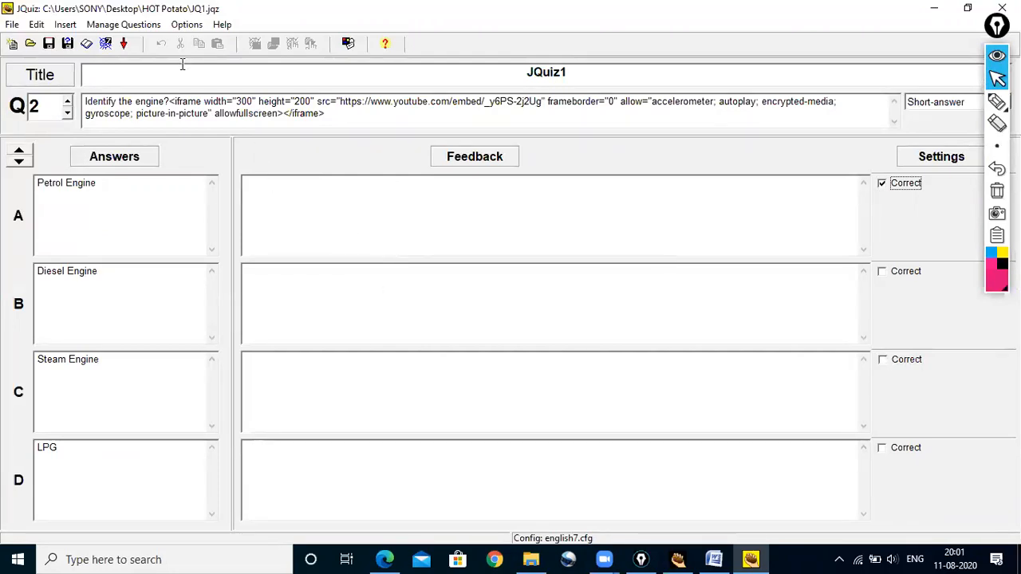
- Go to question 3 and set its type to Hybrid
{"action": "left_click", "coordinate": [68, 102]}
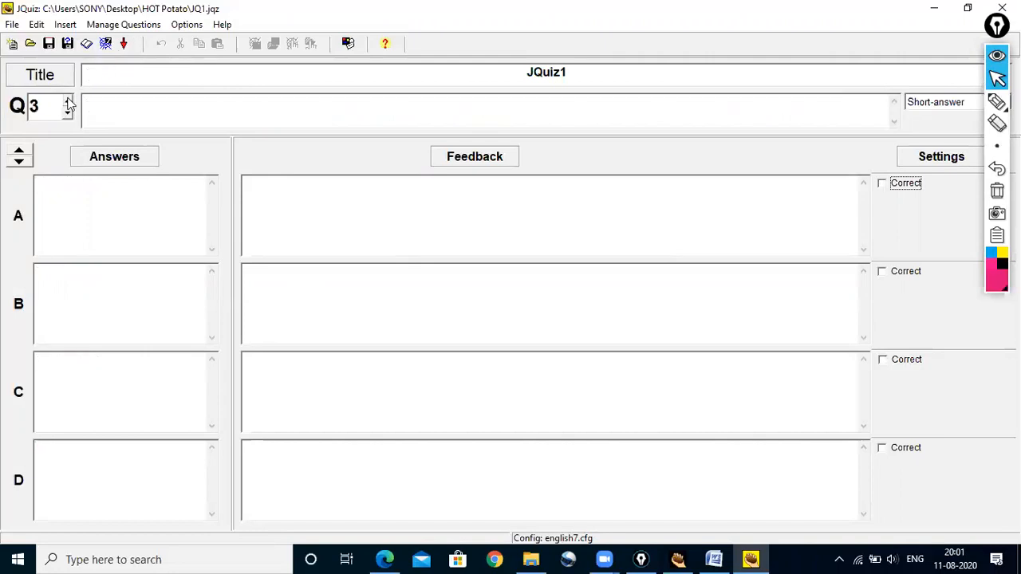
{"action": "left_click", "coordinate": [916, 107]}
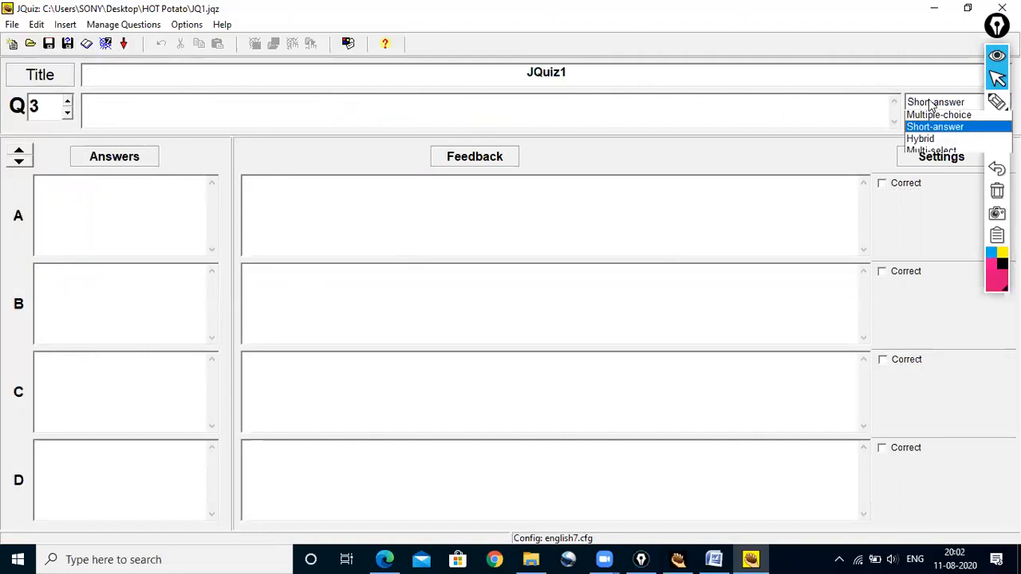
{"action": "left_click", "coordinate": [925, 144]}
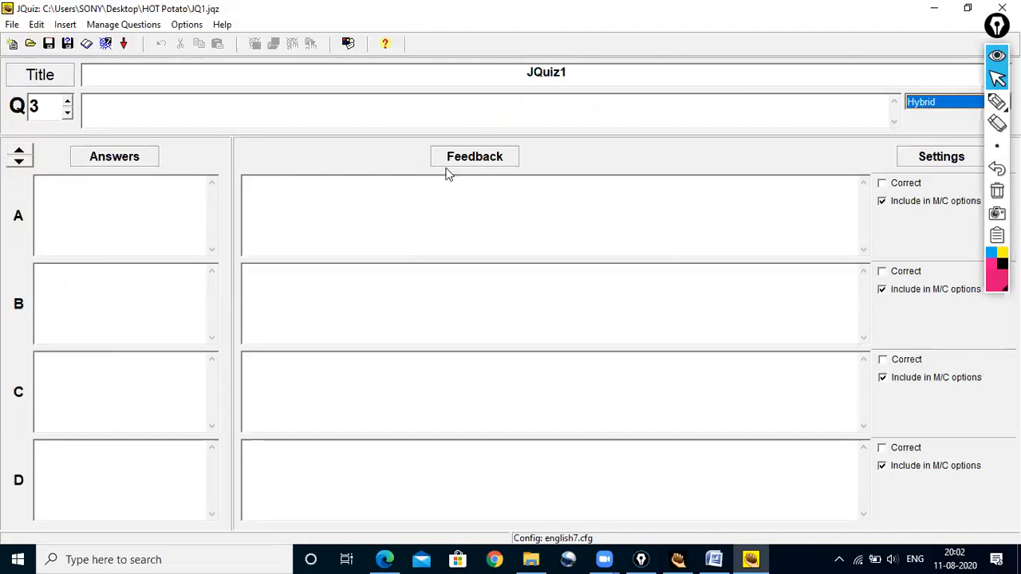
- Copy "Spark plug is used in which engine?" from the Word document and paste it as the text of question 3 in JQuiz
{"action": "left_click", "coordinate": [246, 107]}
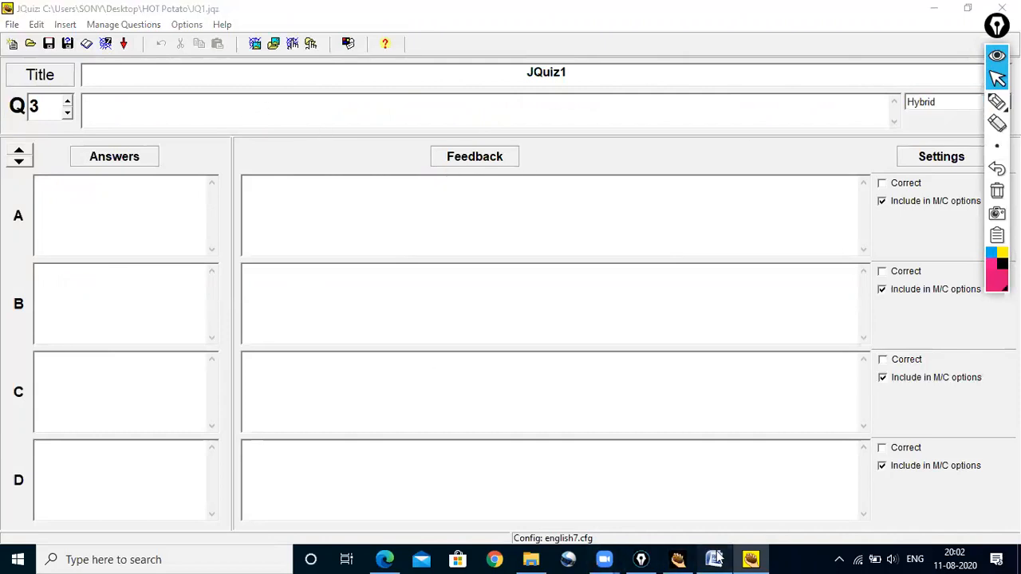
{"action": "left_click", "coordinate": [714, 559]}
{"action": "scroll", "coordinate": [484, 295], "scroll_direction": "down", "scroll_amount": 1}
{"action": "scroll", "coordinate": [485, 295], "scroll_direction": "down", "scroll_amount": 1}
{"action": "left_click", "coordinate": [292, 329]}
{"action": "left_click_drag", "start_coordinate": [290, 329], "coordinate": [455, 336]}
{"action": "right_click", "coordinate": [452, 335]}
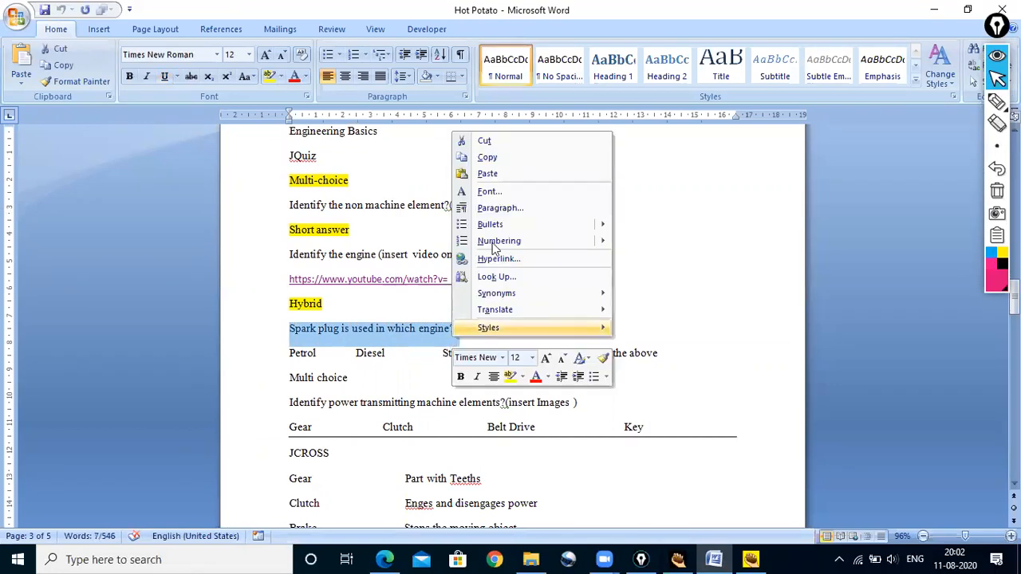
{"action": "left_click", "coordinate": [497, 158]}
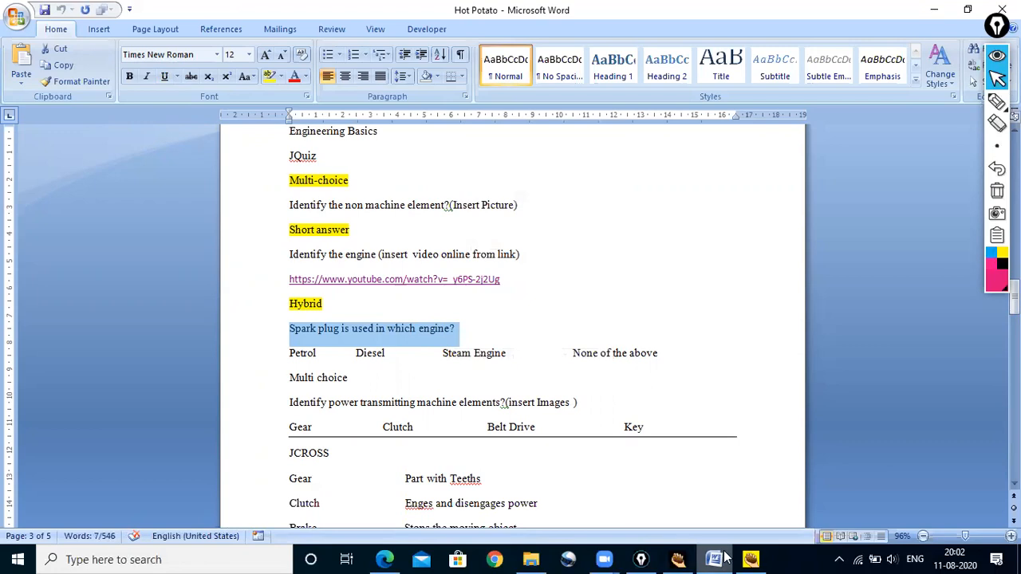
{"action": "left_click", "coordinate": [750, 559]}
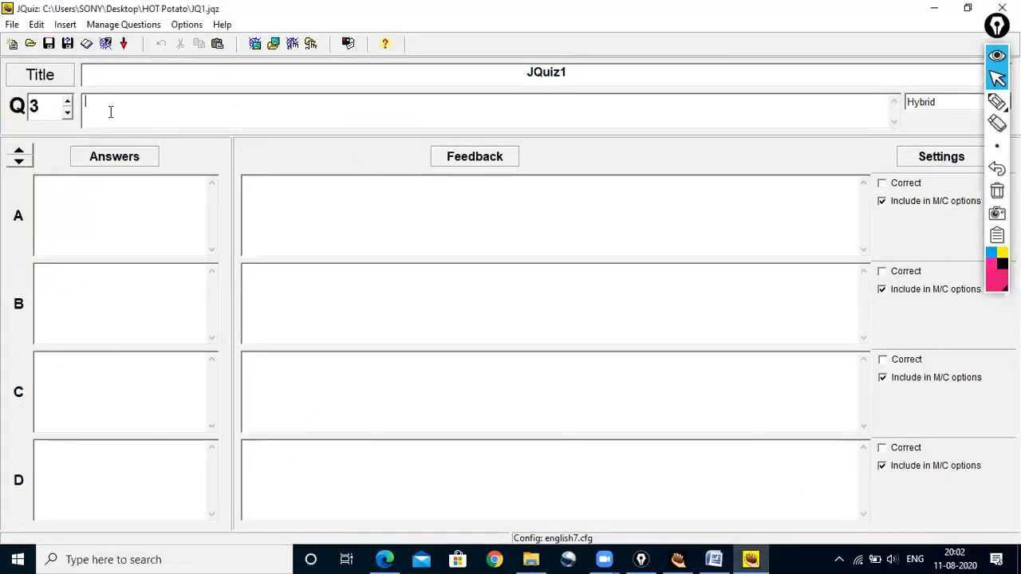
{"action": "key", "text": "ctrl+v"}
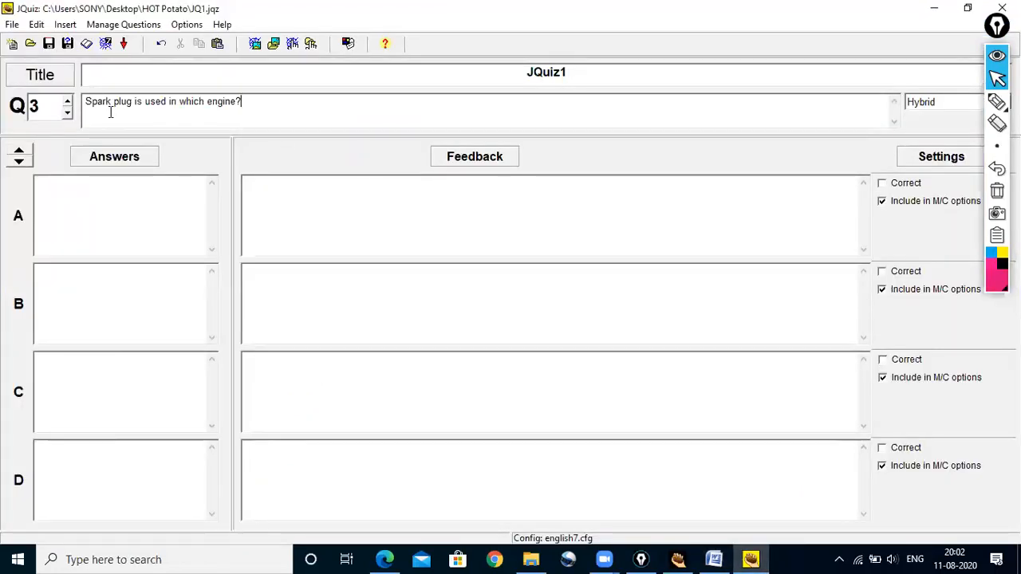
- Enter "Petrol Engine", "Diesel Engine", "Steam Engine" and "Gas Engine" as answers A to D of question 3 and mark A as correct
{"action": "left_click", "coordinate": [87, 190]}
{"action": "type", "text": "Petrol "}
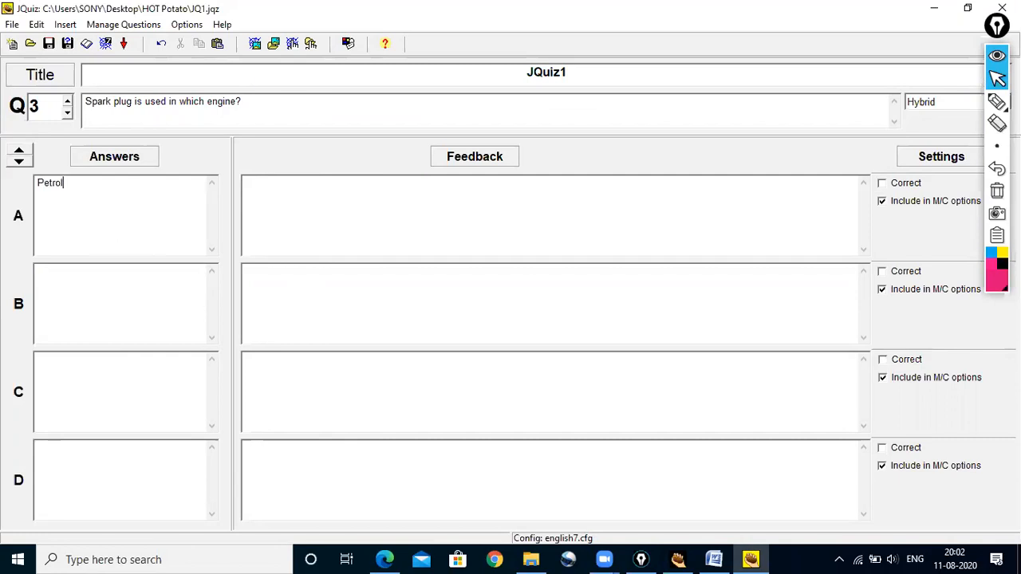
{"action": "type", "text": "Engine"}
{"action": "left_click", "coordinate": [64, 269]}
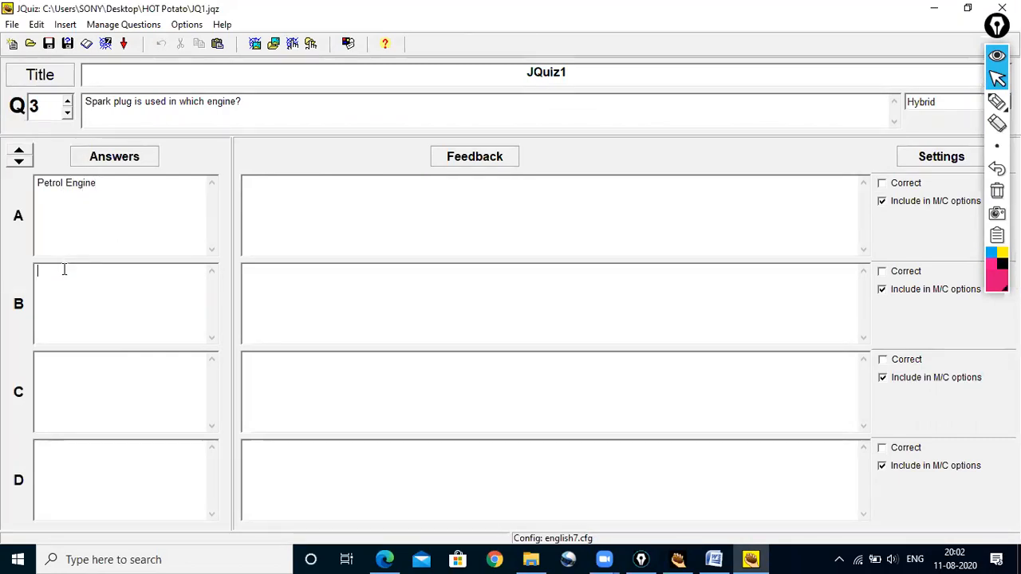
{"action": "type", "text": "D"}
{"action": "type", "text": "iesel"}
{"action": "type", "text": " Engine"}
{"action": "type", "text": "Stea"}
{"action": "type", "text": "m Eng"}
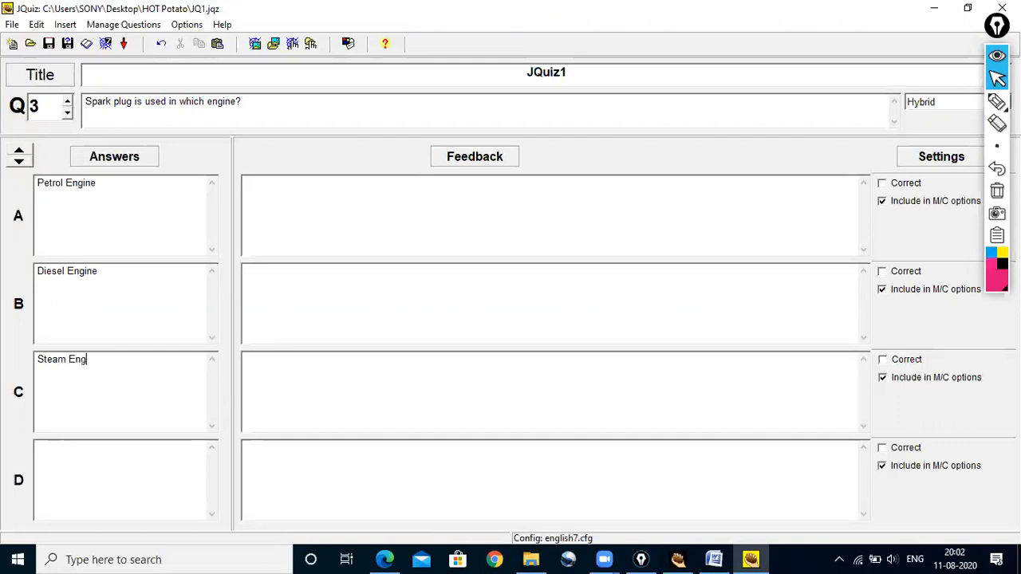
{"action": "type", "text": "ine"}
{"action": "left_click", "coordinate": [62, 452]}
{"action": "type", "text": "Gas E"}
{"action": "left_click", "coordinate": [881, 183]}
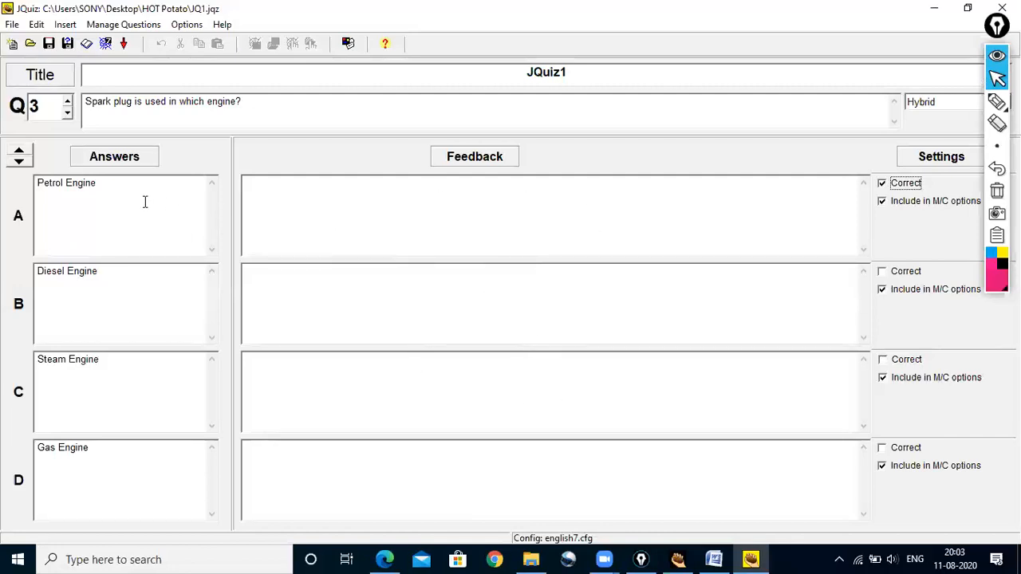
- Go to question 4 and set its type to Multi-select
{"action": "left_click", "coordinate": [67, 101]}
{"action": "left_click", "coordinate": [937, 104]}
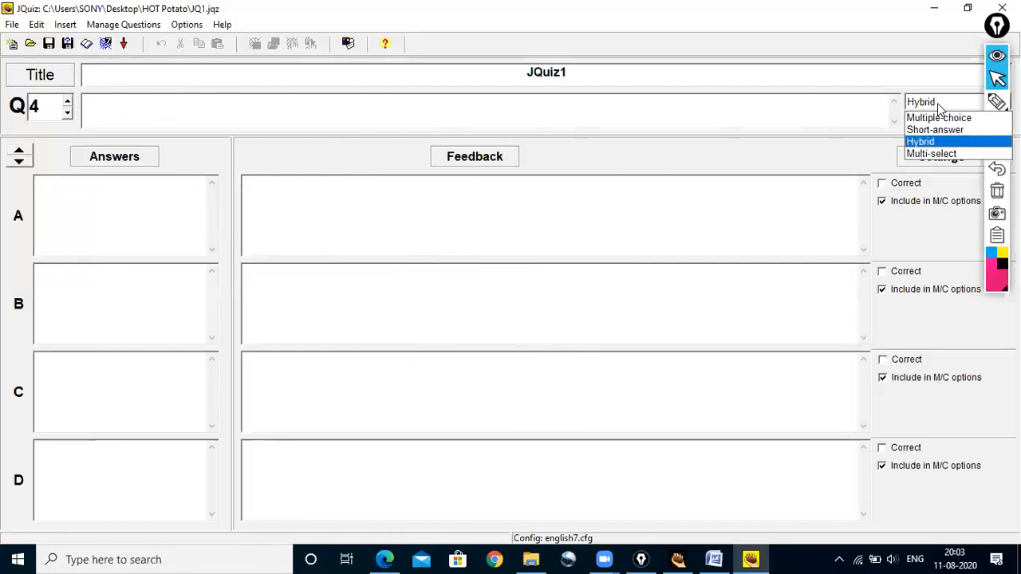
{"action": "left_click", "coordinate": [933, 154]}
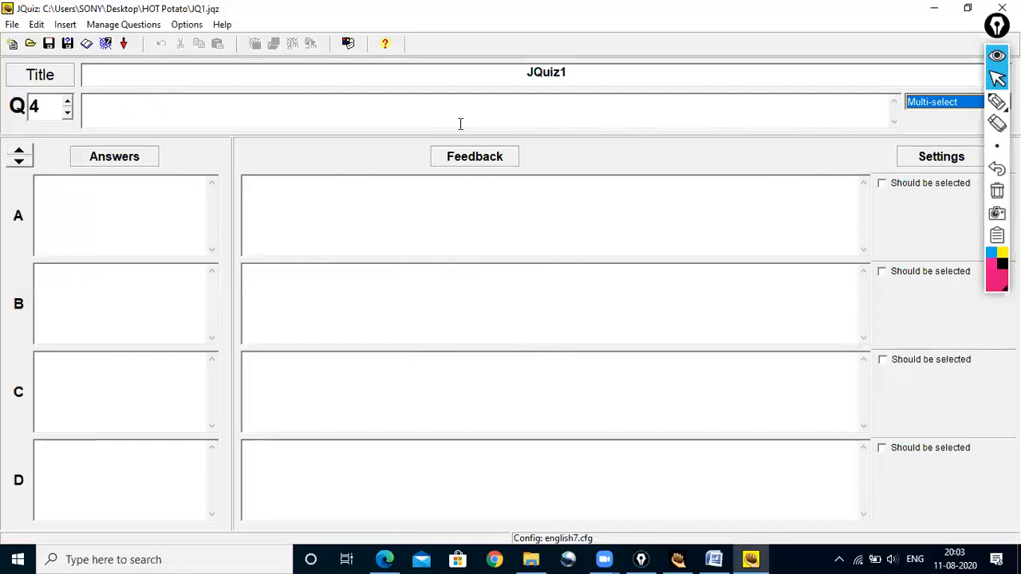
- Copy "Identify power transmitting machine elements?" from the Word document and paste it as the text of question 4 in JQuiz
{"action": "left_click", "coordinate": [263, 102]}
{"action": "left_click", "coordinate": [714, 559]}
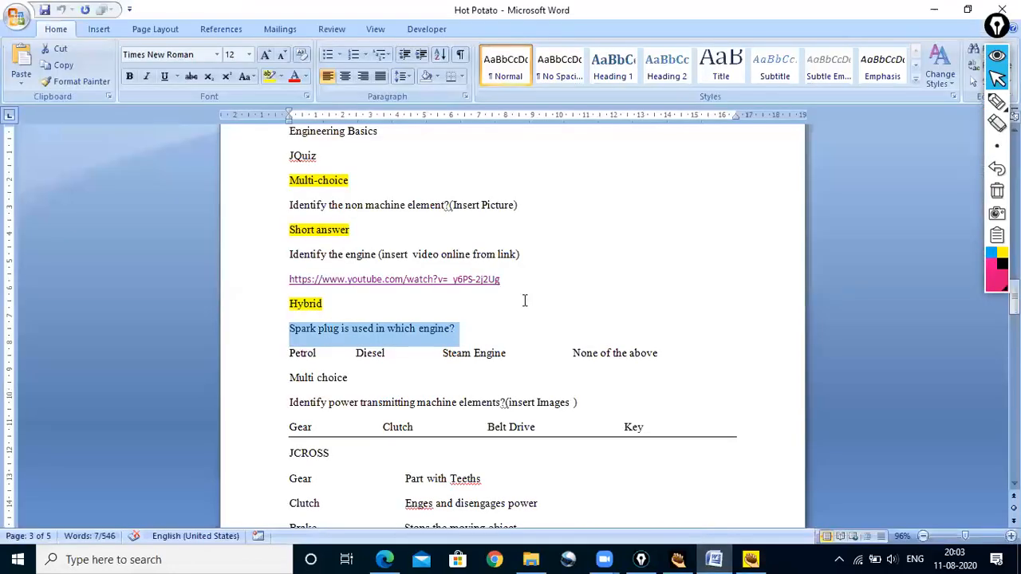
{"action": "scroll", "coordinate": [524, 295], "scroll_direction": "down", "scroll_amount": 1}
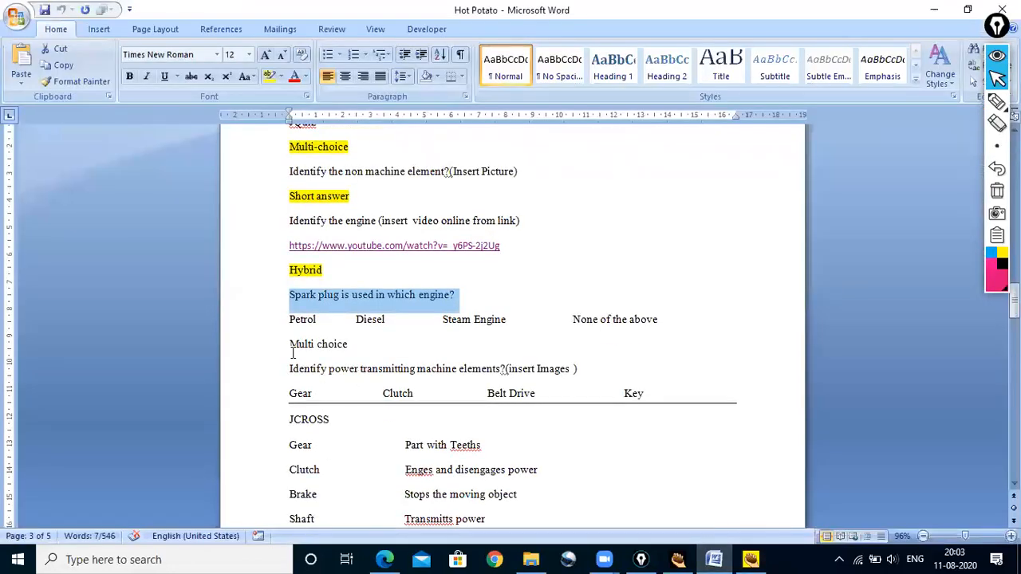
{"action": "left_click_drag", "start_coordinate": [289, 368], "coordinate": [497, 380]}
{"action": "right_click", "coordinate": [498, 380]}
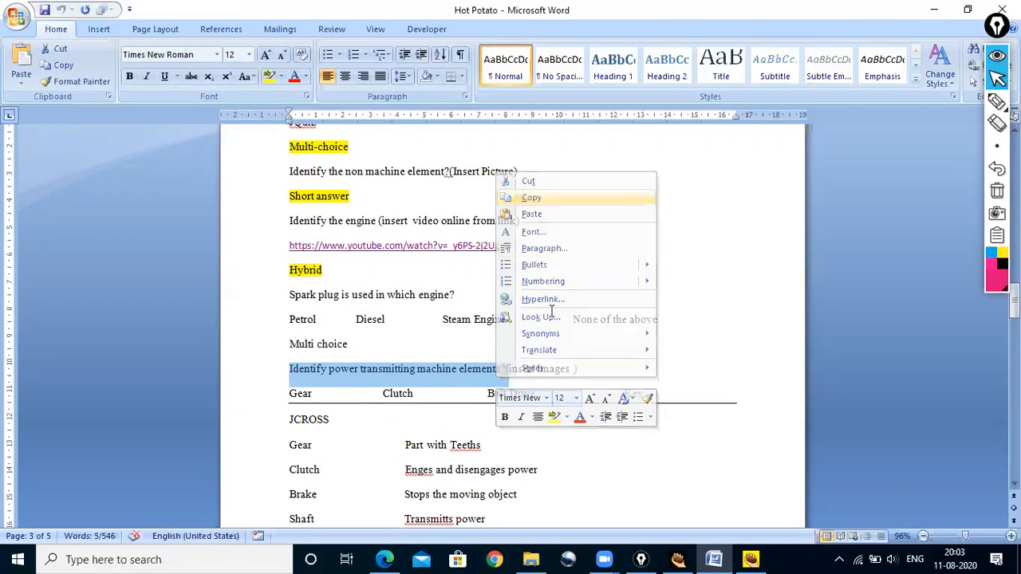
{"action": "left_click", "coordinate": [531, 197]}
{"action": "left_click", "coordinate": [750, 559]}
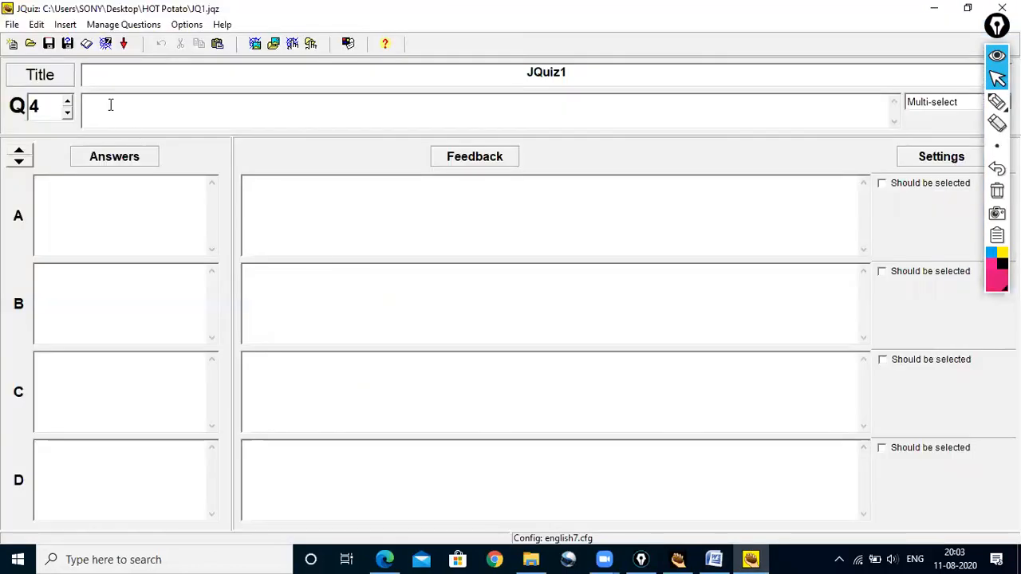
{"action": "key", "text": "ctrl+v"}
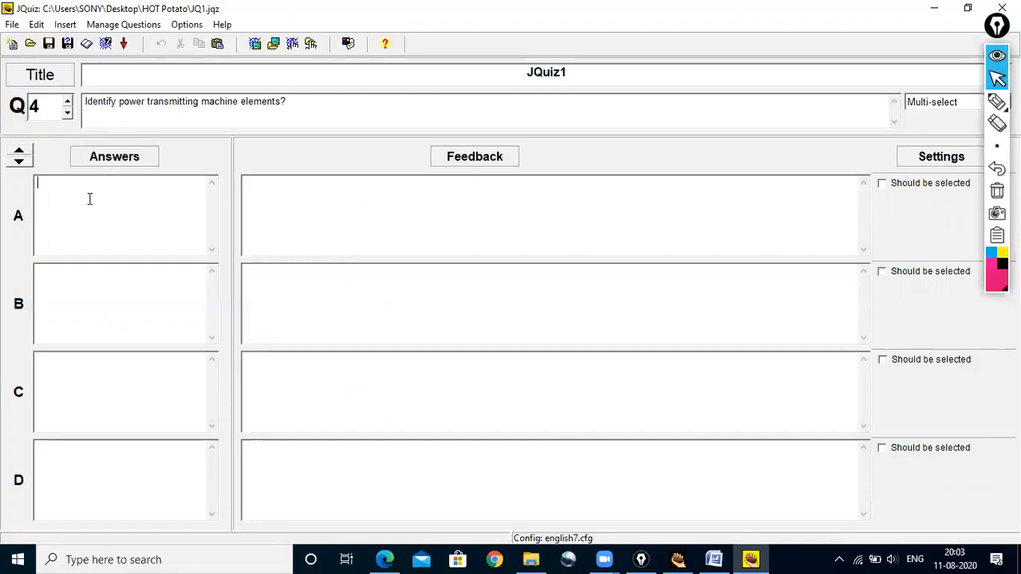
- Insert the local picture p2 from the HOT Potato folder as answer A of question 4, with its width set to 150
{"action": "left_click", "coordinate": [64, 26]}
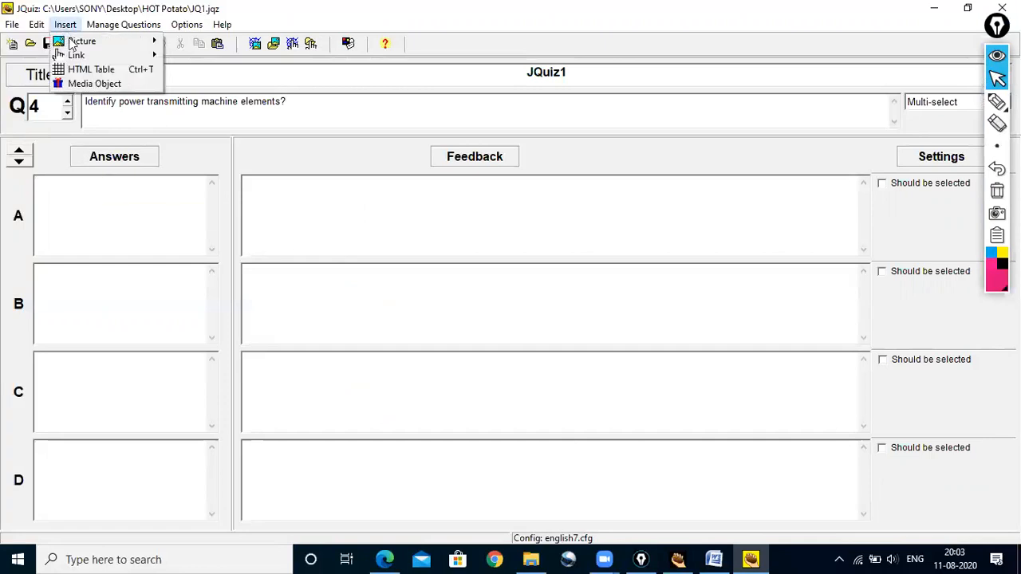
{"action": "mouse_move", "coordinate": [81, 41]}
{"action": "left_click", "coordinate": [229, 56]}
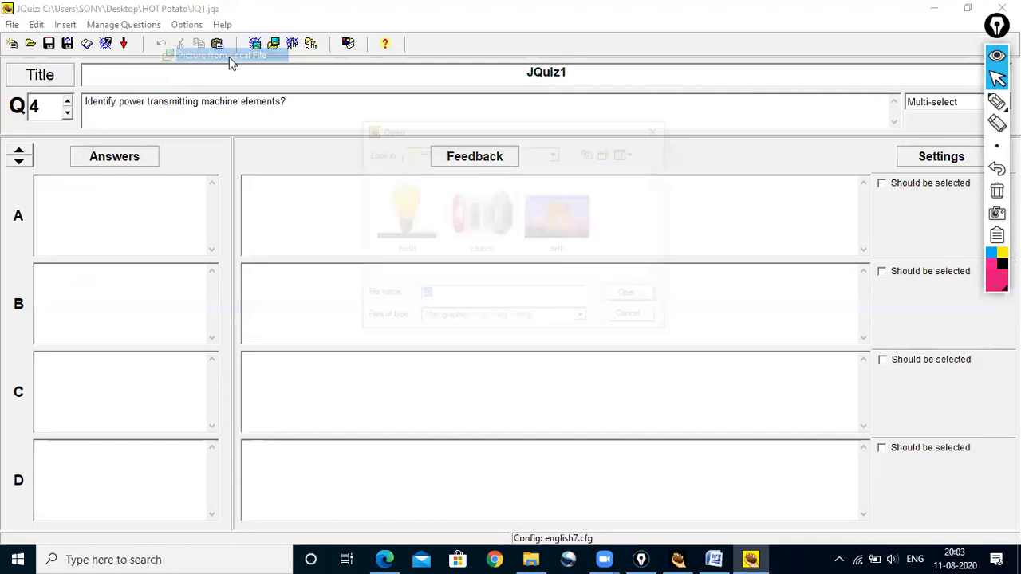
{"action": "left_click", "coordinate": [660, 276]}
{"action": "left_click", "coordinate": [660, 277]}
{"action": "left_click", "coordinate": [660, 277]}
{"action": "left_click", "coordinate": [659, 276]}
{"action": "left_click", "coordinate": [659, 277]}
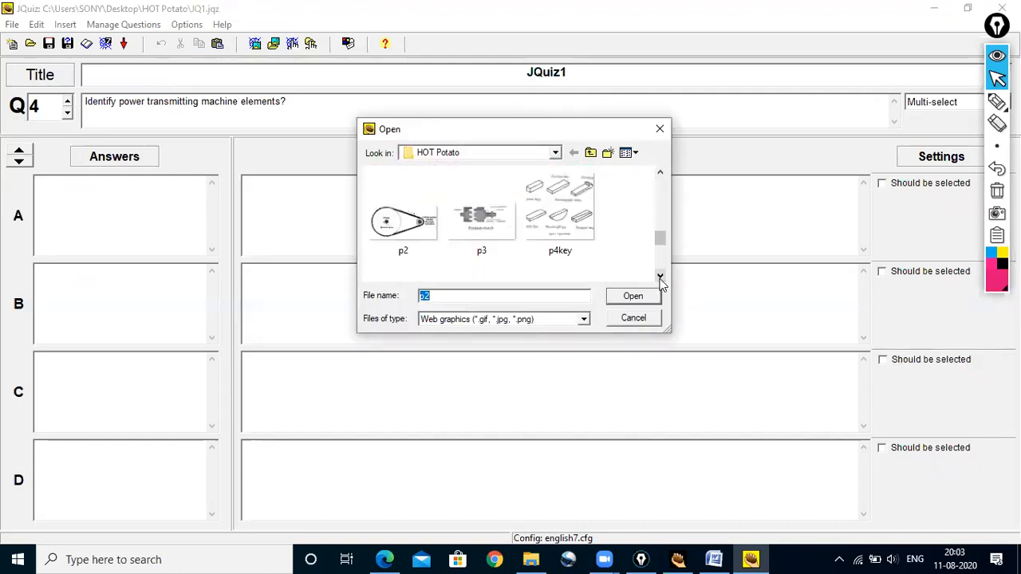
{"action": "left_click", "coordinate": [402, 220]}
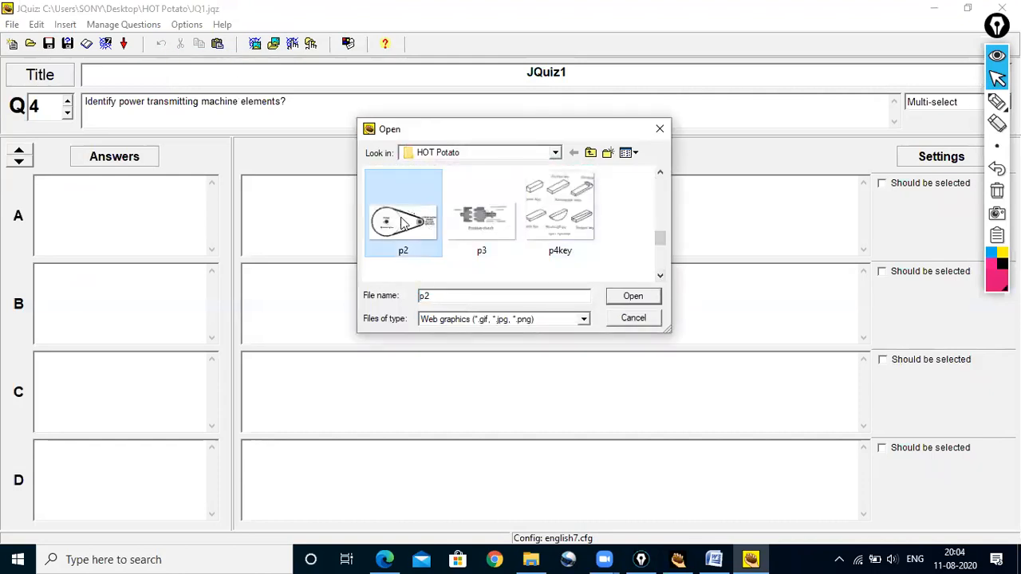
{"action": "left_click", "coordinate": [632, 296]}
{"action": "double_click", "coordinate": [506, 294]}
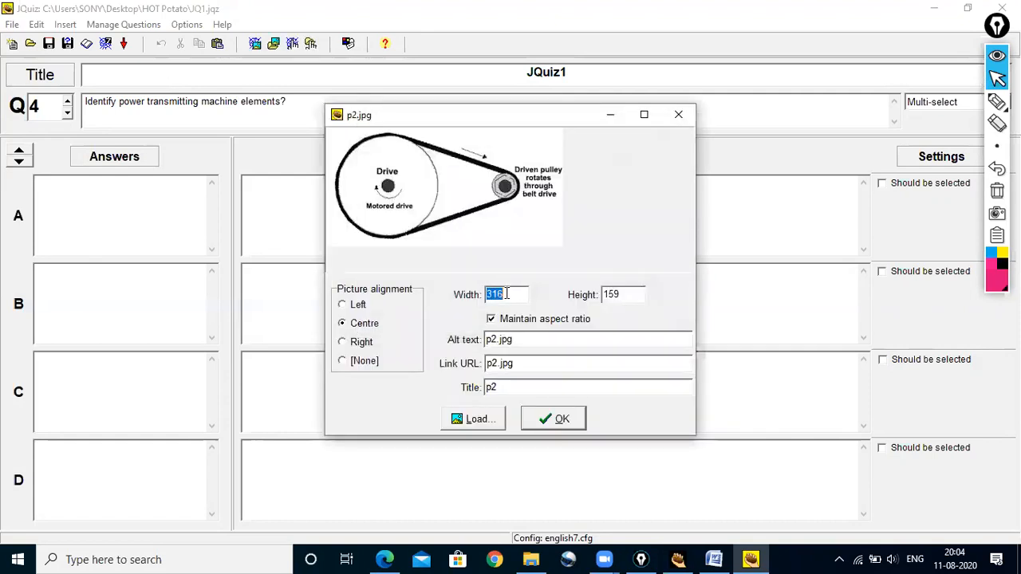
{"action": "type", "text": "150"}
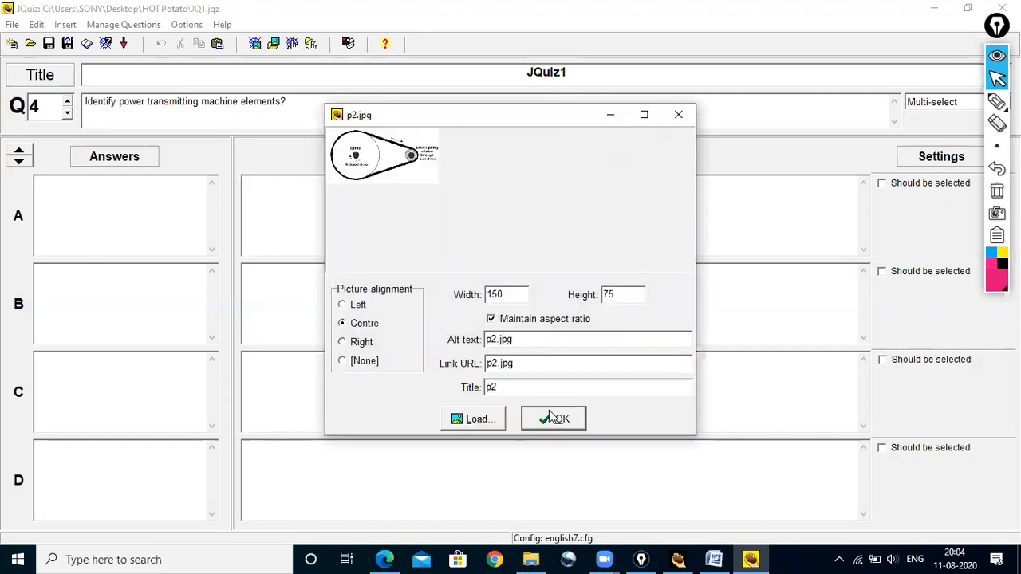
{"action": "left_click", "coordinate": [549, 413]}
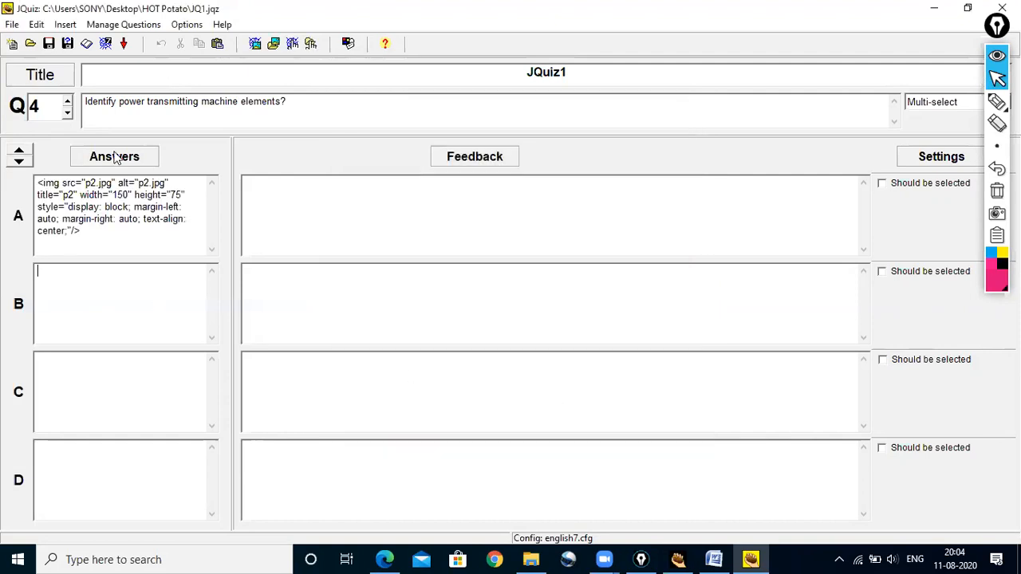
- Insert the local picture p3 as answer B of question 4, with its width set to 150
{"action": "left_click", "coordinate": [65, 25]}
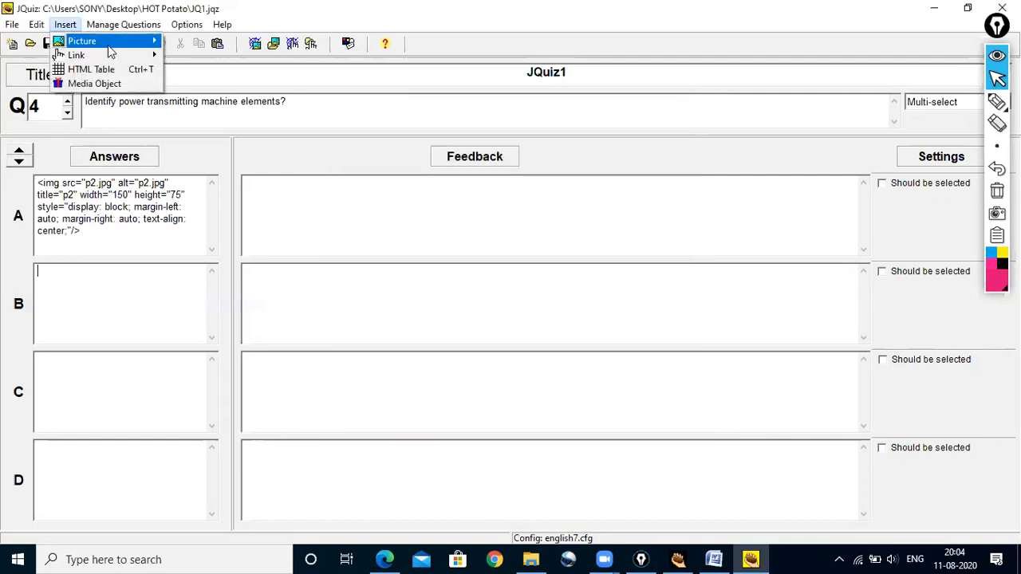
{"action": "mouse_move", "coordinate": [86, 40]}
{"action": "left_click", "coordinate": [237, 56]}
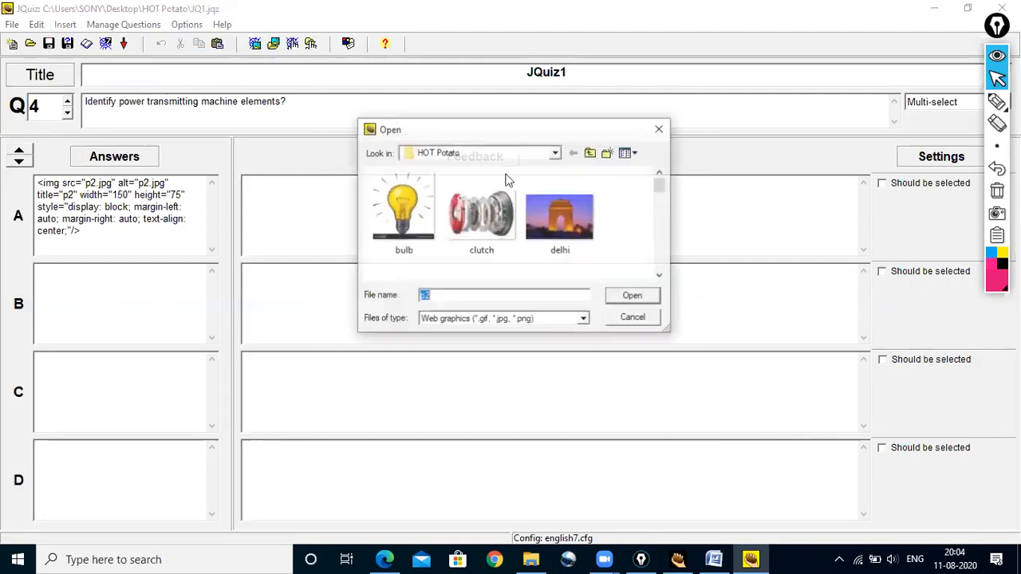
{"action": "left_click_drag", "start_coordinate": [660, 276], "coordinate": [661, 277]}
{"action": "left_click", "coordinate": [488, 223]}
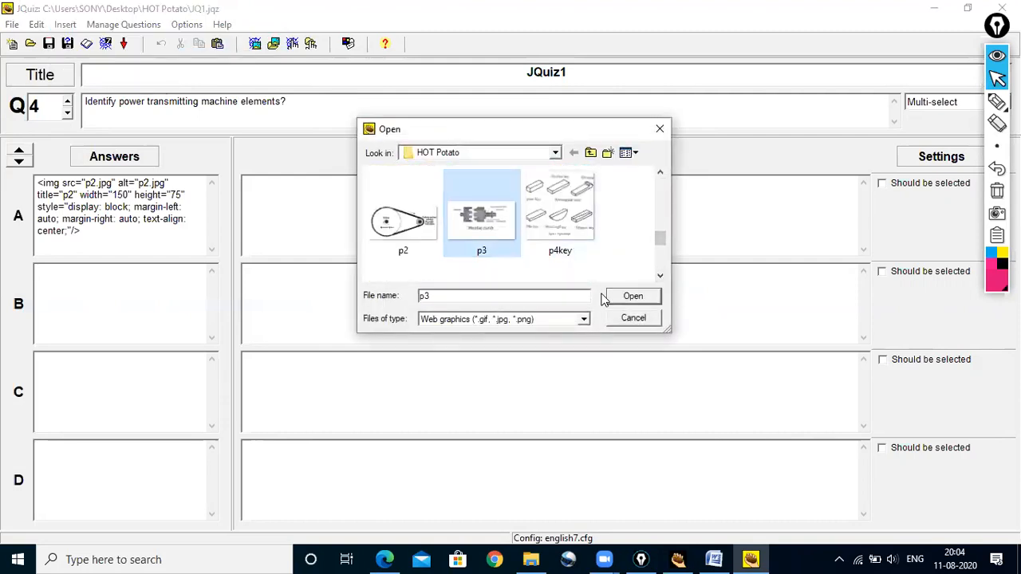
{"action": "left_click", "coordinate": [632, 296]}
{"action": "left_click_drag", "start_coordinate": [486, 294], "coordinate": [505, 293]}
{"action": "type", "text": "150"}
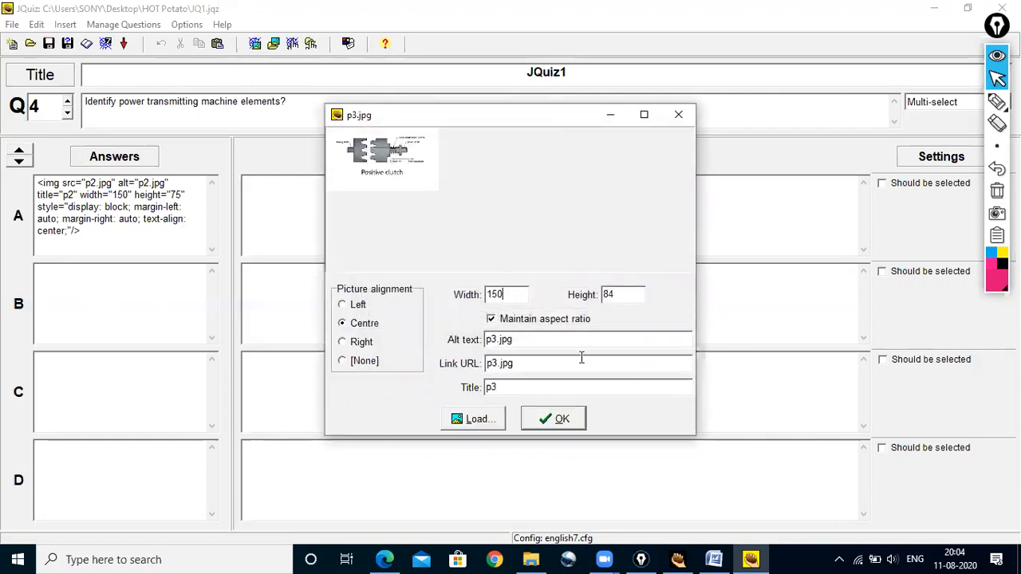
{"action": "left_click", "coordinate": [563, 419]}
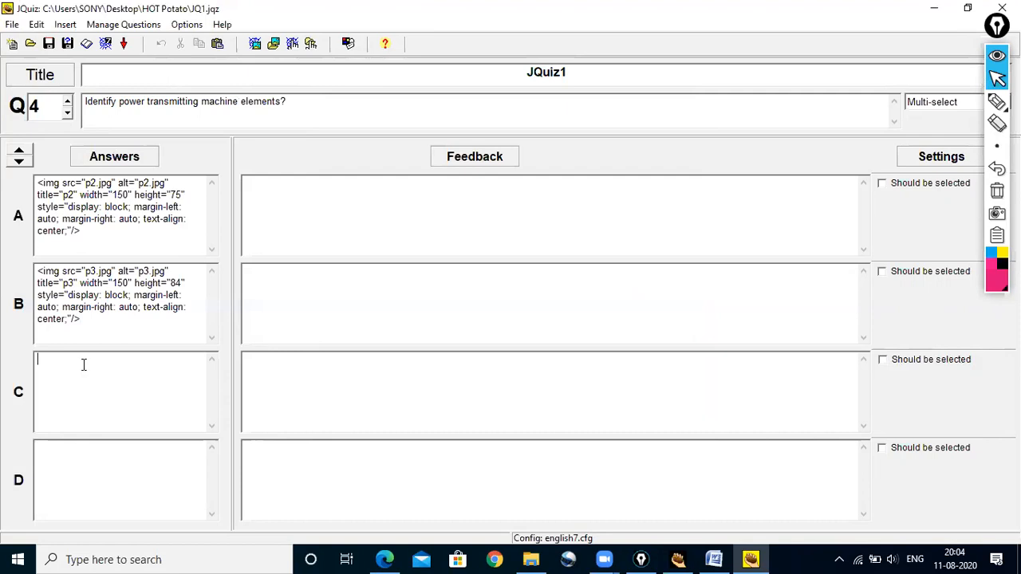
- Insert the local picture shaft as answer C of question 4, with its width set to 150
{"action": "left_click", "coordinate": [65, 24]}
{"action": "mouse_move", "coordinate": [98, 46]}
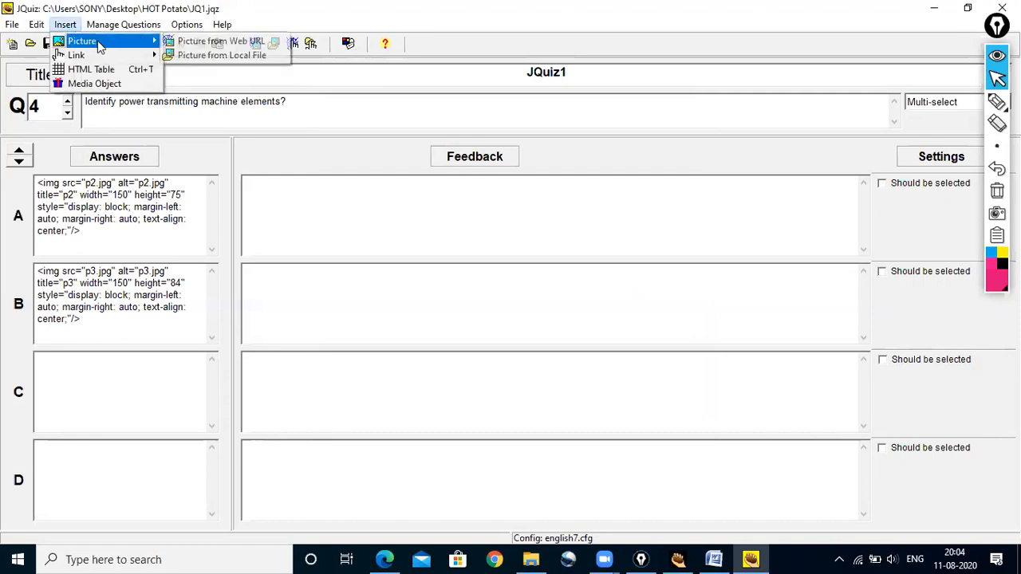
{"action": "left_click", "coordinate": [211, 55]}
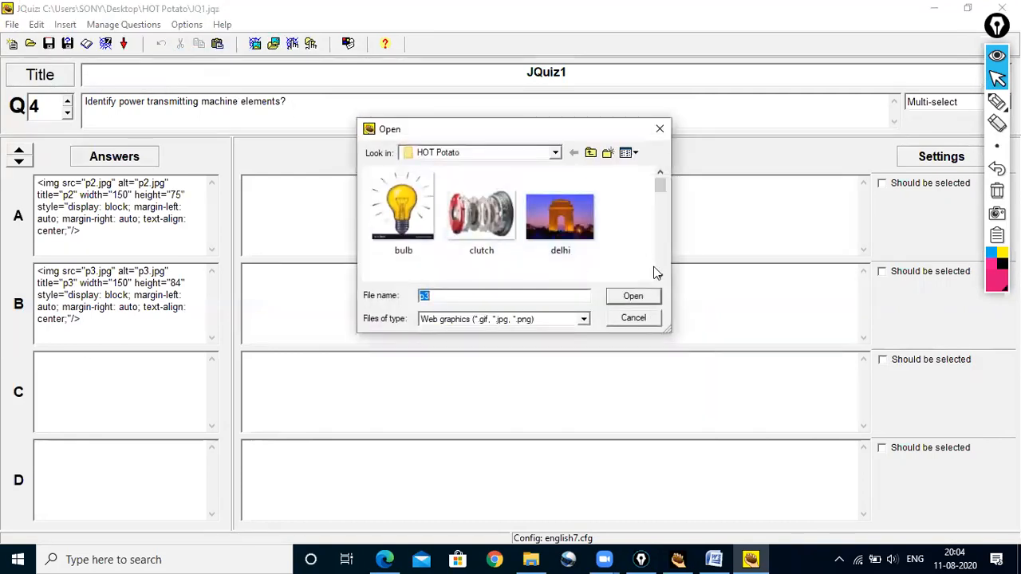
{"action": "scroll", "coordinate": [654, 267], "scroll_direction": "down", "scroll_amount": 5}
{"action": "scroll", "coordinate": [657, 273], "scroll_direction": "down", "scroll_amount": 2}
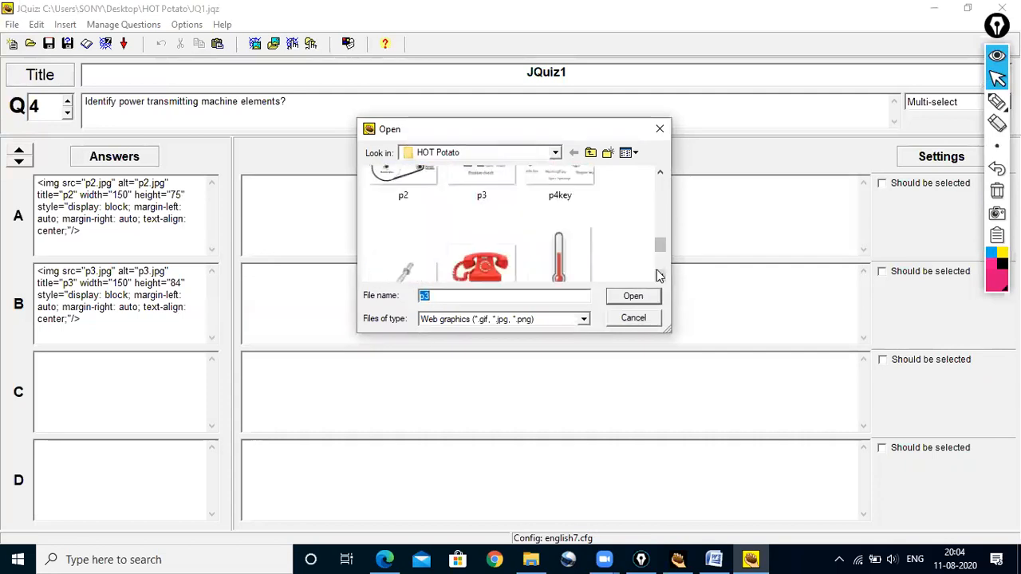
{"action": "scroll", "coordinate": [657, 270], "scroll_direction": "down", "scroll_amount": 2}
{"action": "left_click", "coordinate": [399, 221]}
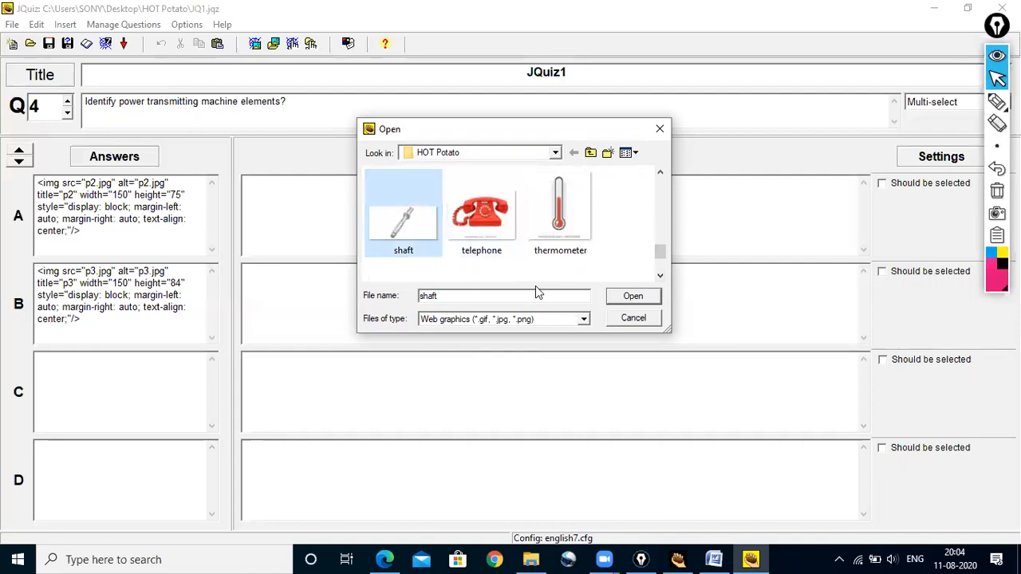
{"action": "left_click", "coordinate": [634, 300]}
{"action": "left_click_drag", "start_coordinate": [489, 297], "coordinate": [500, 295]}
{"action": "type", "text": "150"}
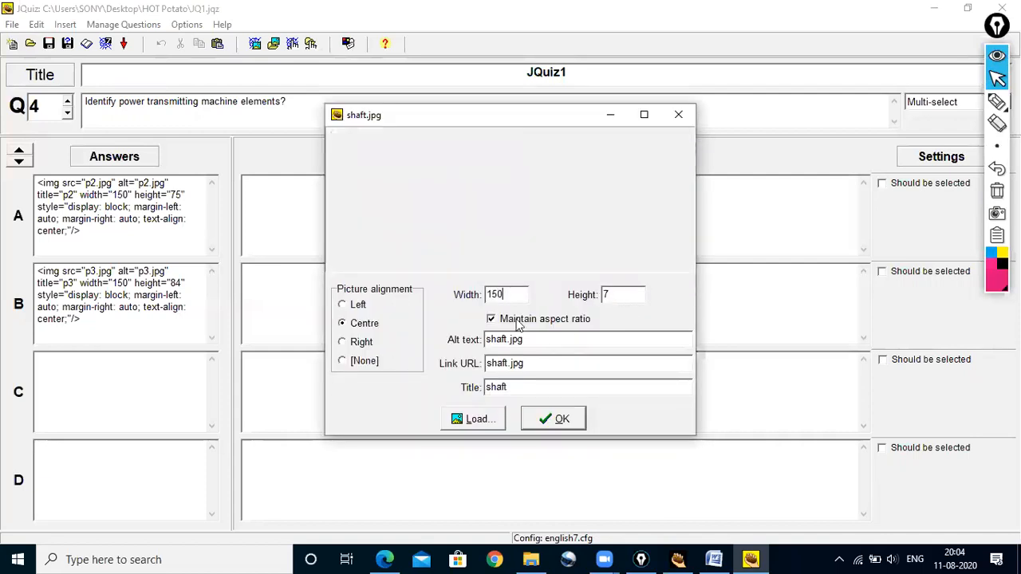
{"action": "left_click", "coordinate": [562, 419]}
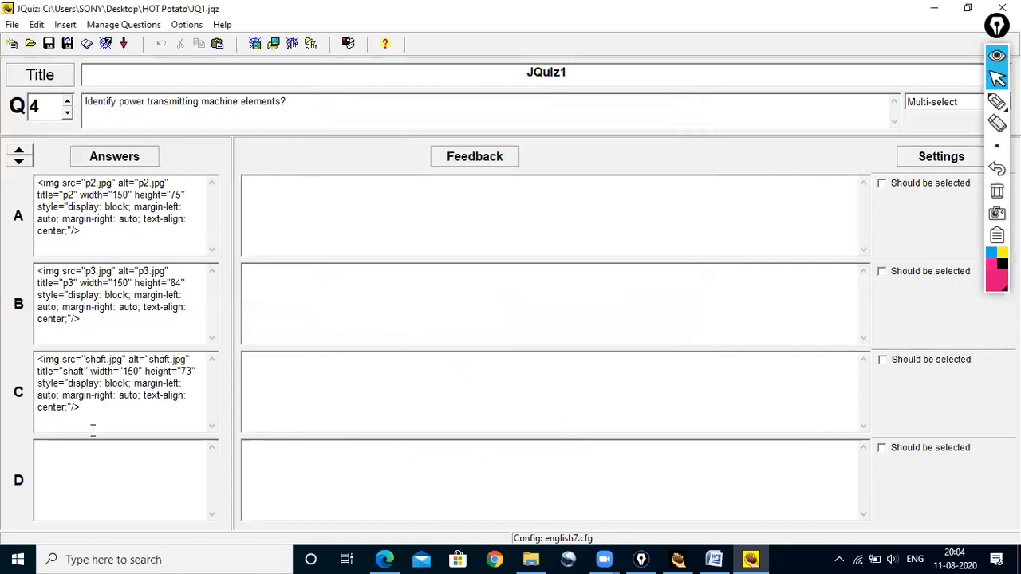
- Insert the local picture P1 as answer D of question 4, with its width set to 150
{"action": "left_click", "coordinate": [67, 25]}
{"action": "mouse_move", "coordinate": [88, 41]}
{"action": "left_click", "coordinate": [223, 56]}
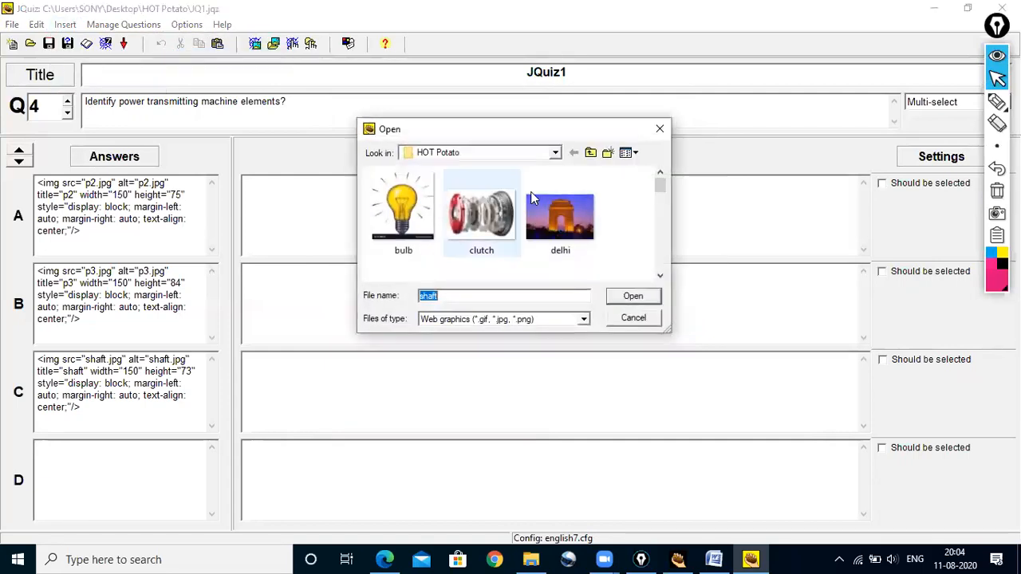
{"action": "left_click", "coordinate": [661, 276]}
{"action": "left_click", "coordinate": [662, 277]}
{"action": "left_click", "coordinate": [662, 277]}
{"action": "left_click", "coordinate": [662, 278]}
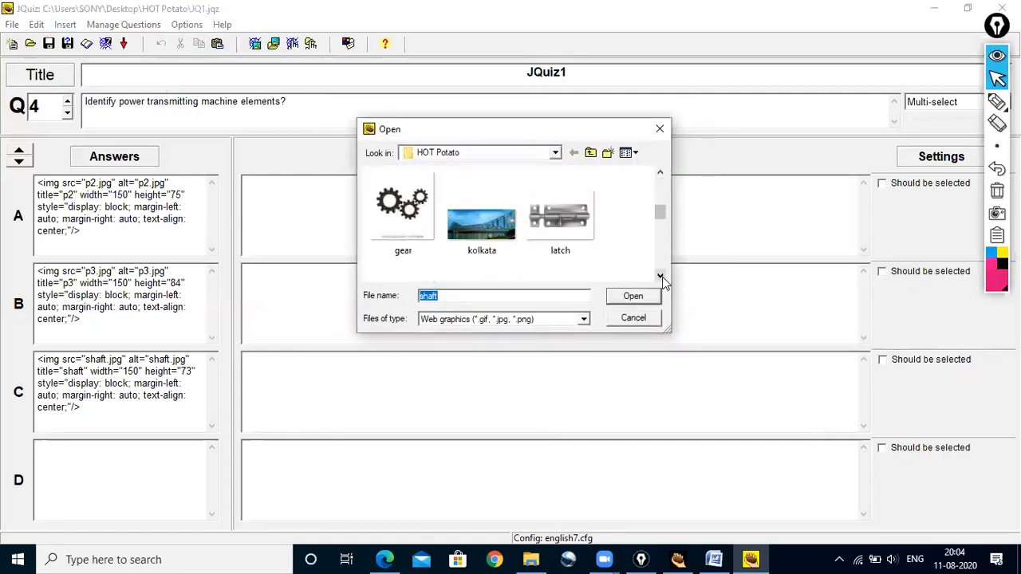
{"action": "left_click", "coordinate": [662, 278]}
{"action": "left_click", "coordinate": [660, 276]}
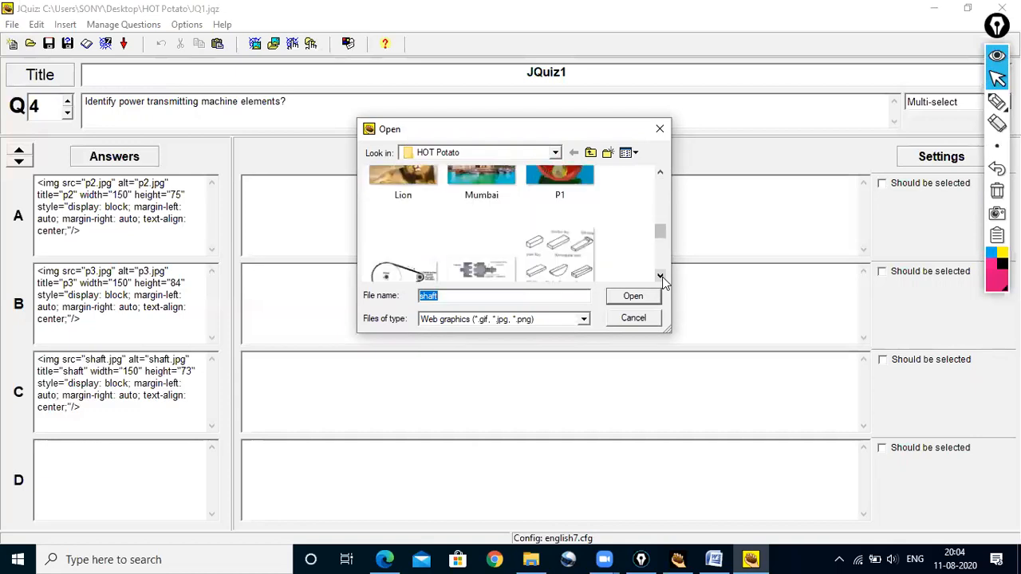
{"action": "left_click", "coordinate": [569, 181]}
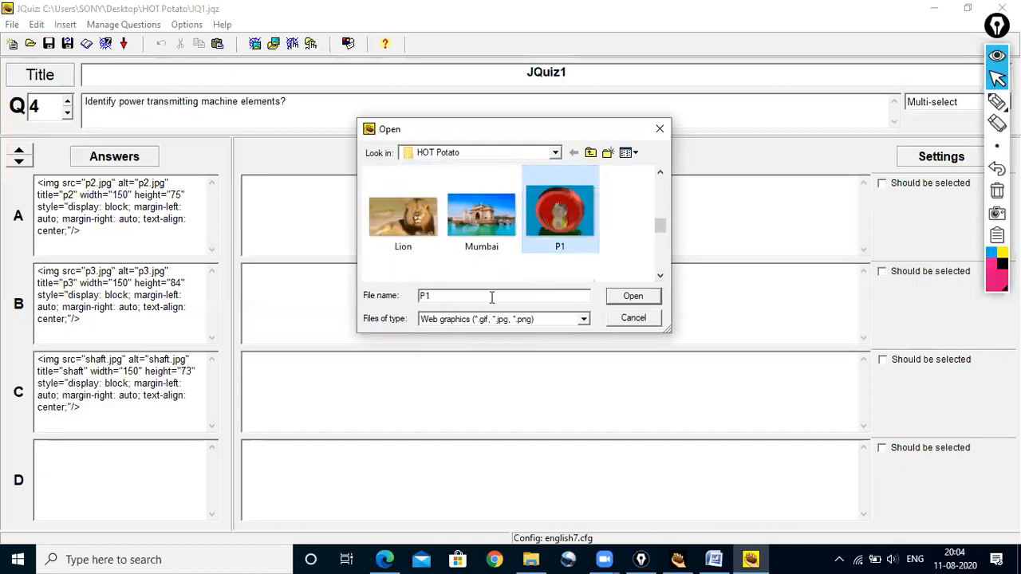
{"action": "left_click", "coordinate": [646, 297]}
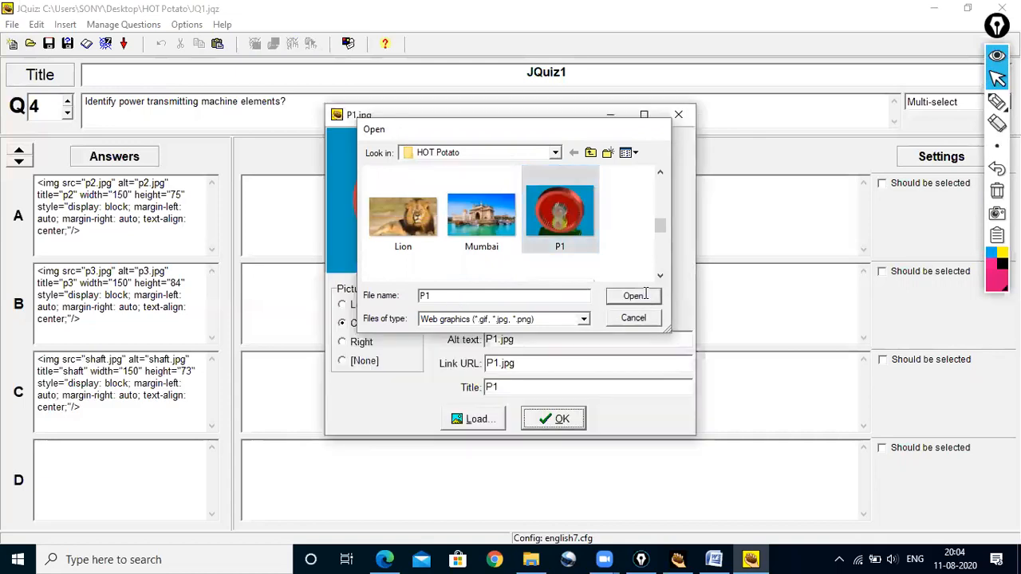
{"action": "left_click_drag", "start_coordinate": [488, 293], "coordinate": [512, 292]}
{"action": "type", "text": "150"}
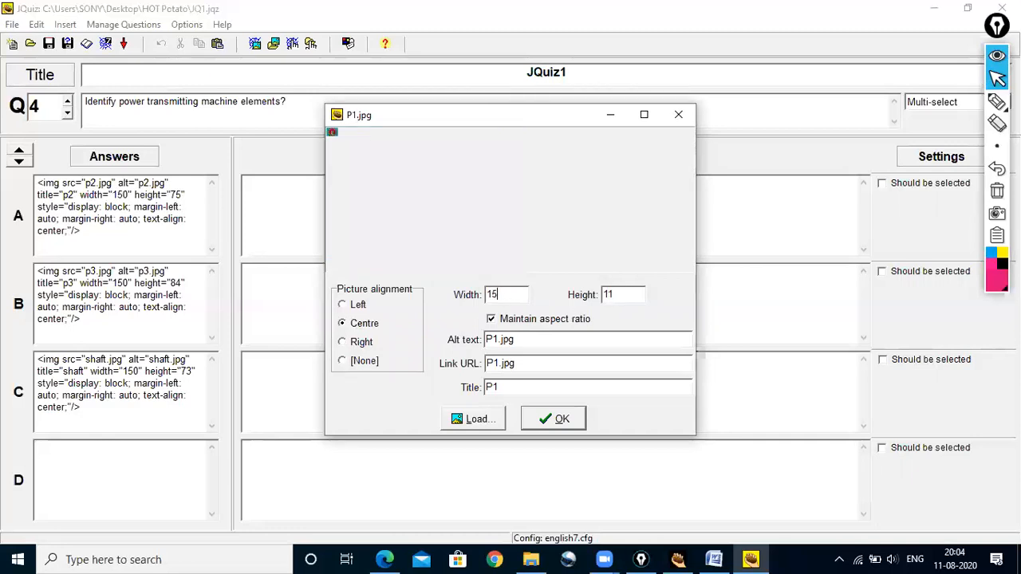
{"action": "left_click", "coordinate": [561, 424]}
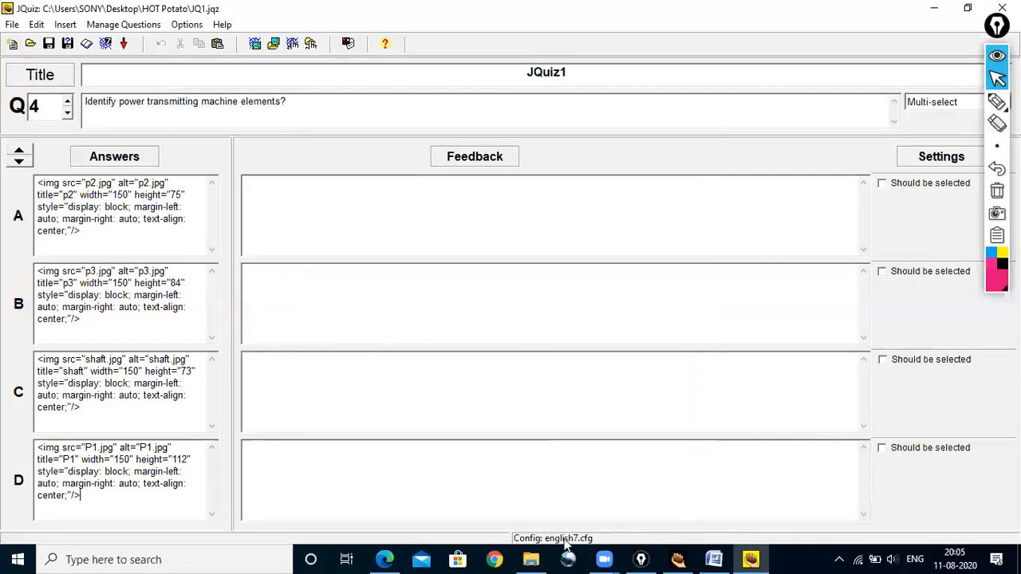
- Mark all four answers A to D of question 4 as "Should be selected"
{"action": "left_click", "coordinate": [882, 185]}
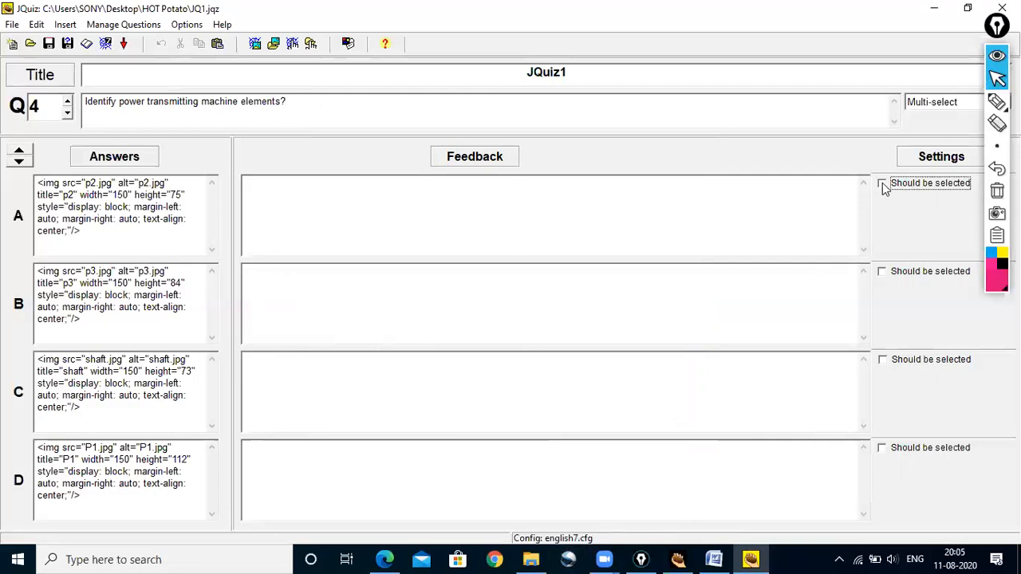
{"action": "left_click", "coordinate": [883, 273]}
{"action": "left_click", "coordinate": [883, 360]}
{"action": "left_click", "coordinate": [882, 449]}
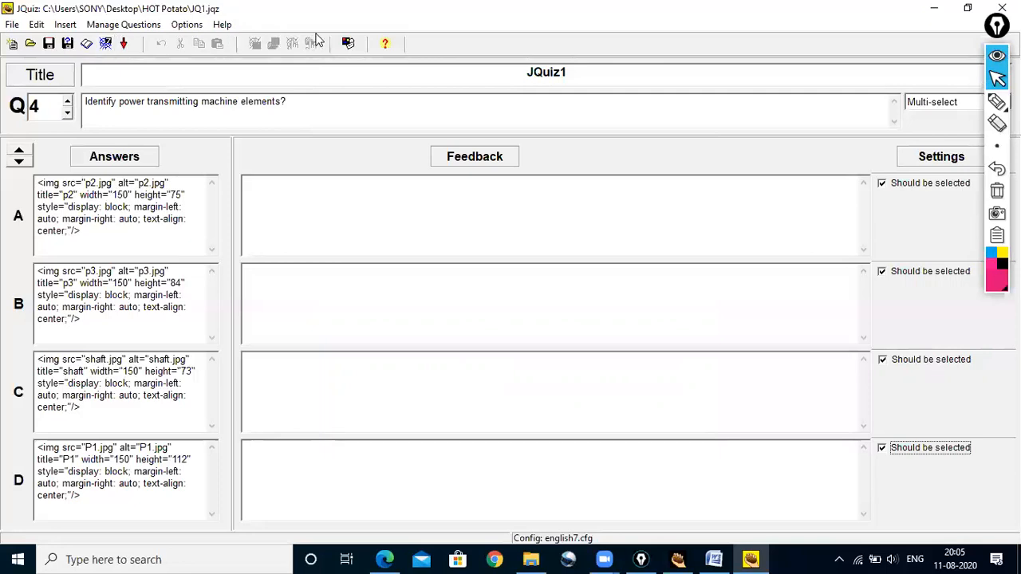
- In the output configuration's appearance settings, set the navigation bar colour to light grey (#c0c0c0)
{"action": "left_click", "coordinate": [349, 44]}
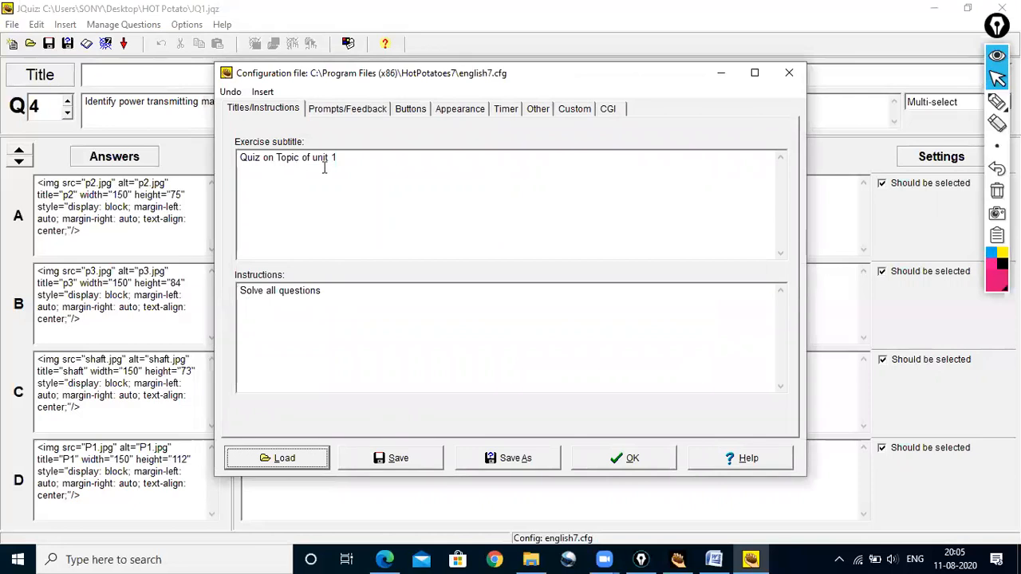
{"action": "left_click", "coordinate": [459, 112]}
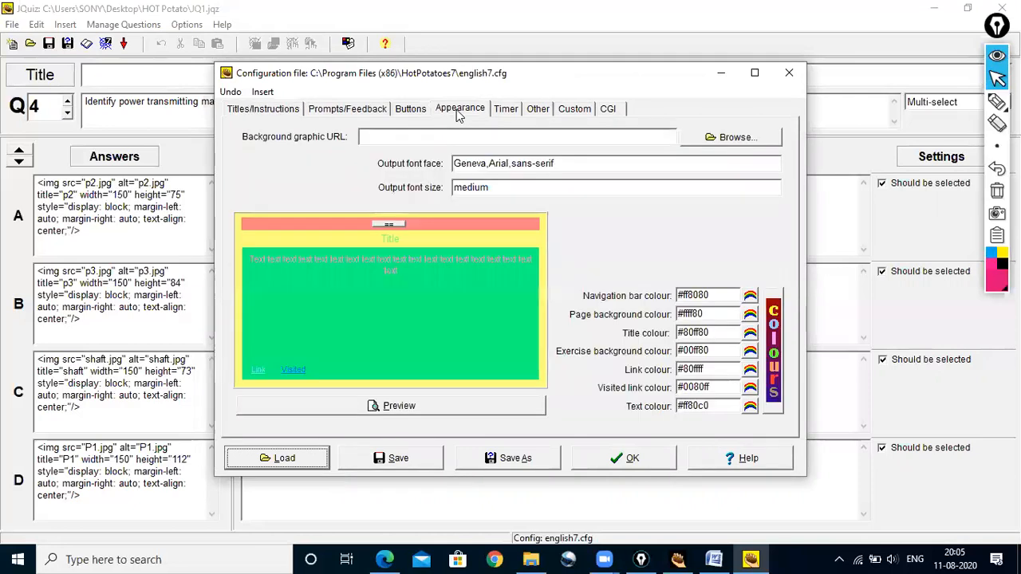
{"action": "left_click", "coordinate": [750, 295]}
{"action": "left_click", "coordinate": [536, 237]}
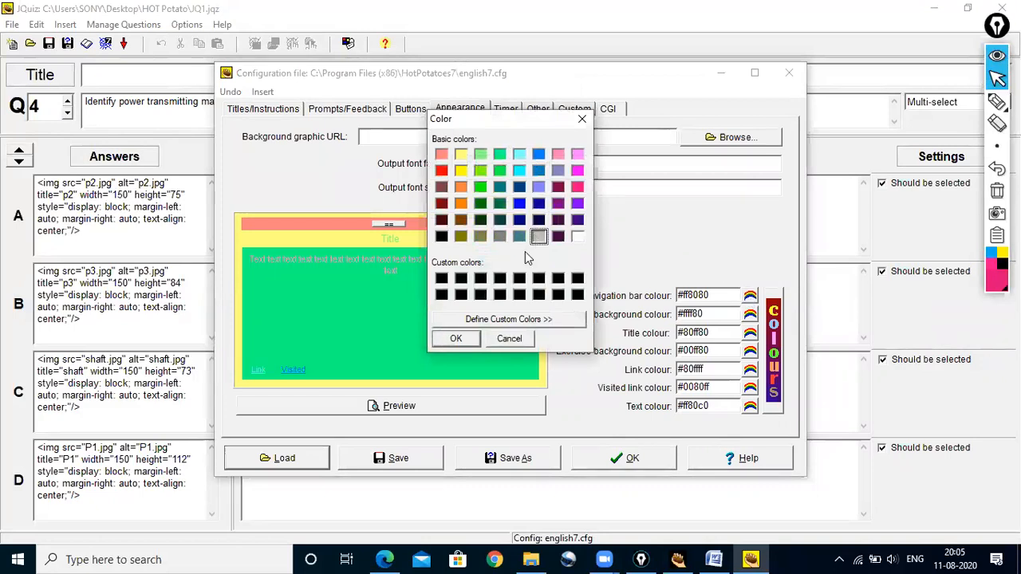
{"action": "left_click", "coordinate": [461, 339]}
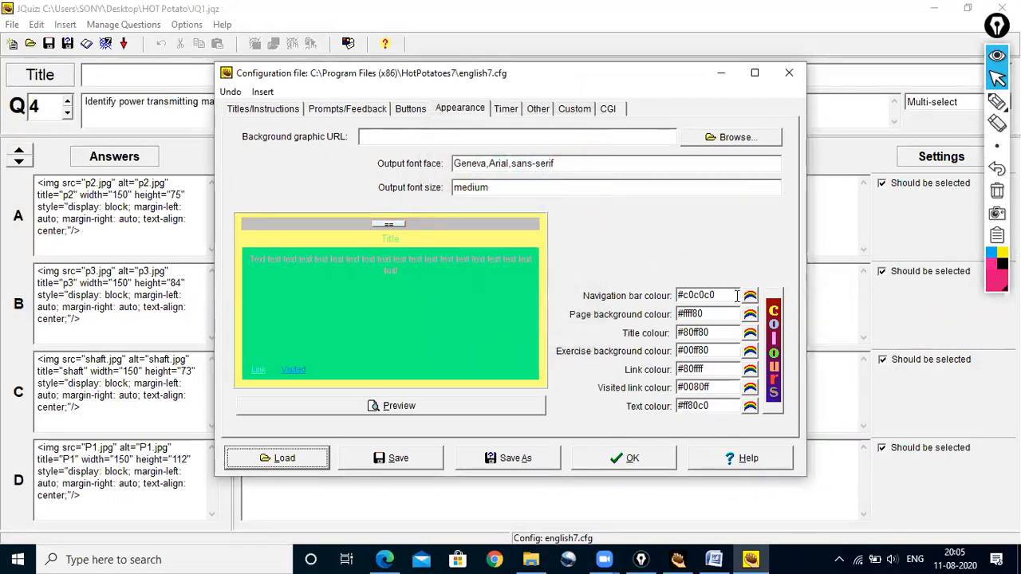
- Set the page background colour to light yellow (#ffff80) and the title colour to black (#000000)
{"action": "left_click", "coordinate": [750, 316]}
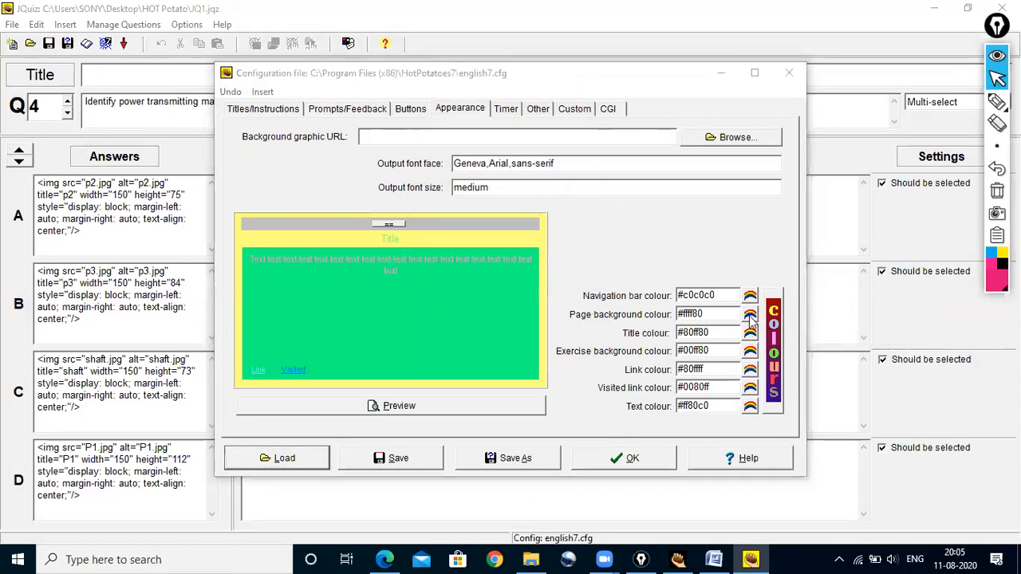
{"action": "left_click", "coordinate": [460, 156]}
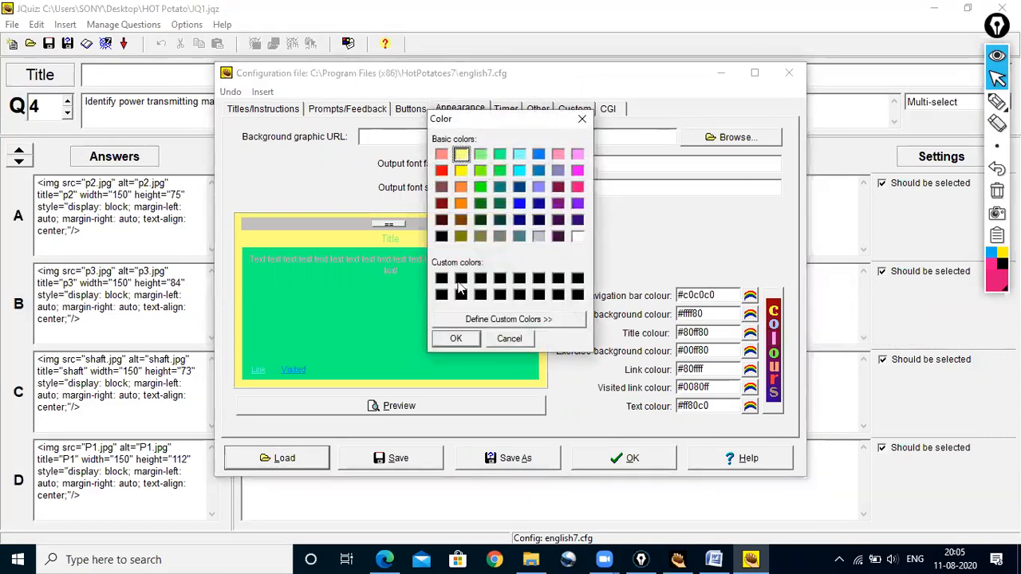
{"action": "left_click", "coordinate": [455, 339]}
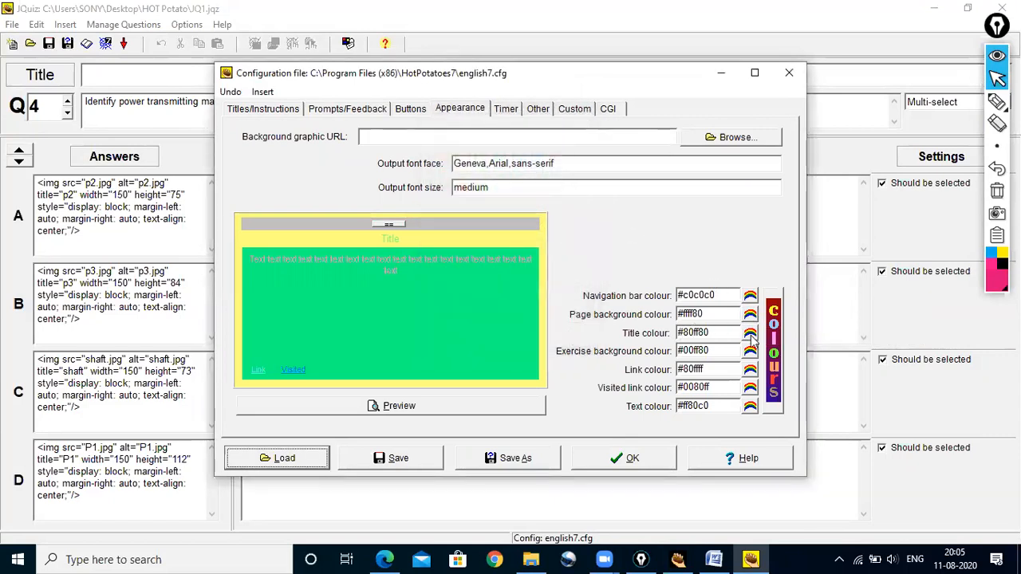
{"action": "left_click", "coordinate": [750, 335]}
{"action": "left_click", "coordinate": [441, 278]}
{"action": "left_click", "coordinate": [456, 339]}
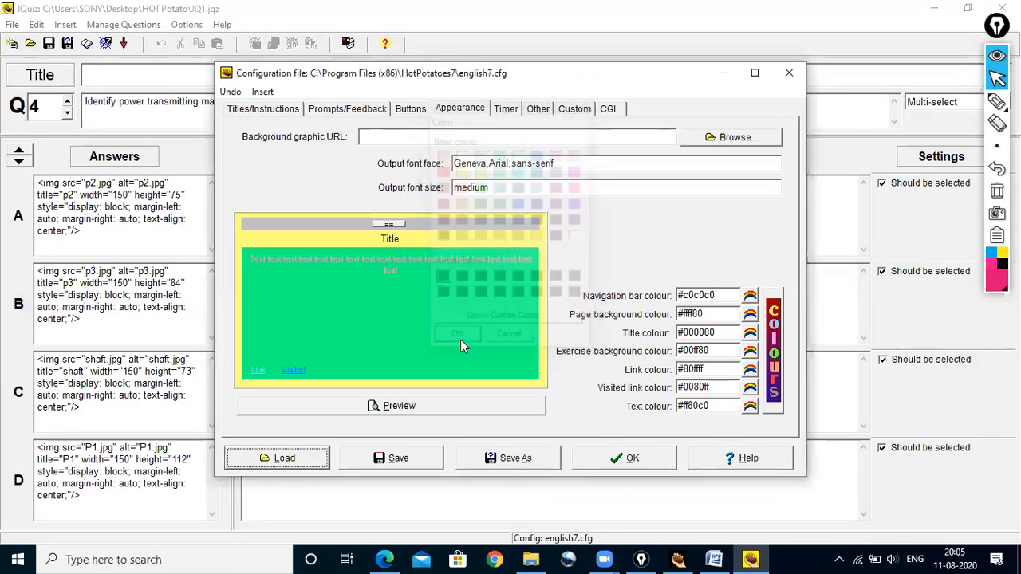
- Set the exercise background colour to light grey (#c0c0c0) and the text colour to black (#000000)
{"action": "left_click", "coordinate": [750, 351]}
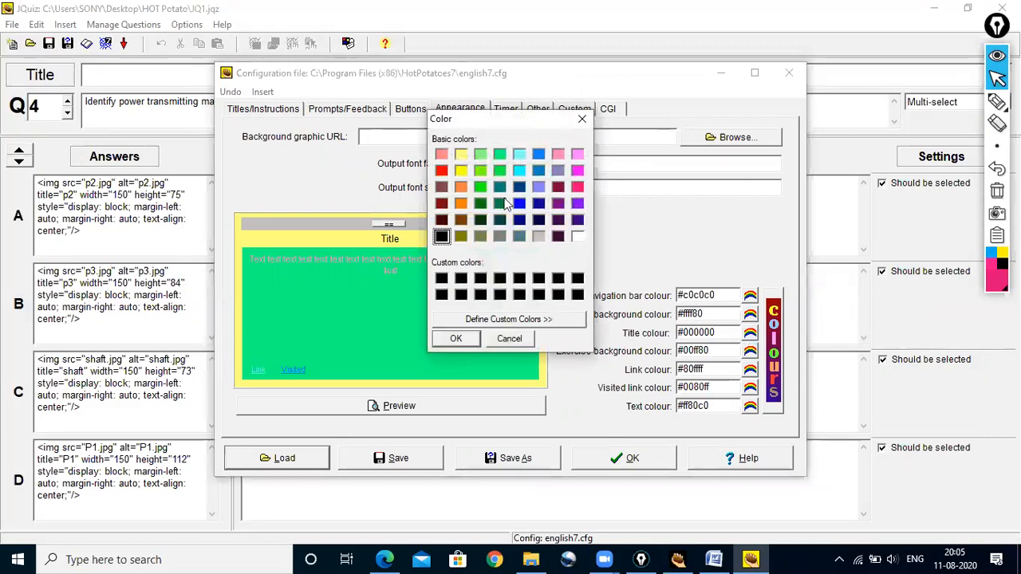
{"action": "left_click", "coordinate": [539, 237]}
{"action": "left_click", "coordinate": [469, 339]}
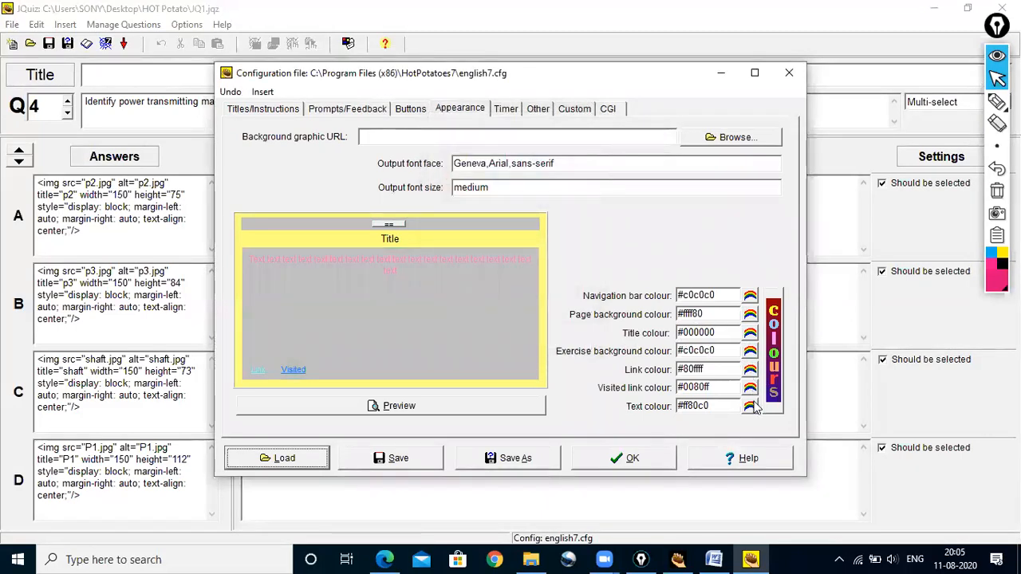
{"action": "left_click", "coordinate": [750, 407]}
{"action": "left_click", "coordinate": [442, 278]}
{"action": "left_click", "coordinate": [456, 339]}
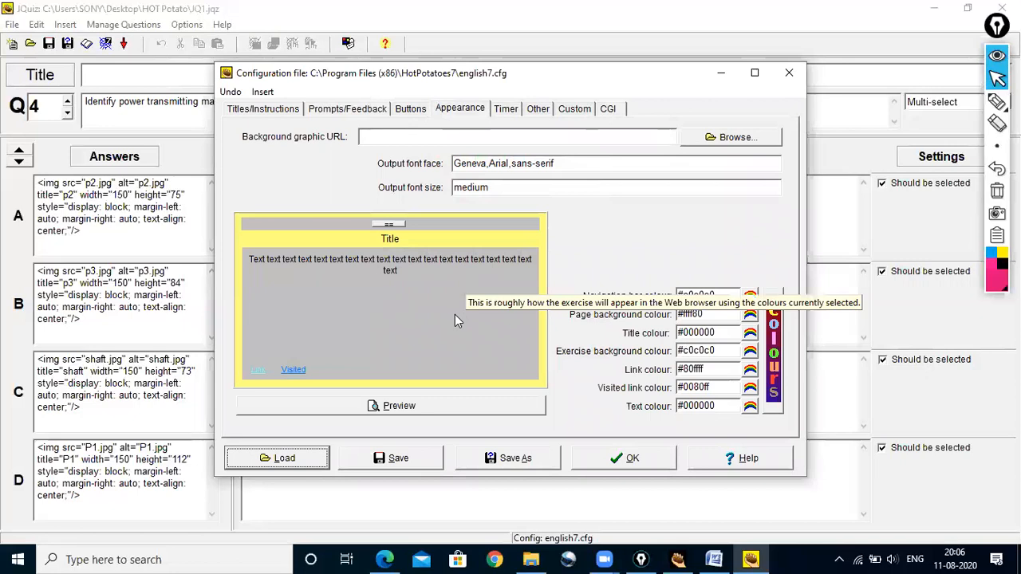
- Enable a time limit of 4 minutes for the exercise, review the CGI submission settings and accept the configuration
{"action": "left_click", "coordinate": [508, 109]}
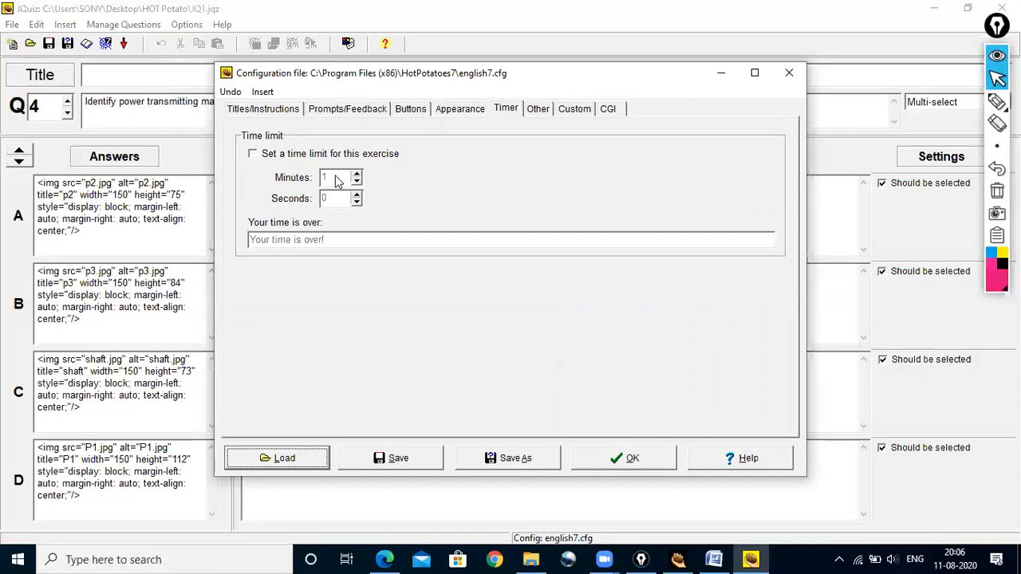
{"action": "left_click", "coordinate": [252, 154]}
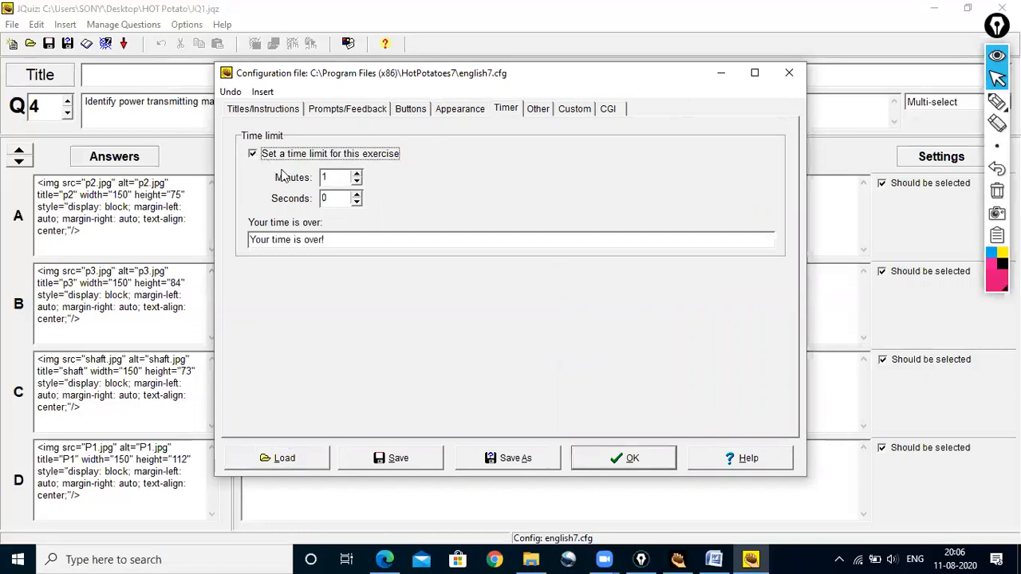
{"action": "left_click", "coordinate": [356, 174]}
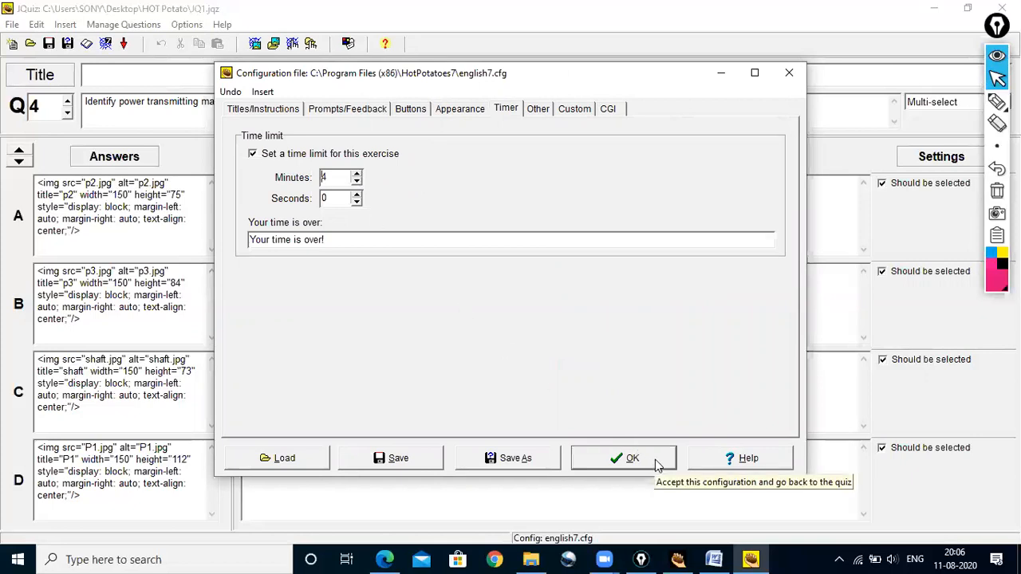
{"action": "left_click", "coordinate": [606, 110]}
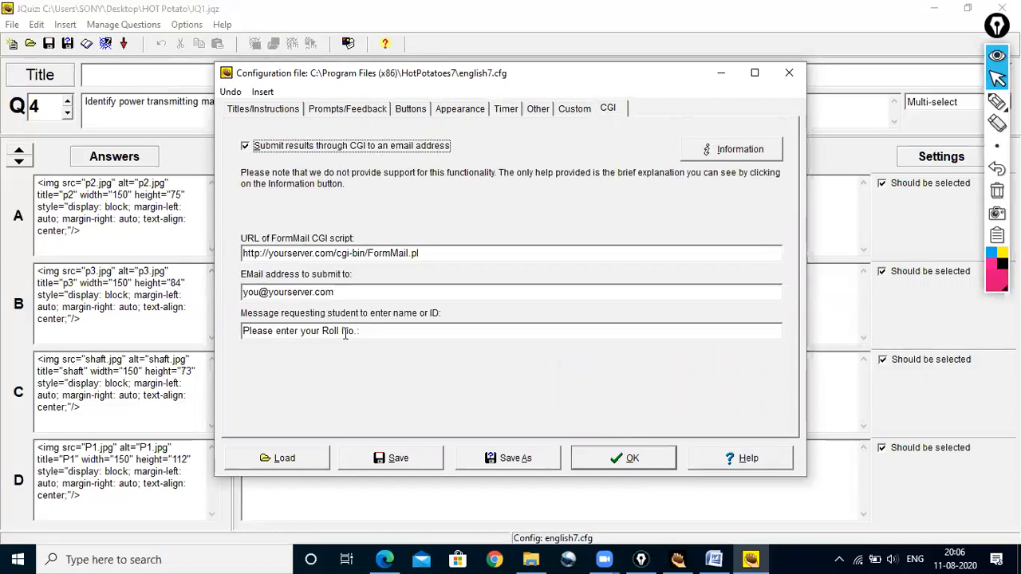
{"action": "left_click", "coordinate": [632, 459]}
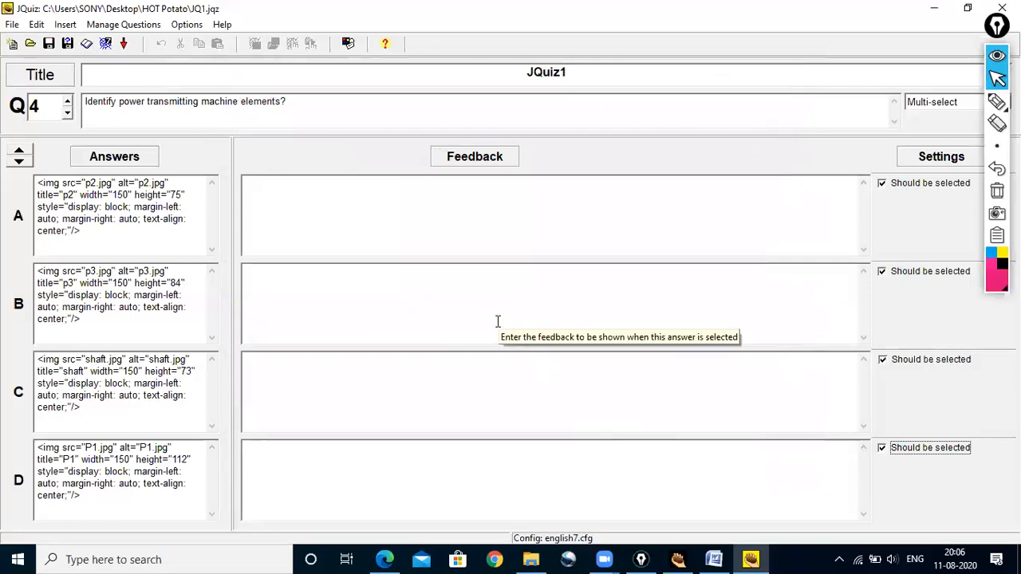
- Export the exercise as the web page JQ1 in the HOT Potato folder and view it in the browser
{"action": "left_click", "coordinate": [106, 45]}
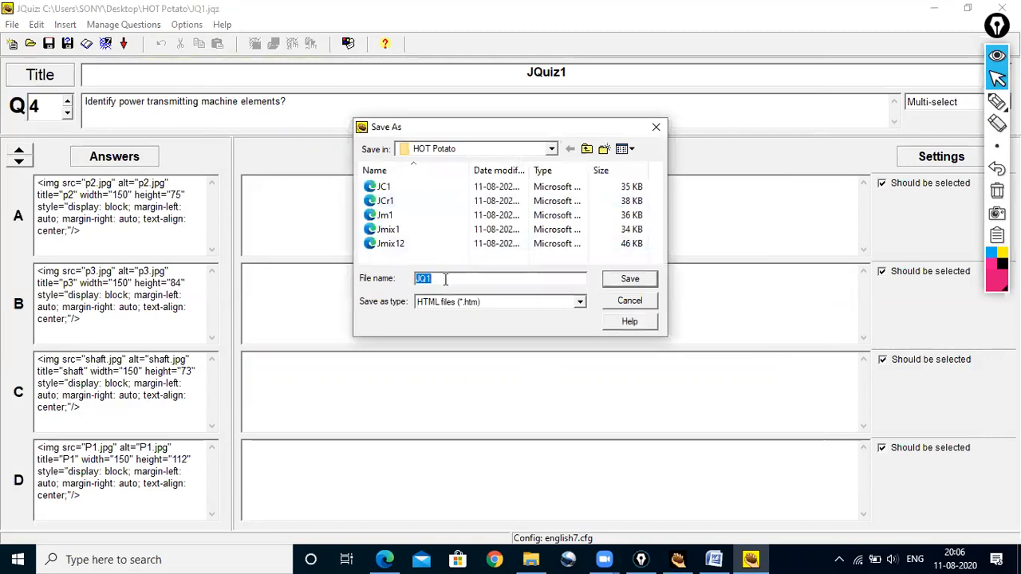
{"action": "left_click", "coordinate": [637, 279]}
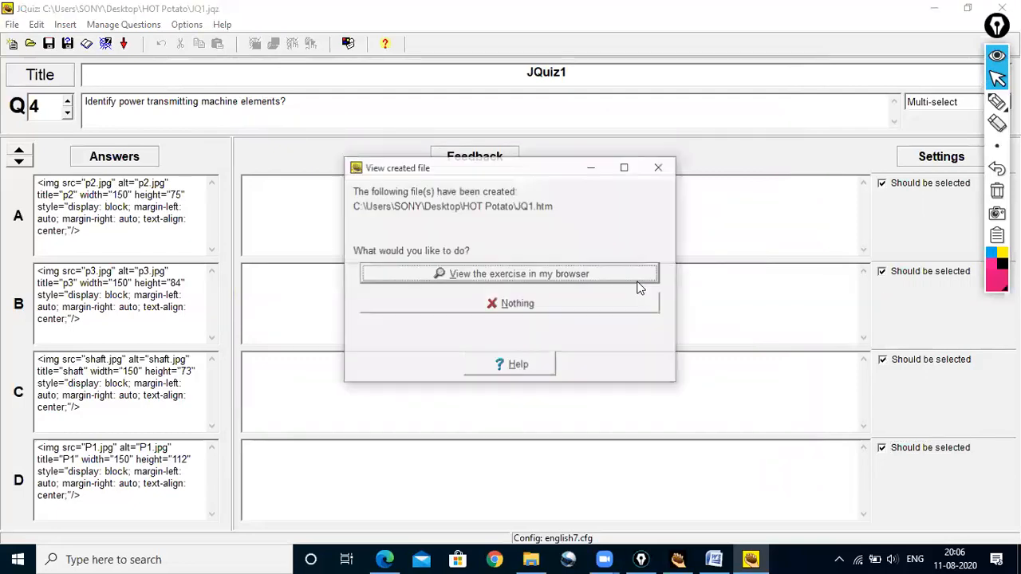
{"action": "left_click", "coordinate": [539, 275]}
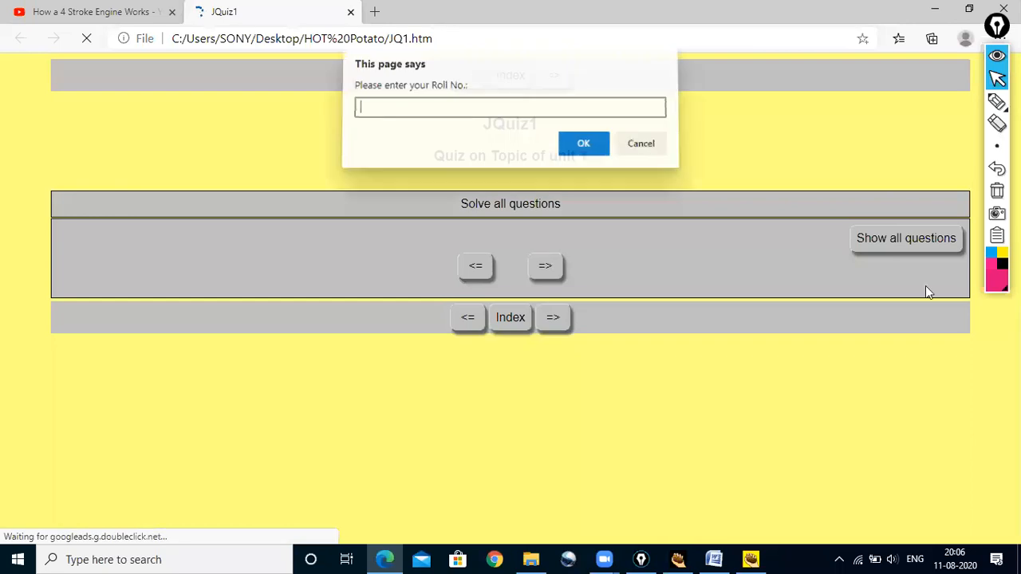
- Start the quiz by entering a roll number, and answer question 1 with option C, the door bolt
{"action": "type", "text": "13"}
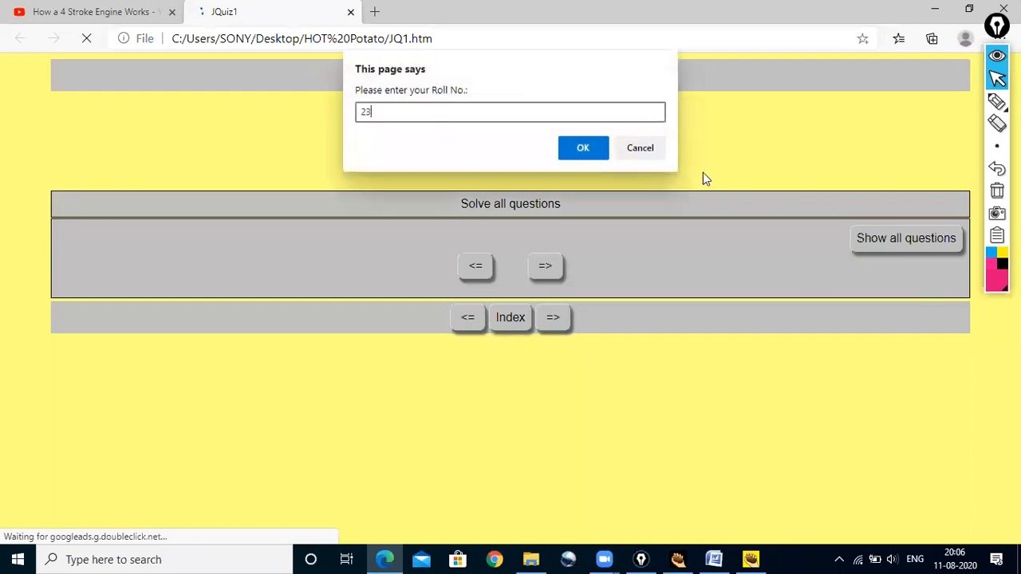
{"action": "left_click", "coordinate": [596, 150]}
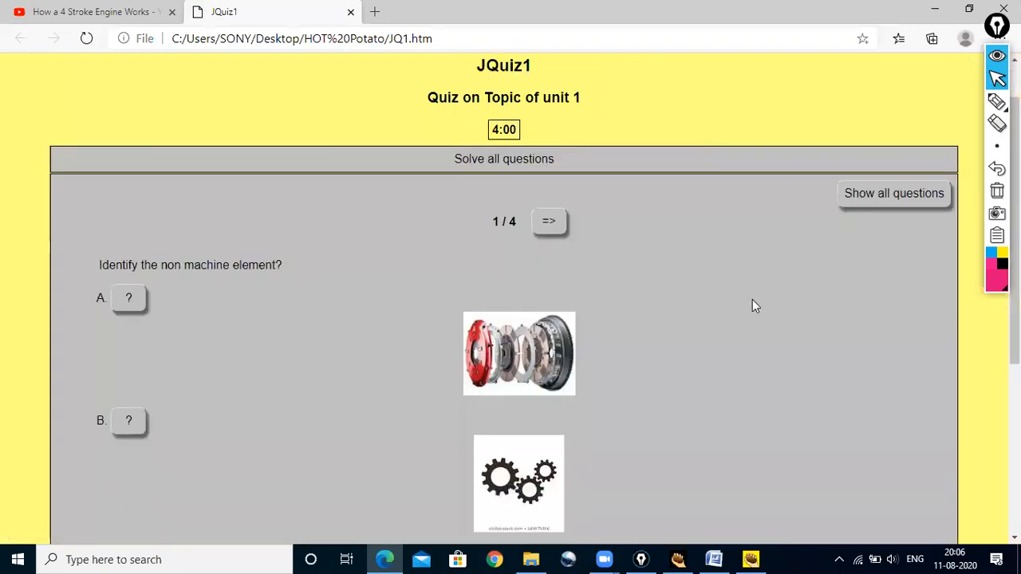
{"action": "scroll", "coordinate": [752, 307], "scroll_direction": "down", "scroll_amount": 2}
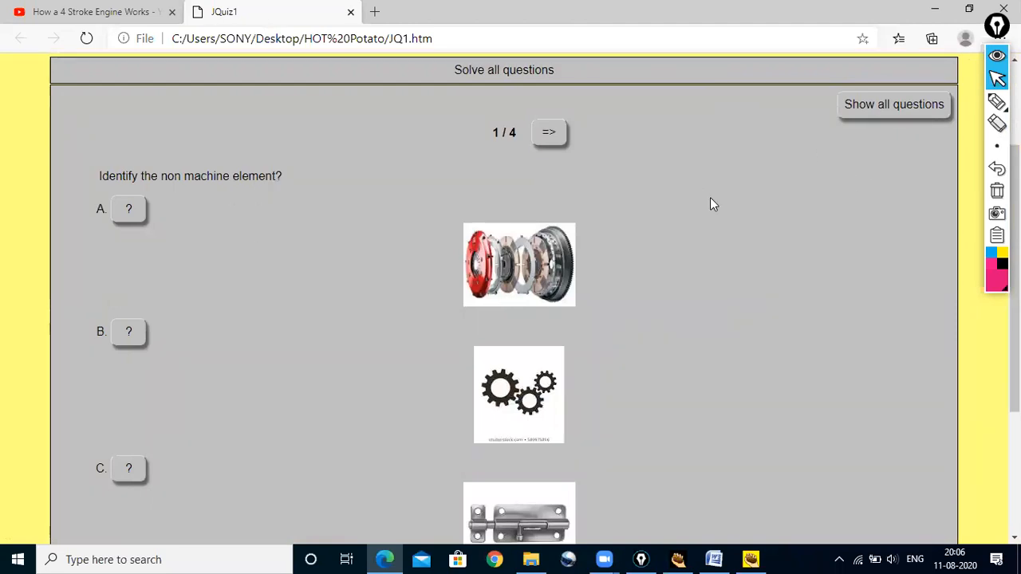
{"action": "scroll", "coordinate": [712, 204], "scroll_direction": "down", "scroll_amount": 1}
{"action": "scroll", "coordinate": [688, 264], "scroll_direction": "down", "scroll_amount": 1}
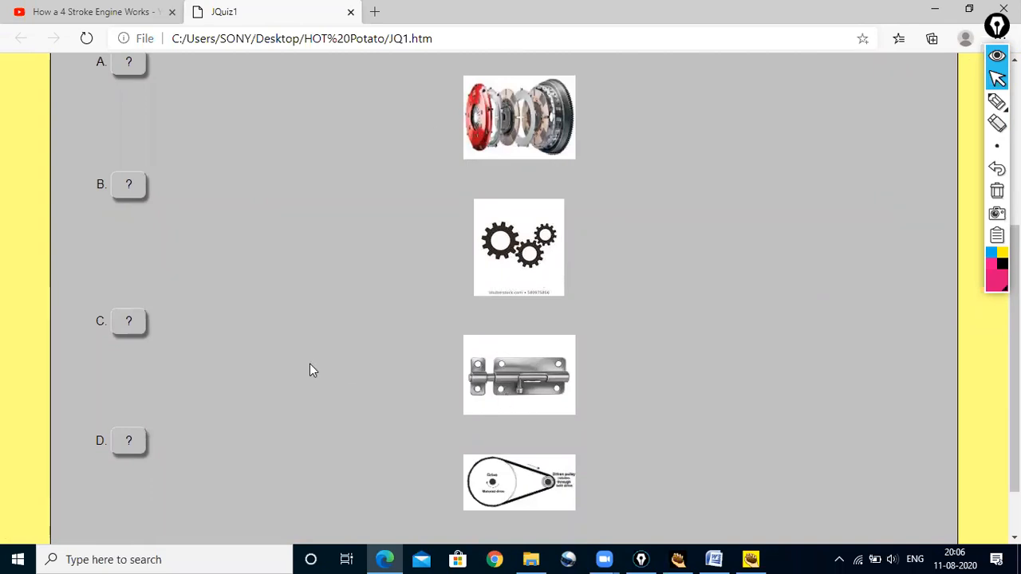
{"action": "left_click", "coordinate": [128, 327]}
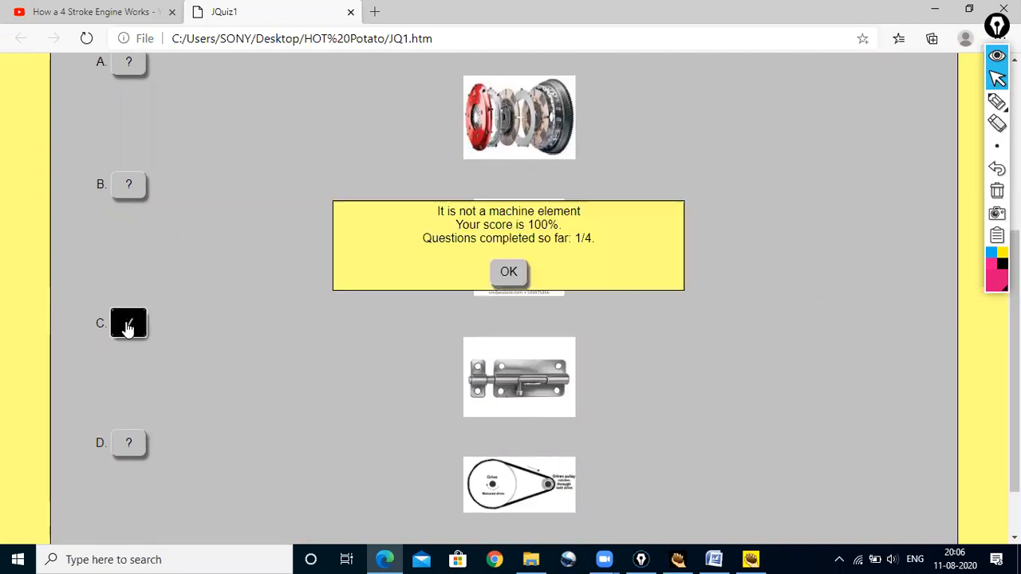
{"action": "left_click", "coordinate": [511, 273]}
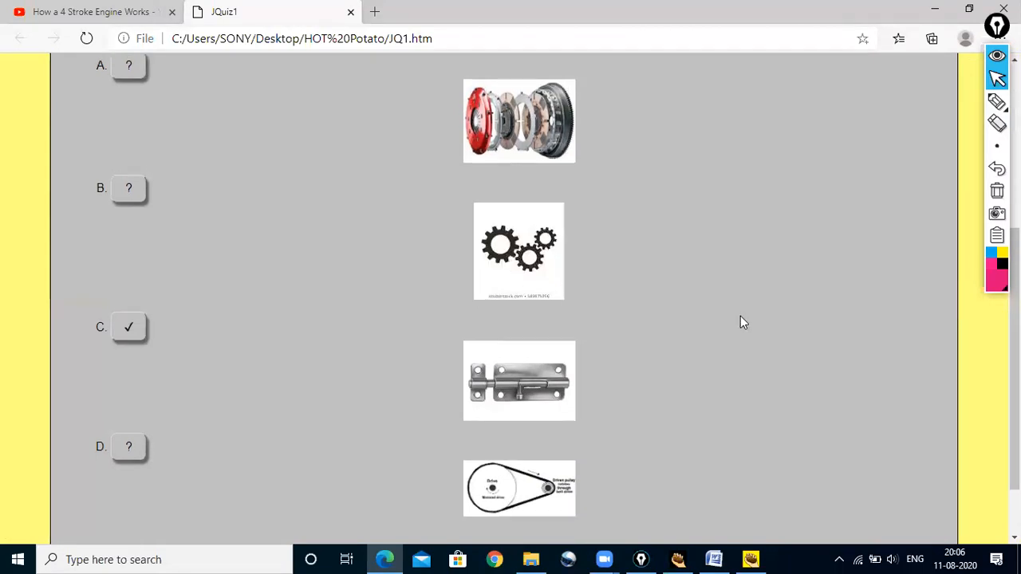
- Go to question 2 of the quiz and play its embedded four-stroke engine video
{"action": "scroll", "coordinate": [740, 316], "scroll_direction": "up", "scroll_amount": 3}
{"action": "left_click", "coordinate": [544, 208]}
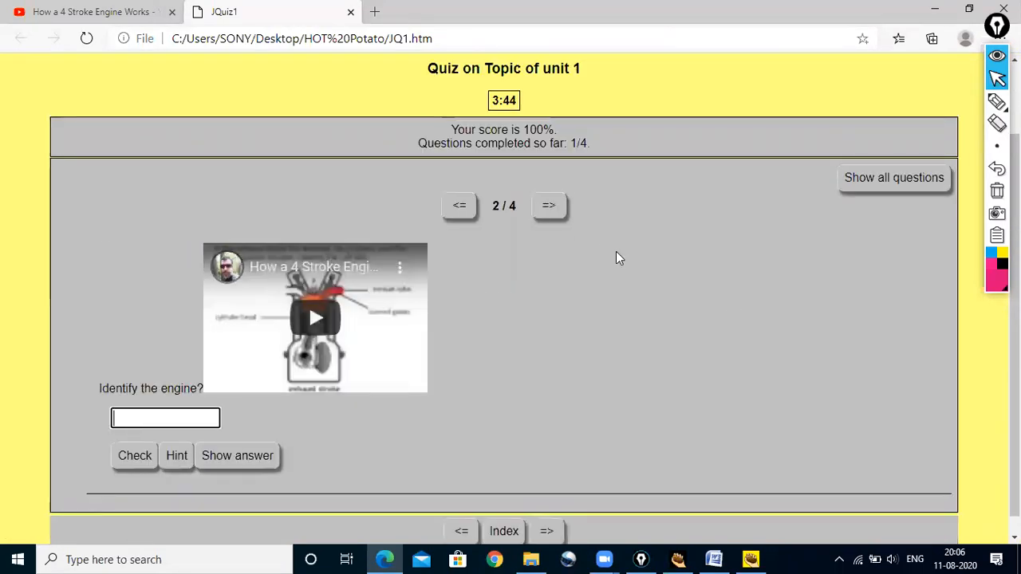
{"action": "scroll", "coordinate": [616, 251], "scroll_direction": "down", "scroll_amount": 1}
{"action": "left_click", "coordinate": [317, 303]}
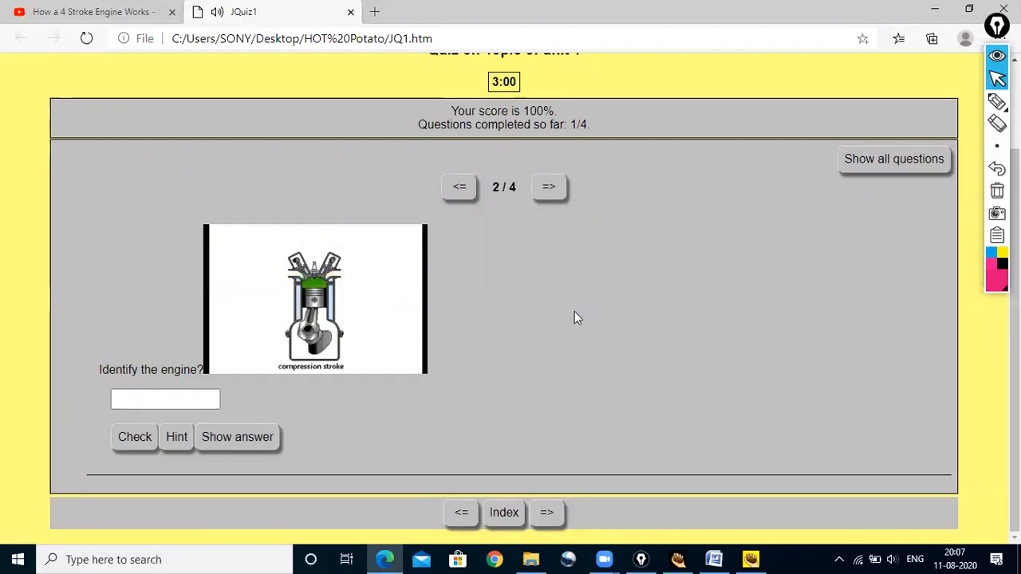
{"action": "mouse_move", "coordinate": [392, 305]}
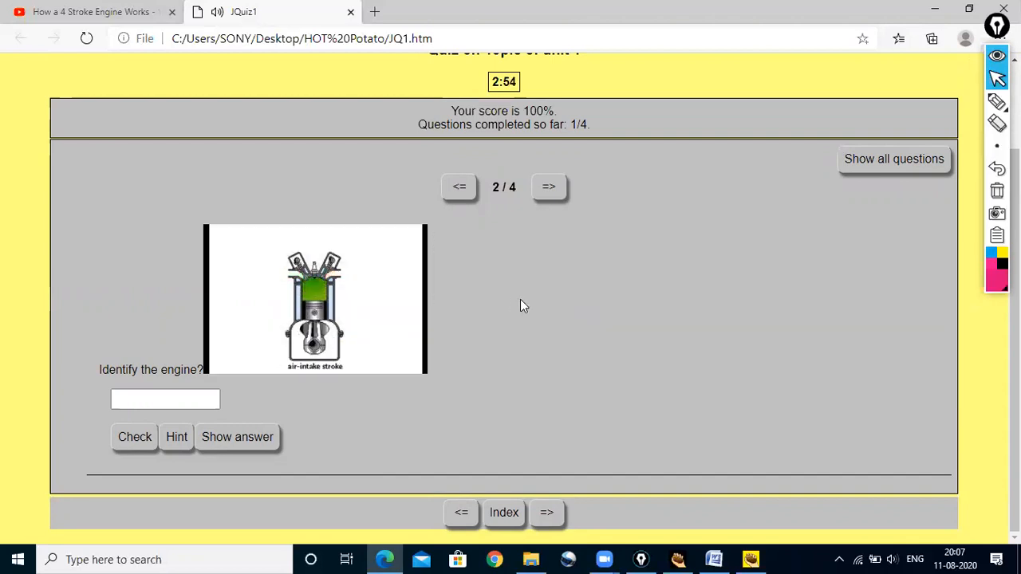
{"action": "mouse_move", "coordinate": [250, 279]}
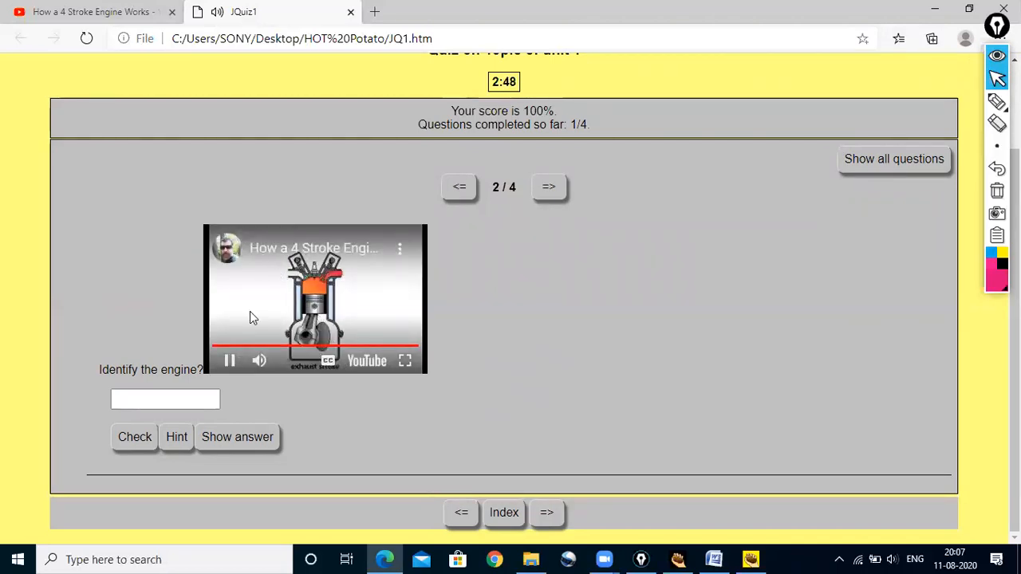
- Answer question 2 with "Petrol engine", check the answer and dismiss the feedback
{"action": "left_click", "coordinate": [146, 400]}
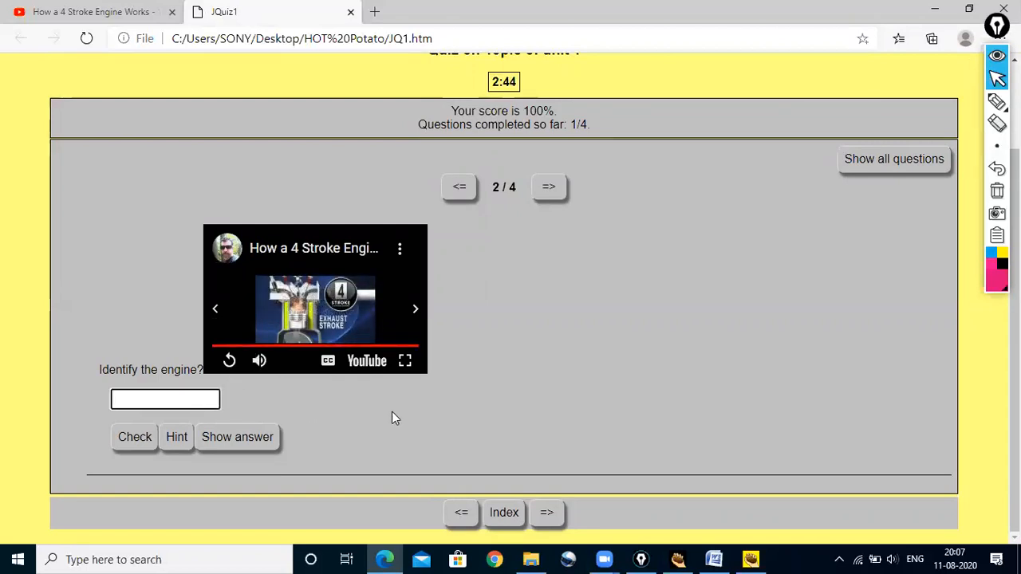
{"action": "type", "text": "Petrol engine"}
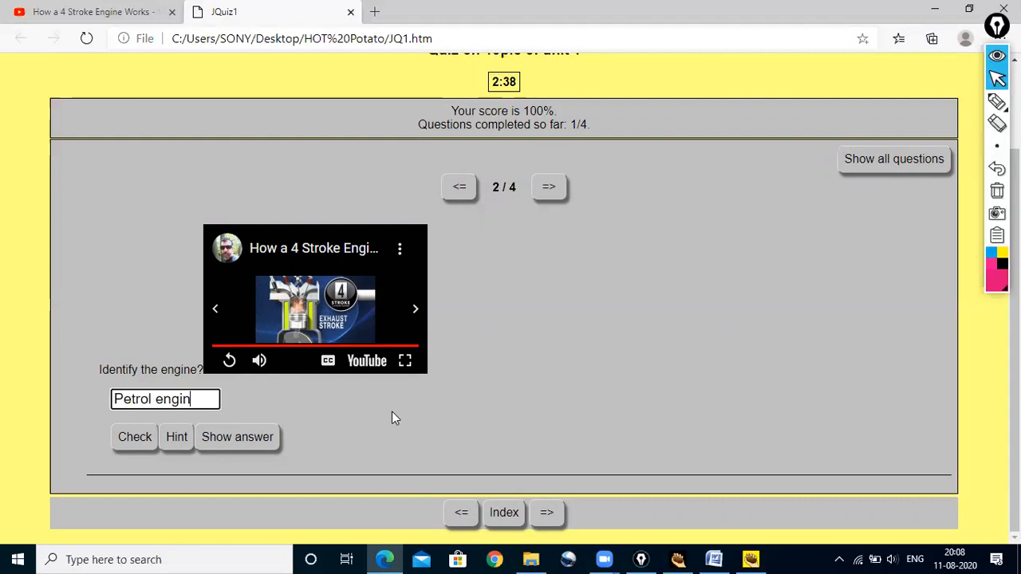
{"action": "left_click", "coordinate": [141, 442]}
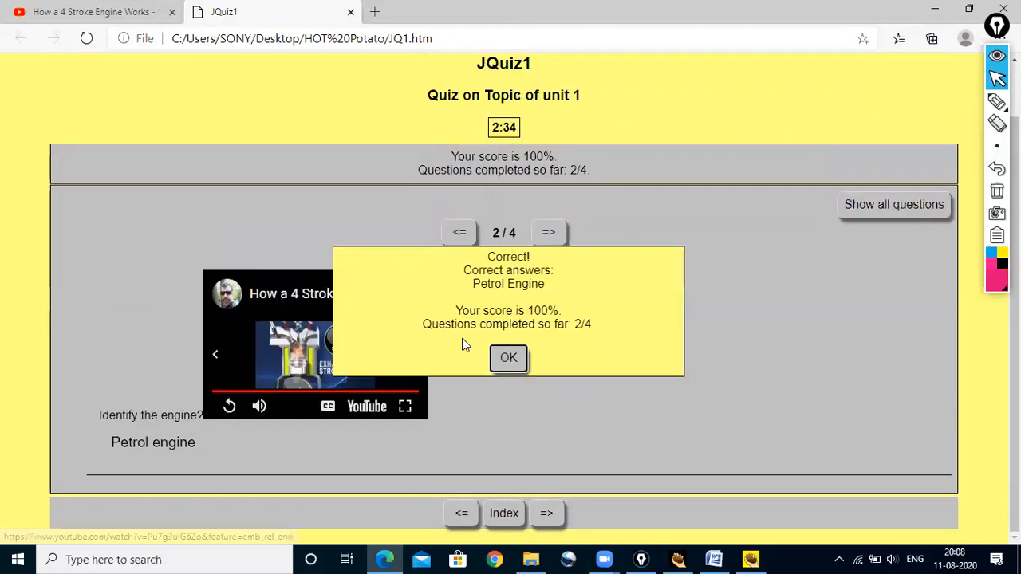
{"action": "left_click", "coordinate": [513, 355]}
- Go to question 3 about the spark plug, answer it with "Petrol Engine" and check the answer
{"action": "left_click", "coordinate": [549, 232]}
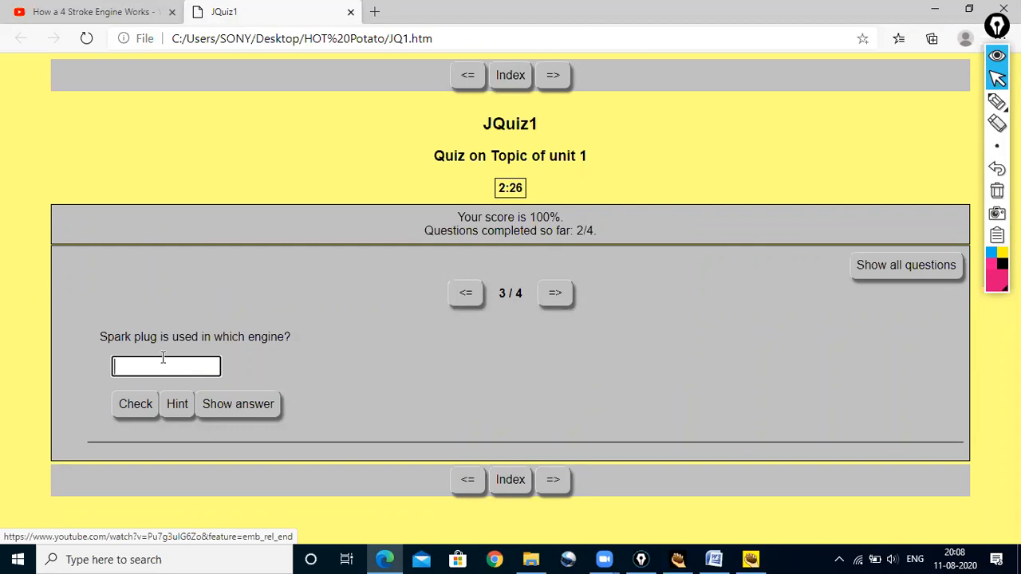
{"action": "type", "text": "Petrol Engine"}
{"action": "left_click", "coordinate": [130, 403]}
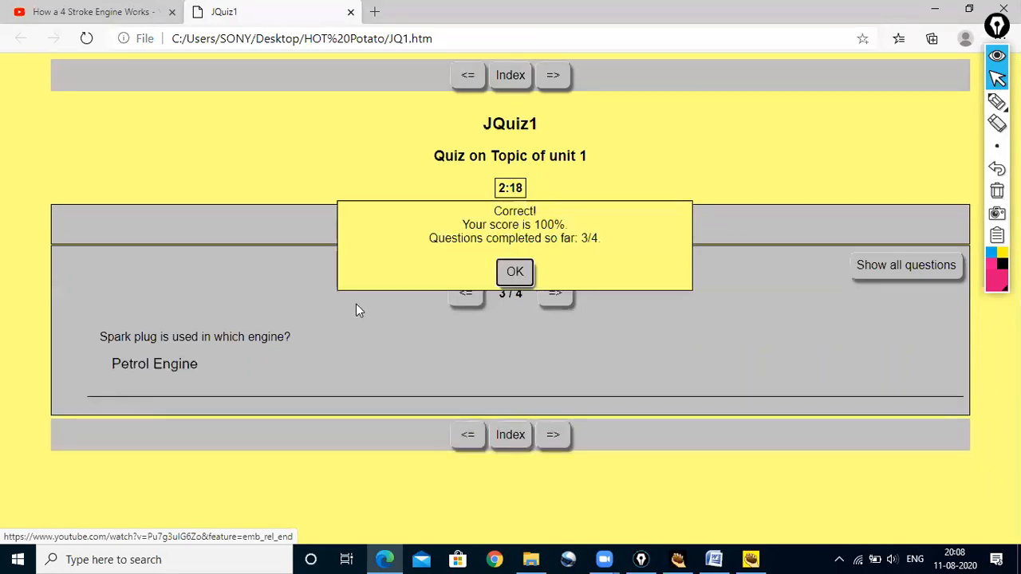
{"action": "left_click", "coordinate": [514, 272]}
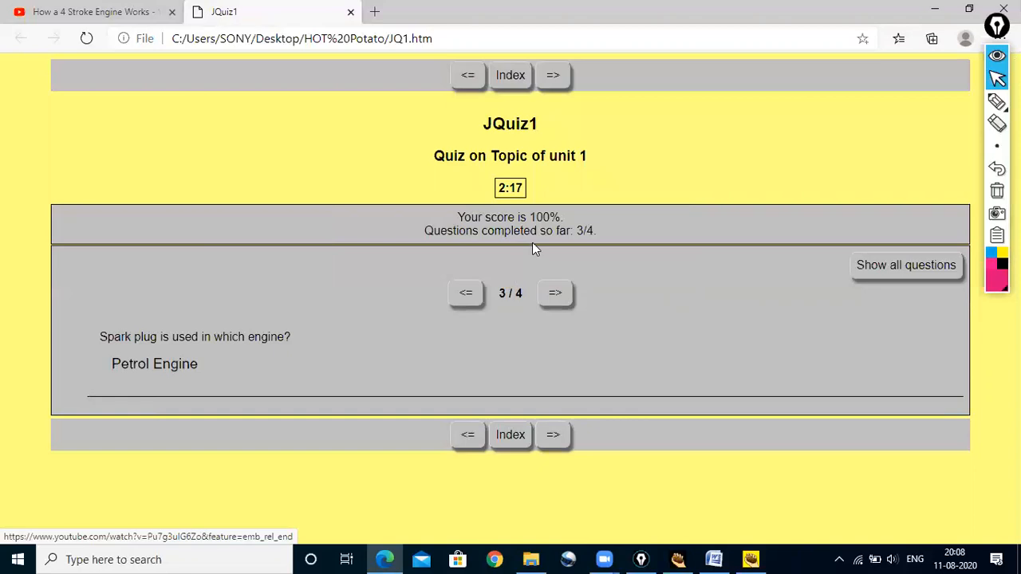
- Go to question 4, select options a, b and c as power transmitting elements, and check the answer
{"action": "left_click", "coordinate": [556, 295]}
{"action": "scroll", "coordinate": [437, 311], "scroll_direction": "down", "scroll_amount": 2}
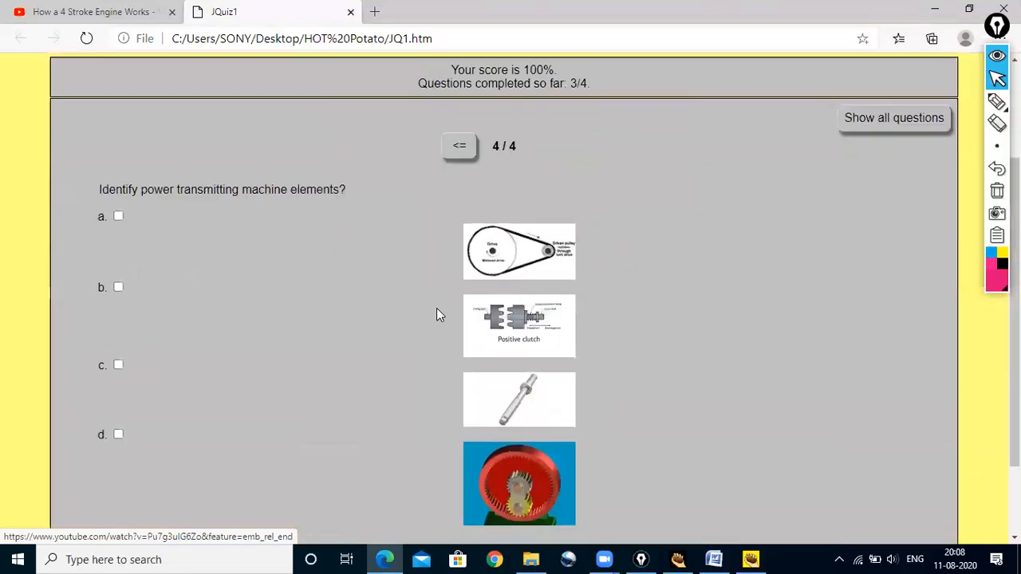
{"action": "scroll", "coordinate": [436, 311], "scroll_direction": "down", "scroll_amount": 1}
{"action": "left_click", "coordinate": [118, 142]}
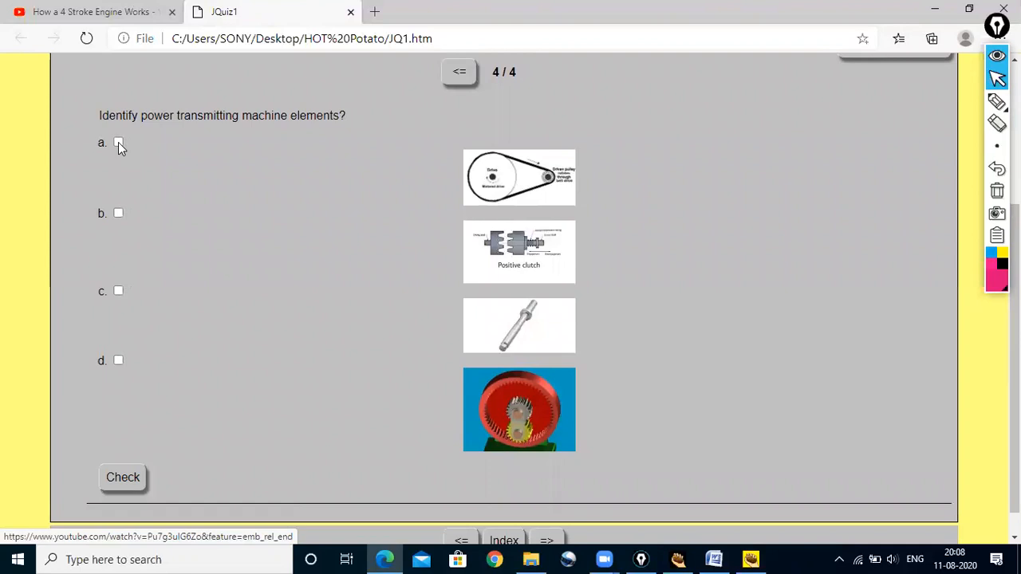
{"action": "left_click", "coordinate": [118, 292]}
{"action": "left_click", "coordinate": [119, 478]}
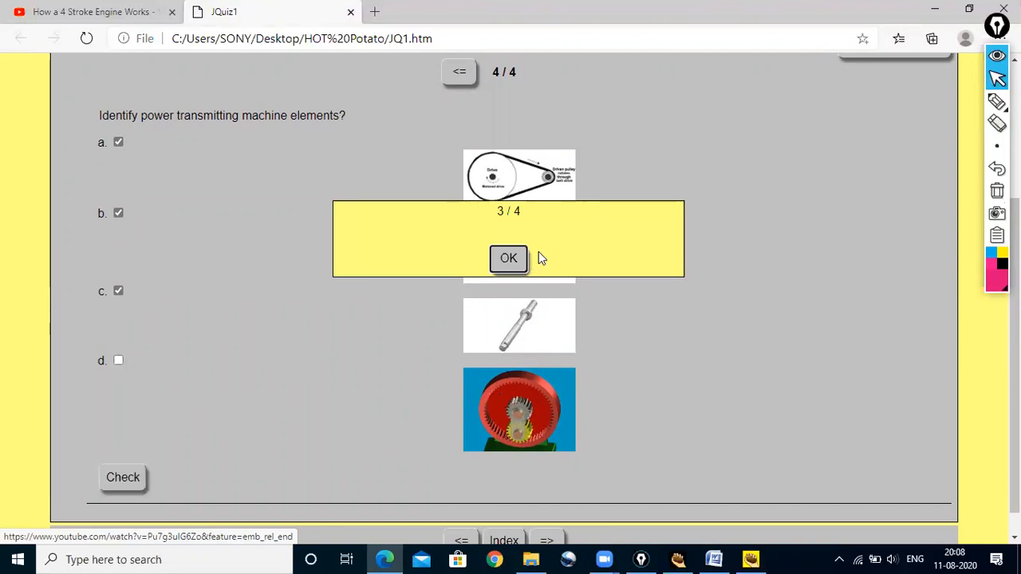
{"action": "left_click", "coordinate": [511, 261]}
- Review question 4, check the same selection once more and dismiss the feedback
{"action": "scroll", "coordinate": [483, 343], "scroll_direction": "up", "scroll_amount": 1}
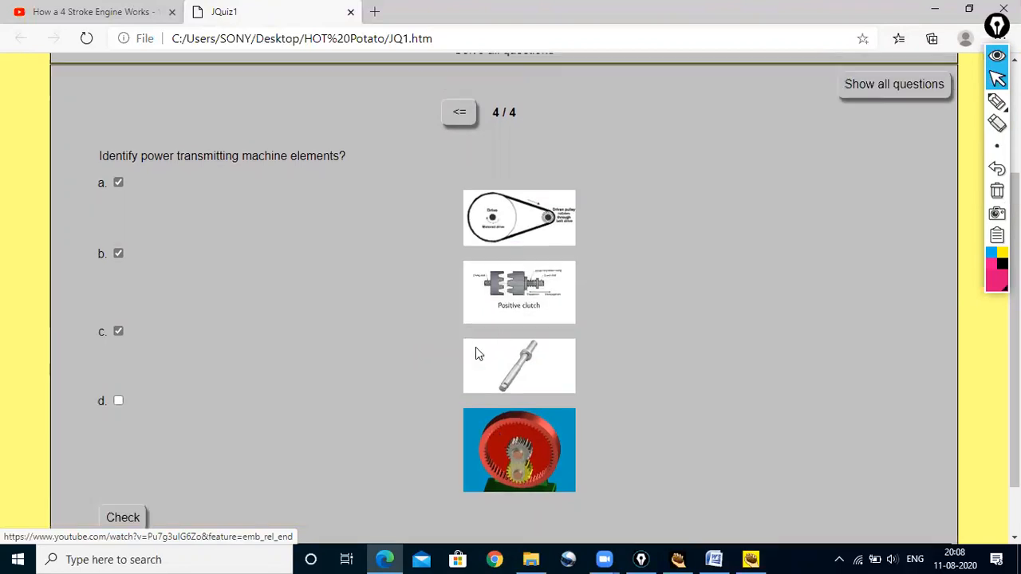
{"action": "scroll", "coordinate": [476, 347], "scroll_direction": "up", "scroll_amount": 3}
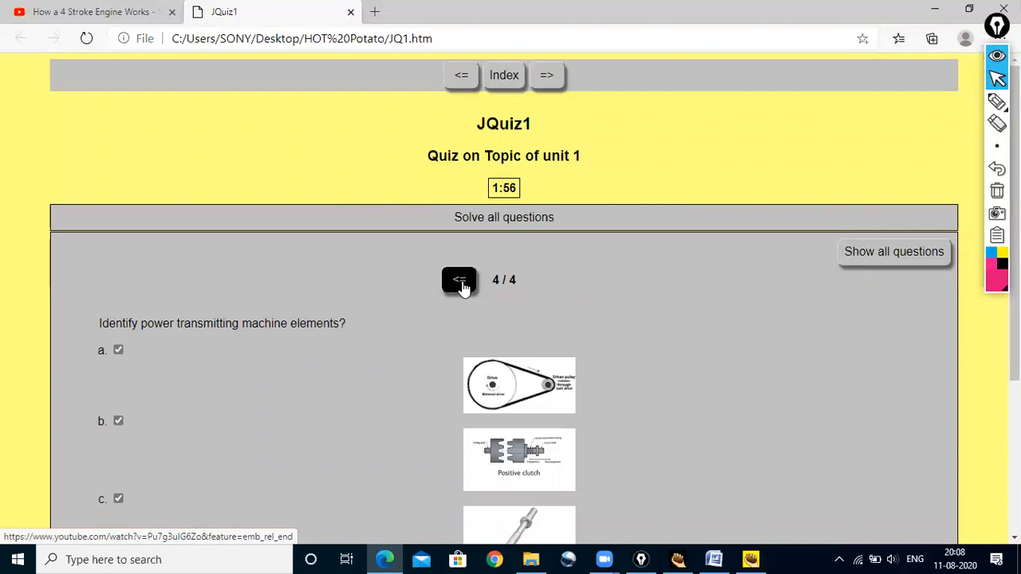
{"action": "scroll", "coordinate": [519, 284], "scroll_direction": "down", "scroll_amount": 4}
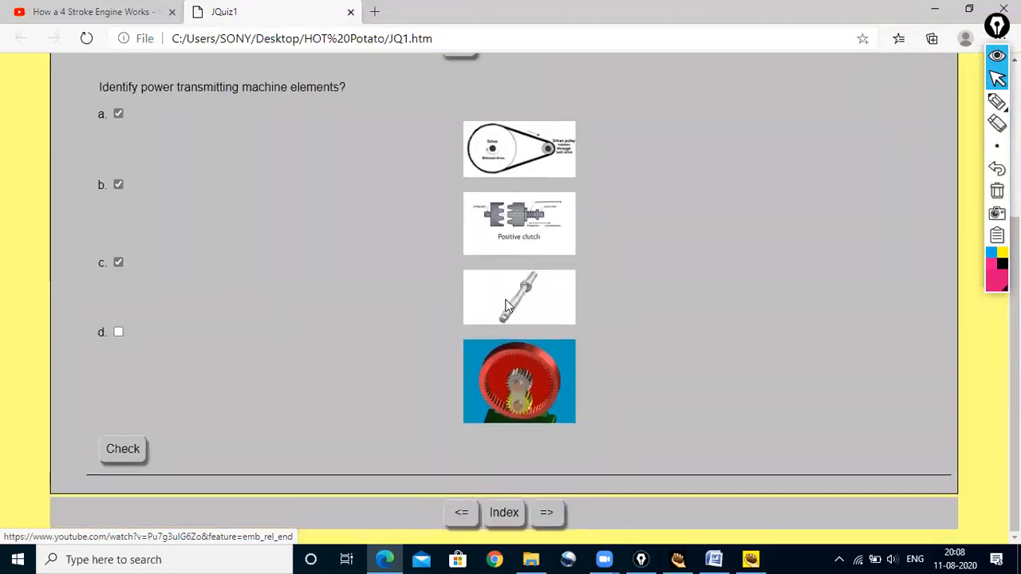
{"action": "left_click", "coordinate": [125, 449]}
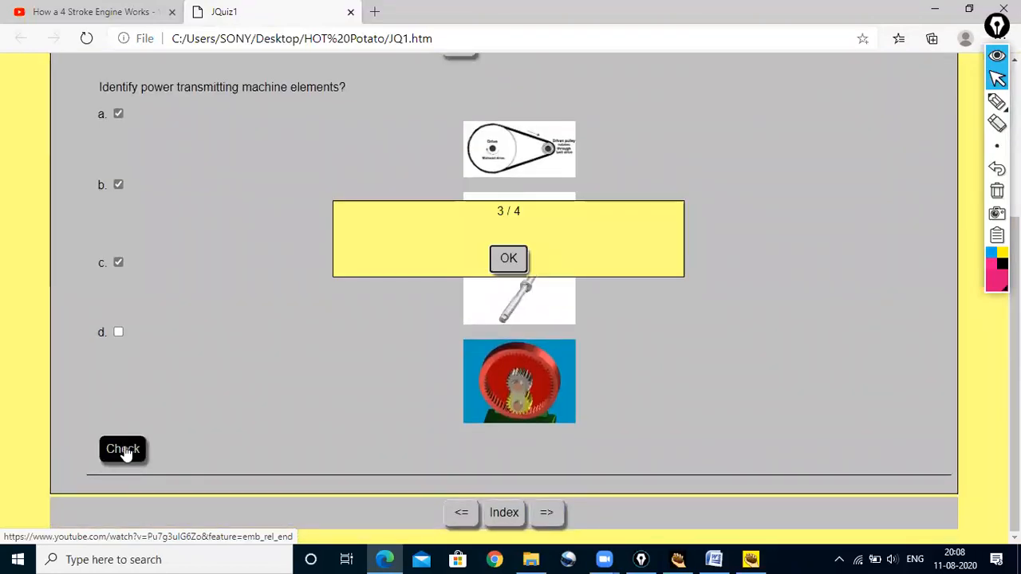
{"action": "left_click", "coordinate": [512, 259]}
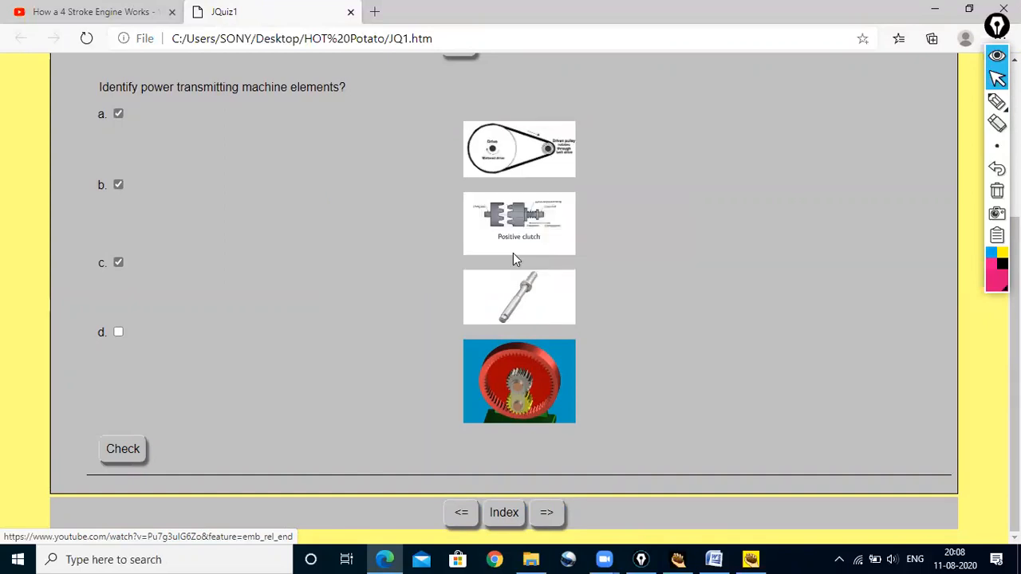
- Add option d to the selected answers of question 4, check the answer, dismiss the feedback and review the result
{"action": "left_click", "coordinate": [118, 333]}
{"action": "left_click", "coordinate": [125, 448]}
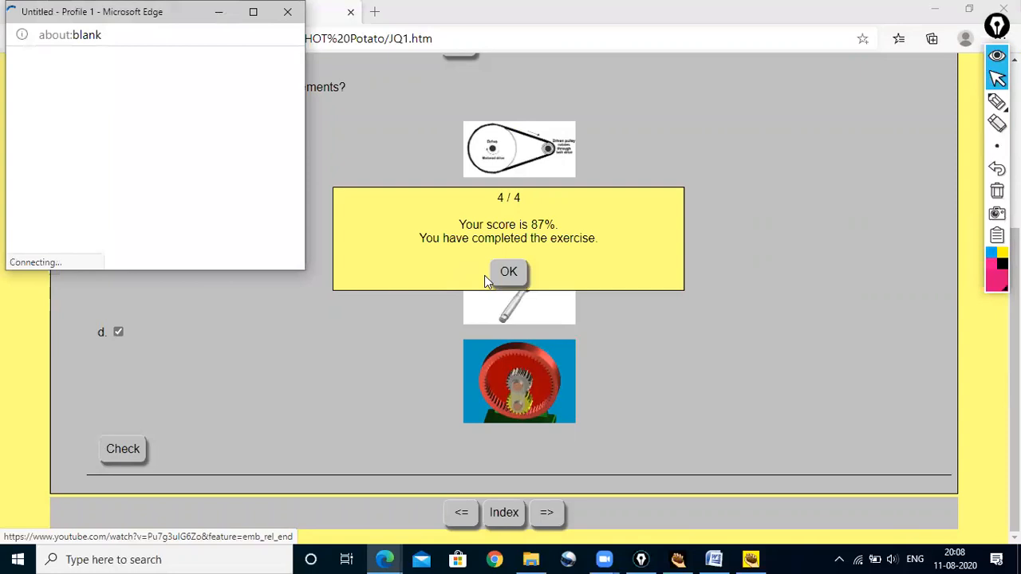
{"action": "left_click", "coordinate": [505, 272]}
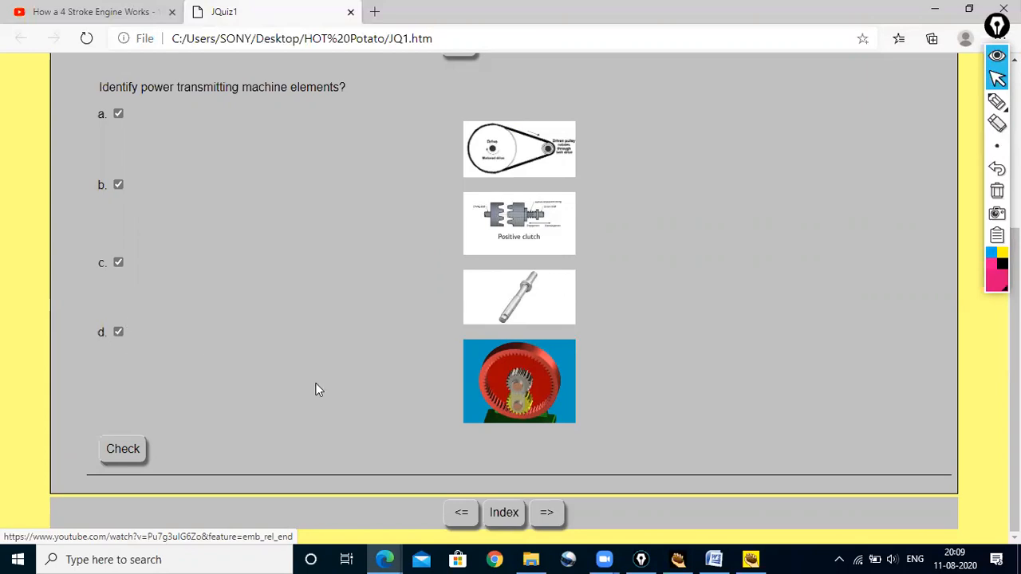
{"action": "scroll", "coordinate": [317, 385], "scroll_direction": "up", "scroll_amount": 2}
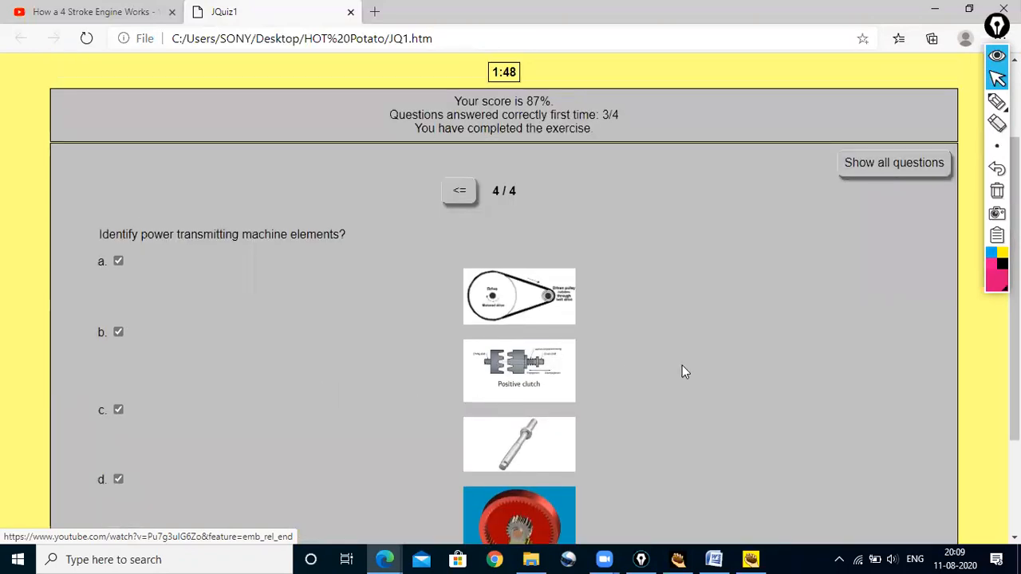
{"action": "scroll", "coordinate": [684, 372], "scroll_direction": "down", "scroll_amount": 2}
{"action": "scroll", "coordinate": [682, 371], "scroll_direction": "up", "scroll_amount": 2}
- Close the browser and the result submission window, then close the JQuiz exercise, saving its changes
{"action": "left_click", "coordinate": [1004, 8]}
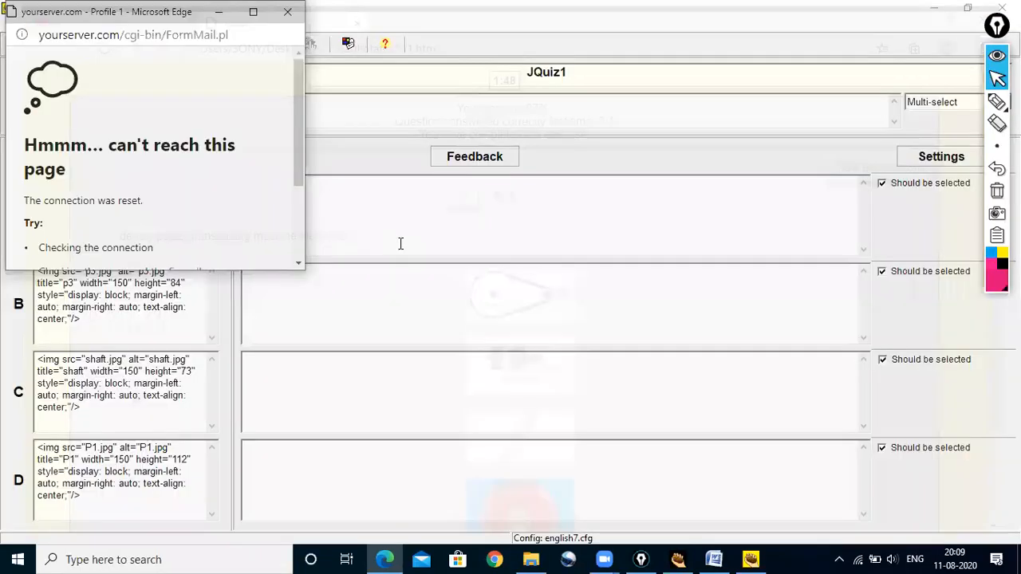
{"action": "left_click", "coordinate": [288, 12]}
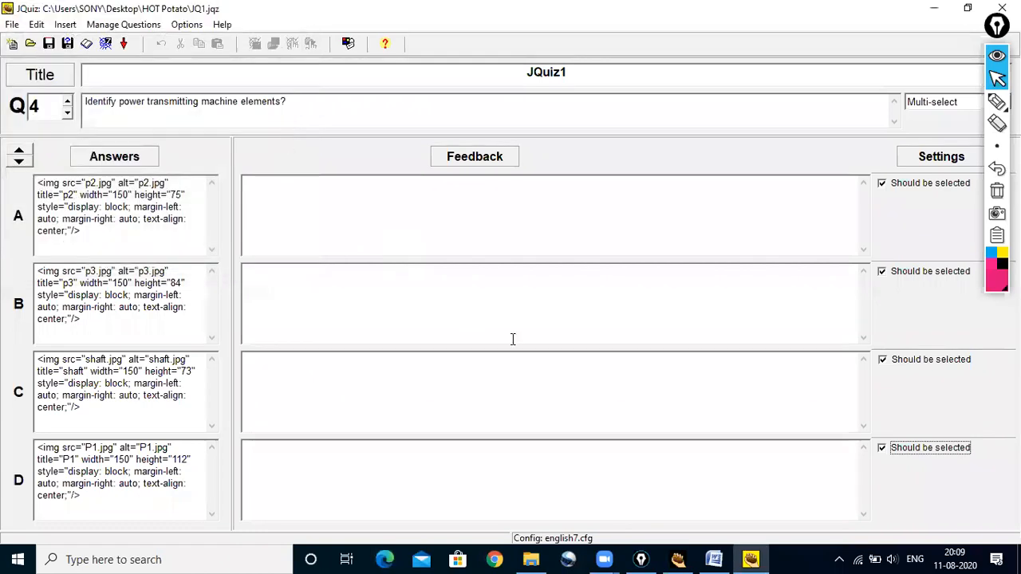
{"action": "left_click", "coordinate": [1001, 7]}
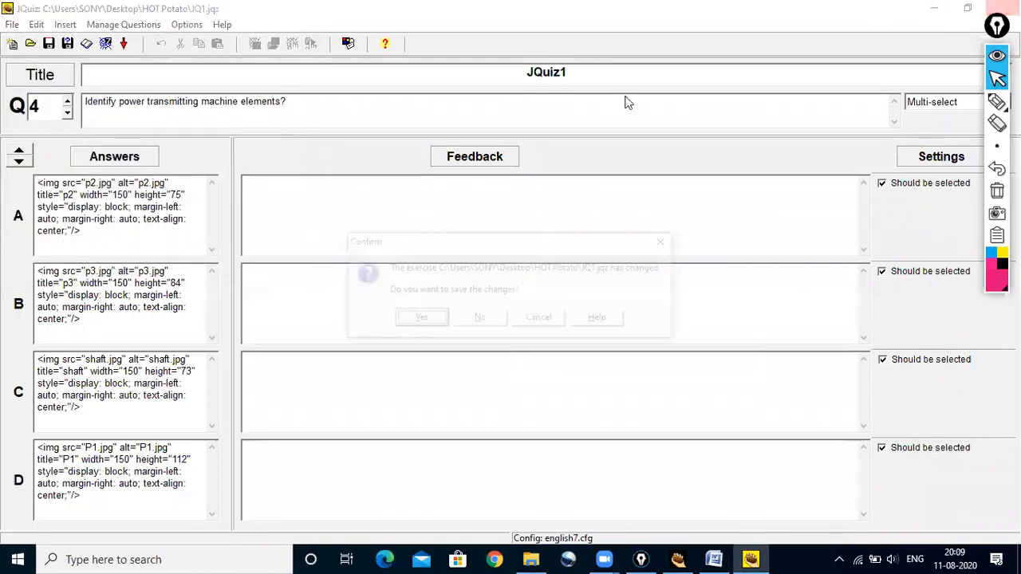
{"action": "left_click", "coordinate": [419, 320]}
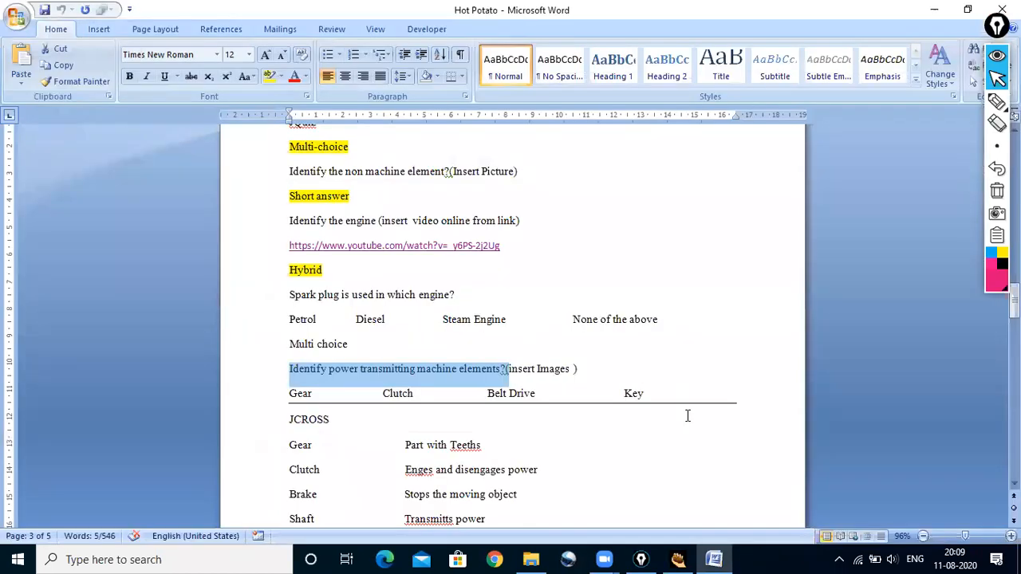
- Switch to Hot Potatoes, open The Masher and start adding data files to the project
{"action": "left_click", "coordinate": [678, 559]}
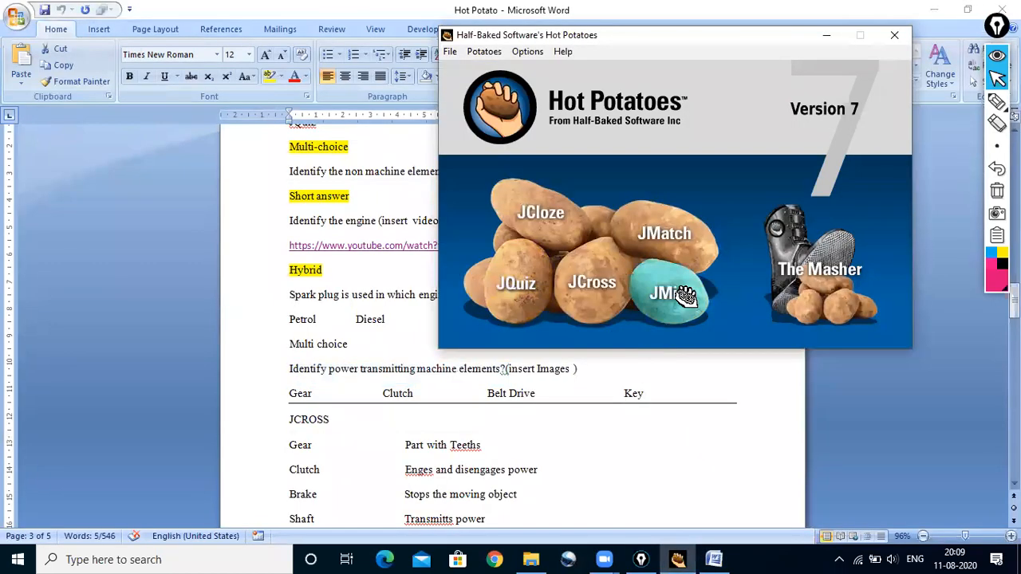
{"action": "left_click", "coordinate": [809, 270]}
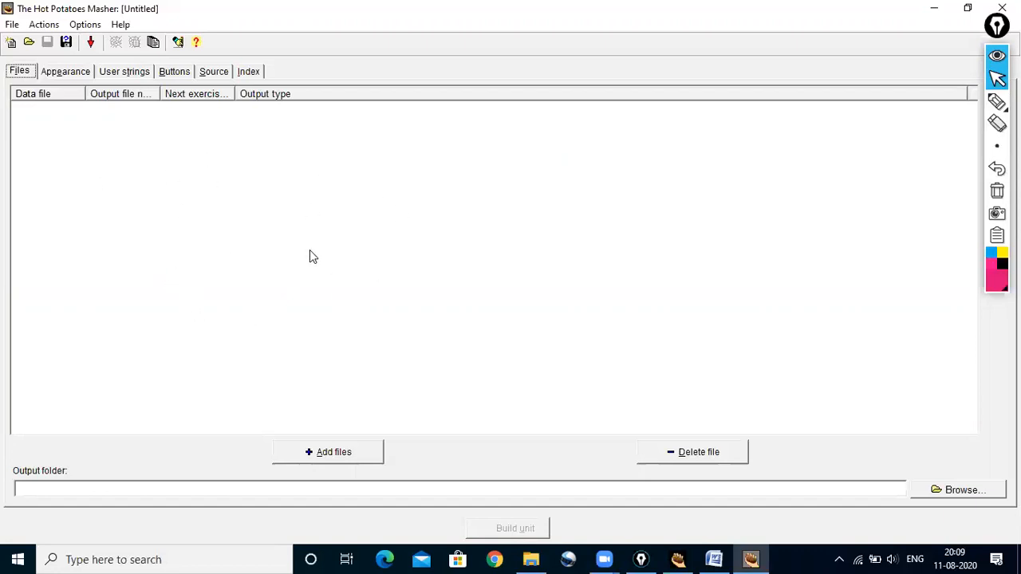
{"action": "left_click", "coordinate": [344, 454]}
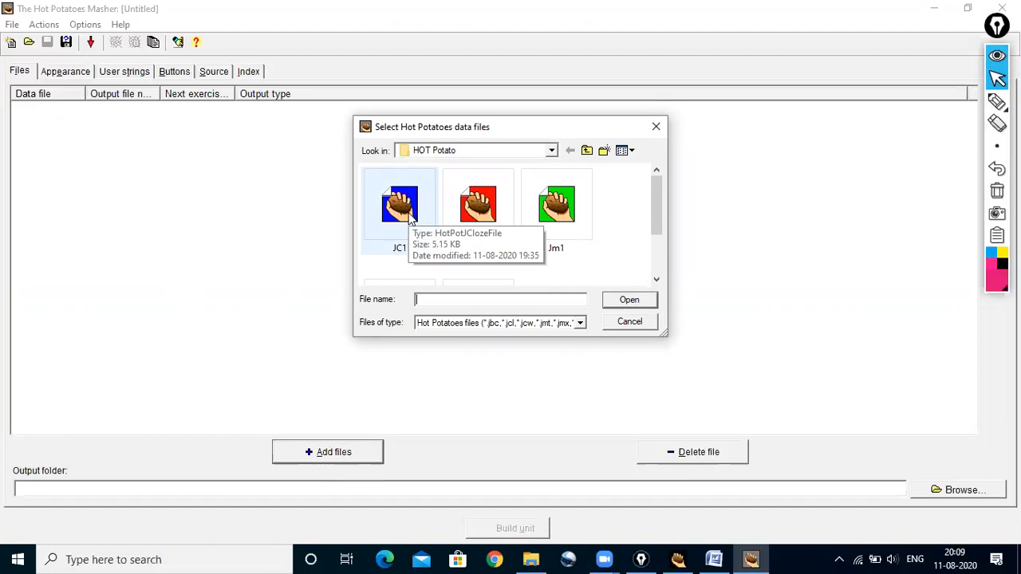
{"action": "left_click", "coordinate": [461, 193]}
{"action": "left_click", "coordinate": [404, 210], "text": "ctrl"}
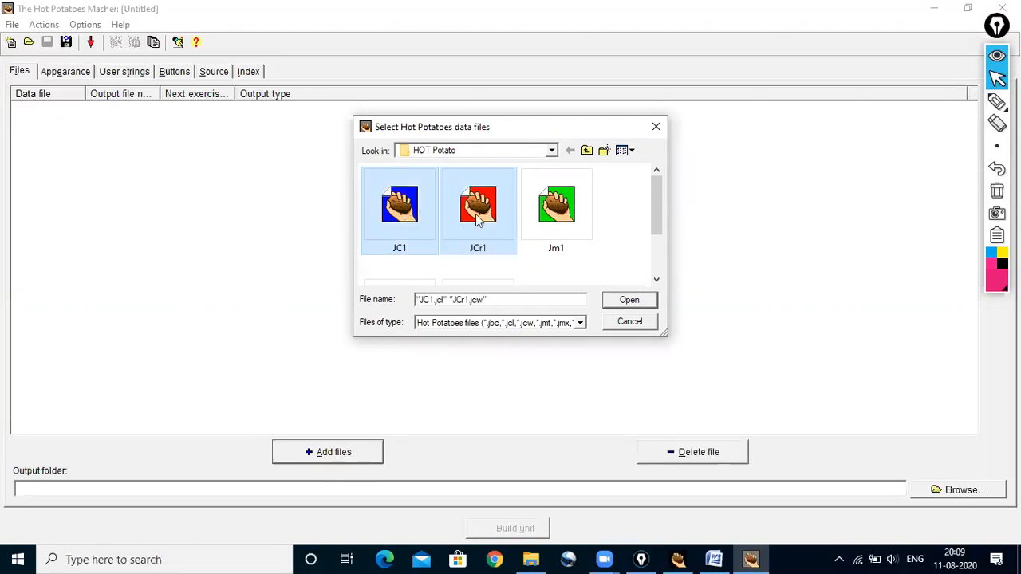
{"action": "left_click", "coordinate": [552, 217], "text": "shift"}
{"action": "left_click", "coordinate": [656, 278]}
{"action": "left_click", "coordinate": [399, 259], "text": "ctrl"}
{"action": "scroll", "coordinate": [477, 271], "scroll_direction": "down", "scroll_amount": 1}
{"action": "left_click", "coordinate": [477, 258], "text": "ctrl"}
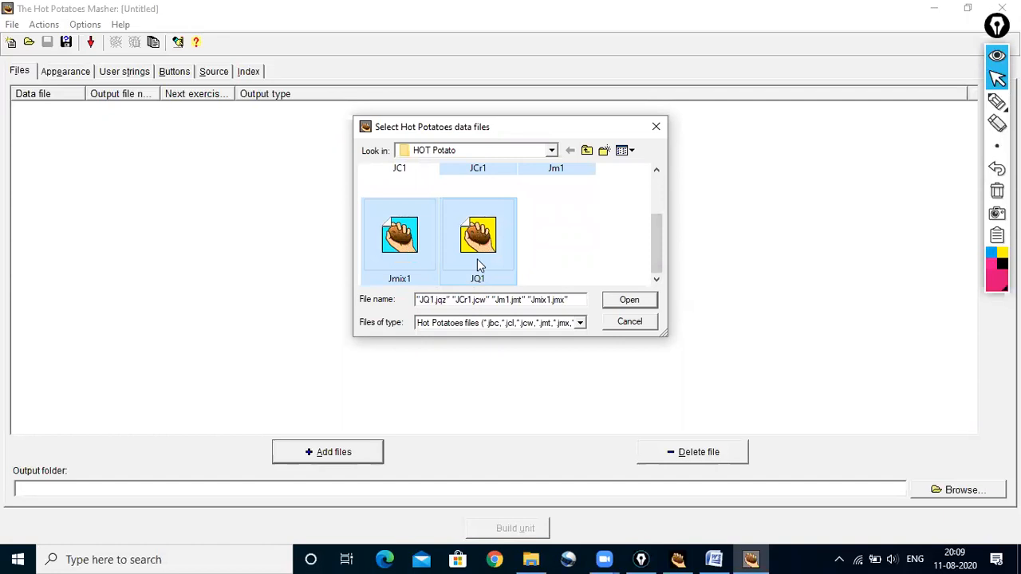
{"action": "left_click", "coordinate": [404, 169], "text": "shift"}
{"action": "left_click", "coordinate": [548, 205], "text": "shift"}
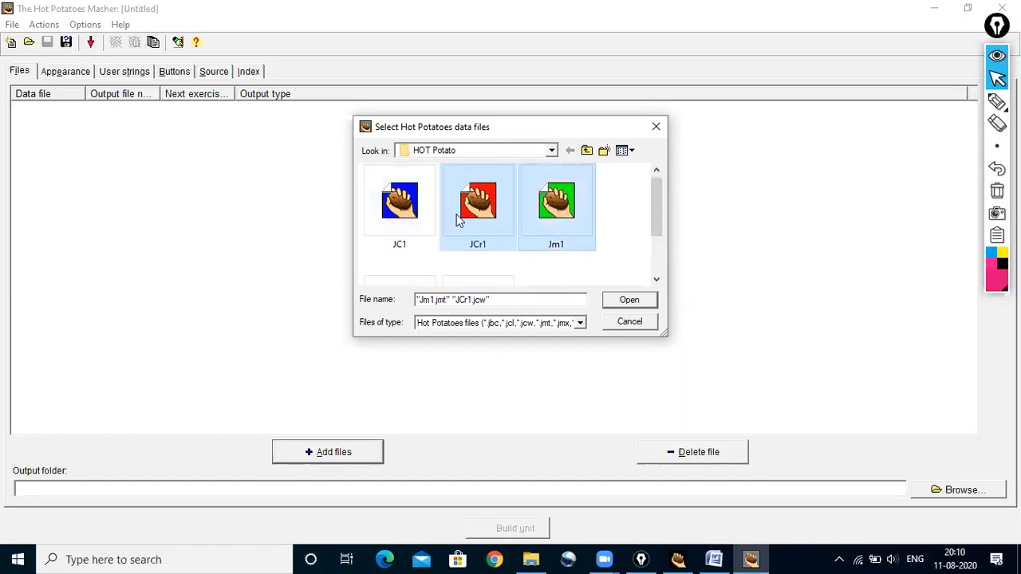
{"action": "left_click", "coordinate": [409, 206], "text": "shift"}
{"action": "key", "text": "Right"}
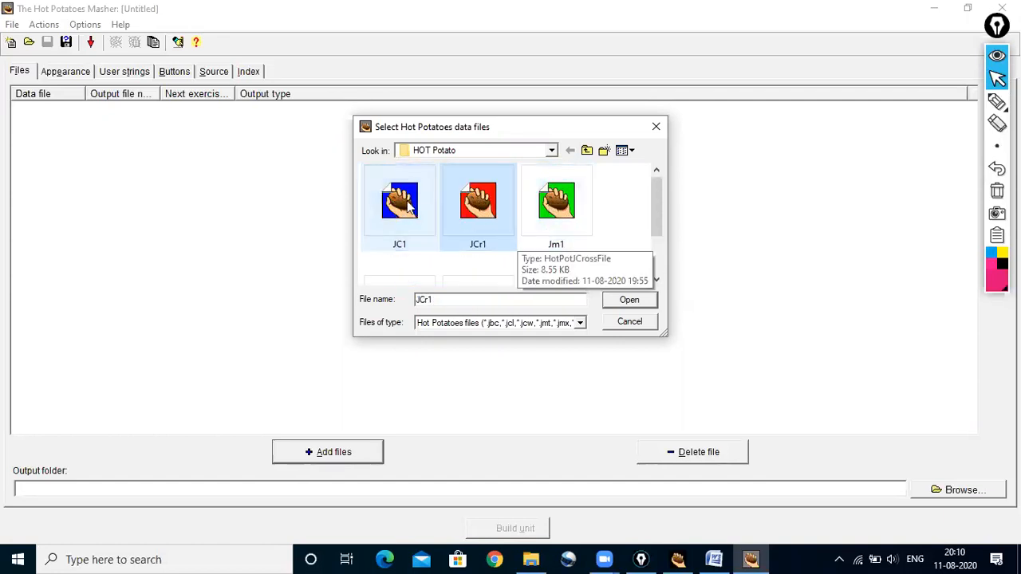
{"action": "key", "text": "Right"}
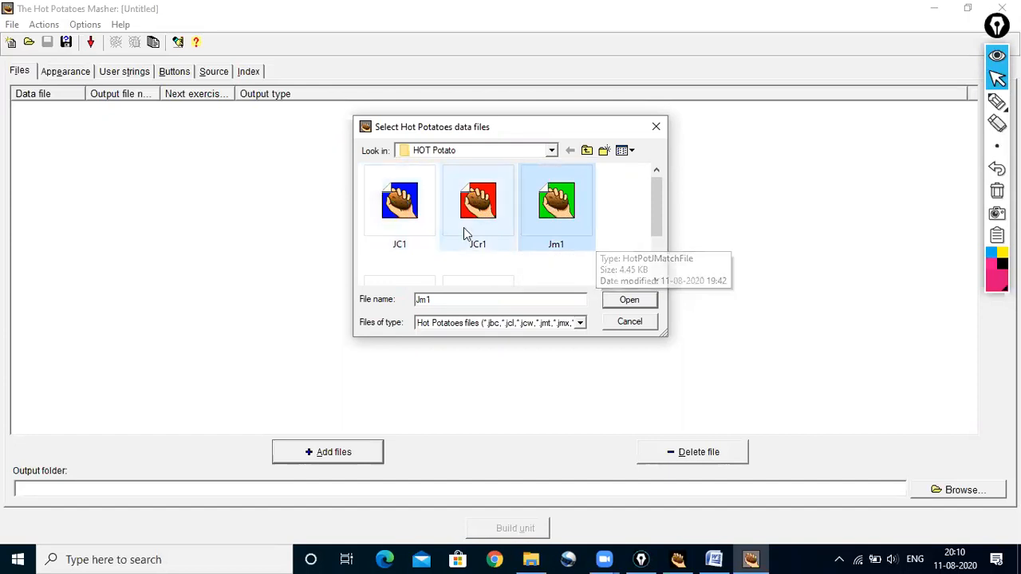
- Add the files JC1, JCr1, Jm1, Jmix1 and JQ1, accepting Standard output export settings for all of them
{"action": "left_click", "coordinate": [658, 280]}
{"action": "left_click", "coordinate": [658, 280]}
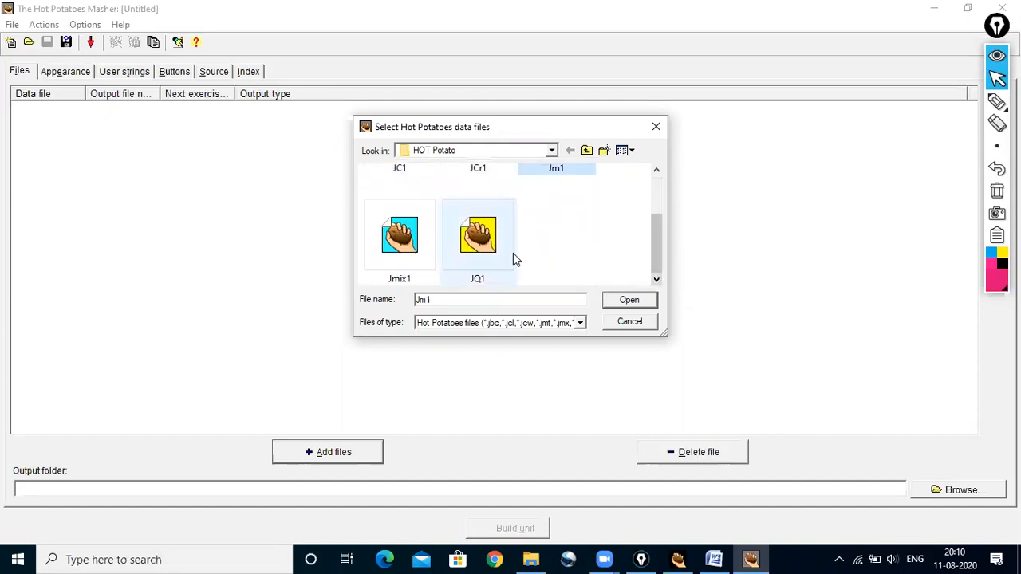
{"action": "left_click", "coordinate": [513, 253]}
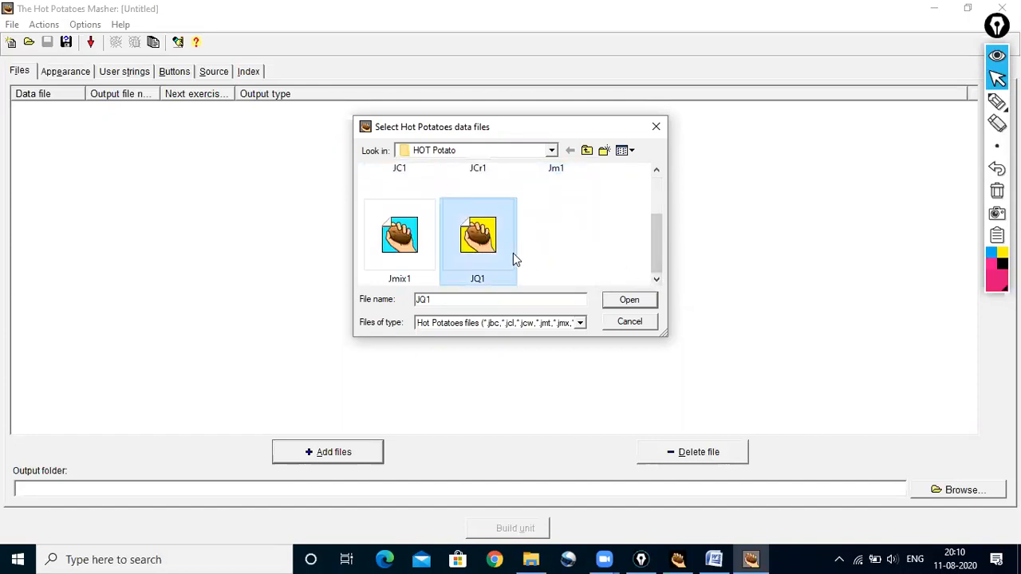
{"action": "left_click", "coordinate": [658, 169]}
{"action": "left_click", "coordinate": [415, 201], "text": "shift"}
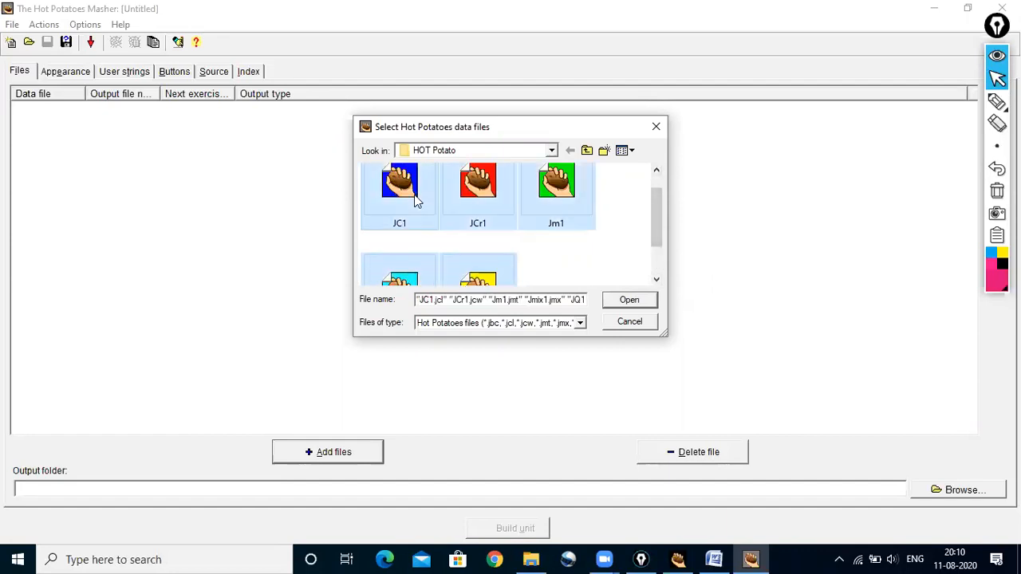
{"action": "left_click", "coordinate": [630, 299]}
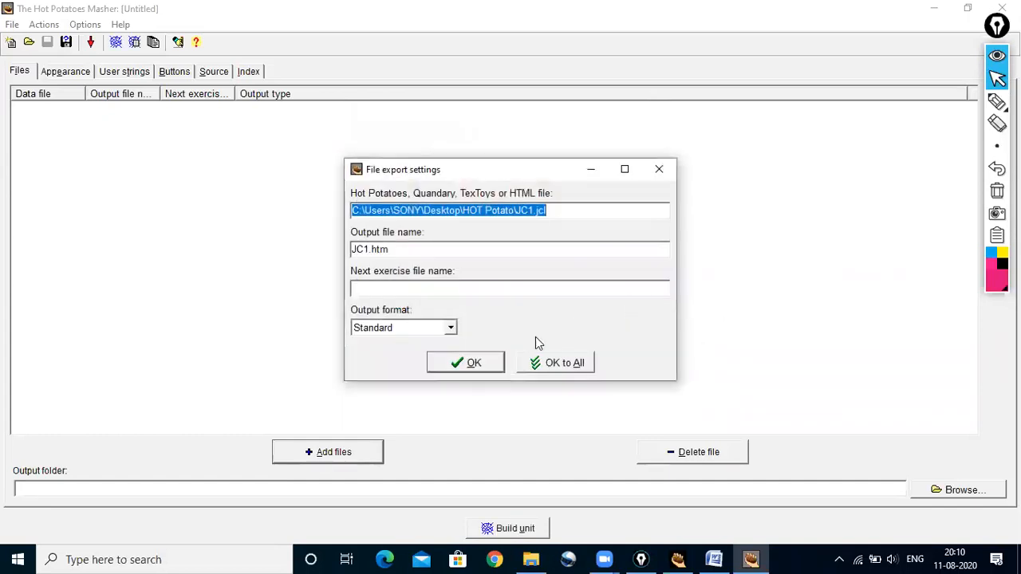
{"action": "left_click", "coordinate": [564, 364]}
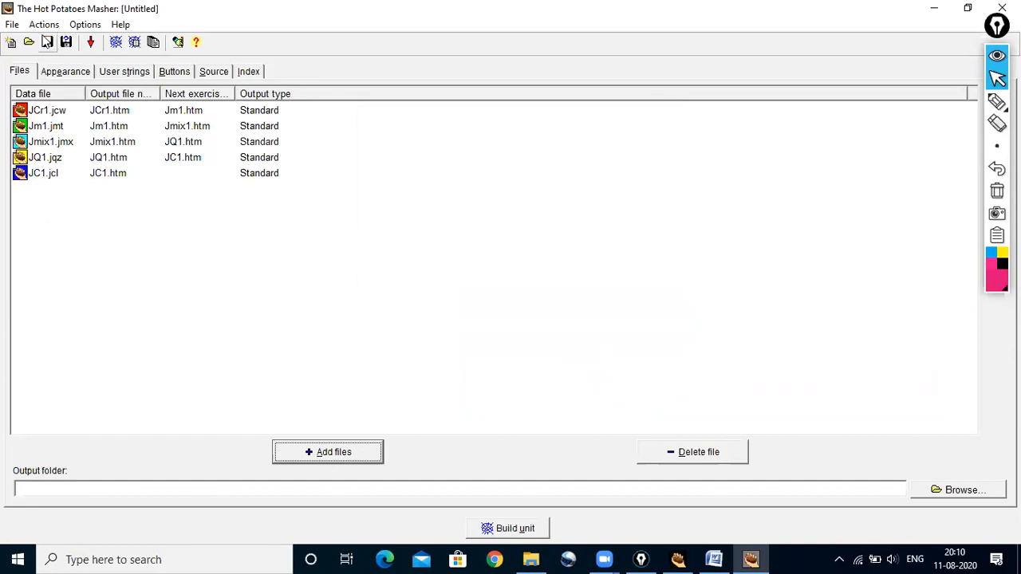
- Save the Masher project as Jmash1 in the HOT Potato folder
{"action": "left_click", "coordinate": [47, 41]}
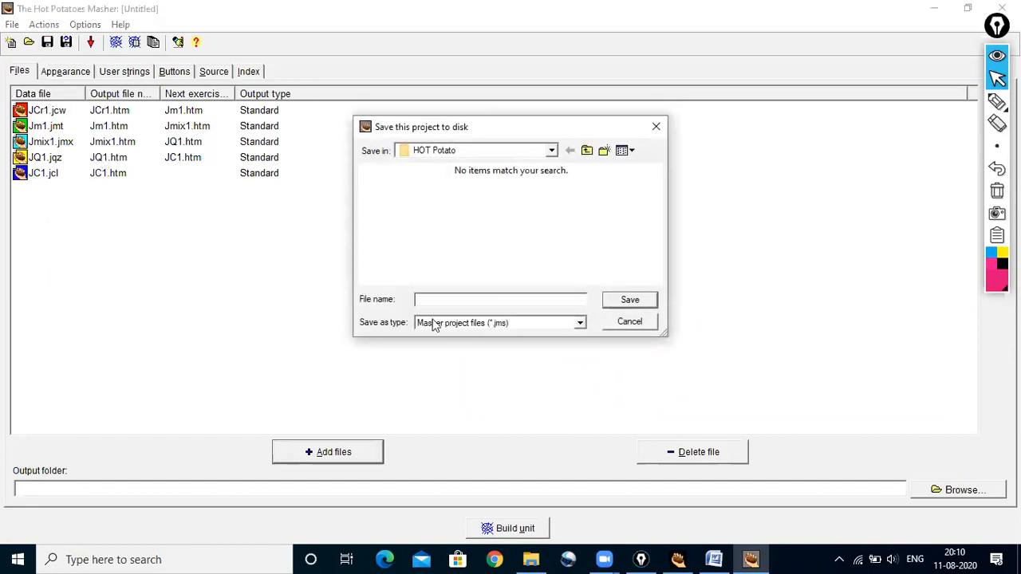
{"action": "type", "text": "Jmash1"}
{"action": "left_click", "coordinate": [627, 301]}
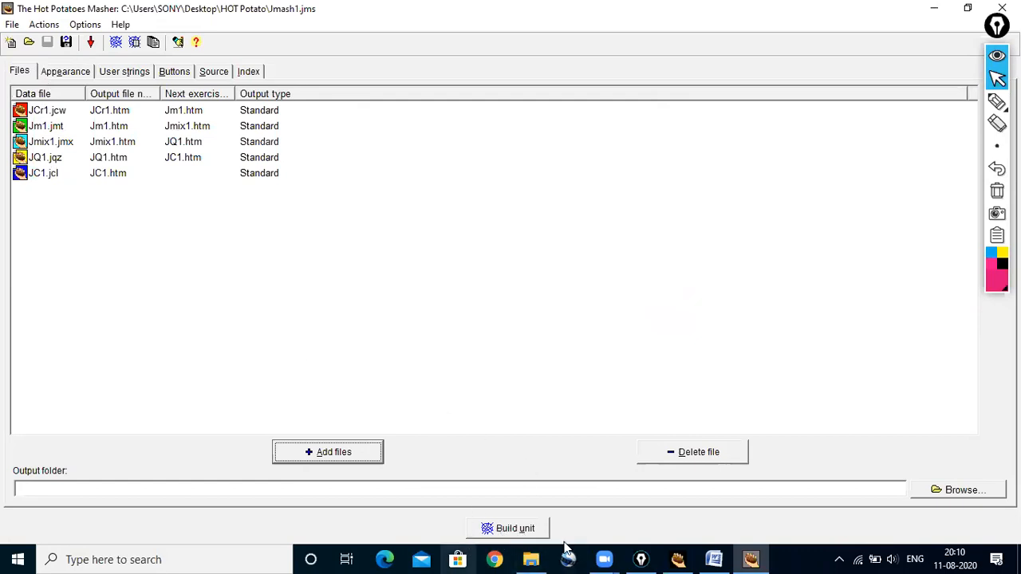
- Build the unit, keeping the word "I" always capitalised in Jmix1, and view the unit in the browser
{"action": "left_click", "coordinate": [523, 533]}
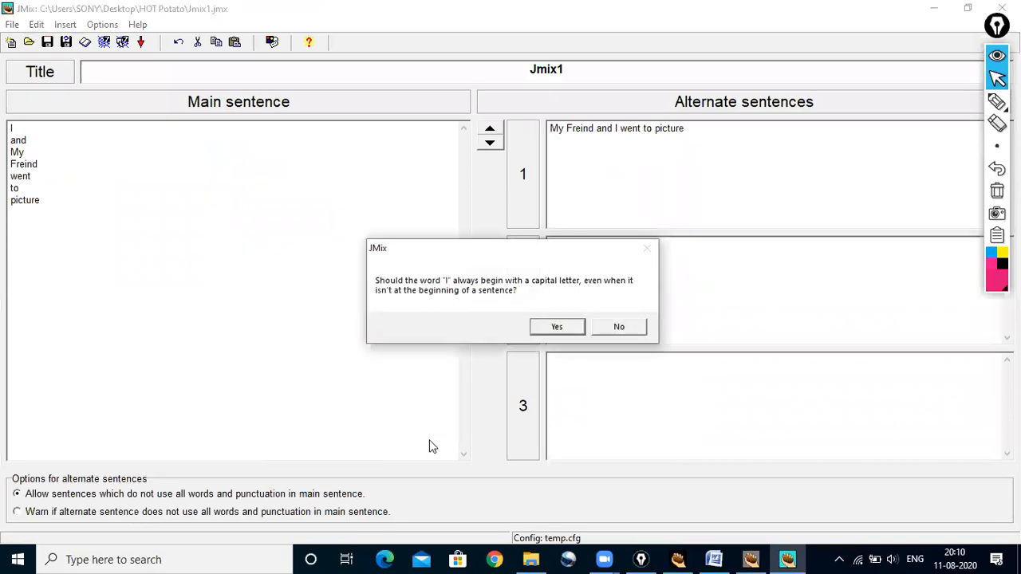
{"action": "left_click", "coordinate": [556, 327]}
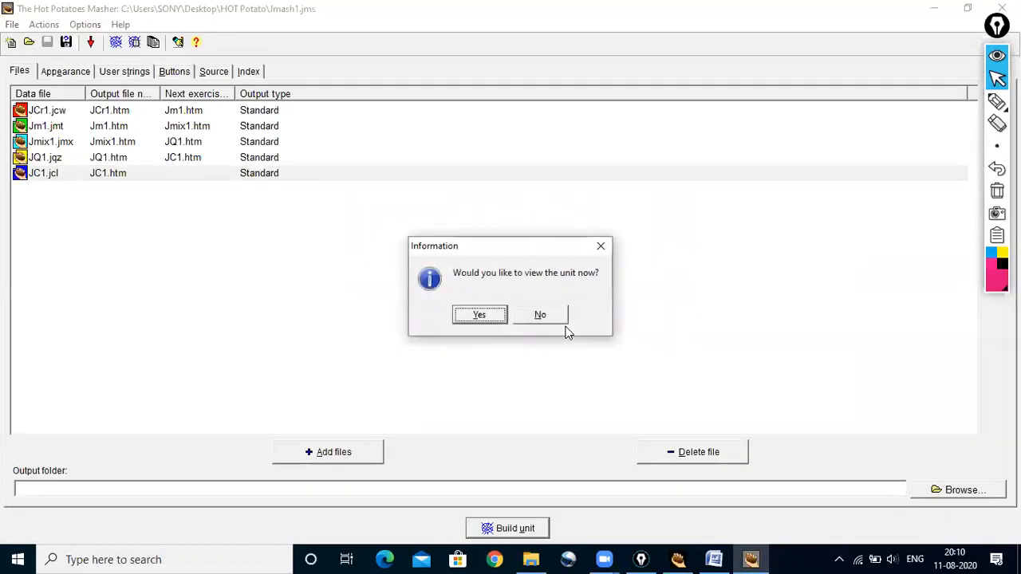
{"action": "left_click", "coordinate": [493, 320]}
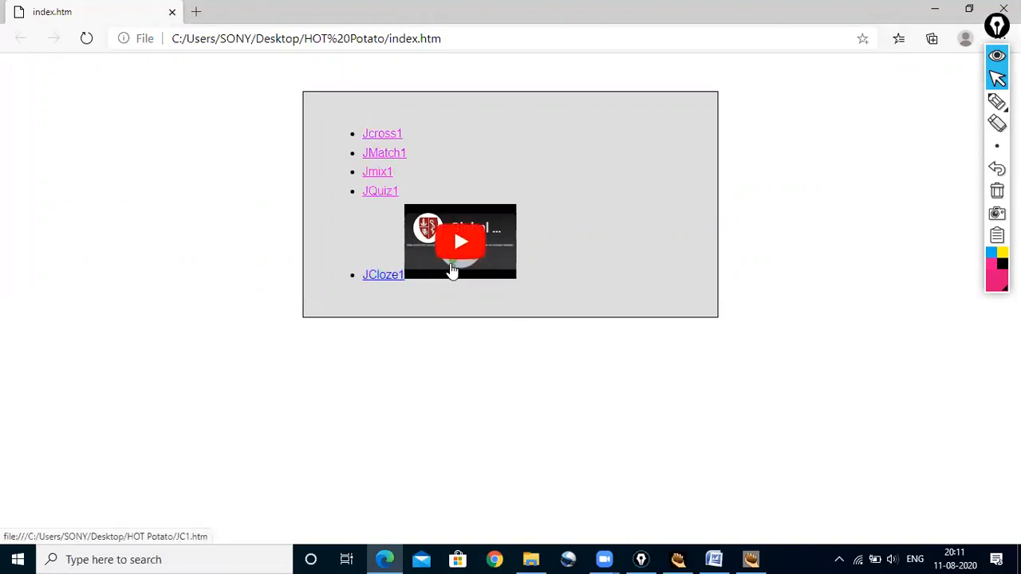
- Play the video embedded in the unit index, then open the JCloze1 exercise and submit the roll number
{"action": "left_click", "coordinate": [455, 267]}
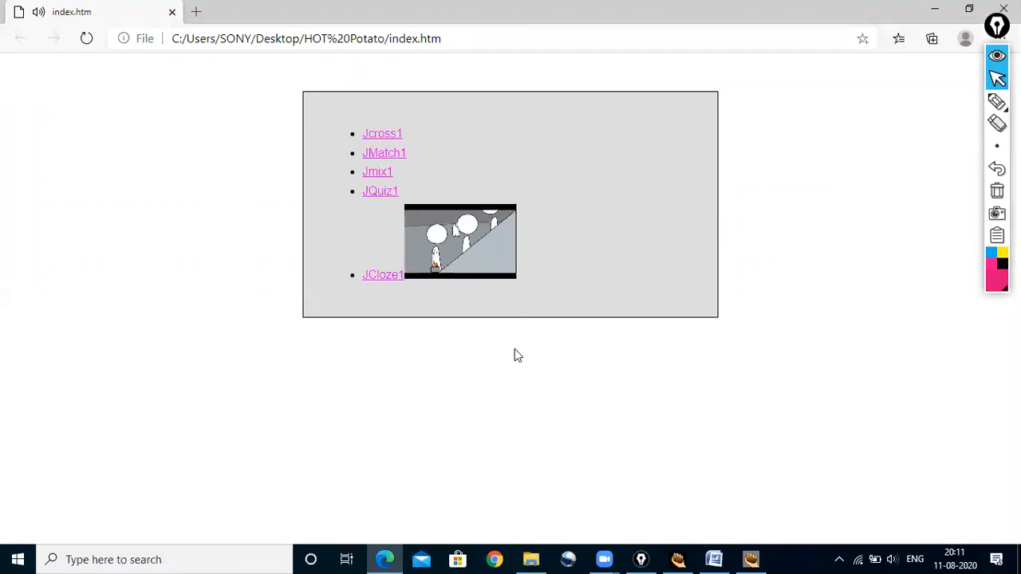
{"action": "left_click", "coordinate": [389, 277]}
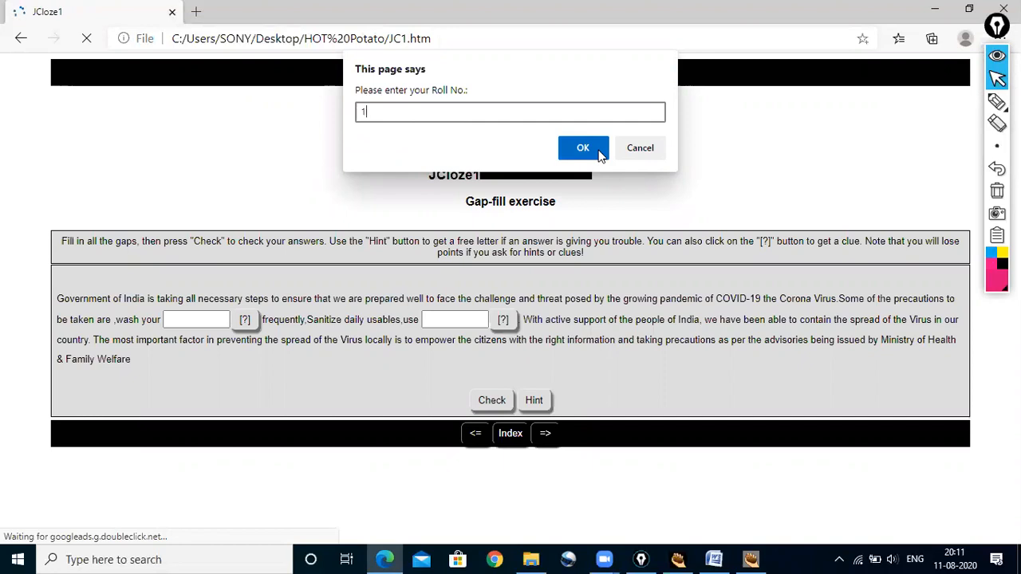
{"action": "left_click", "coordinate": [599, 154]}
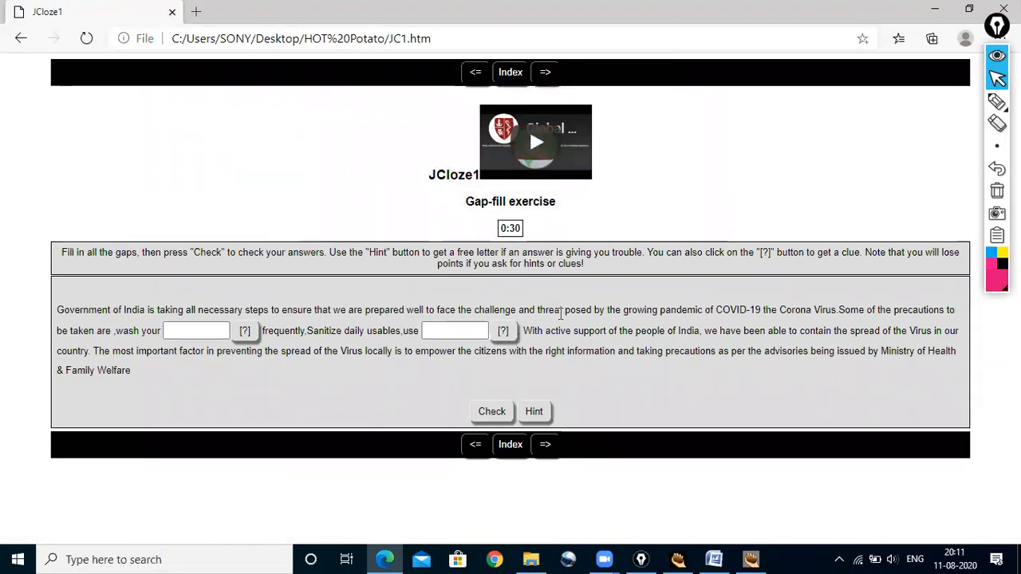
- Fill the JCloze1 gaps with "hands" and "mask", check the answers and close the result submission window
{"action": "left_click", "coordinate": [208, 333]}
{"action": "type", "text": "hands"}
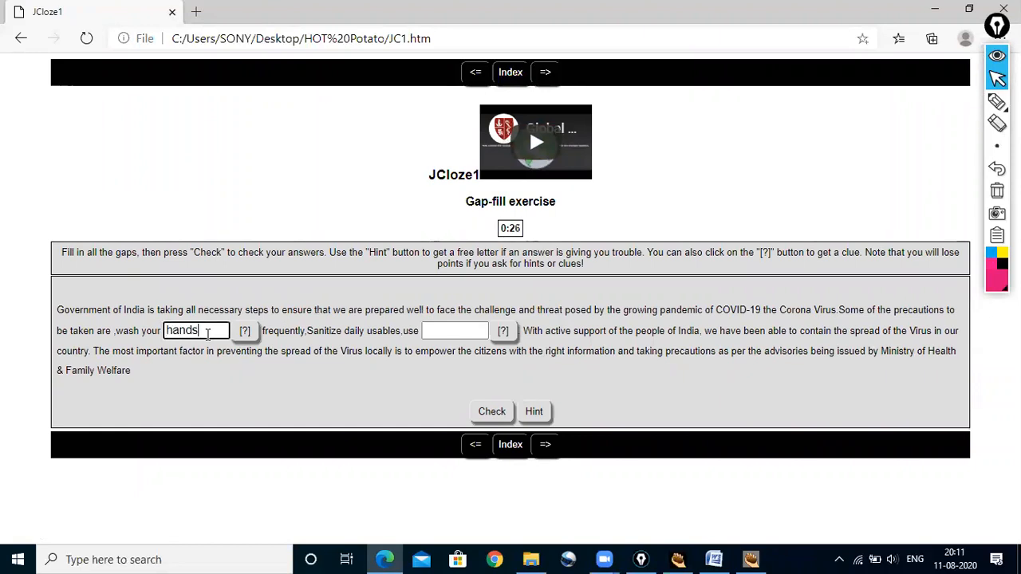
{"action": "left_click", "coordinate": [445, 333]}
{"action": "type", "text": "mask"}
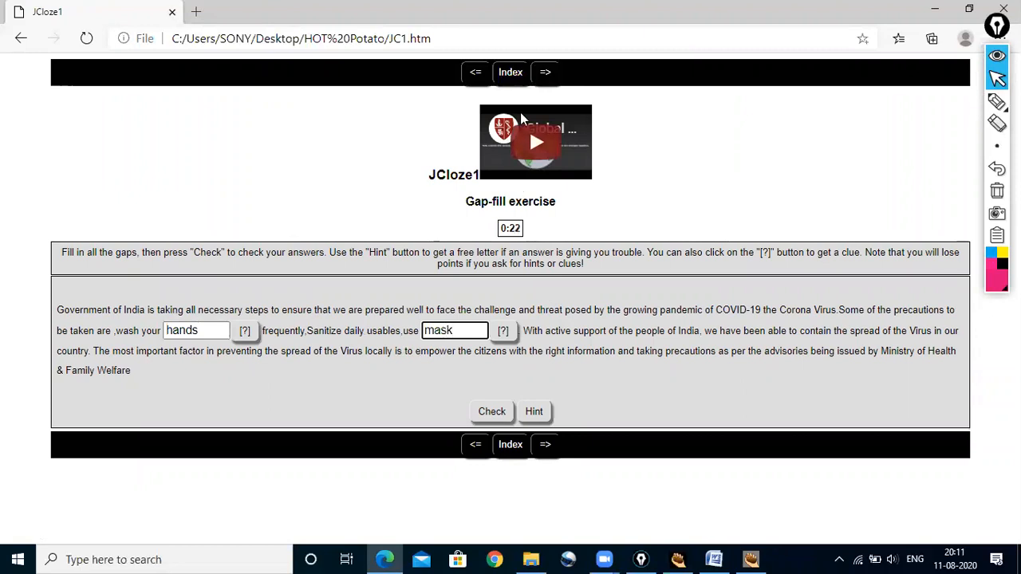
{"action": "left_click", "coordinate": [491, 411]}
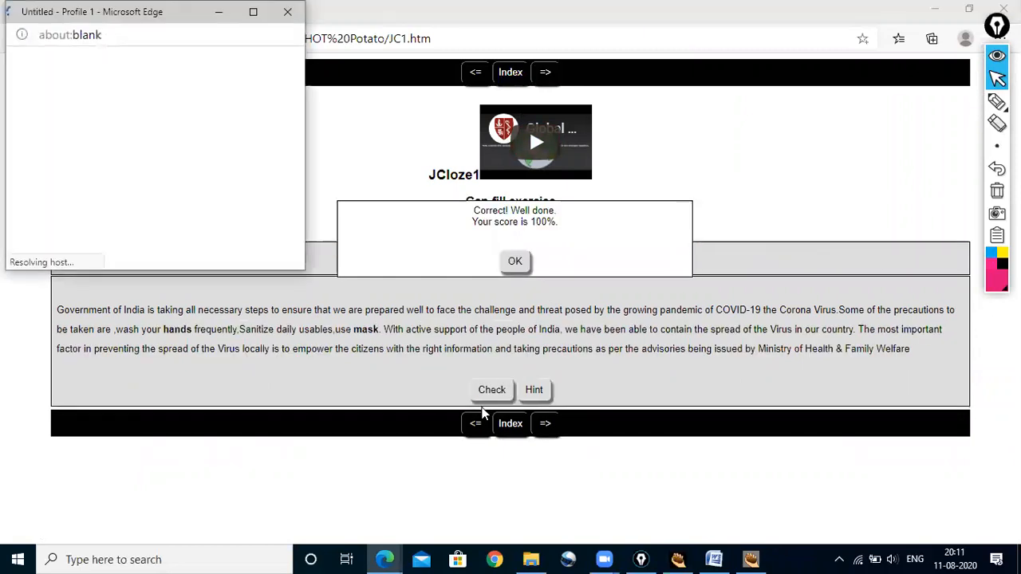
{"action": "left_click", "coordinate": [288, 11]}
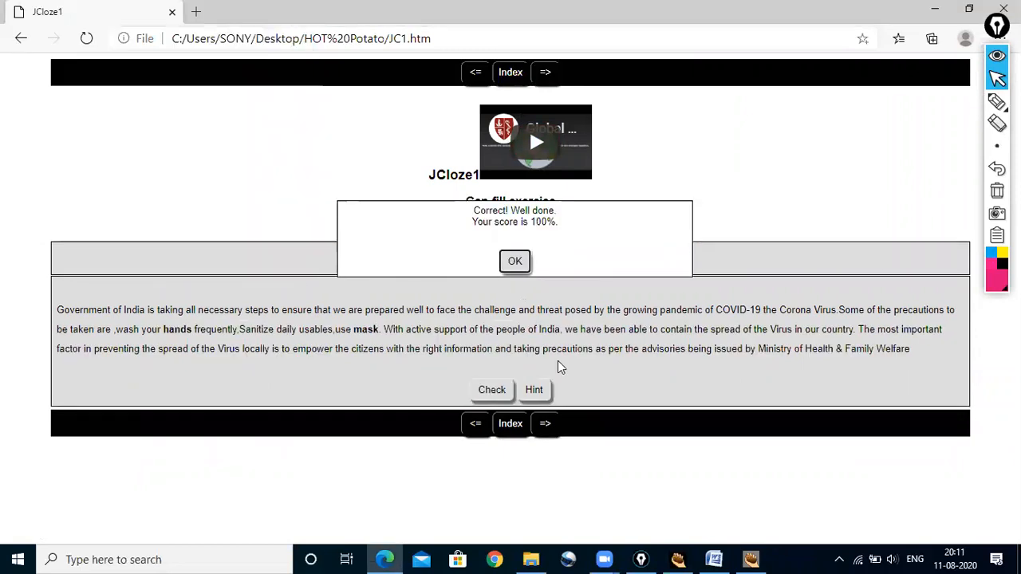
- Leave JCloze1 for the unit index, open the JQuiz1 exercise and submit the roll number
{"action": "left_click", "coordinate": [545, 424]}
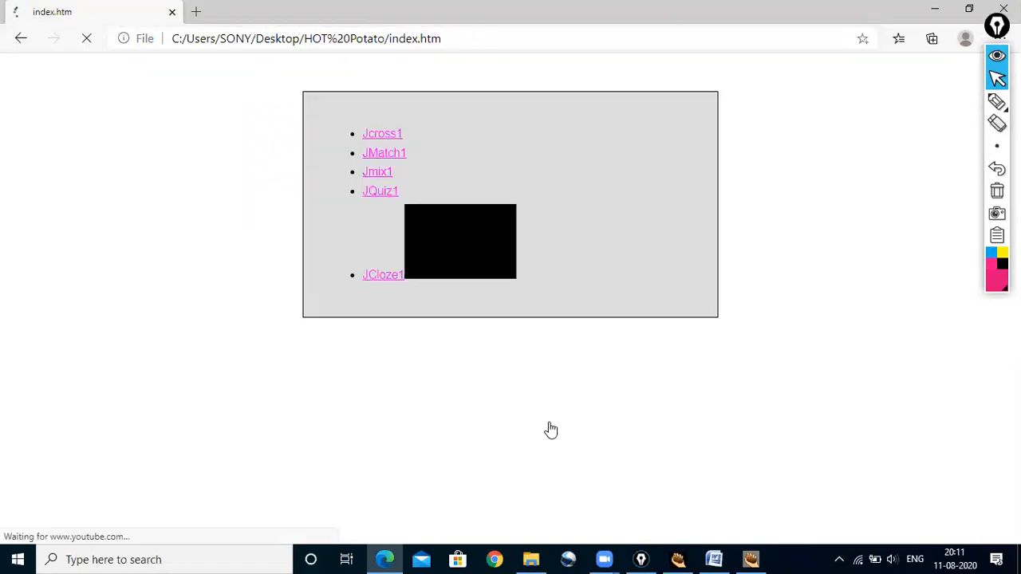
{"action": "left_click", "coordinate": [380, 191]}
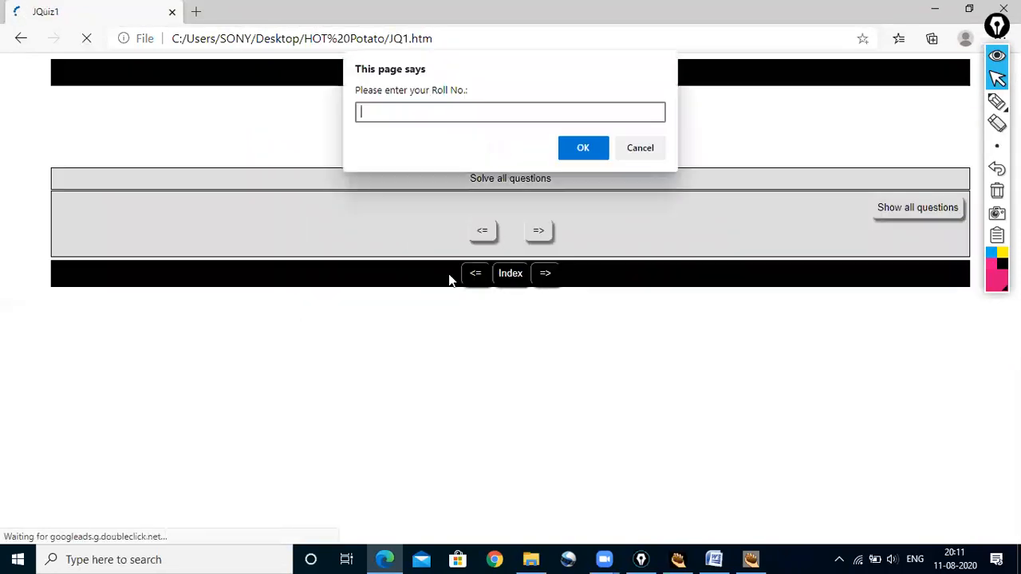
{"action": "type", "text": "1"}
{"action": "left_click", "coordinate": [588, 152]}
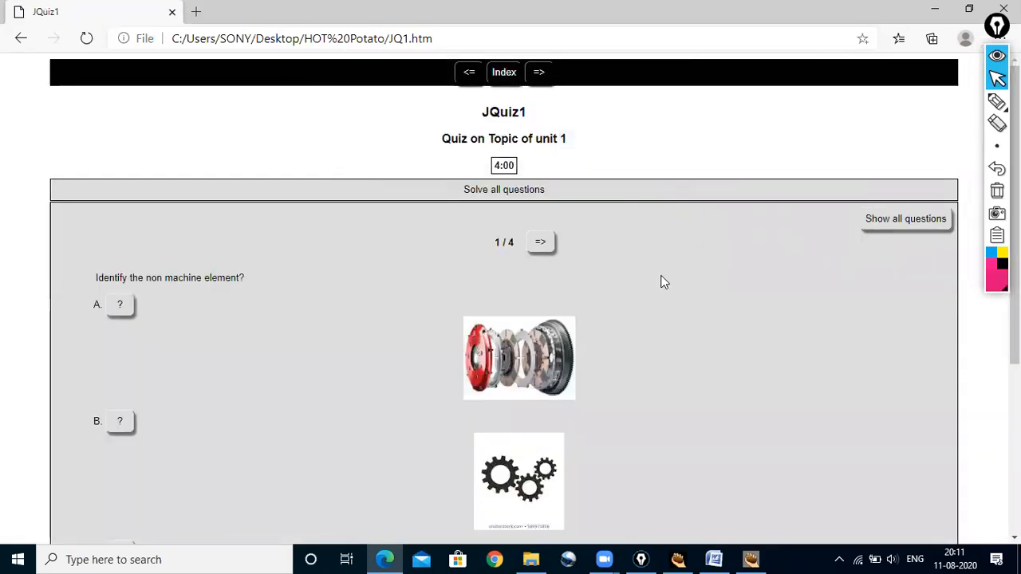
- Answer the non machine element question in JQuiz1 with option C, the sliding bolt, and dismiss the feedback
{"action": "scroll", "coordinate": [610, 336], "scroll_direction": "down", "scroll_amount": 3}
{"action": "scroll", "coordinate": [626, 323], "scroll_direction": "up", "scroll_amount": 3}
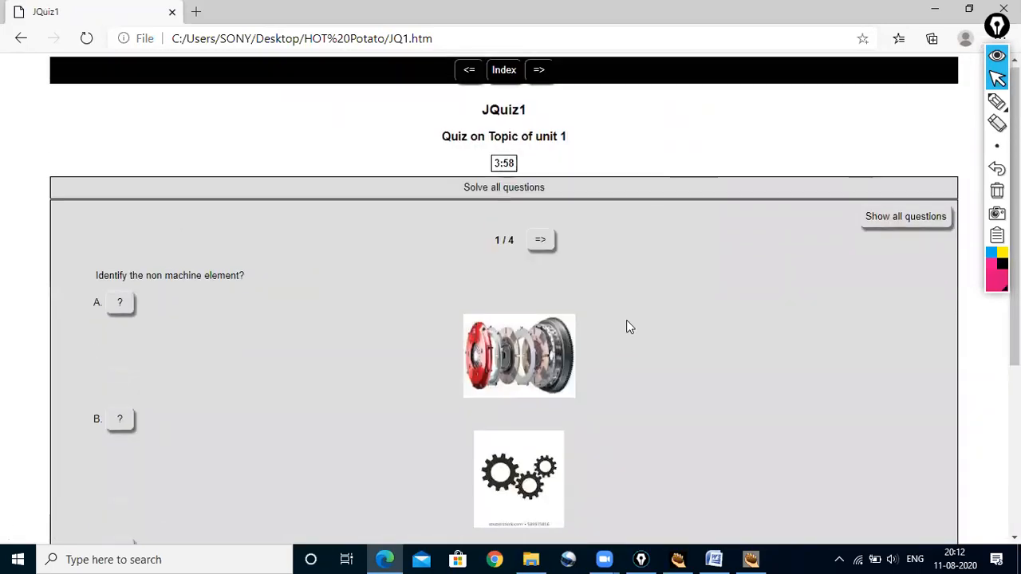
{"action": "scroll", "coordinate": [359, 355], "scroll_direction": "down", "scroll_amount": 2}
{"action": "left_click", "coordinate": [120, 405]}
{"action": "scroll", "coordinate": [382, 363], "scroll_direction": "down", "scroll_amount": 2}
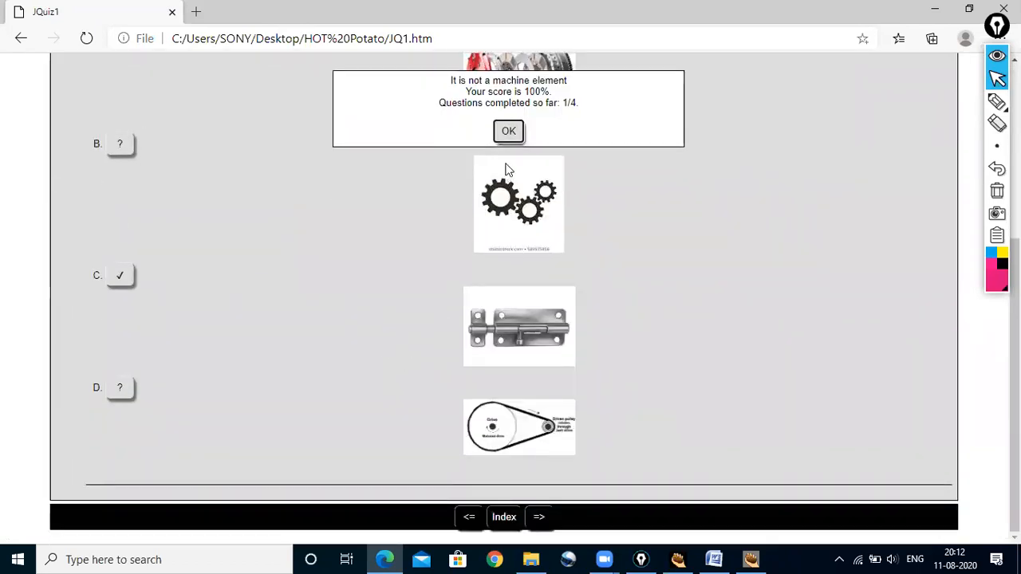
{"action": "left_click", "coordinate": [511, 132]}
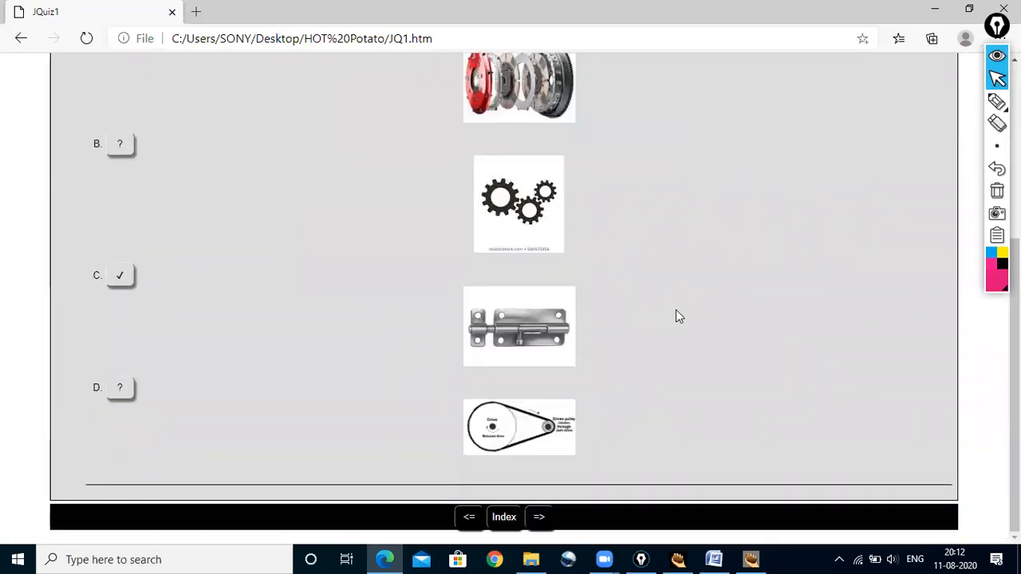
- Advance from JQuiz1 to the linked JCloze1 exercise, submit the roll number, and close the browser to return to The Masher
{"action": "left_click", "coordinate": [539, 519]}
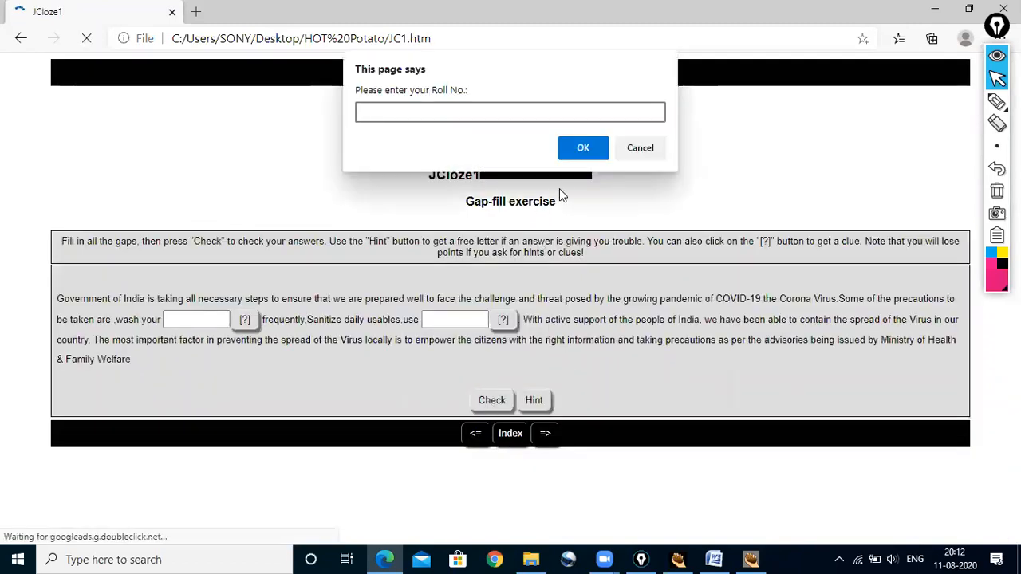
{"action": "type", "text": "1"}
{"action": "left_click", "coordinate": [566, 145]}
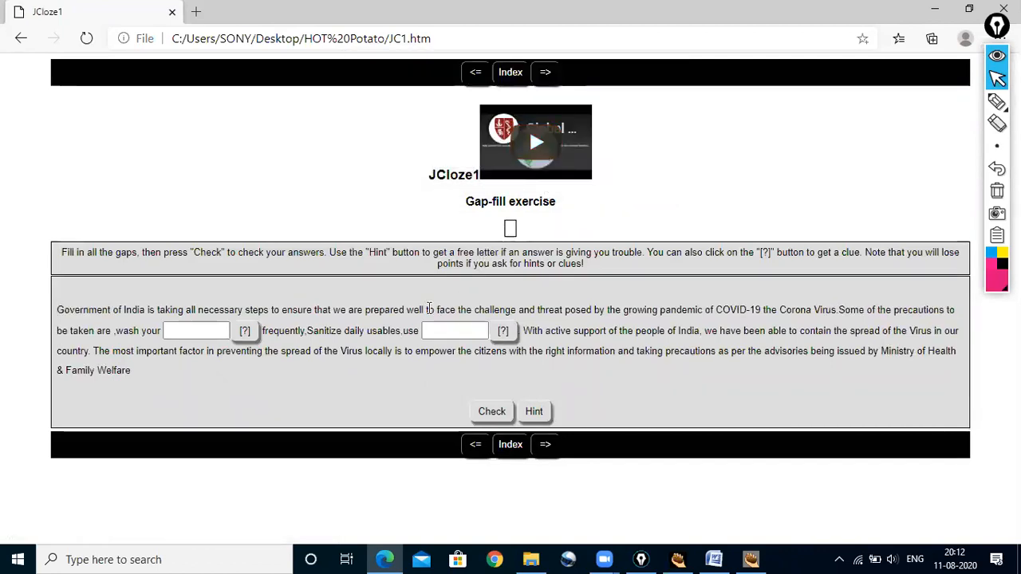
{"action": "left_click", "coordinate": [186, 332]}
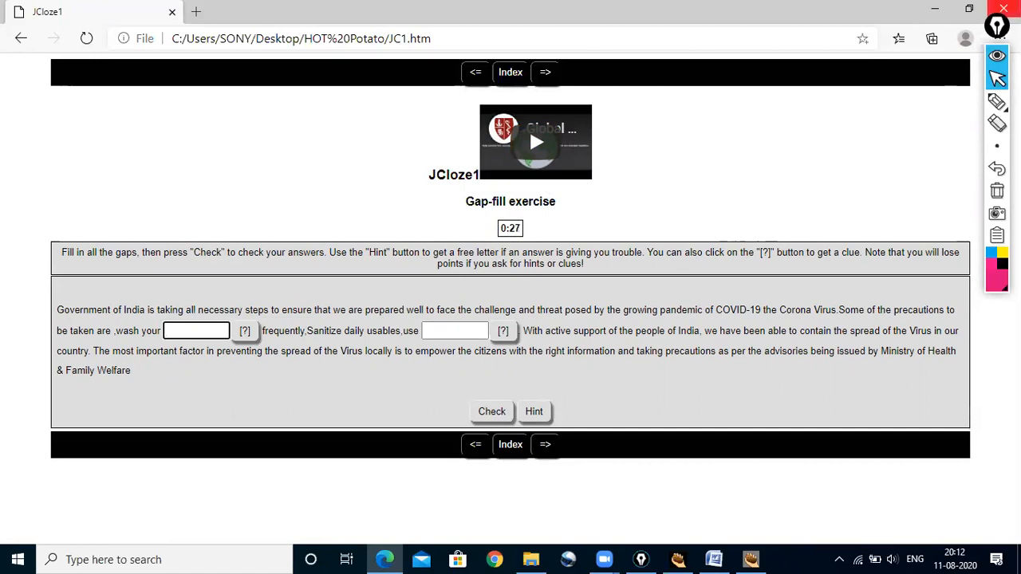
{"action": "left_click", "coordinate": [1004, 10]}
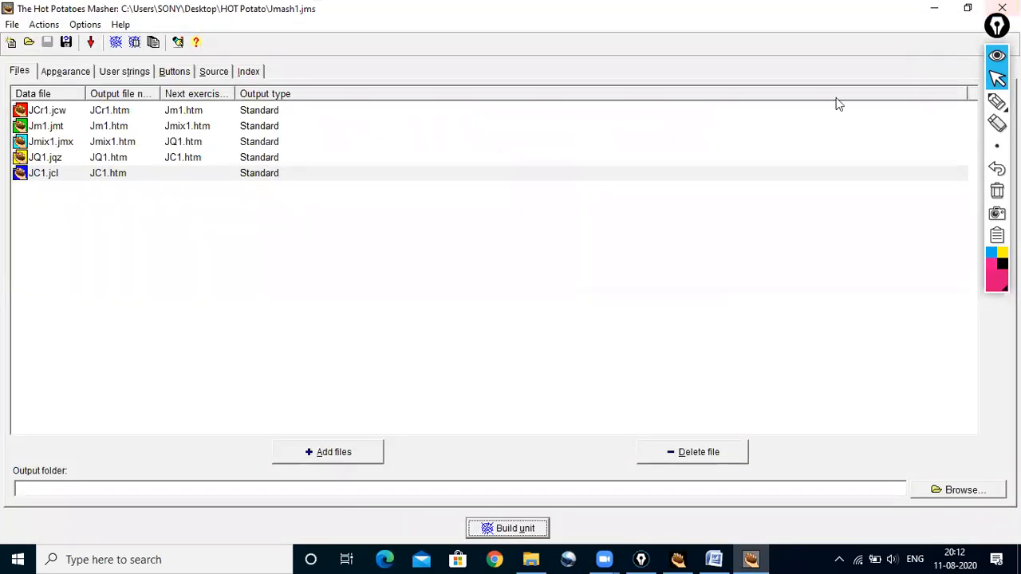